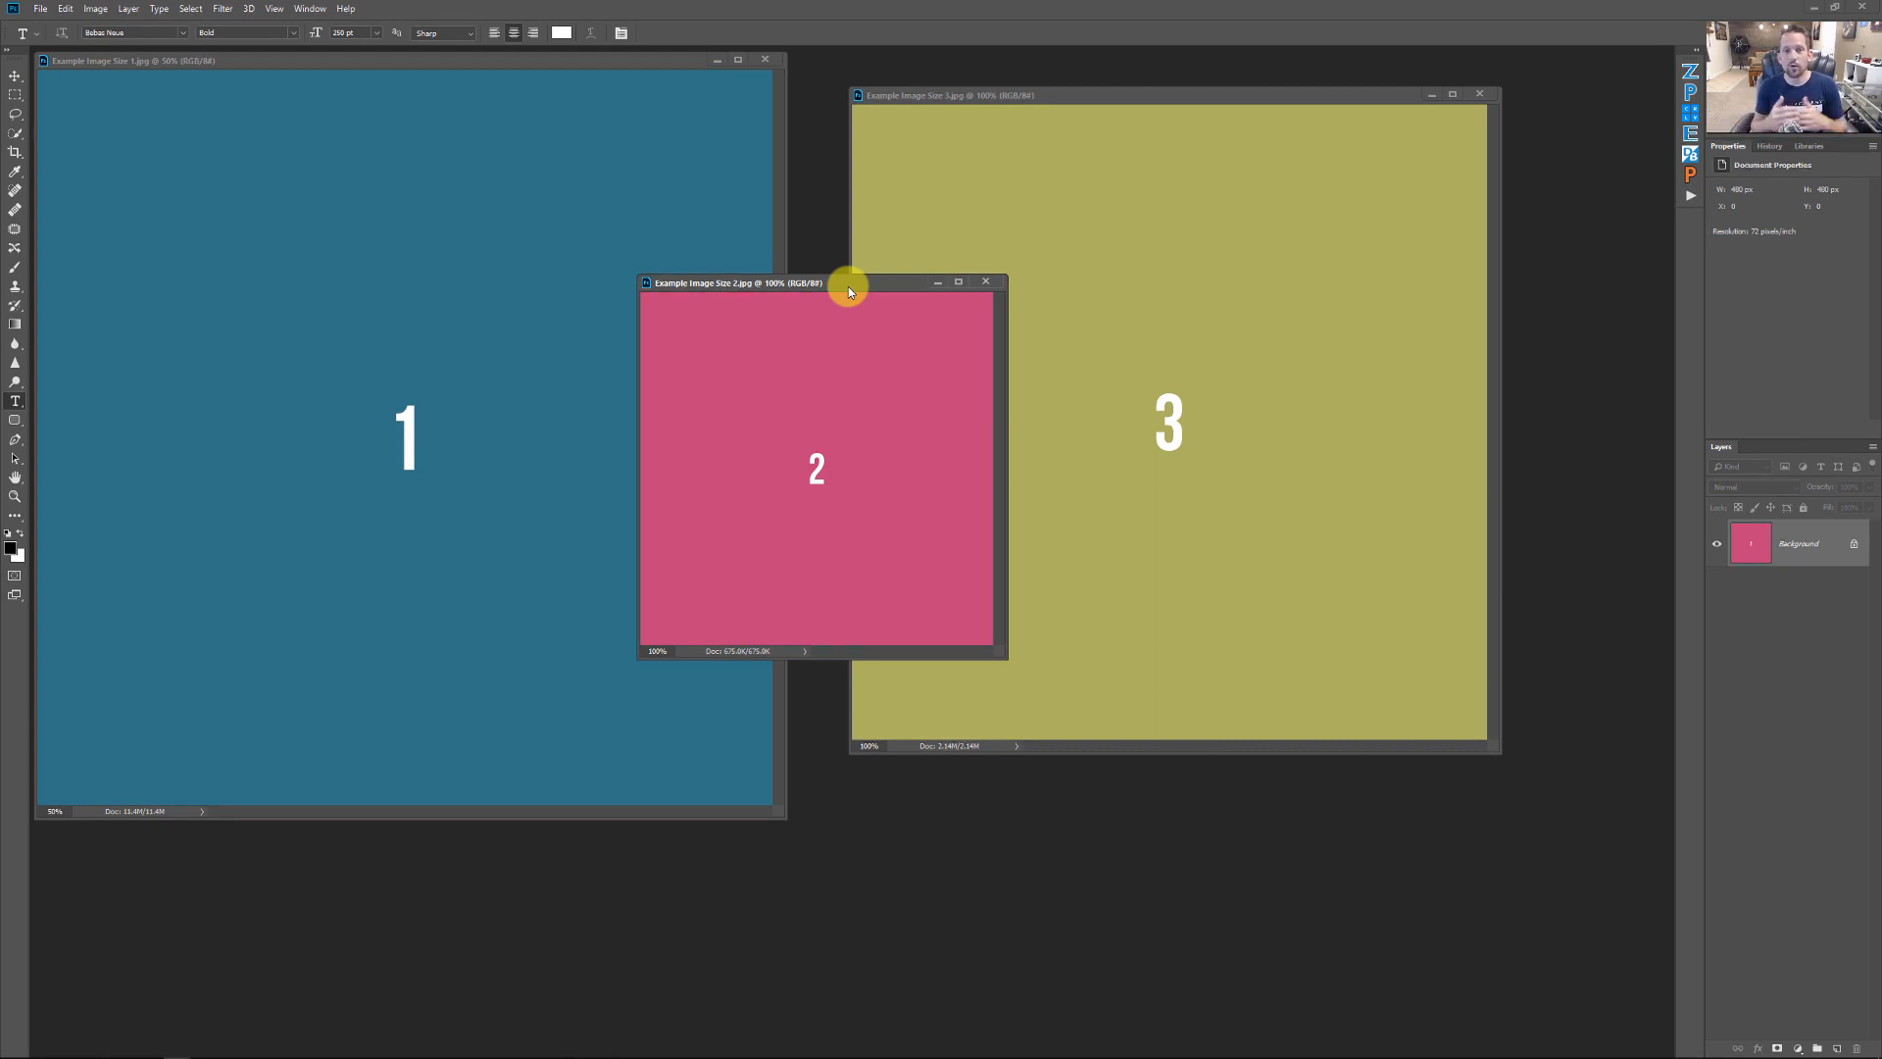
# Step: Move the Example Image Size 2.jpg window over image 1 and check its dimensions and resolution in Image Size
pyautogui.click(493, 61)
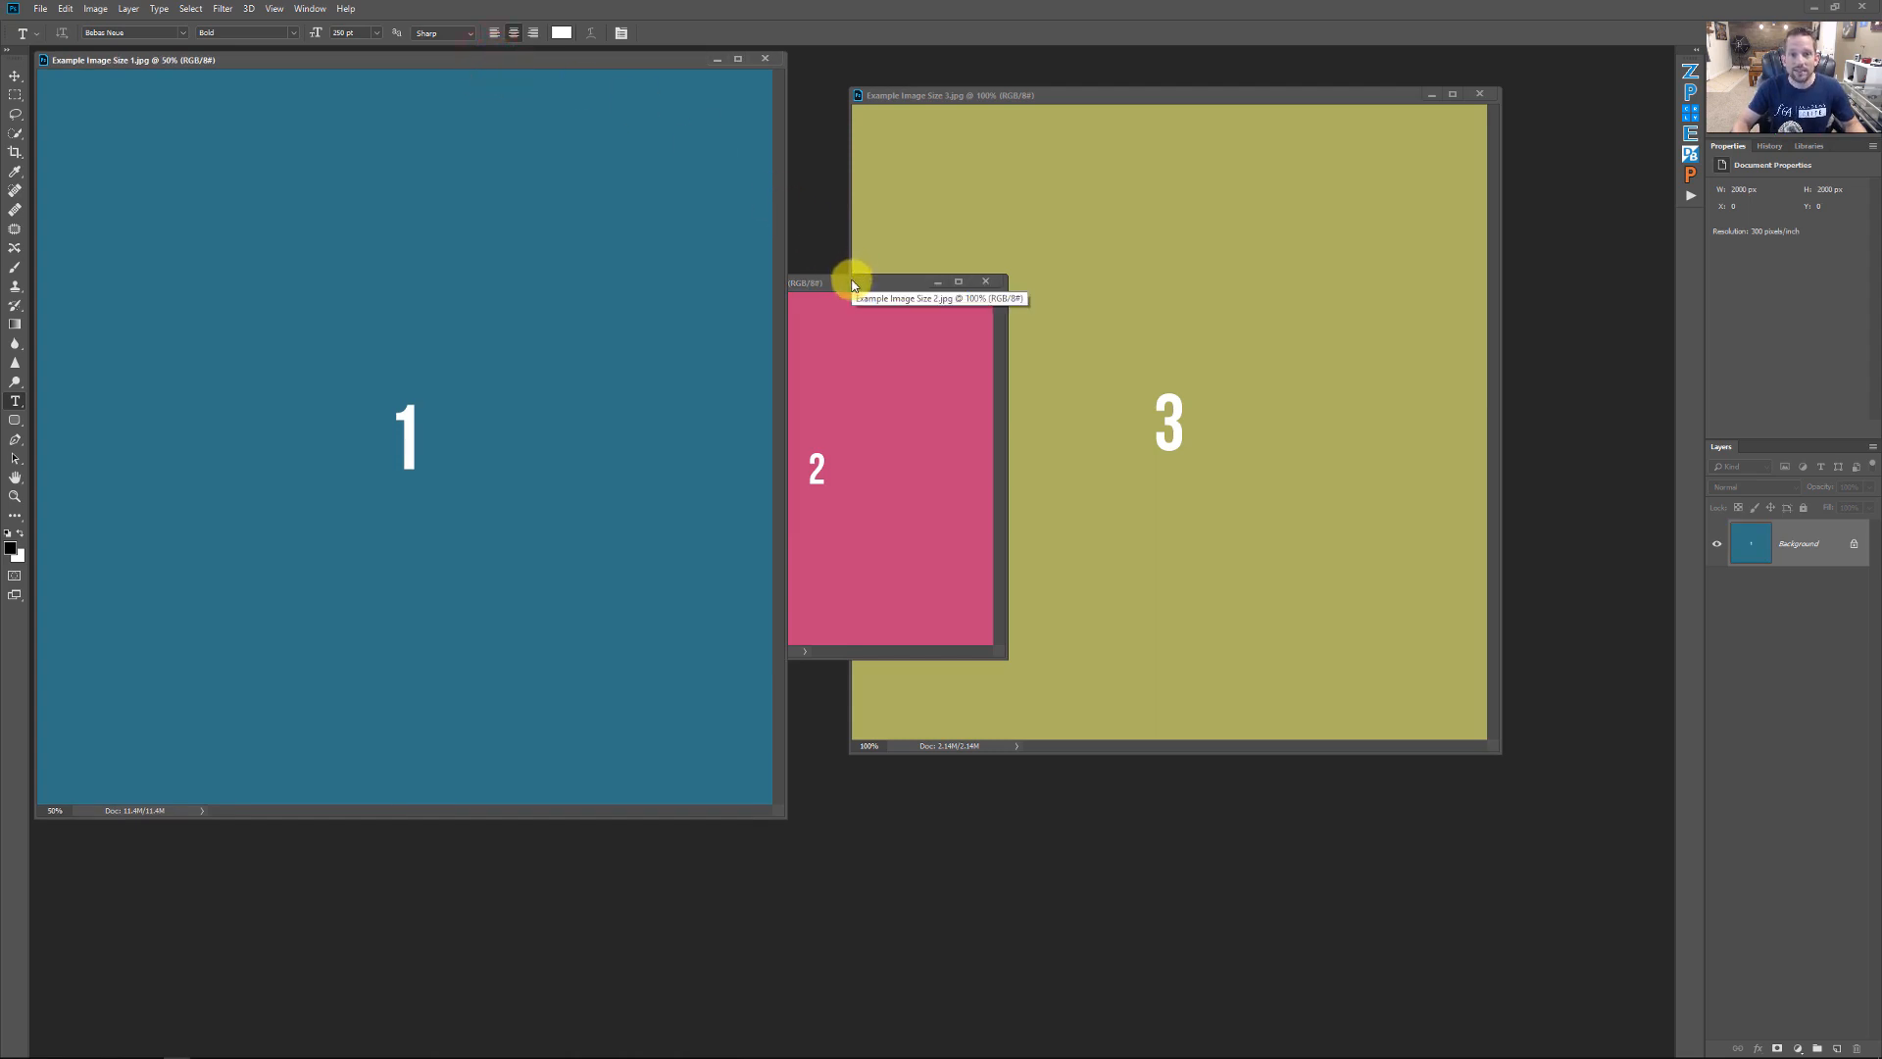
pyautogui.moveTo(852, 285); pyautogui.dragTo(714, 90)
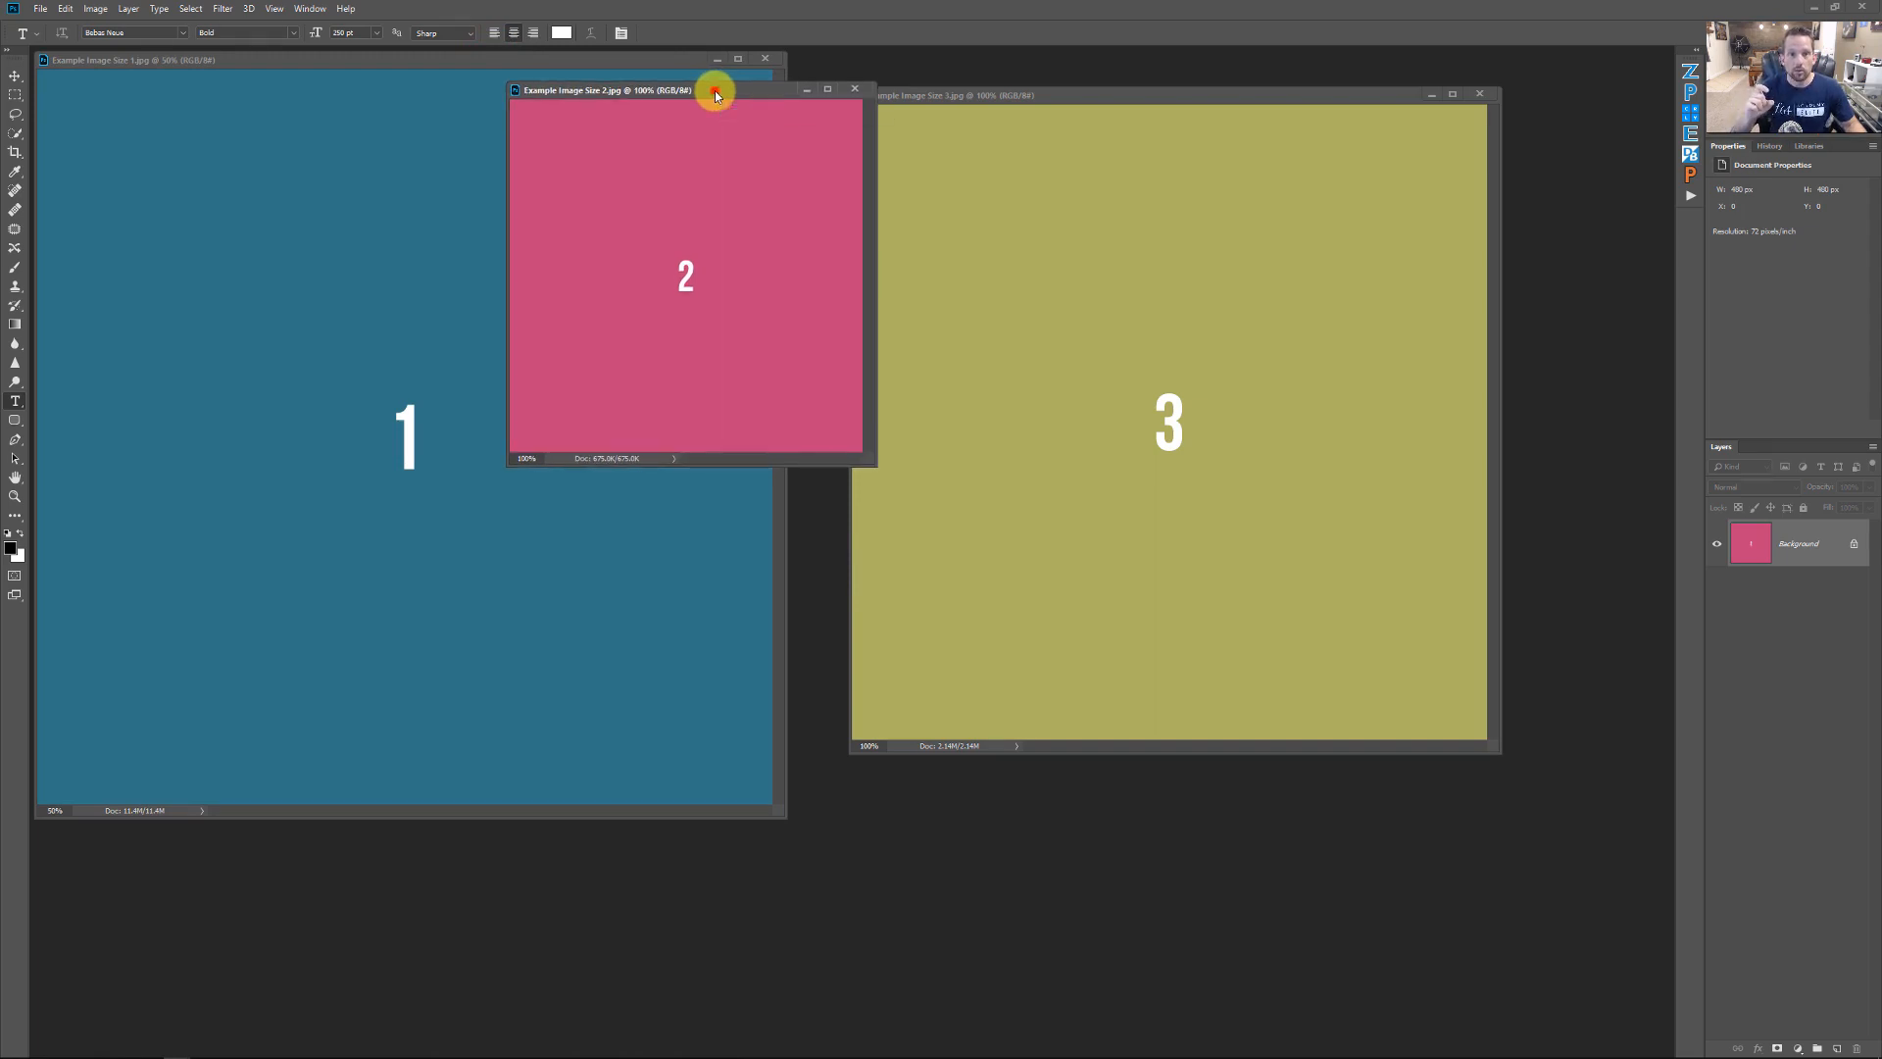
pyautogui.click(94, 9)
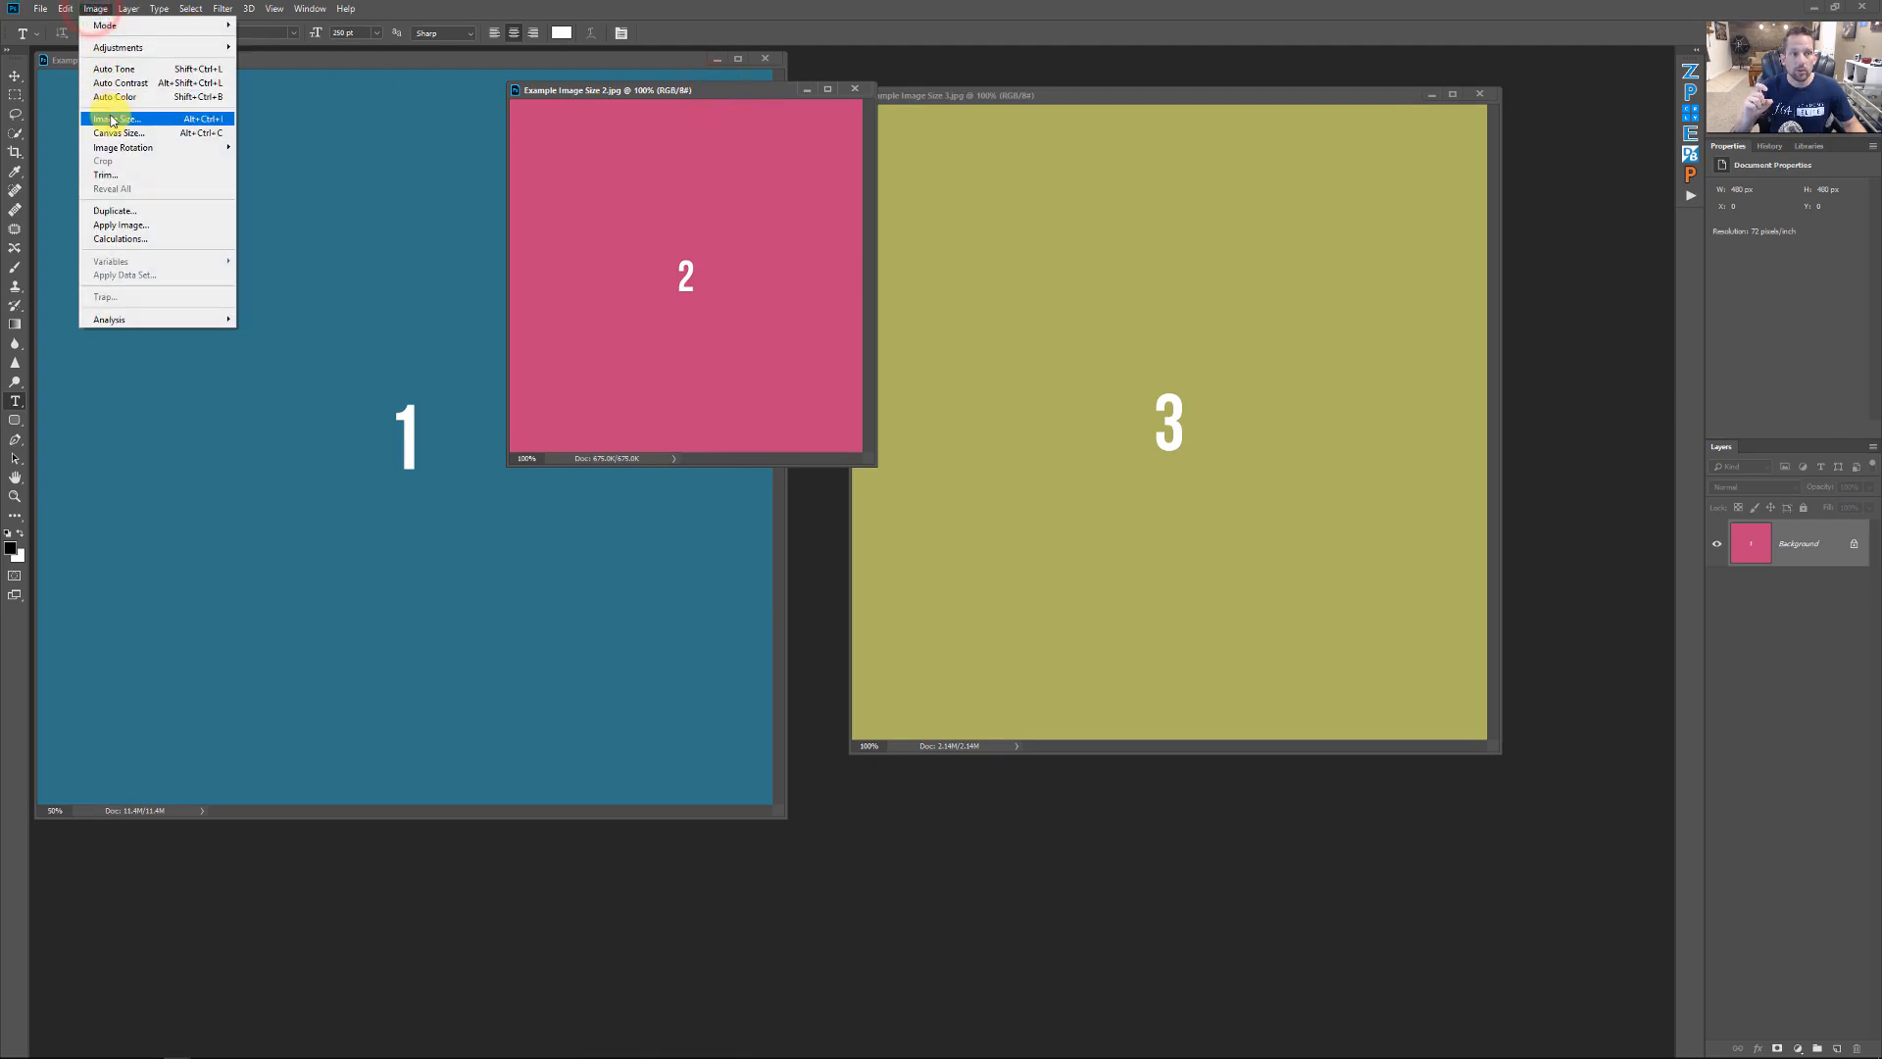
pyautogui.click(109, 119)
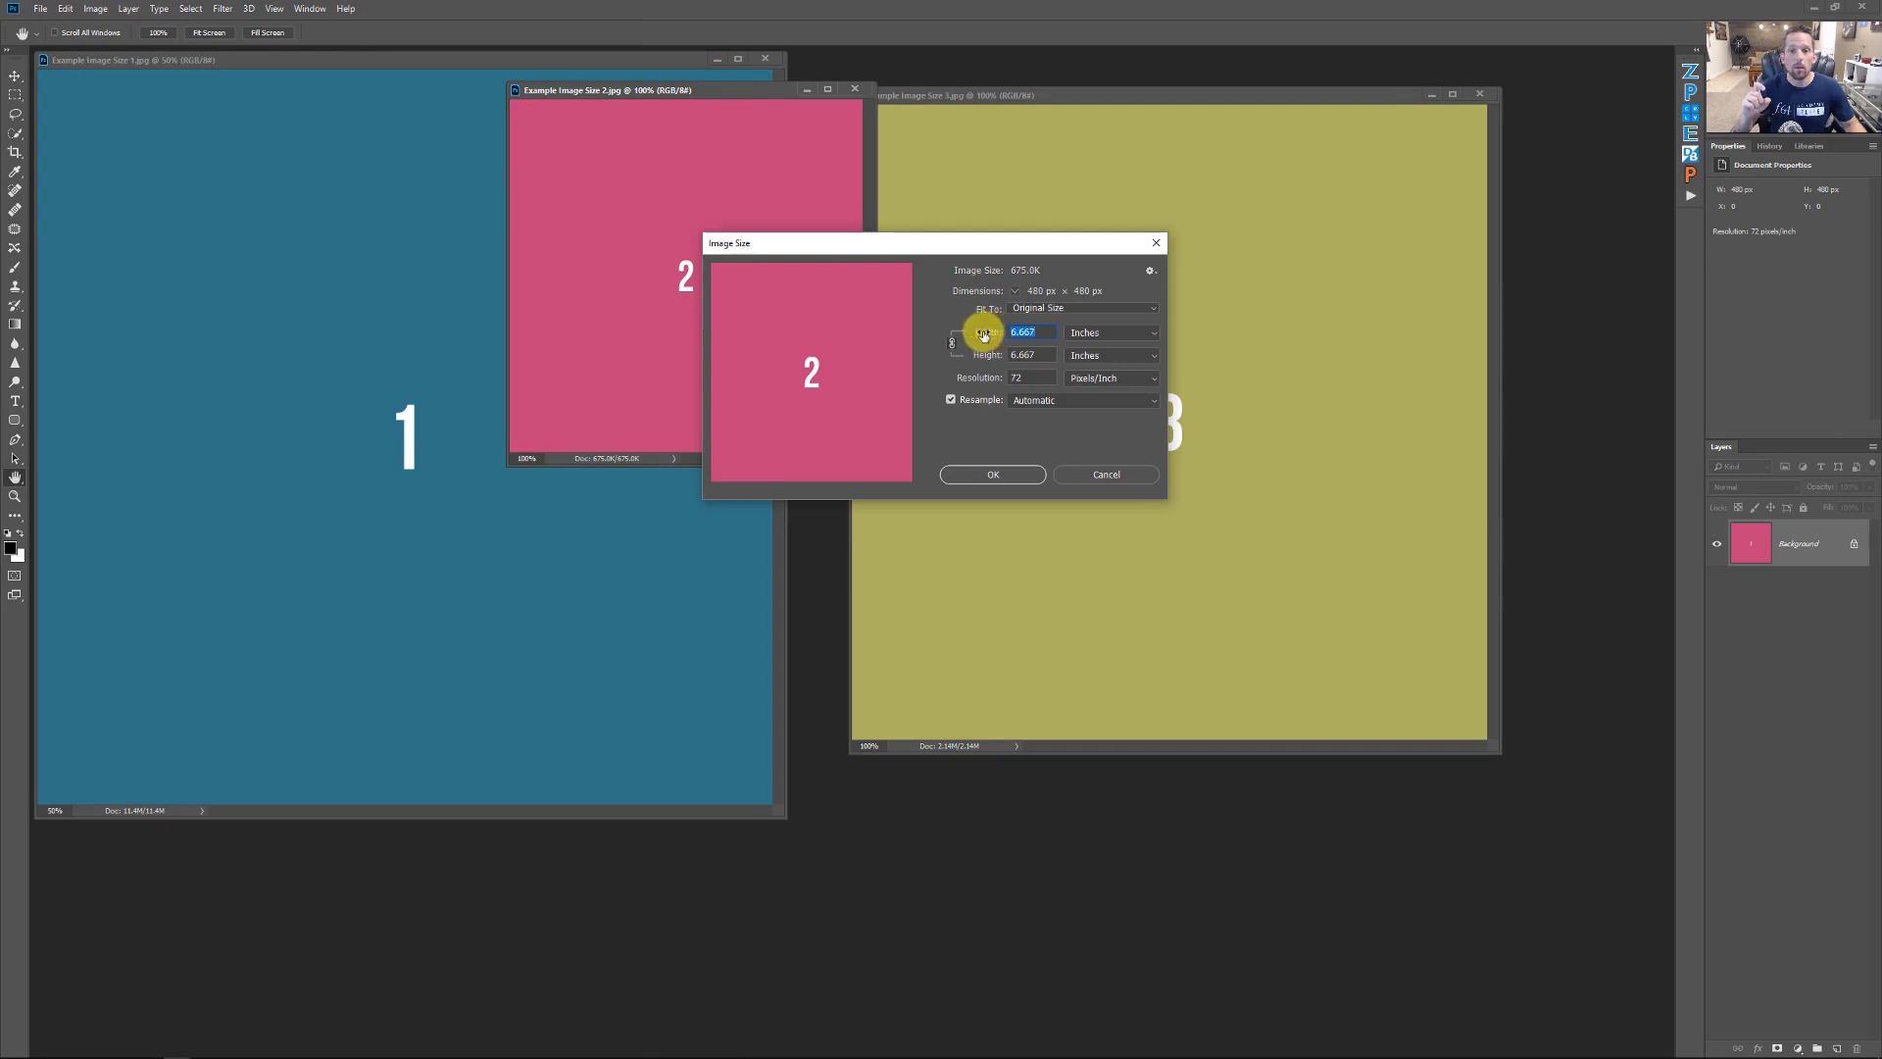
pyautogui.click(999, 473)
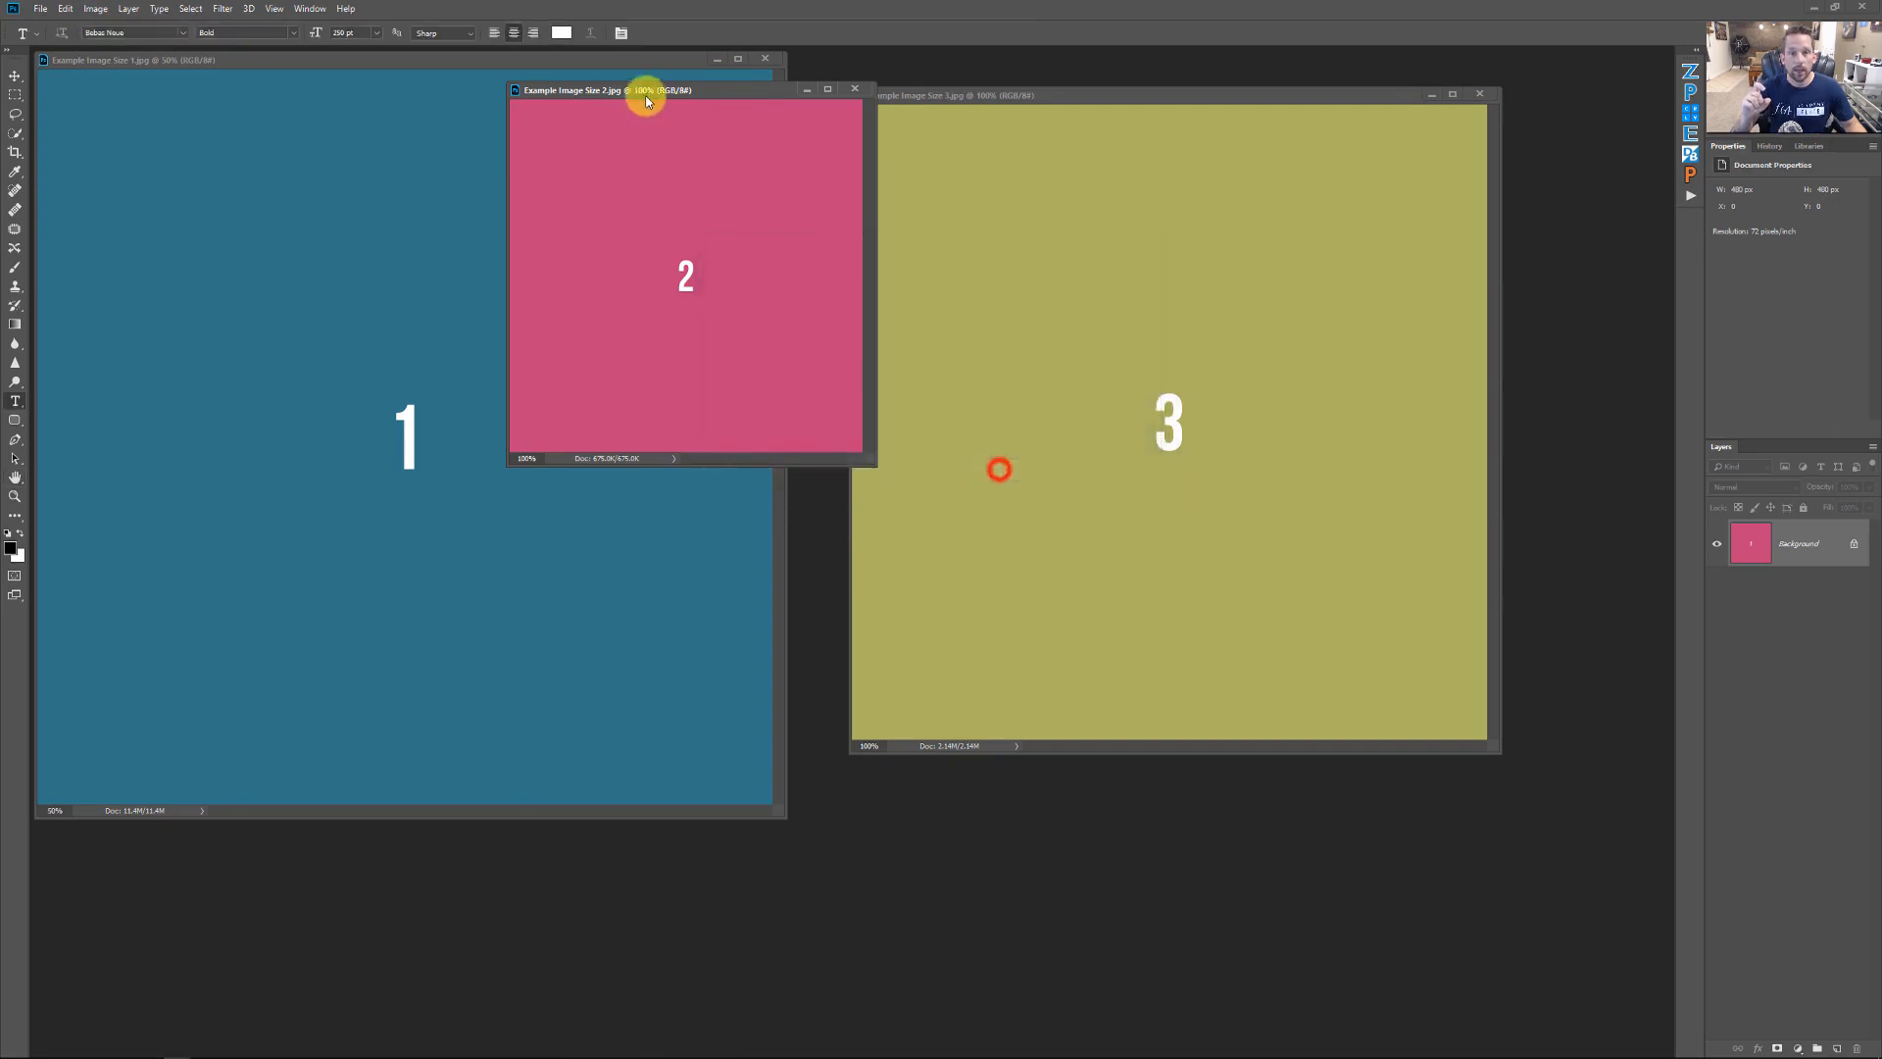
# Step: Check the width, height and resolution of Example Image Size 1.jpg in Image Size
pyautogui.click(610, 59)
pyautogui.click(110, 9)
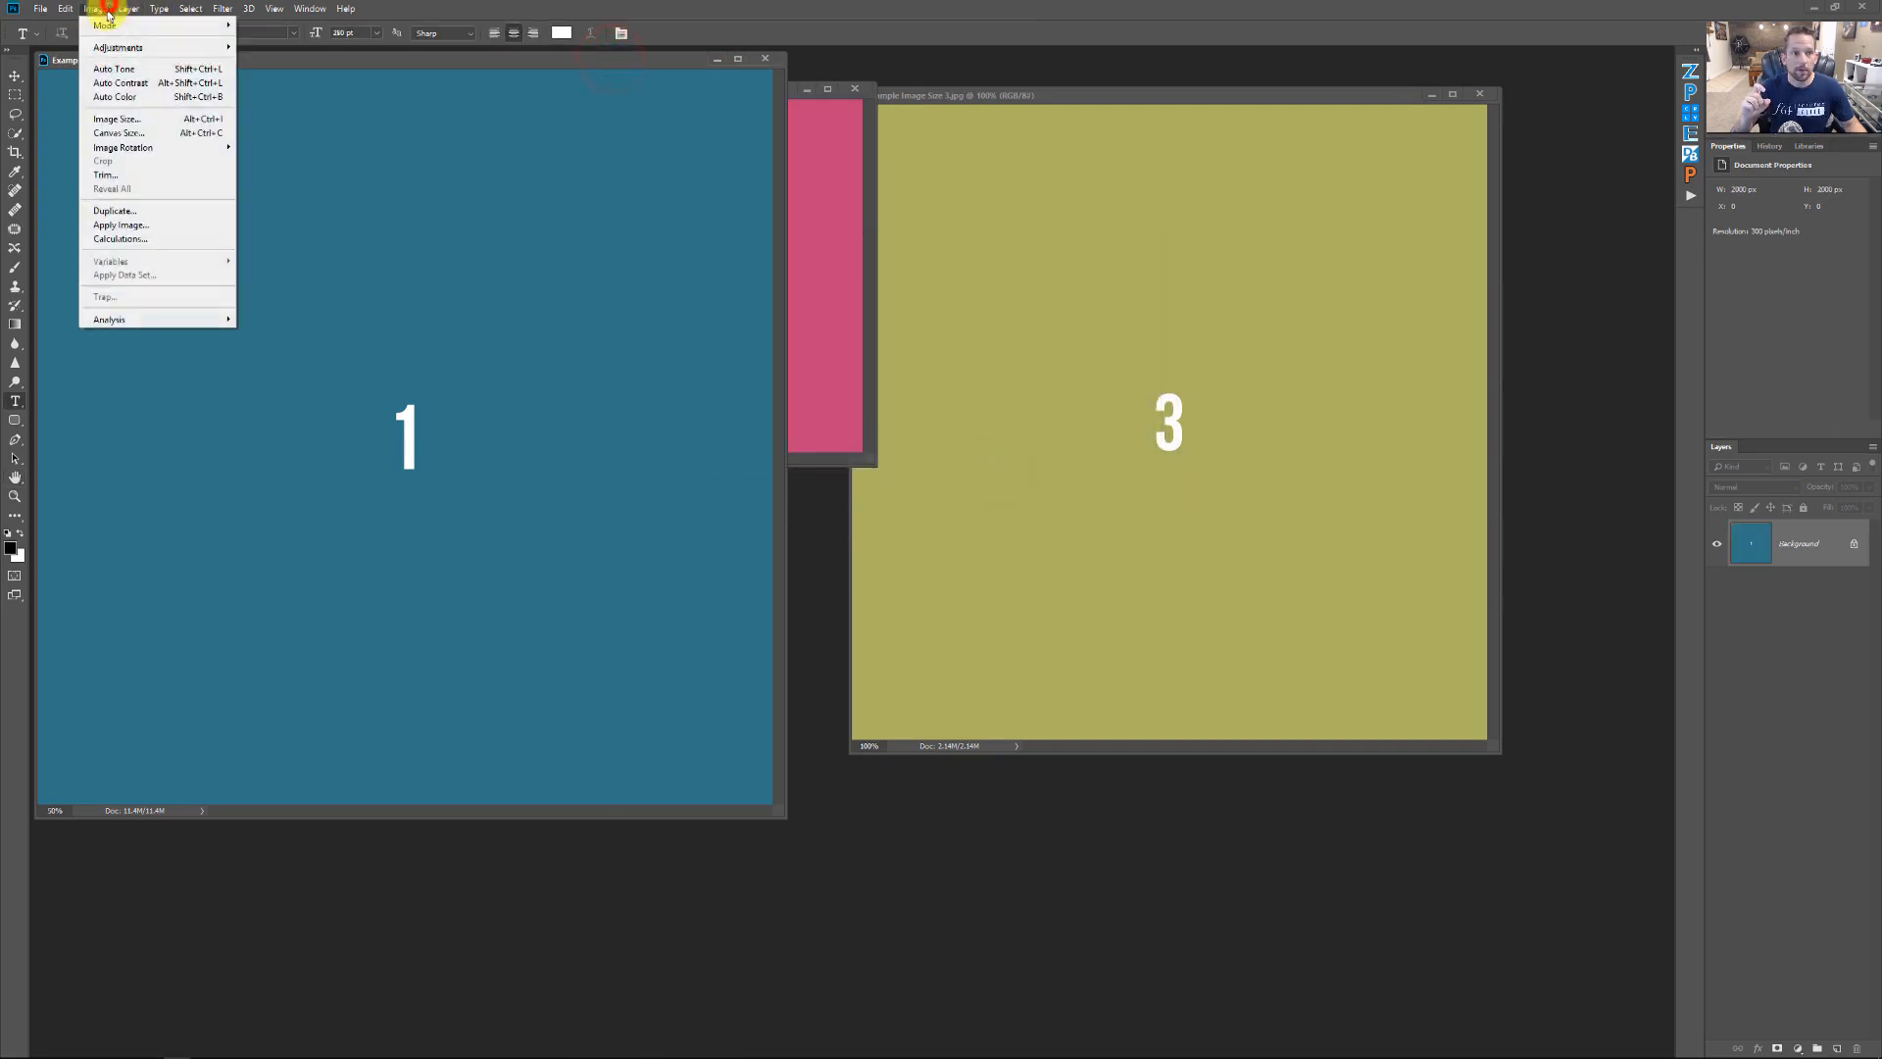
pyautogui.click(112, 122)
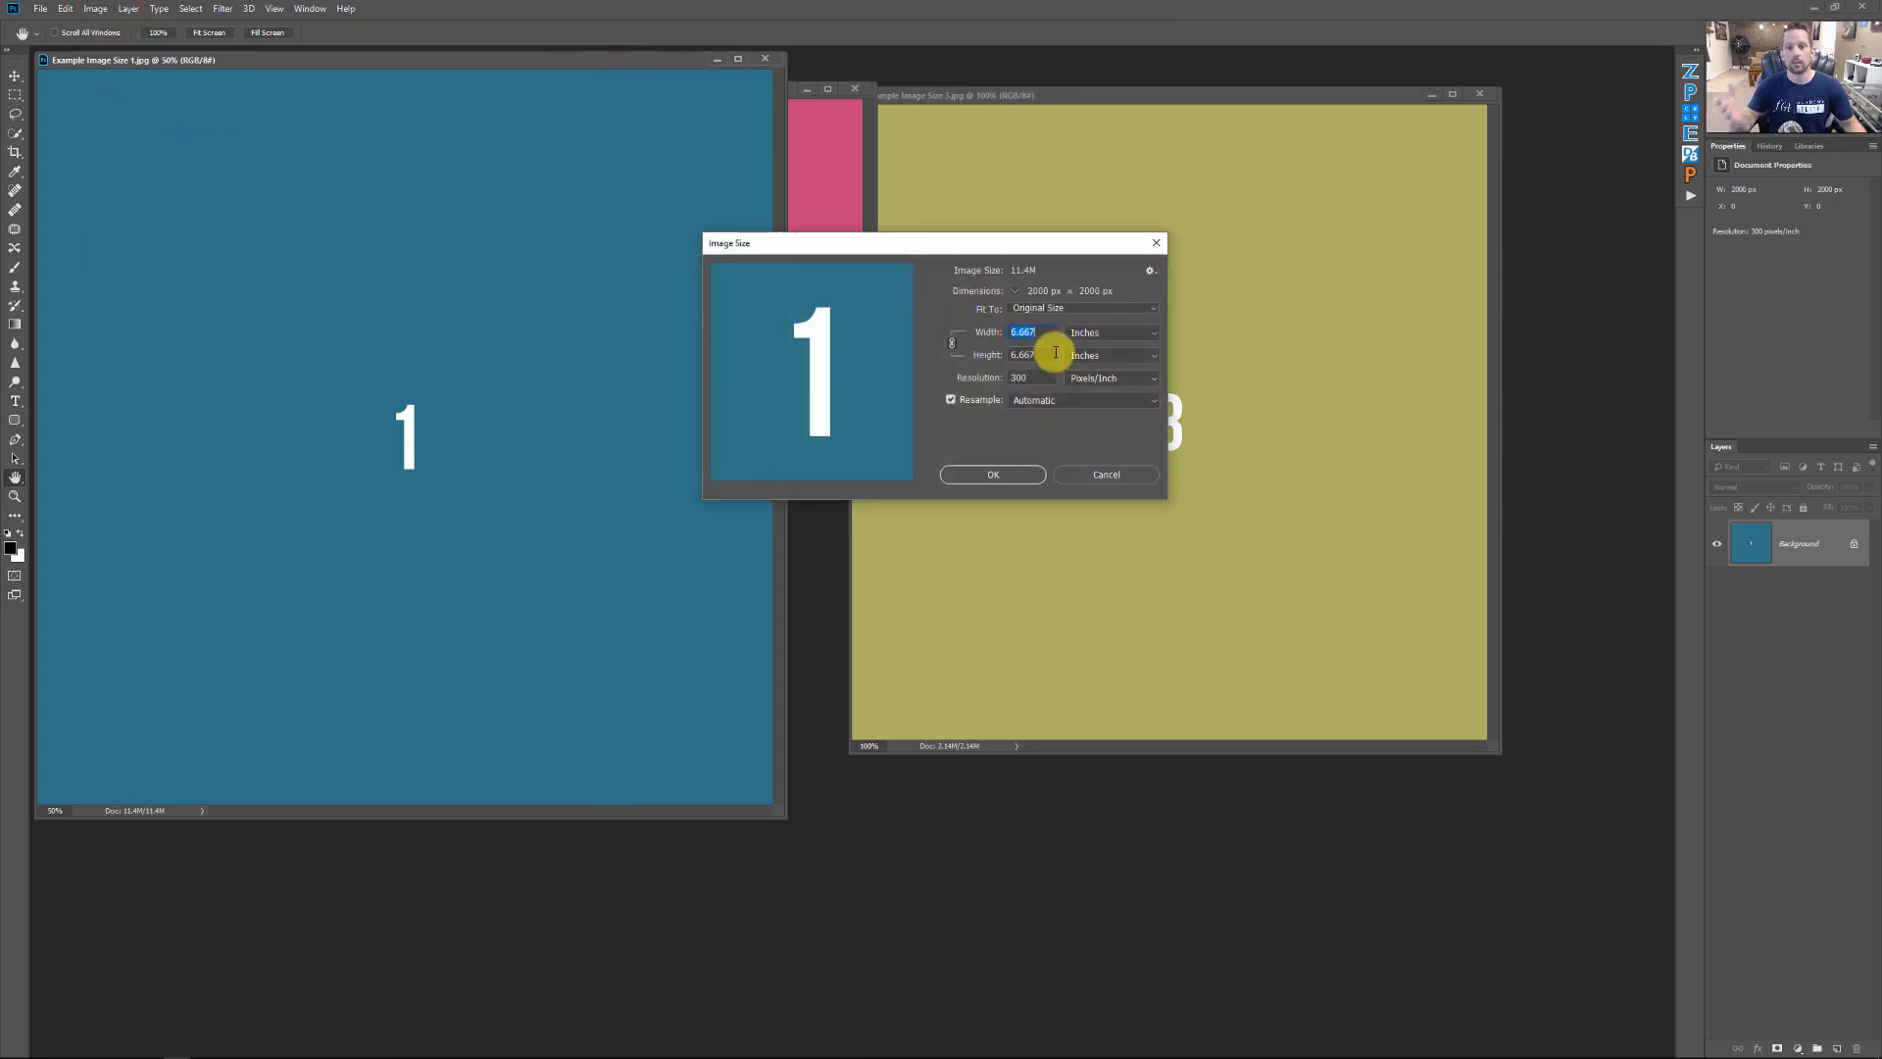
pyautogui.click(990, 471)
# Step: Copy image 2 into Example Image Size 1.jpg as a new layer with the Move tool and align it to the canvas's upper-left corner
pyautogui.click(823, 163)
pyautogui.moveTo(698, 104); pyautogui.dragTo(638, 98)
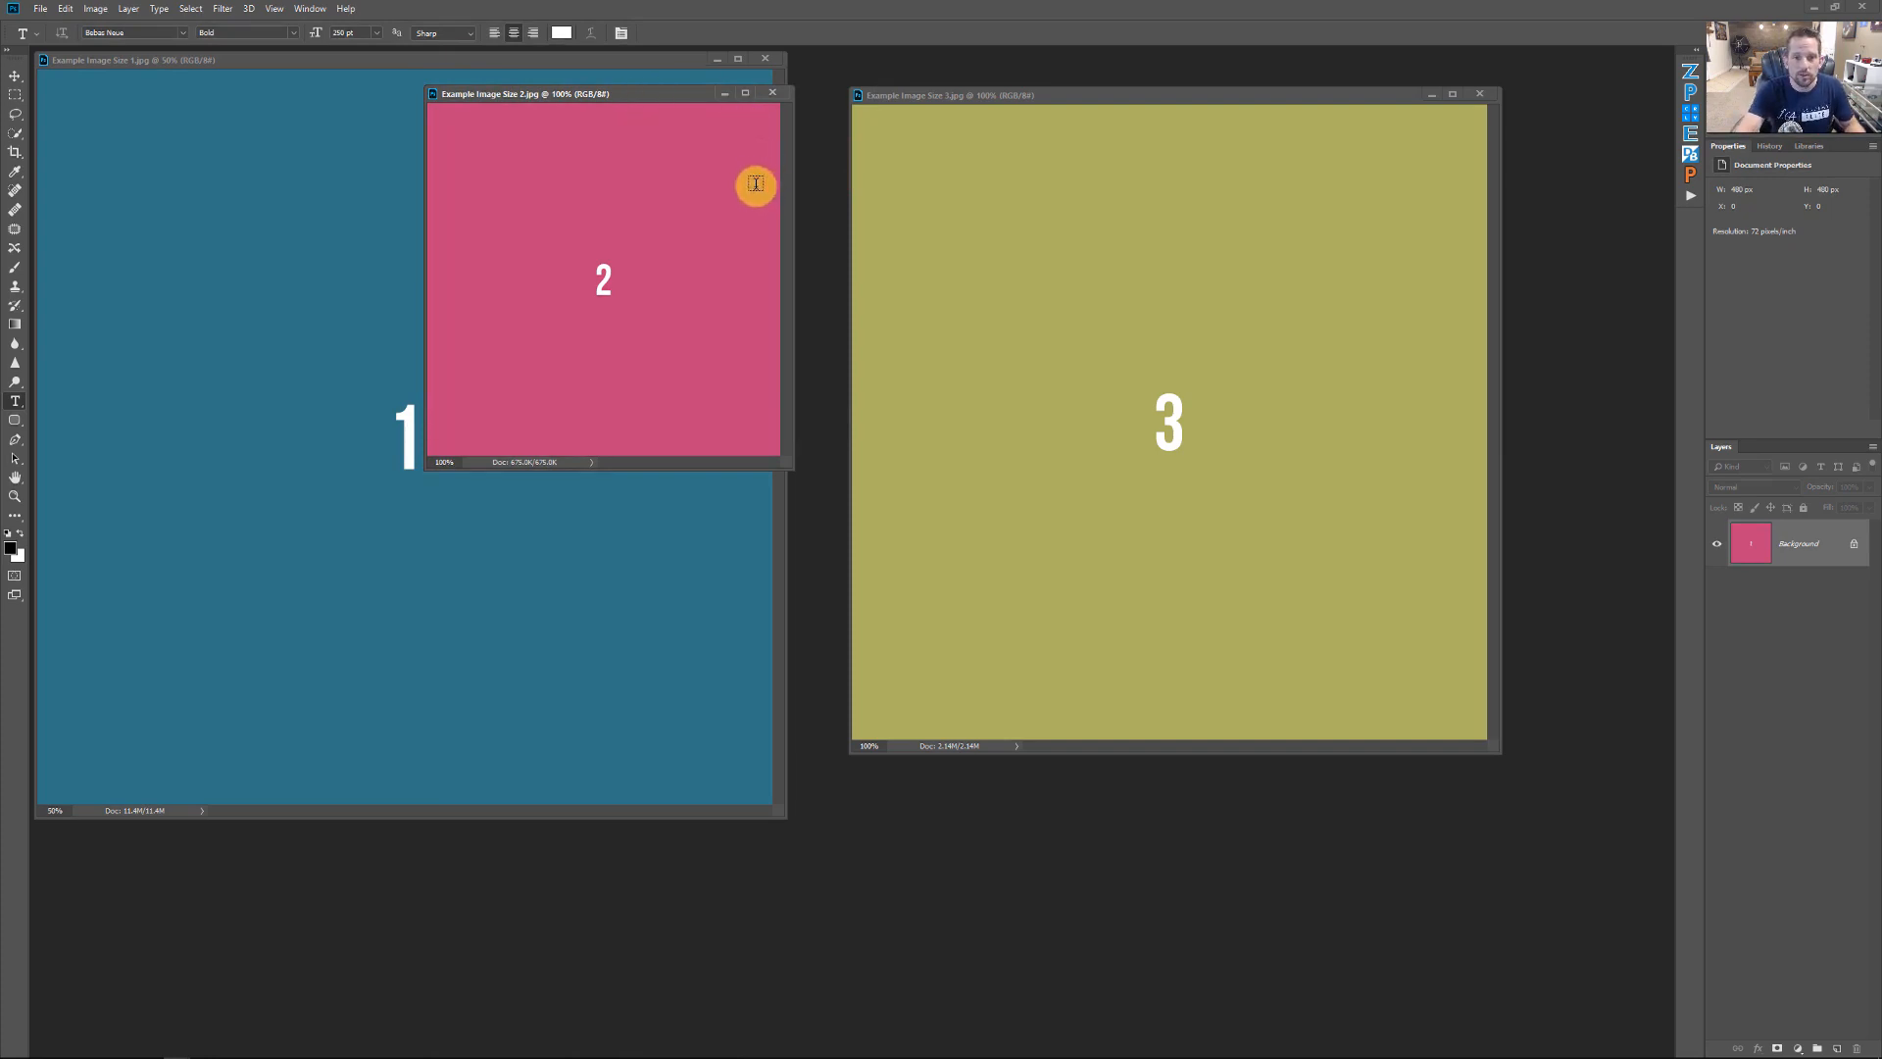
pyautogui.press('v')
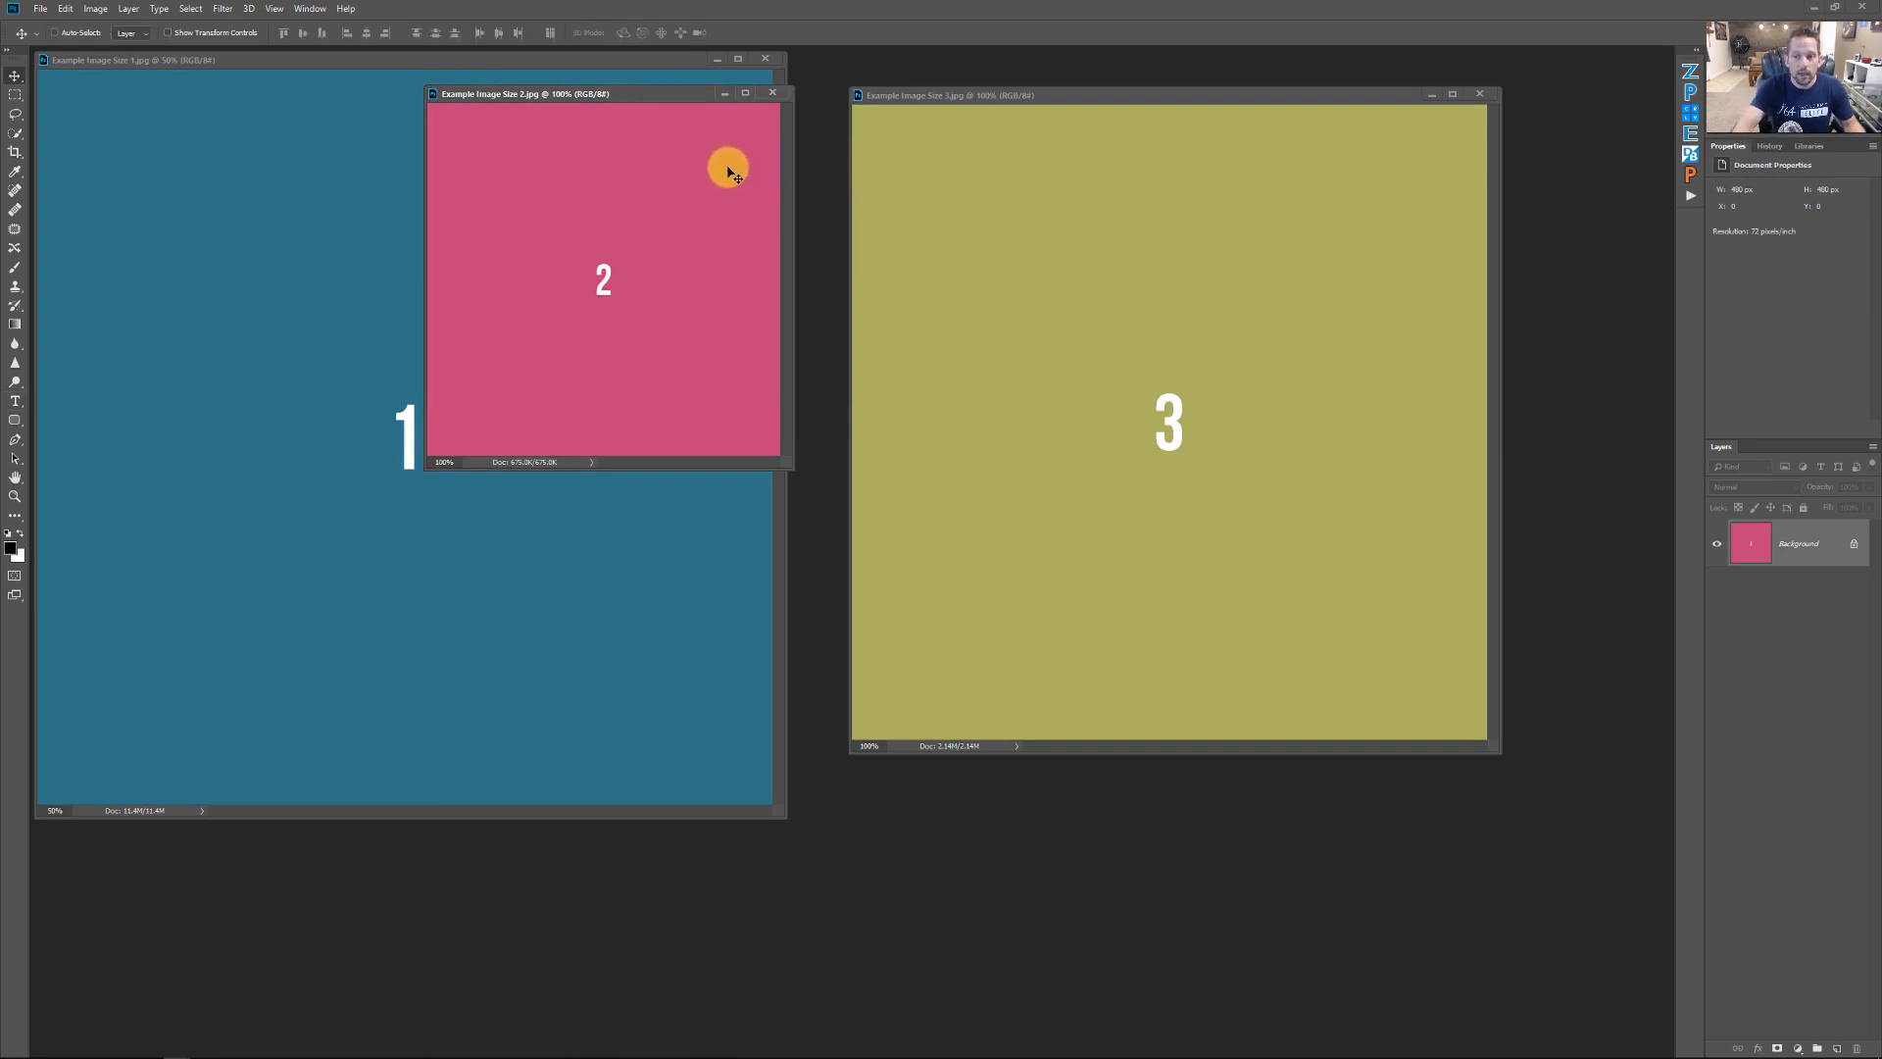
pyautogui.moveTo(697, 163); pyautogui.dragTo(240, 206)
pyautogui.moveTo(454, 428); pyautogui.dragTo(164, 157)
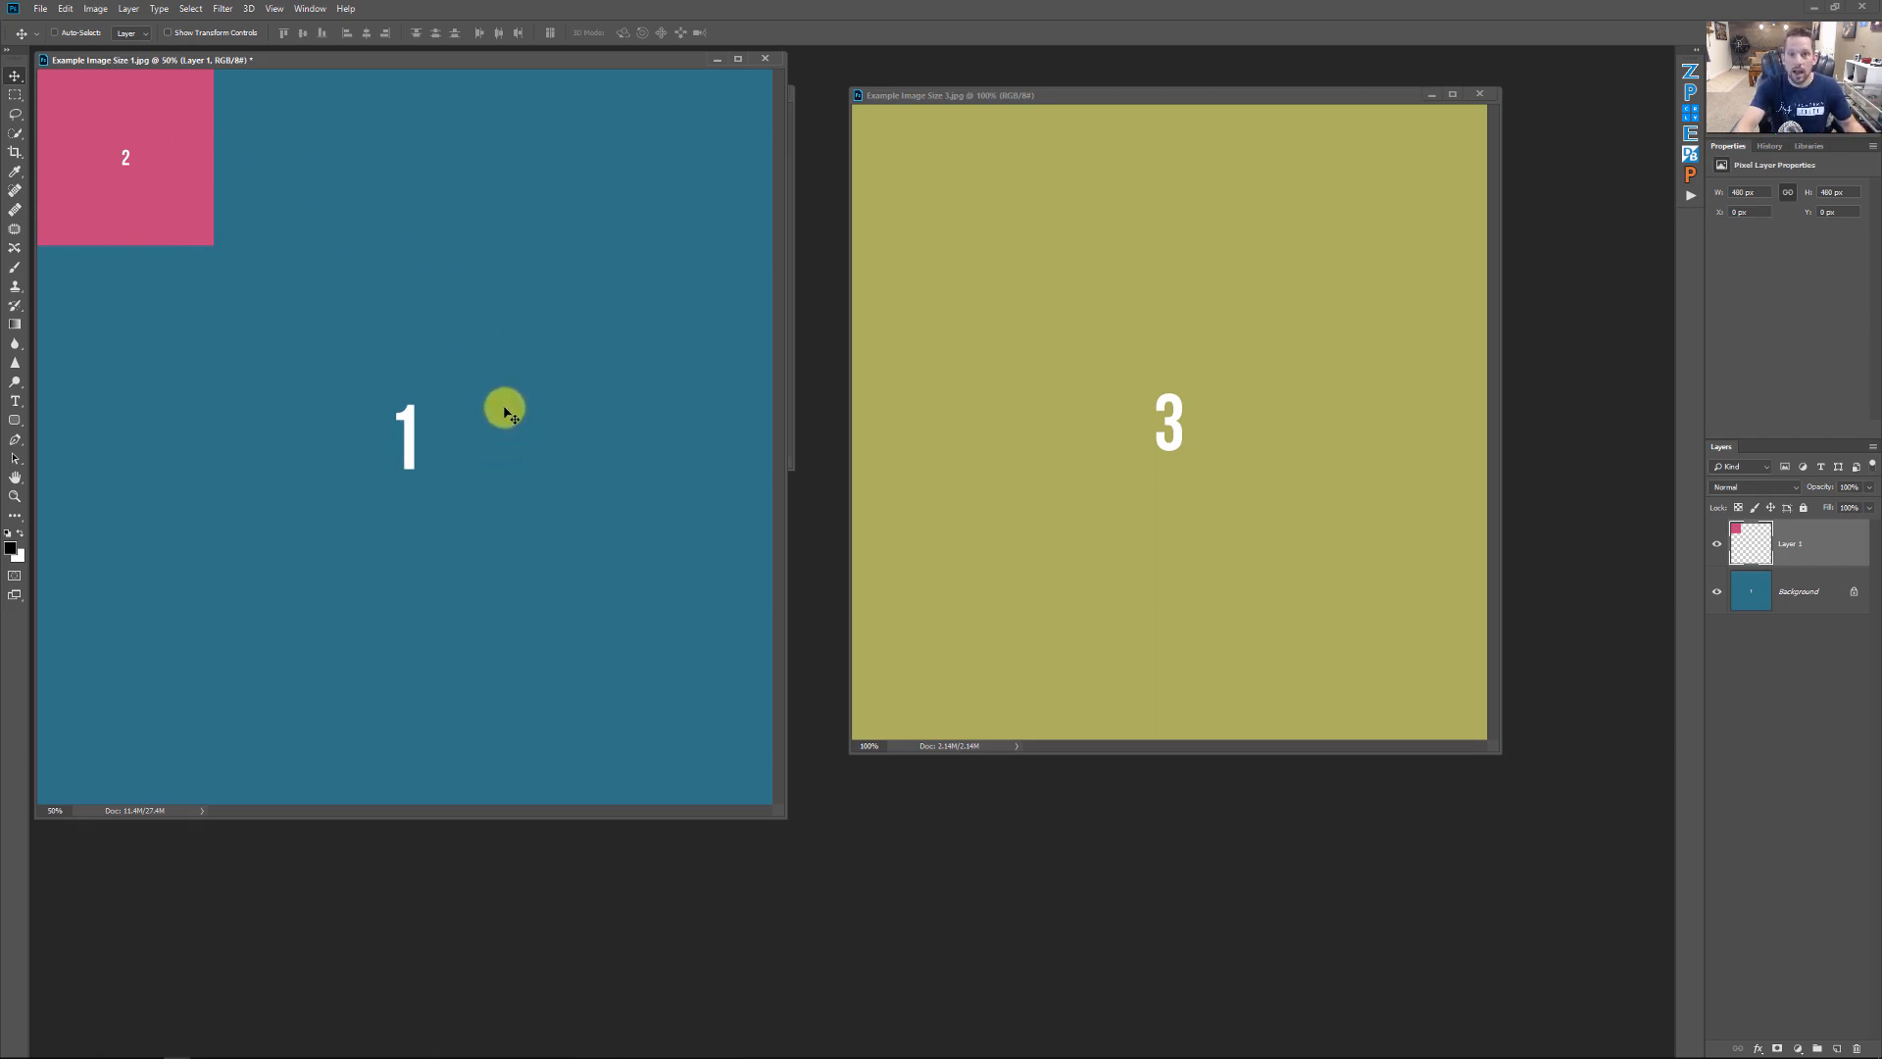
# Step: Move the image 1 window down to expose the image 2 window, and examine image 1's resolution in Image Size
pyautogui.moveTo(359, 63); pyautogui.dragTo(390, 142)
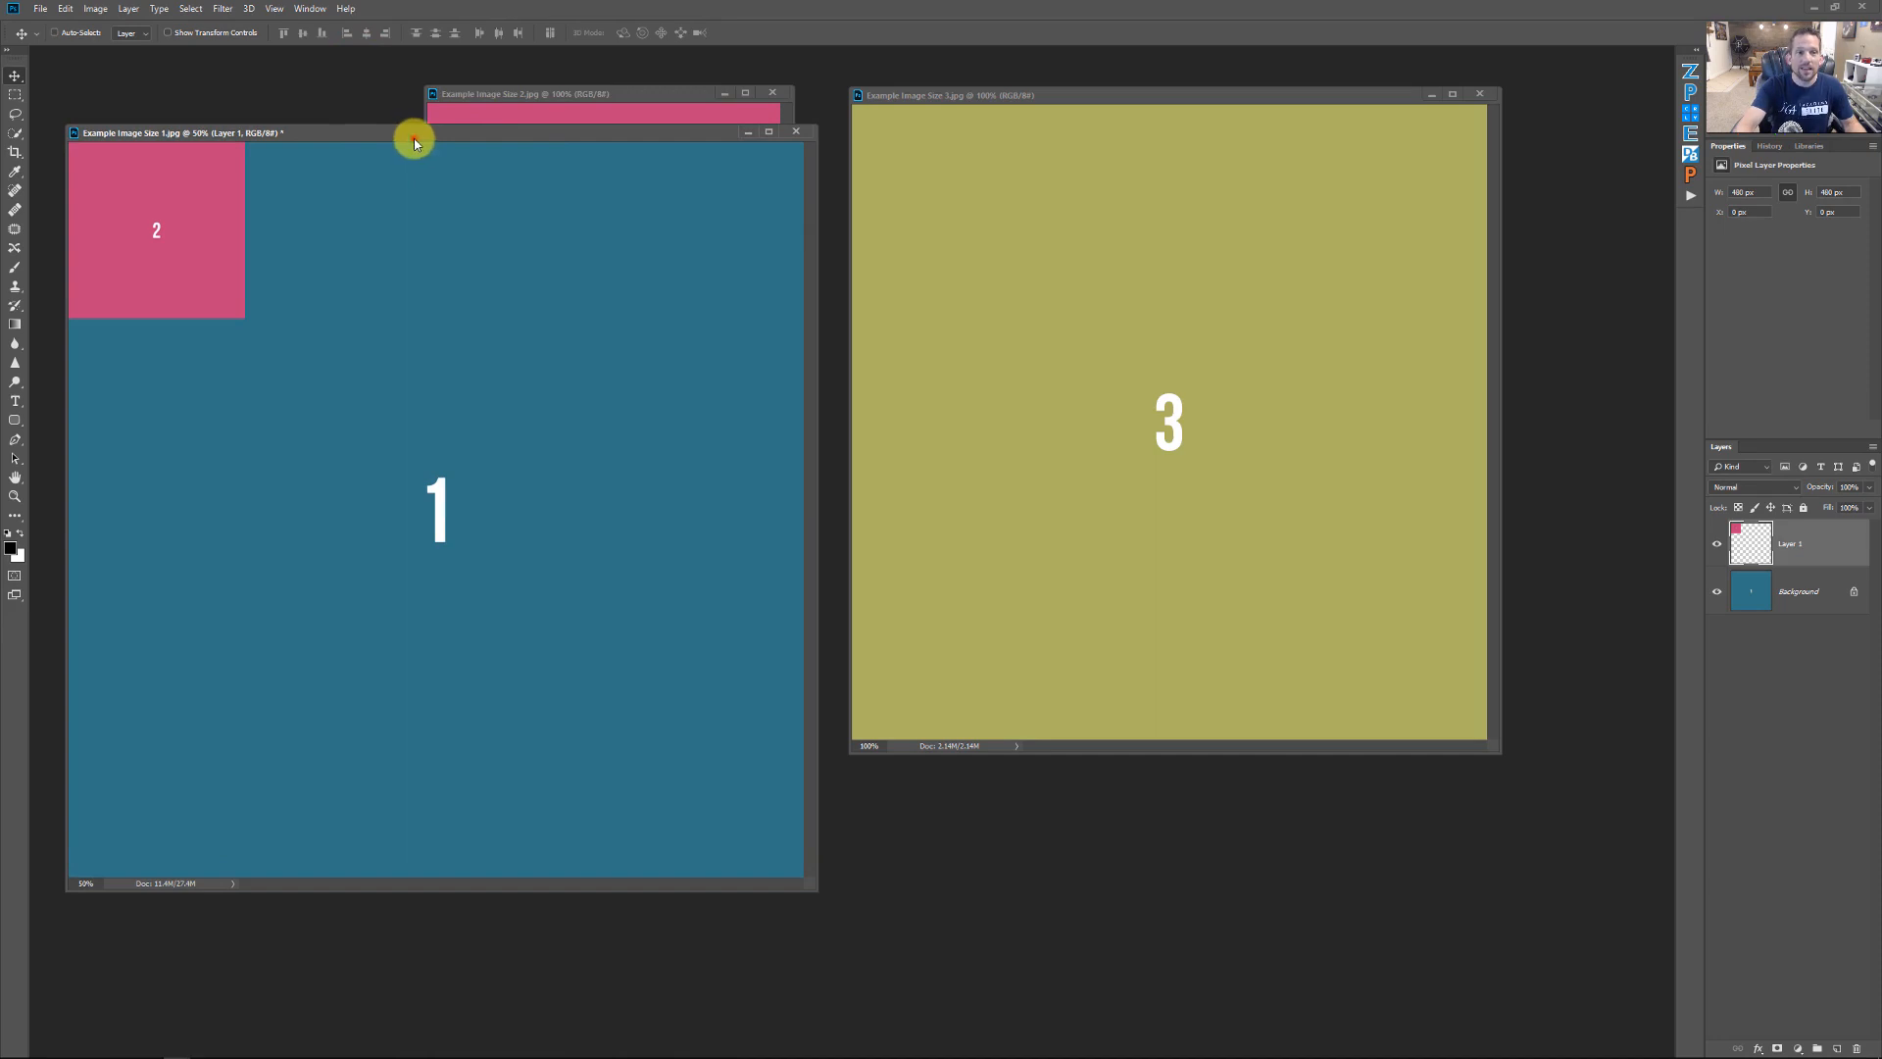
pyautogui.moveTo(415, 138); pyautogui.dragTo(396, 146)
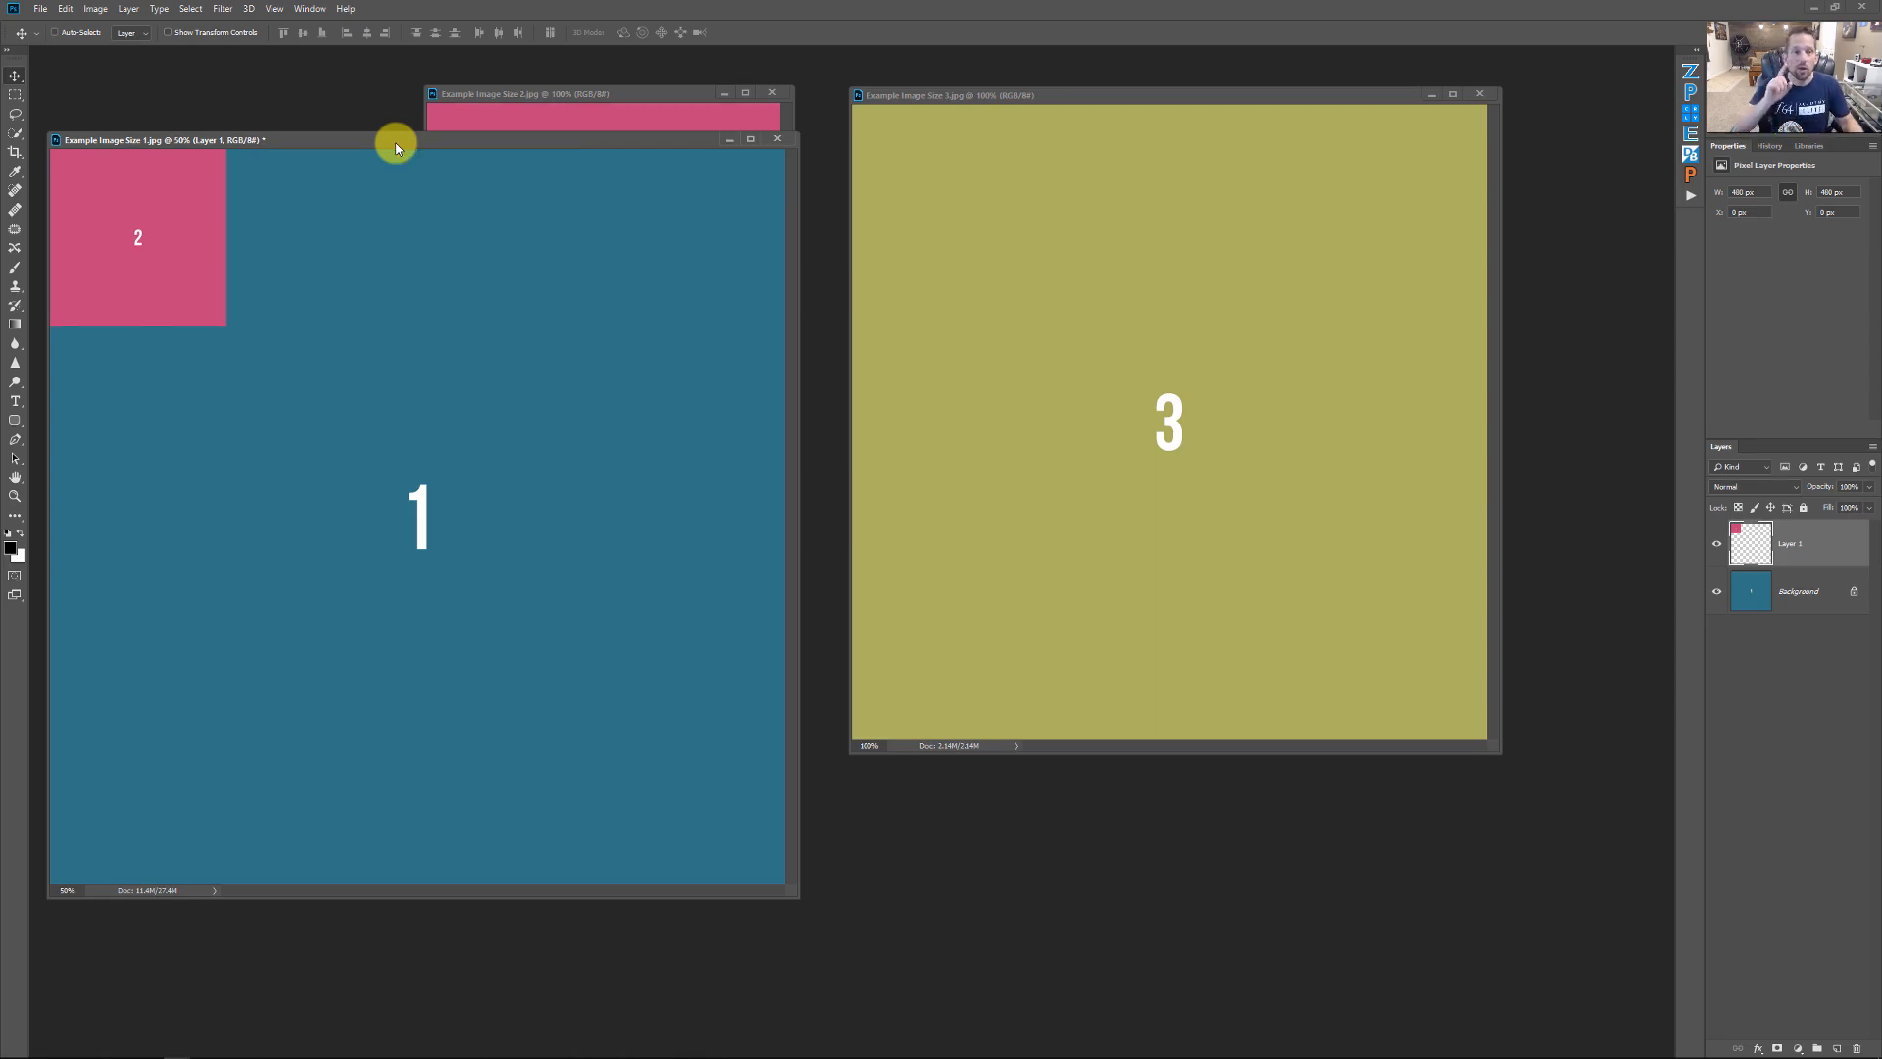
pyautogui.click(397, 147)
pyautogui.click(95, 9)
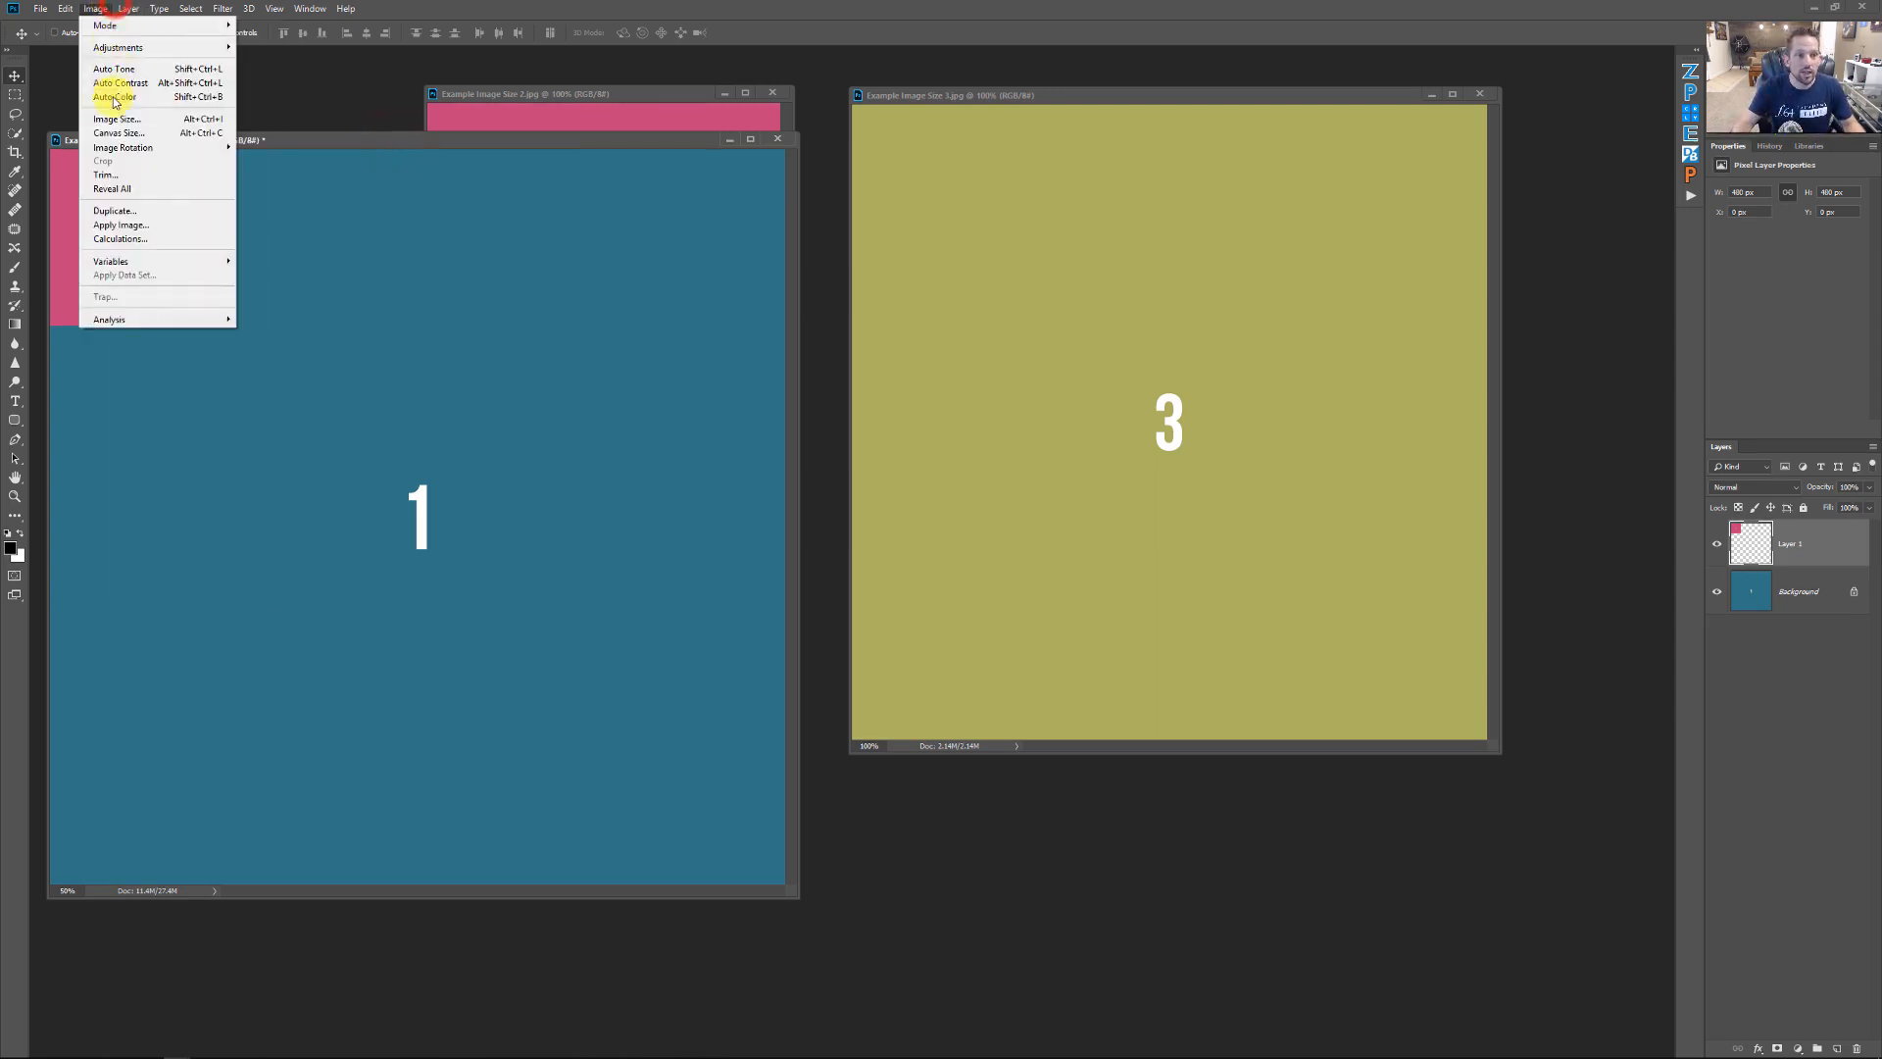
pyautogui.click(112, 121)
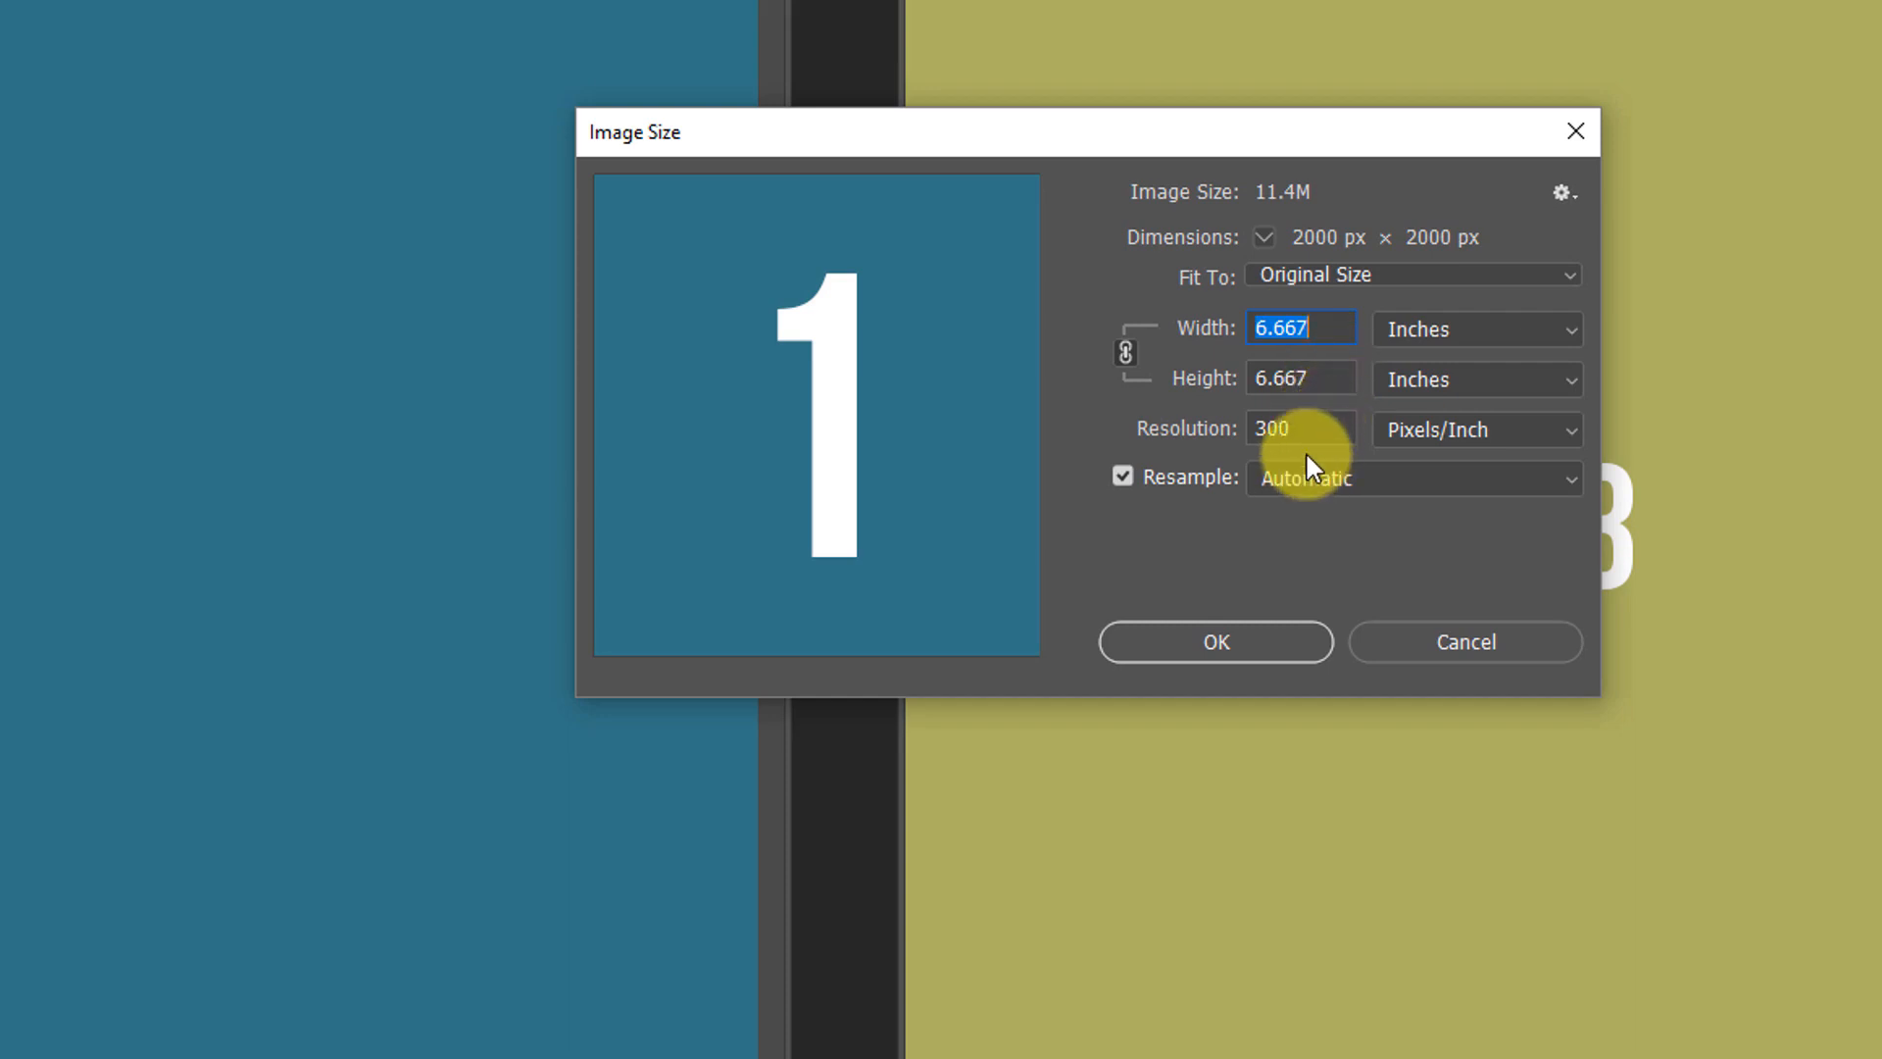
pyautogui.click(1231, 645)
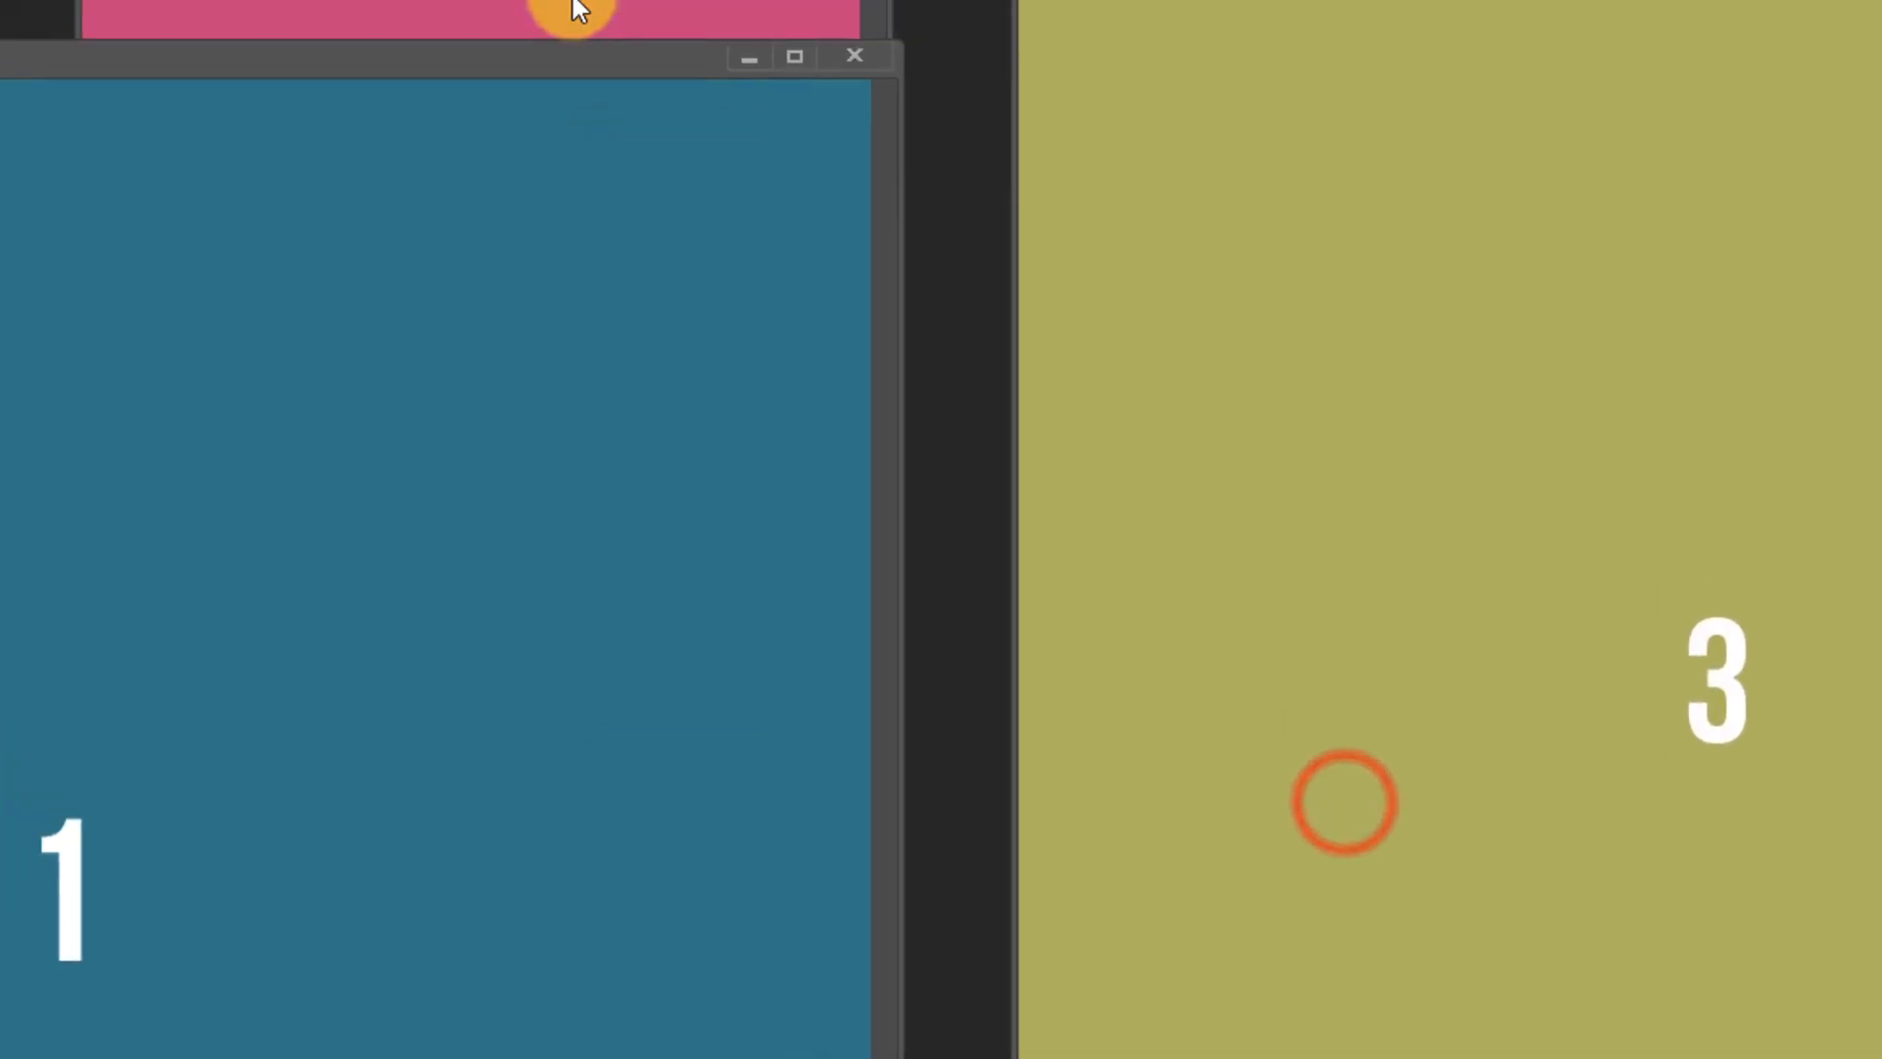
# Step: Bring Example Image Size 2.jpg to the front and examine its resolution in Image Size for comparison with image 1
pyautogui.click(610, 61)
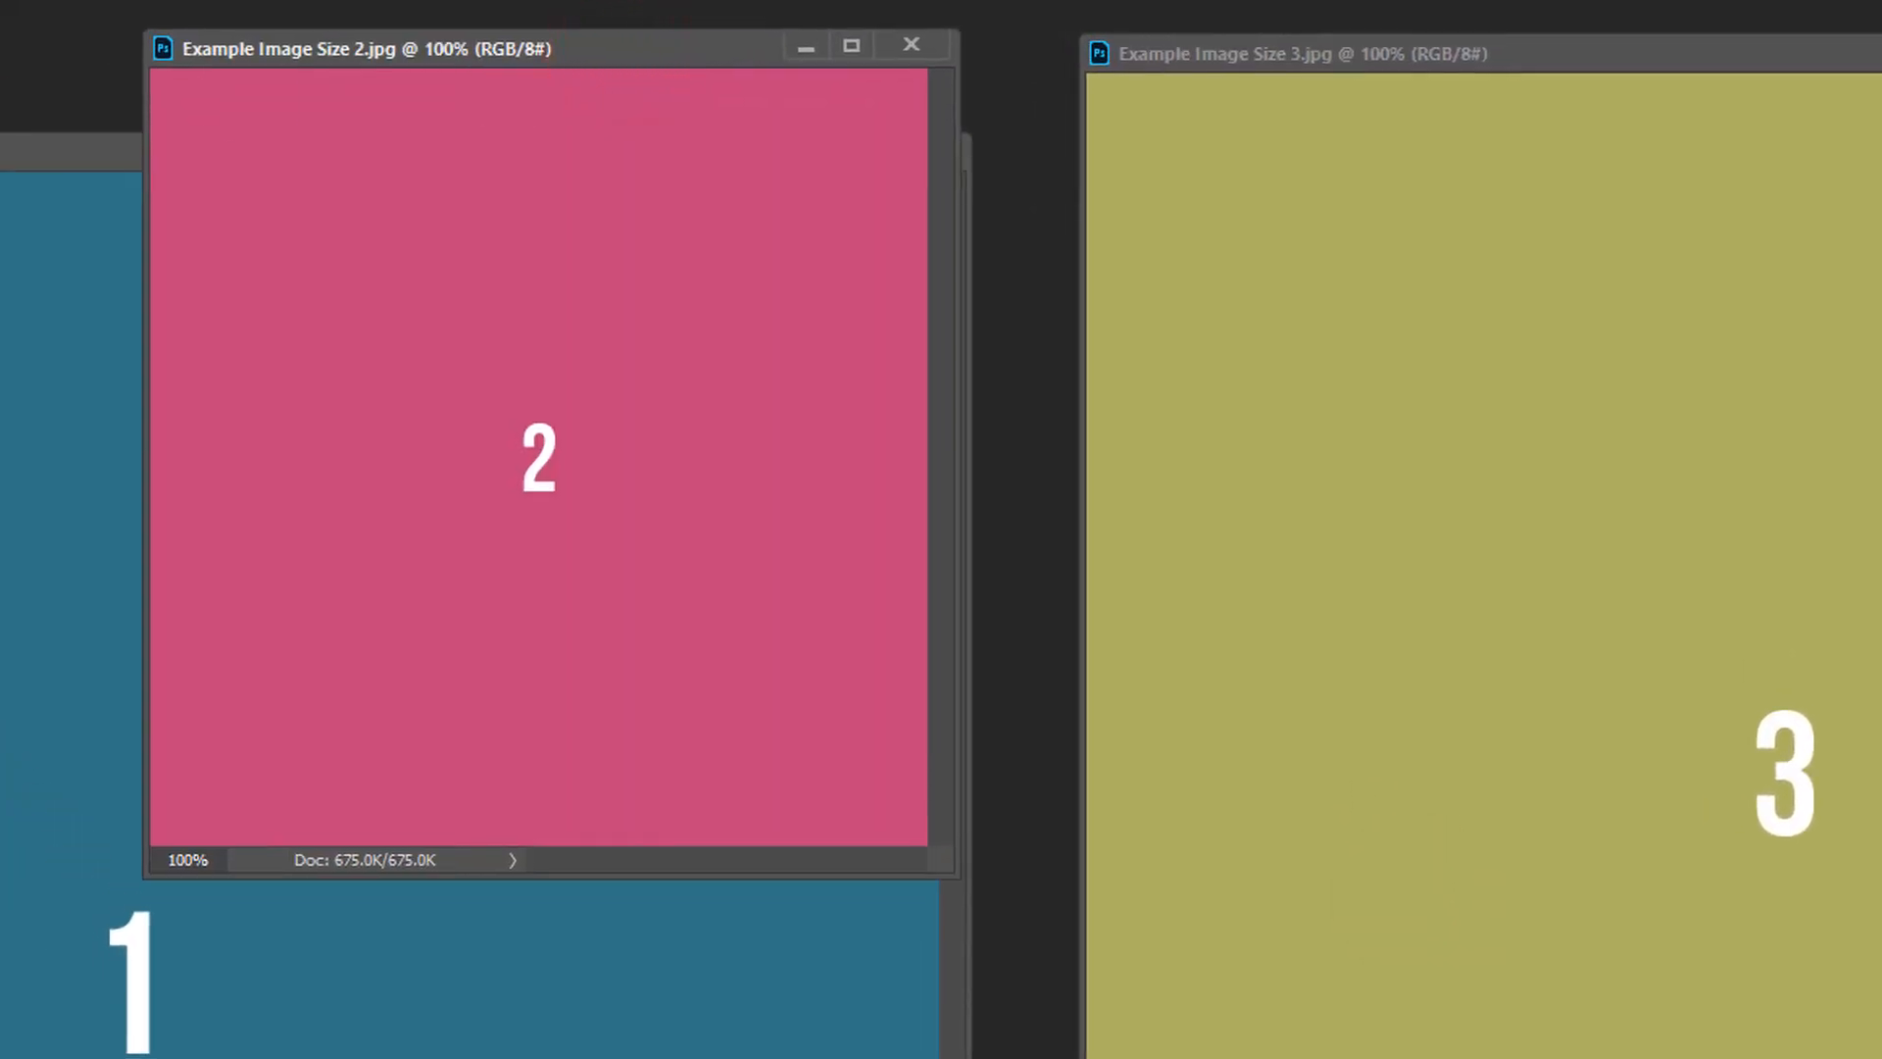
pyautogui.hotkey('ctrl', 'alt', 'i')
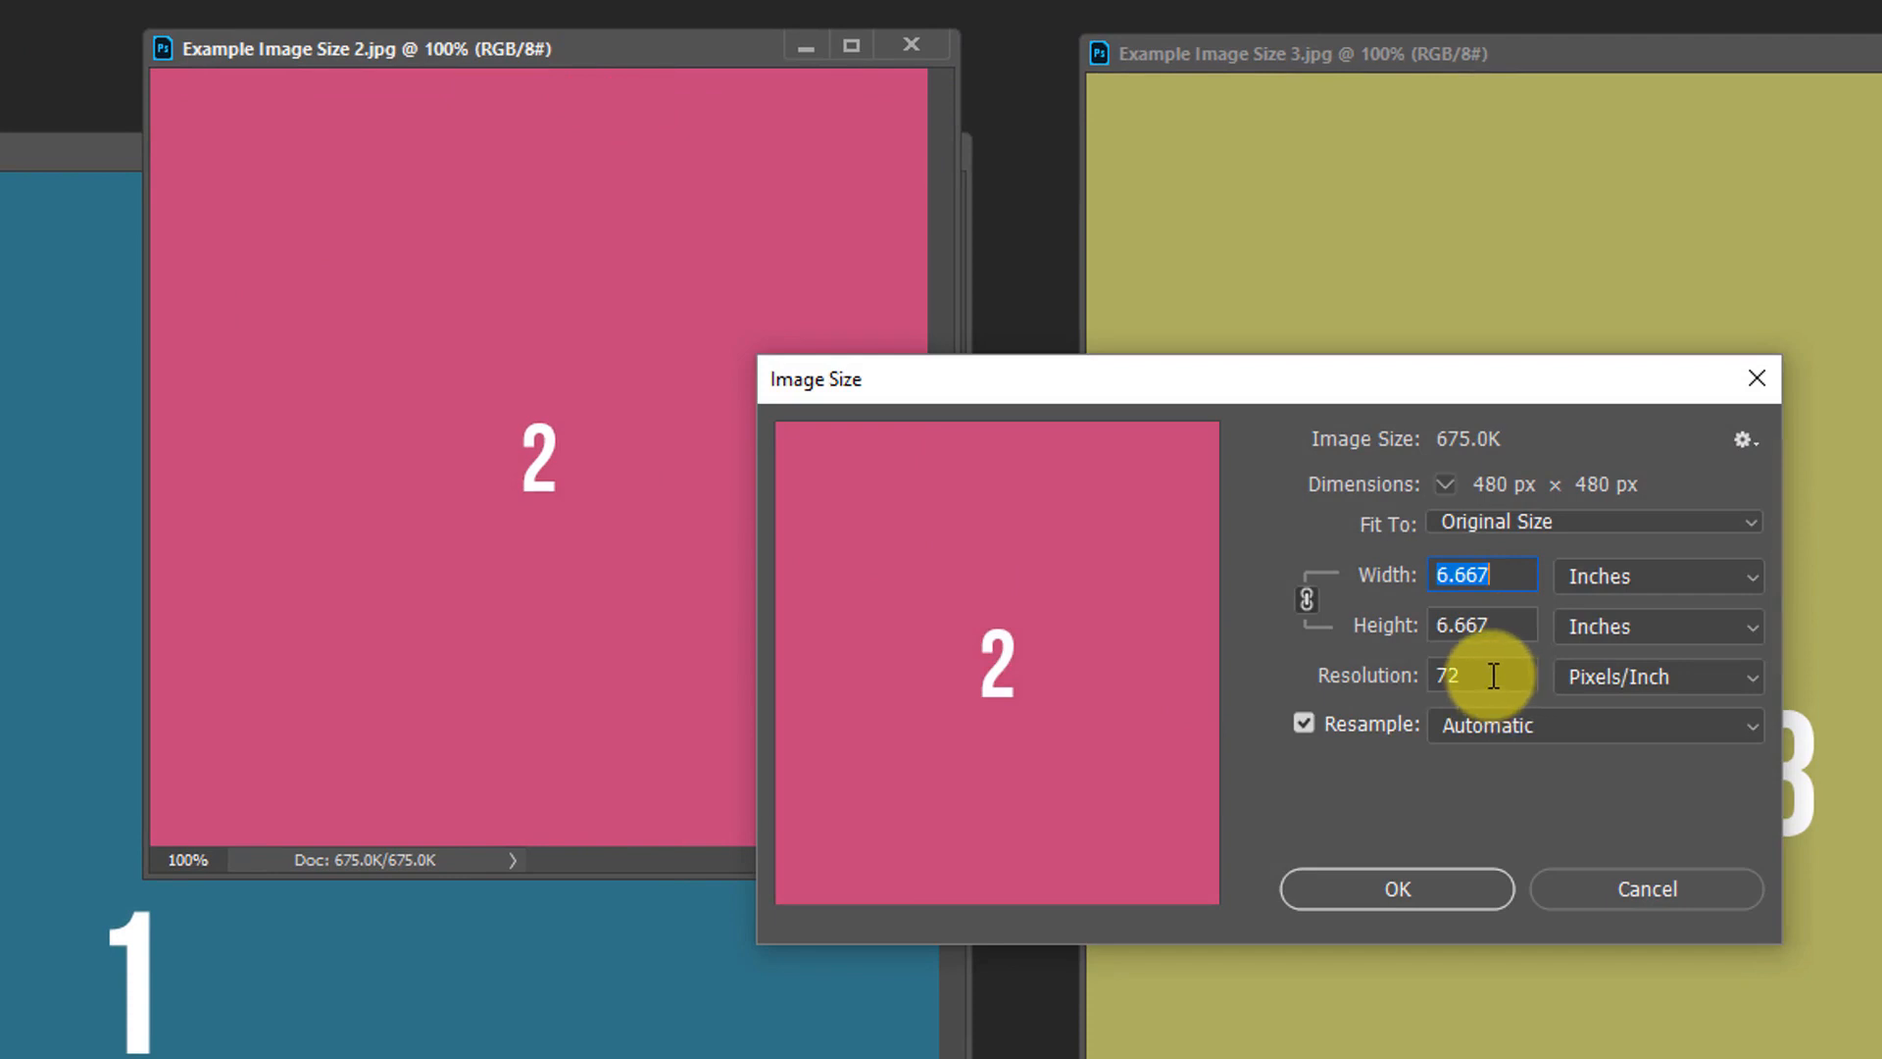
pyautogui.click(1388, 889)
# Step: Place the image 2 window between the other two and copy image 1's Background layer into it, centred on the canvas
pyautogui.click(617, 58)
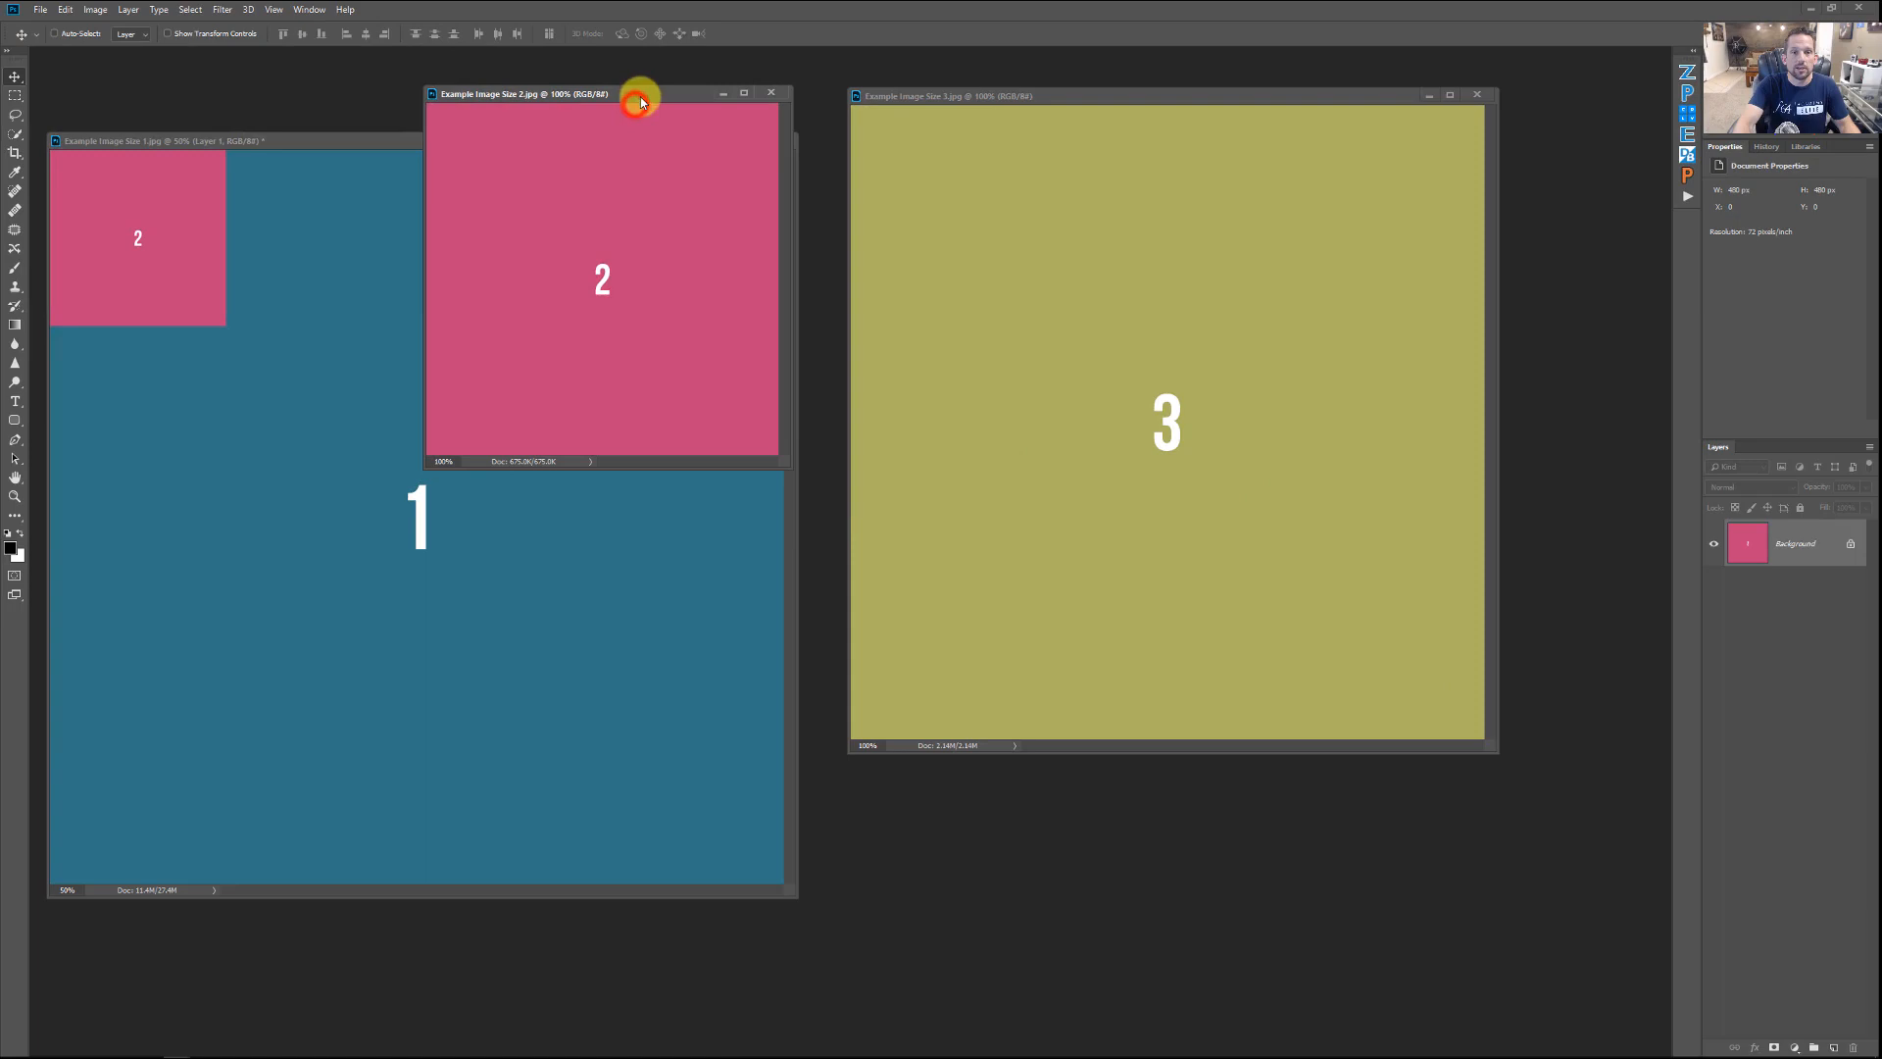
pyautogui.moveTo(639, 97); pyautogui.dragTo(827, 155)
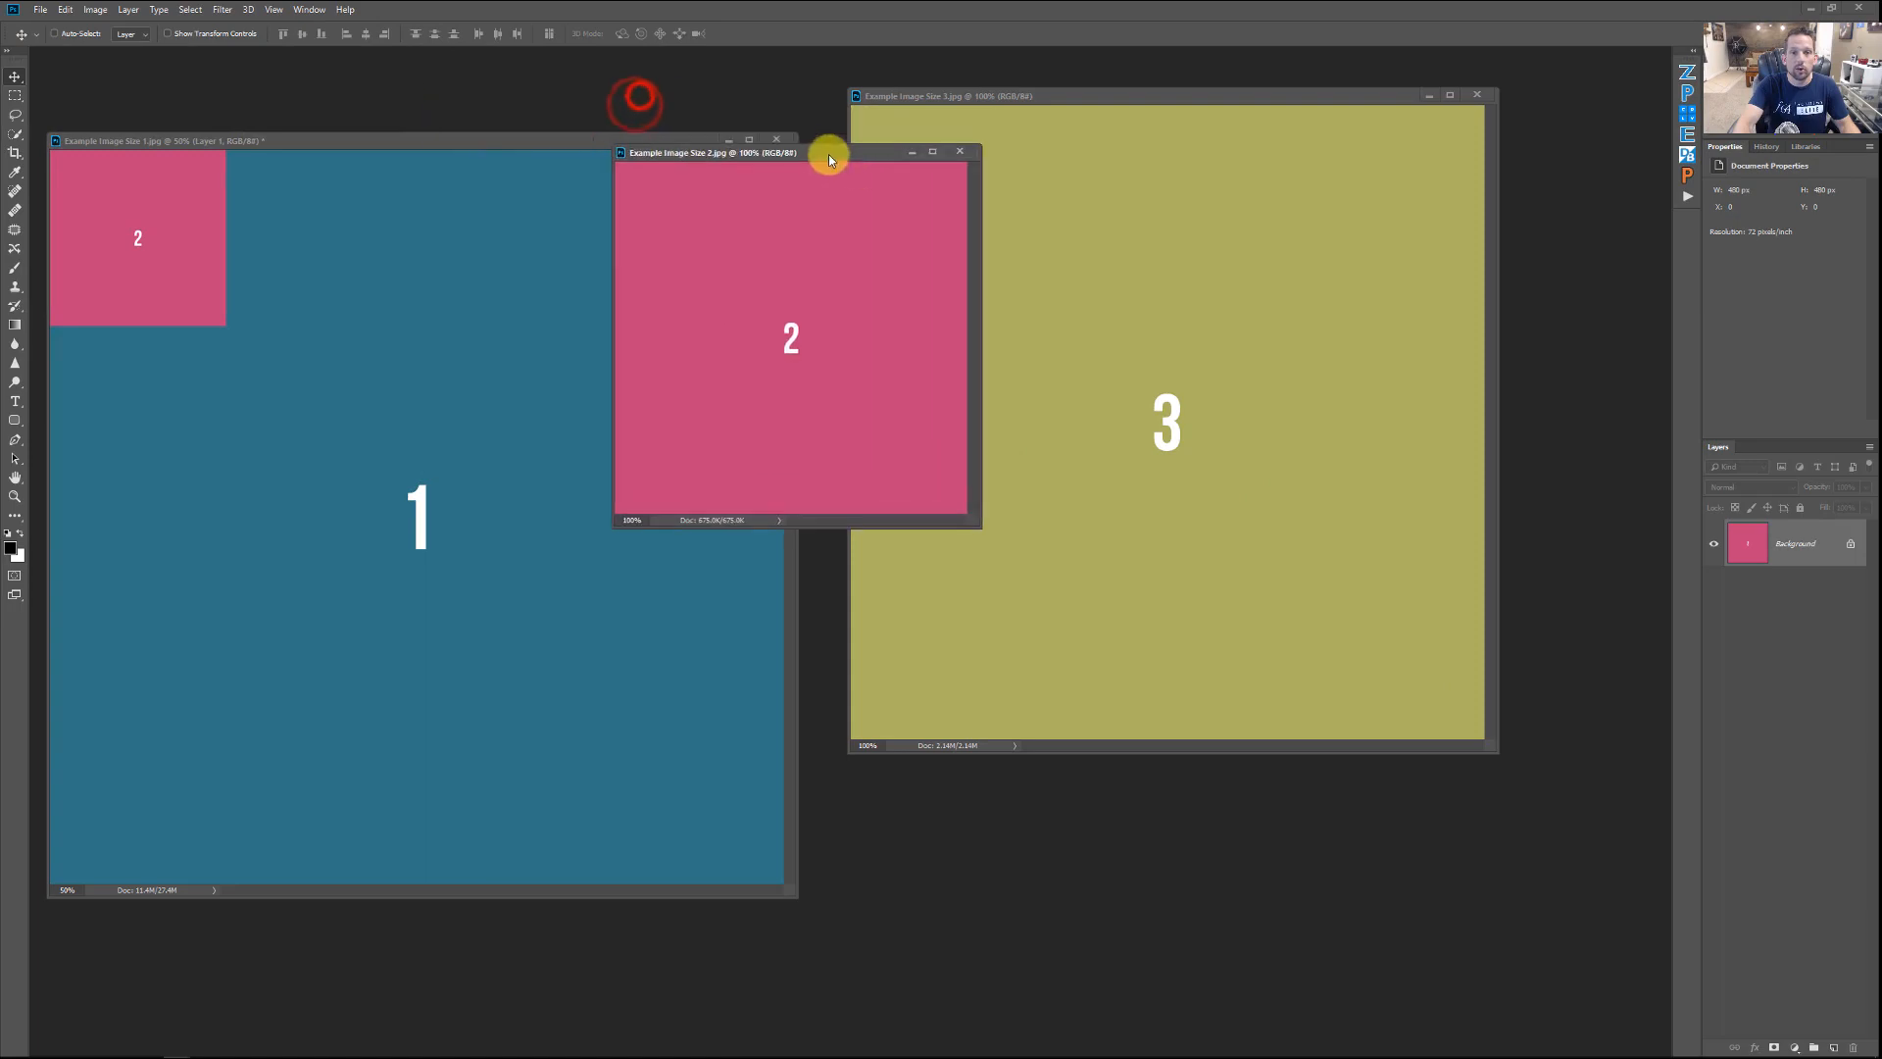
pyautogui.click(266, 142)
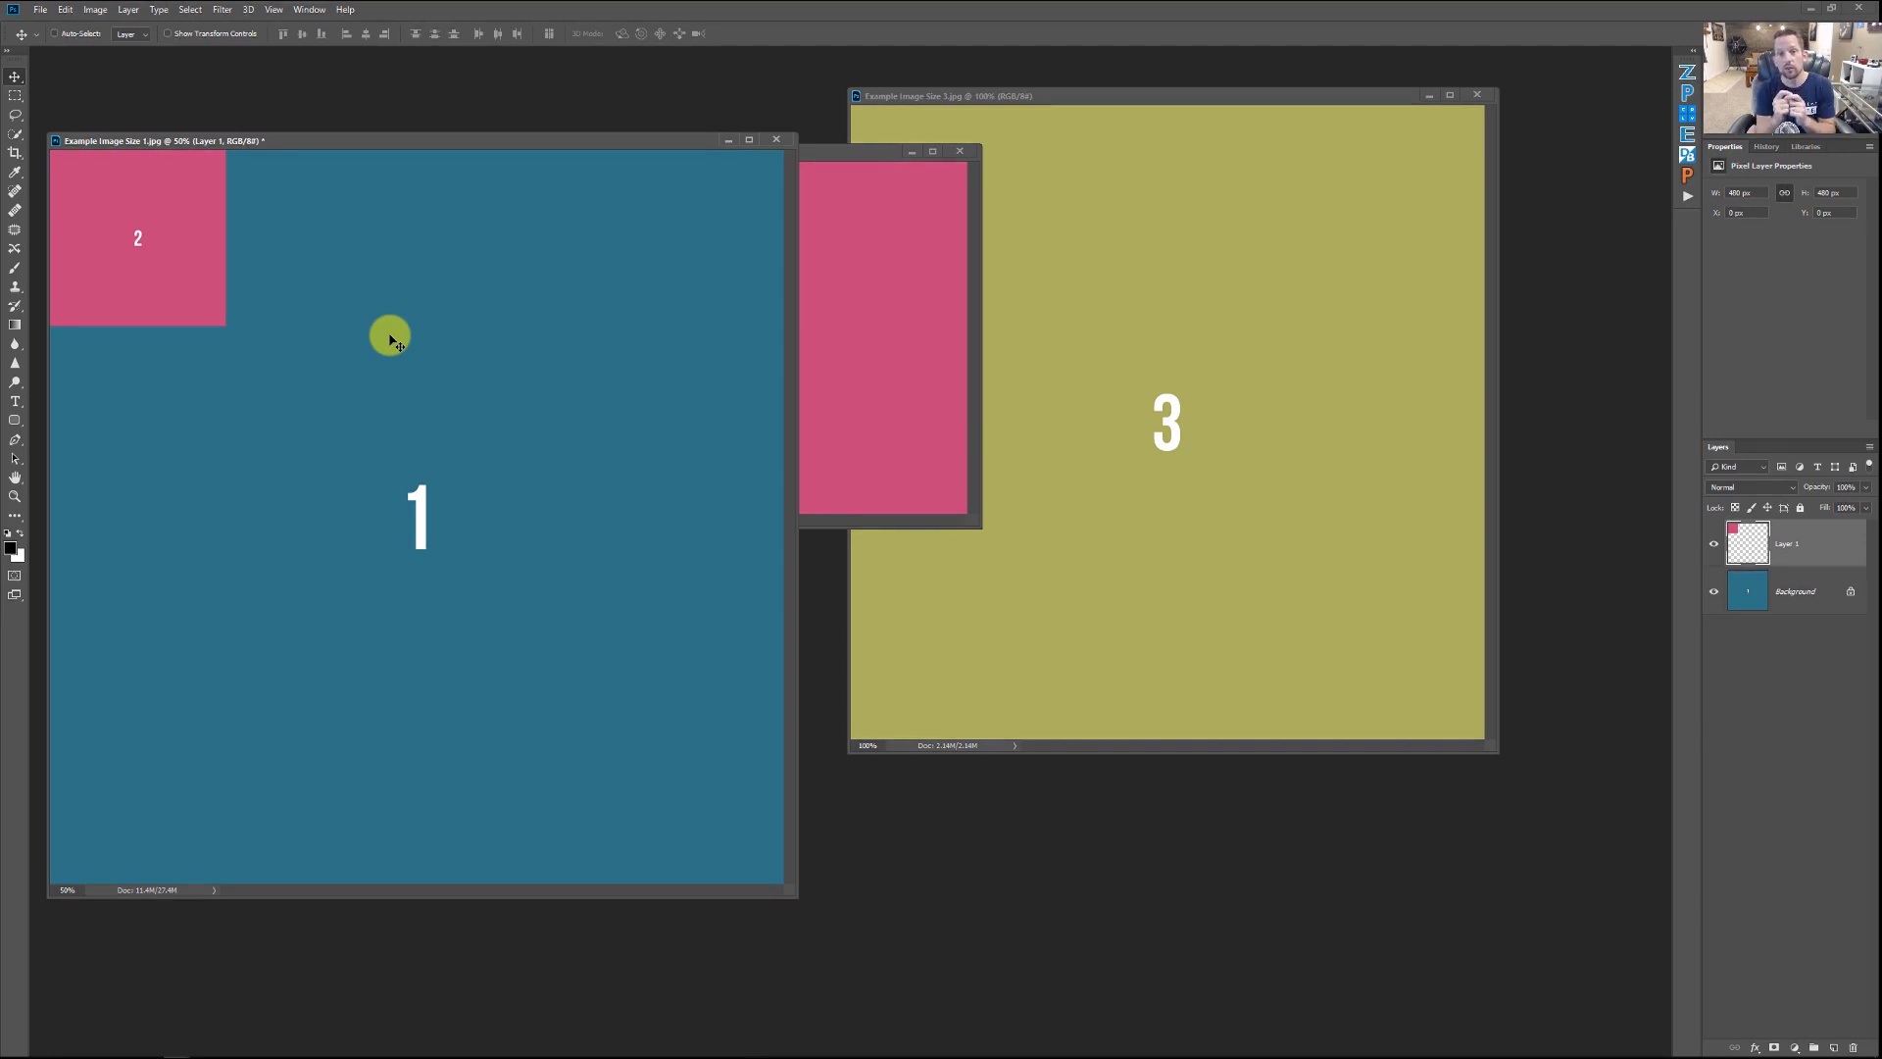
pyautogui.click(1761, 598)
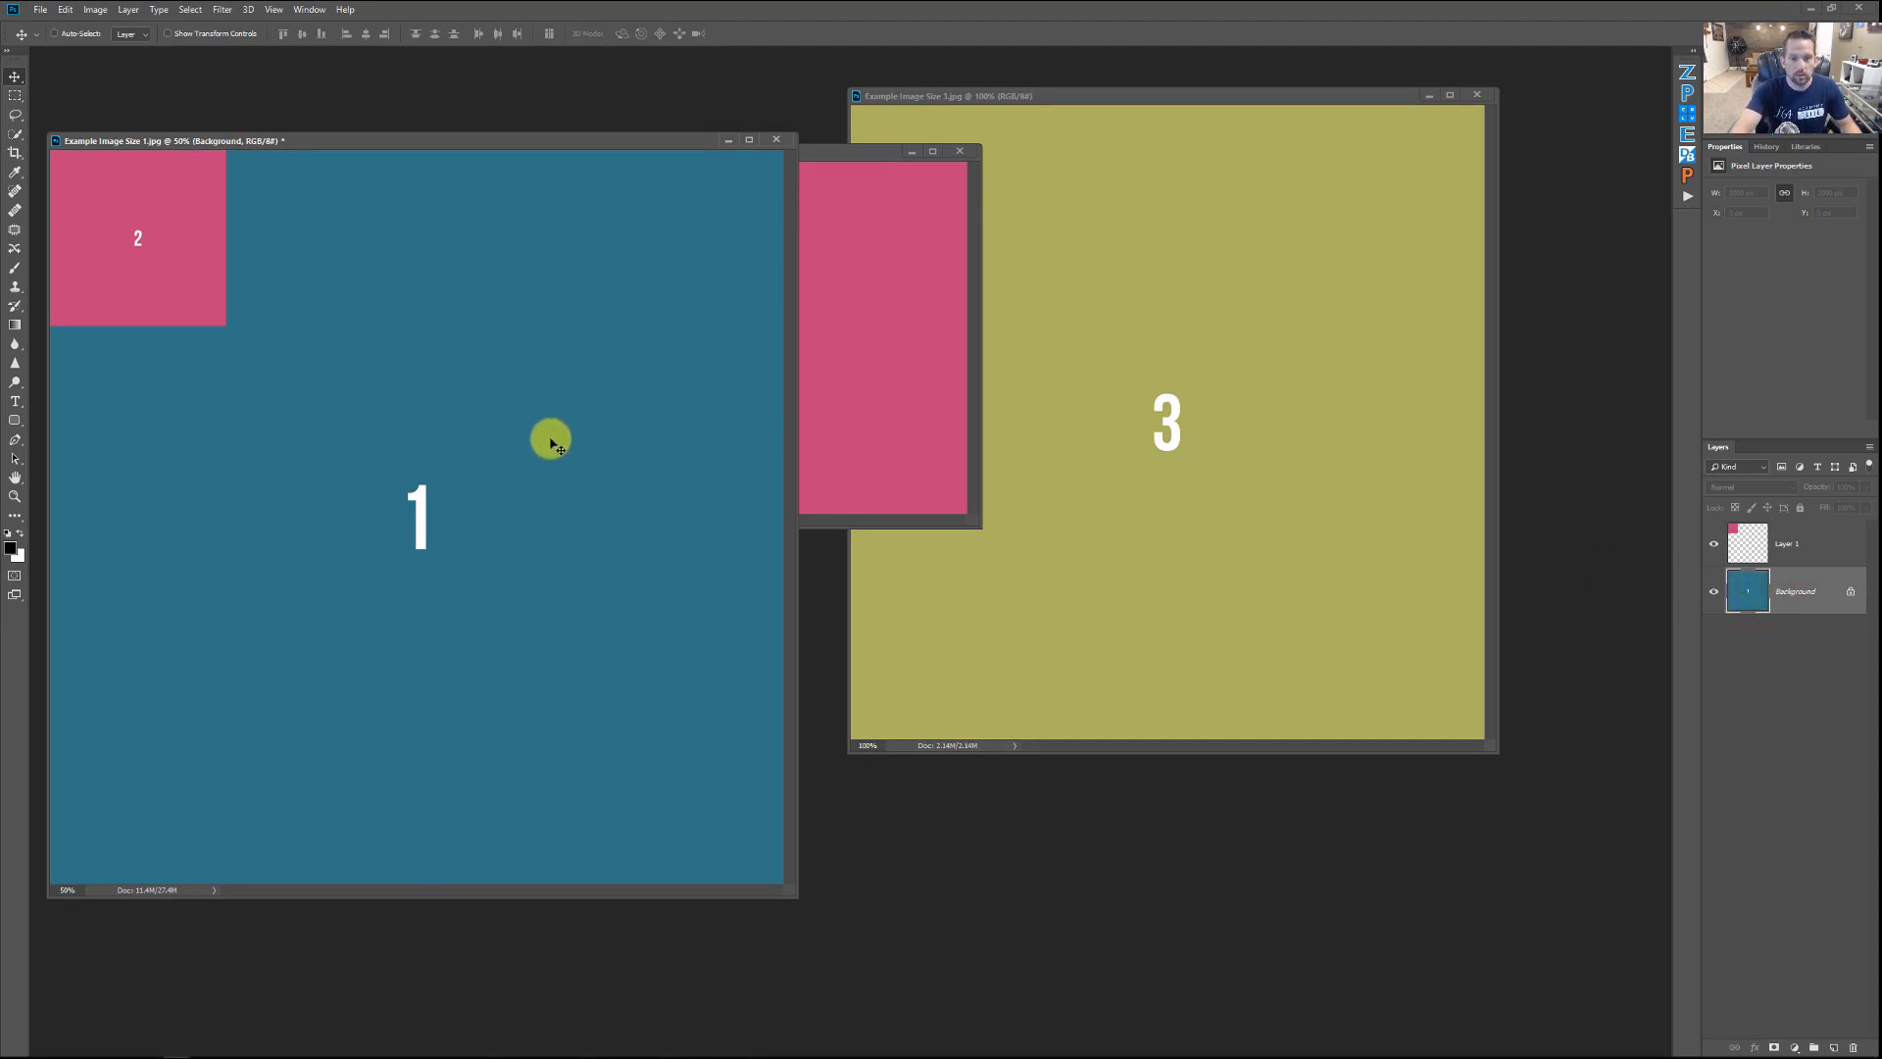
pyautogui.moveTo(509, 456); pyautogui.dragTo(852, 338)
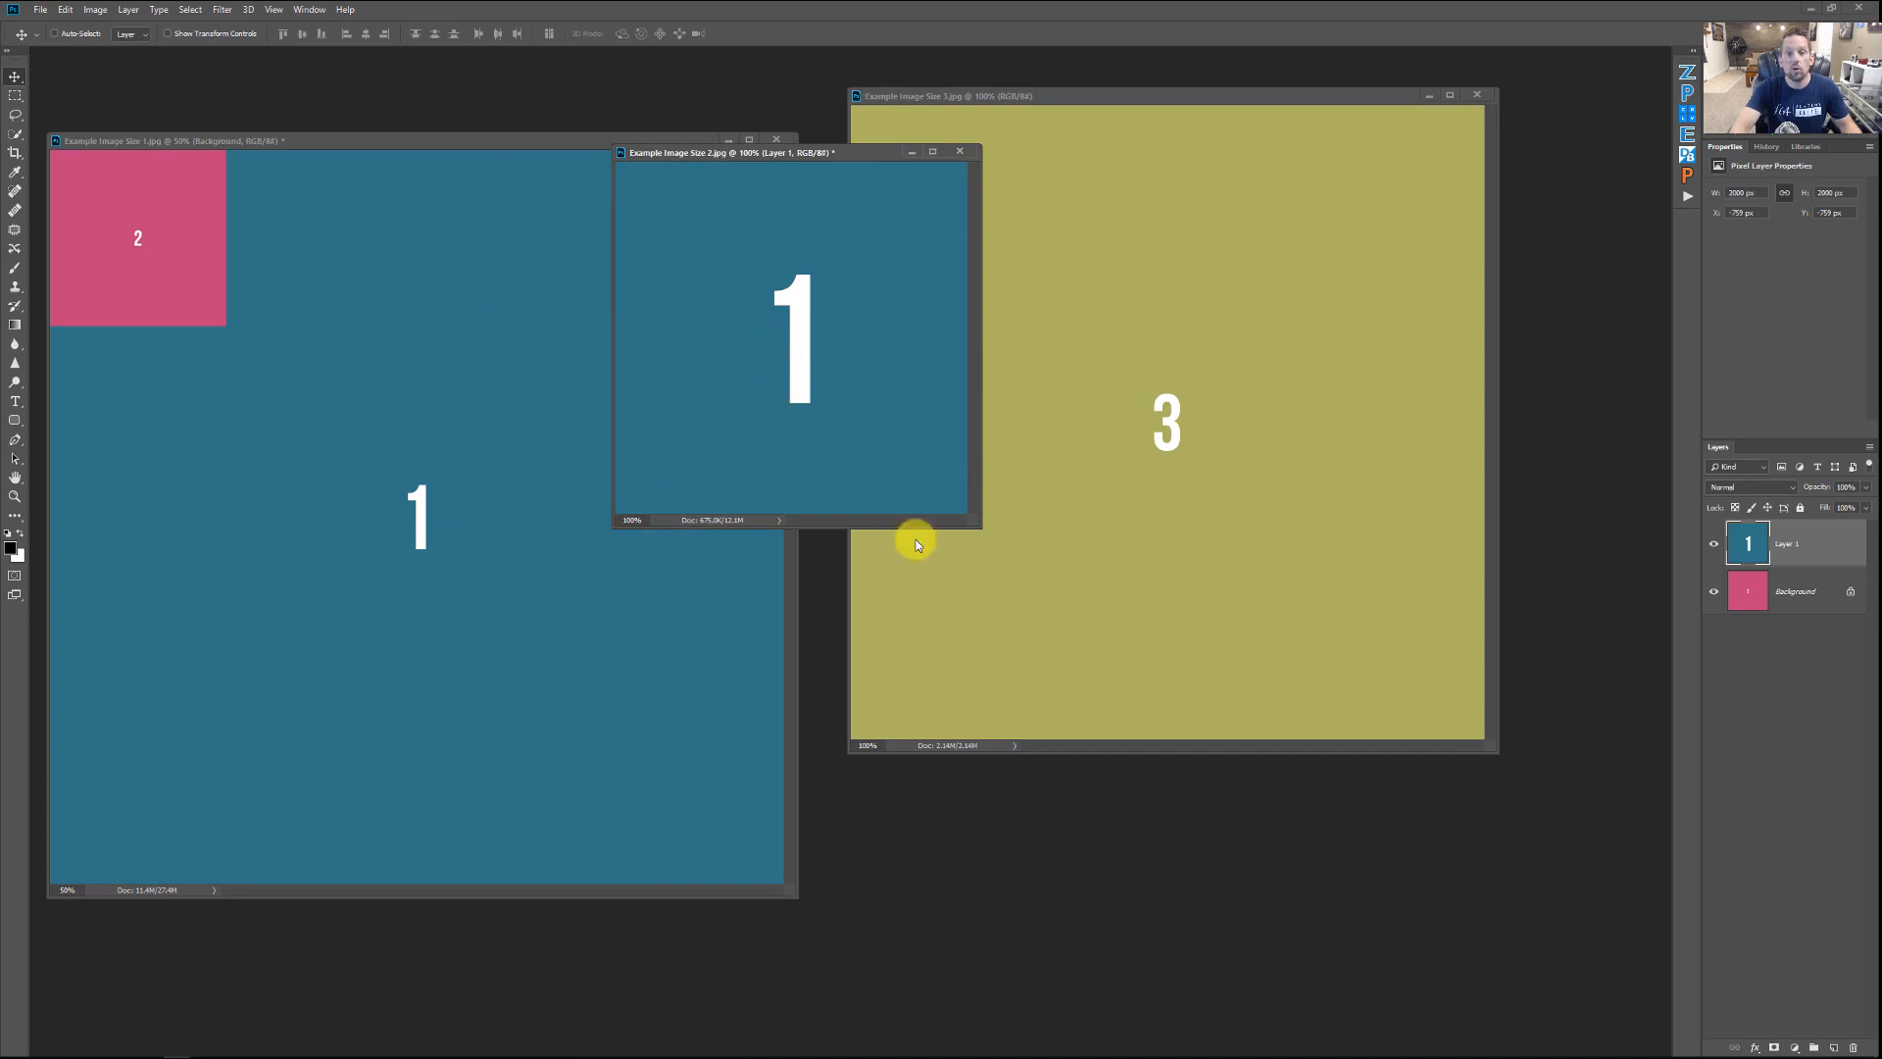
pyautogui.moveTo(769, 316)
pyautogui.mouseDown()
pyautogui.moveTo(744, 268)
pyautogui.moveTo(687, 431)
pyautogui.moveTo(758, 304)
pyautogui.moveTo(777, 311)
pyautogui.mouseUp()
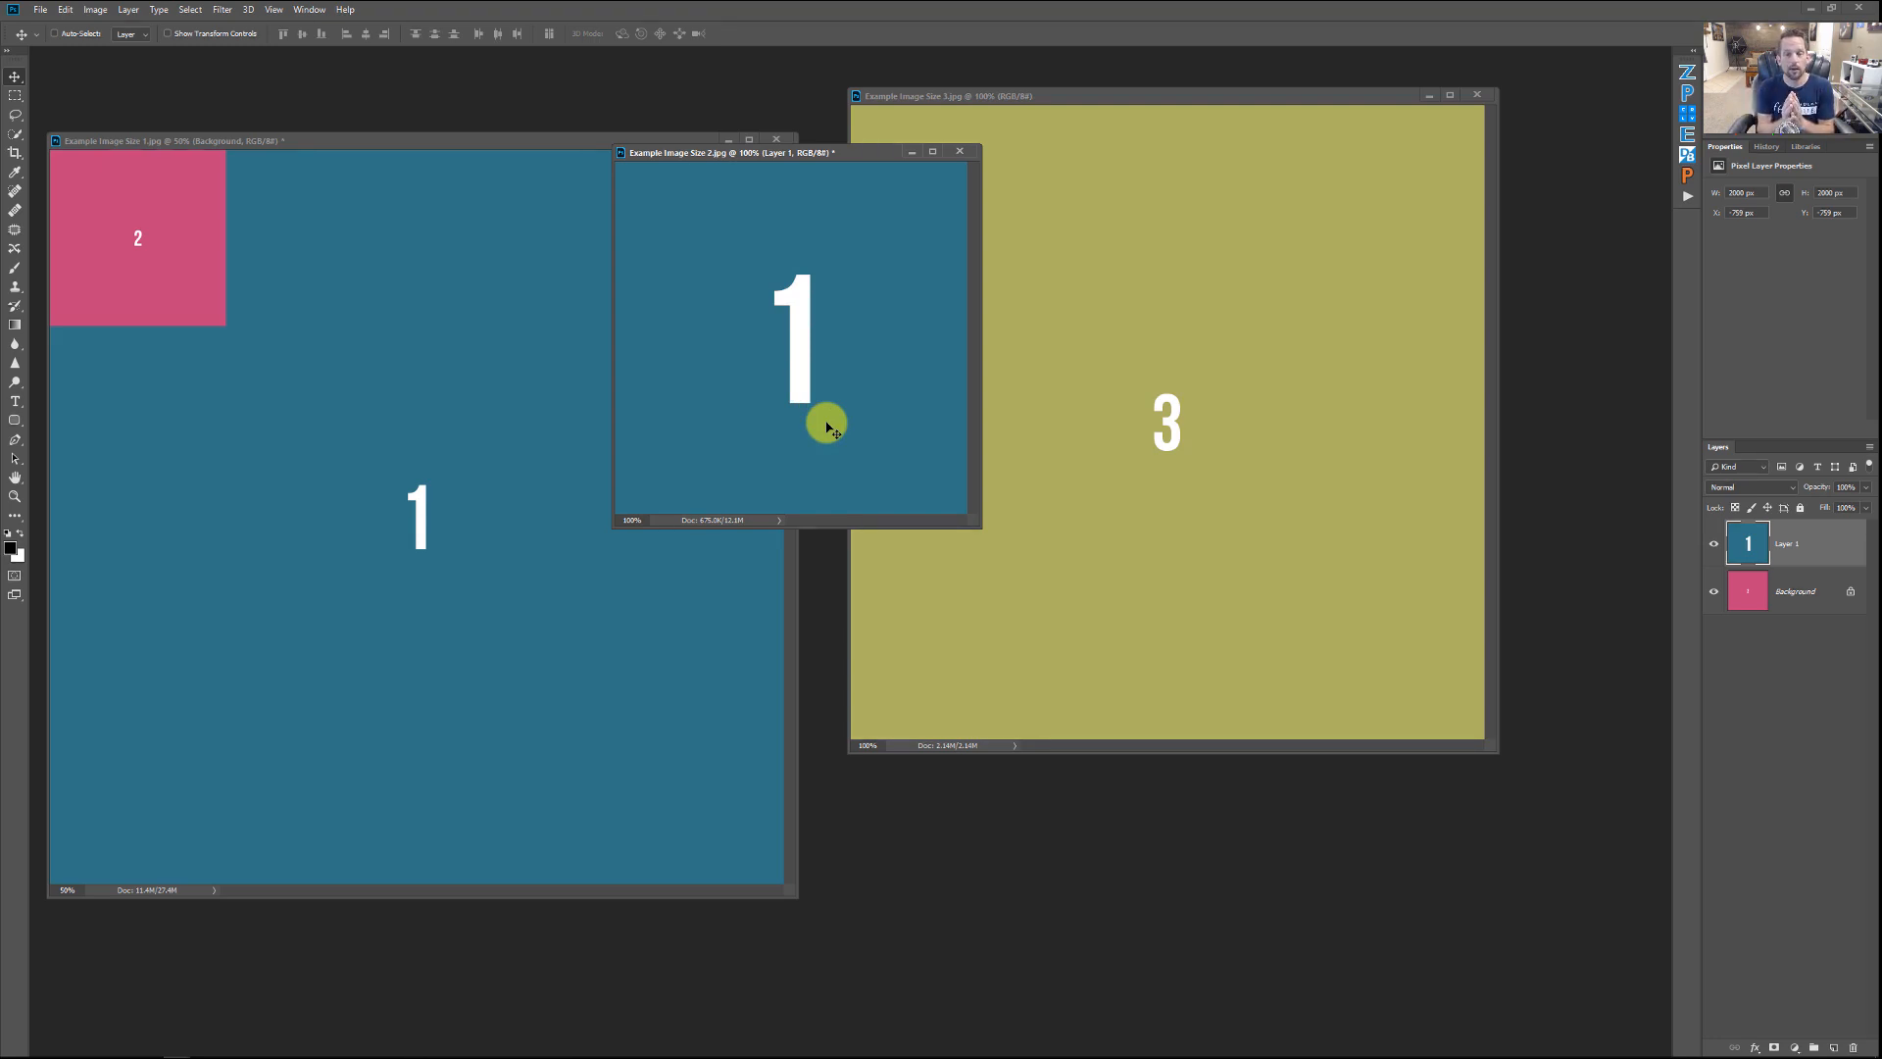
# Step: Check the document dimensions of Example Image Size 2.jpg in Image Size with the layer from image 1 in it
pyautogui.click(739, 159)
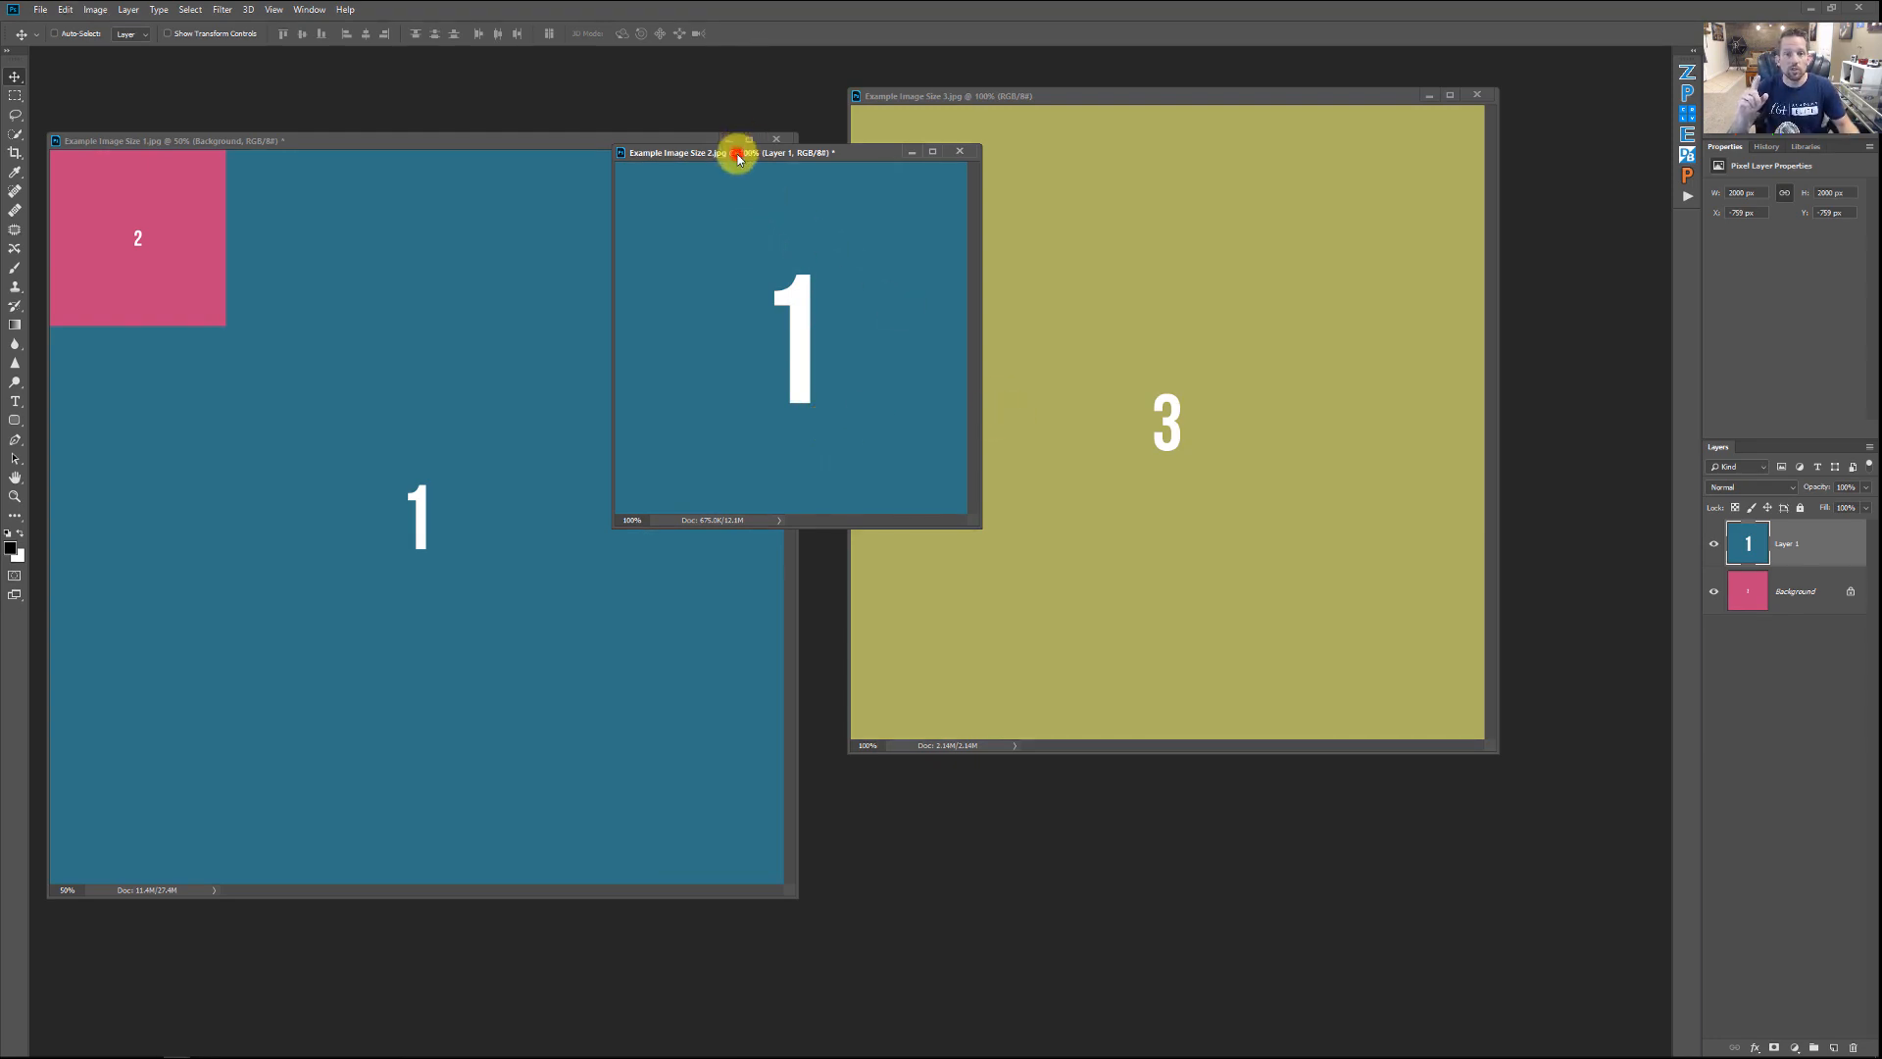
pyautogui.click(95, 10)
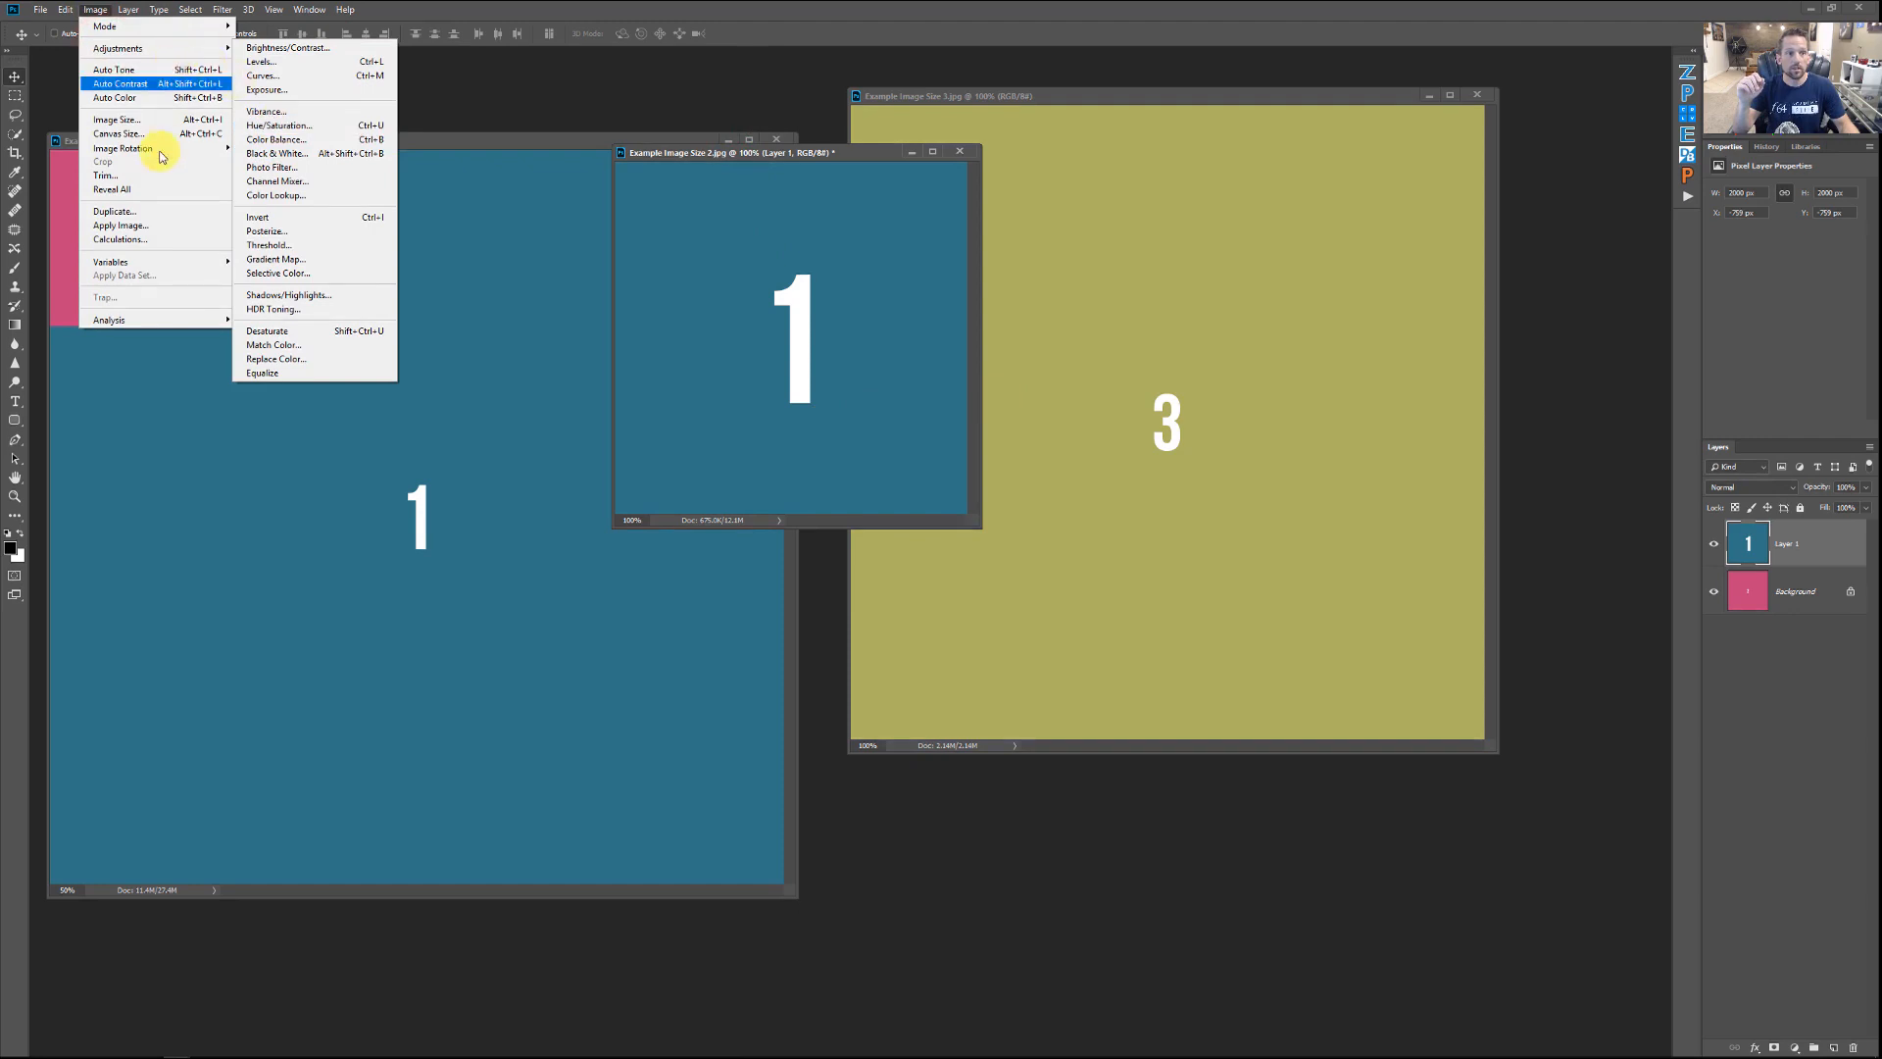
pyautogui.click(137, 118)
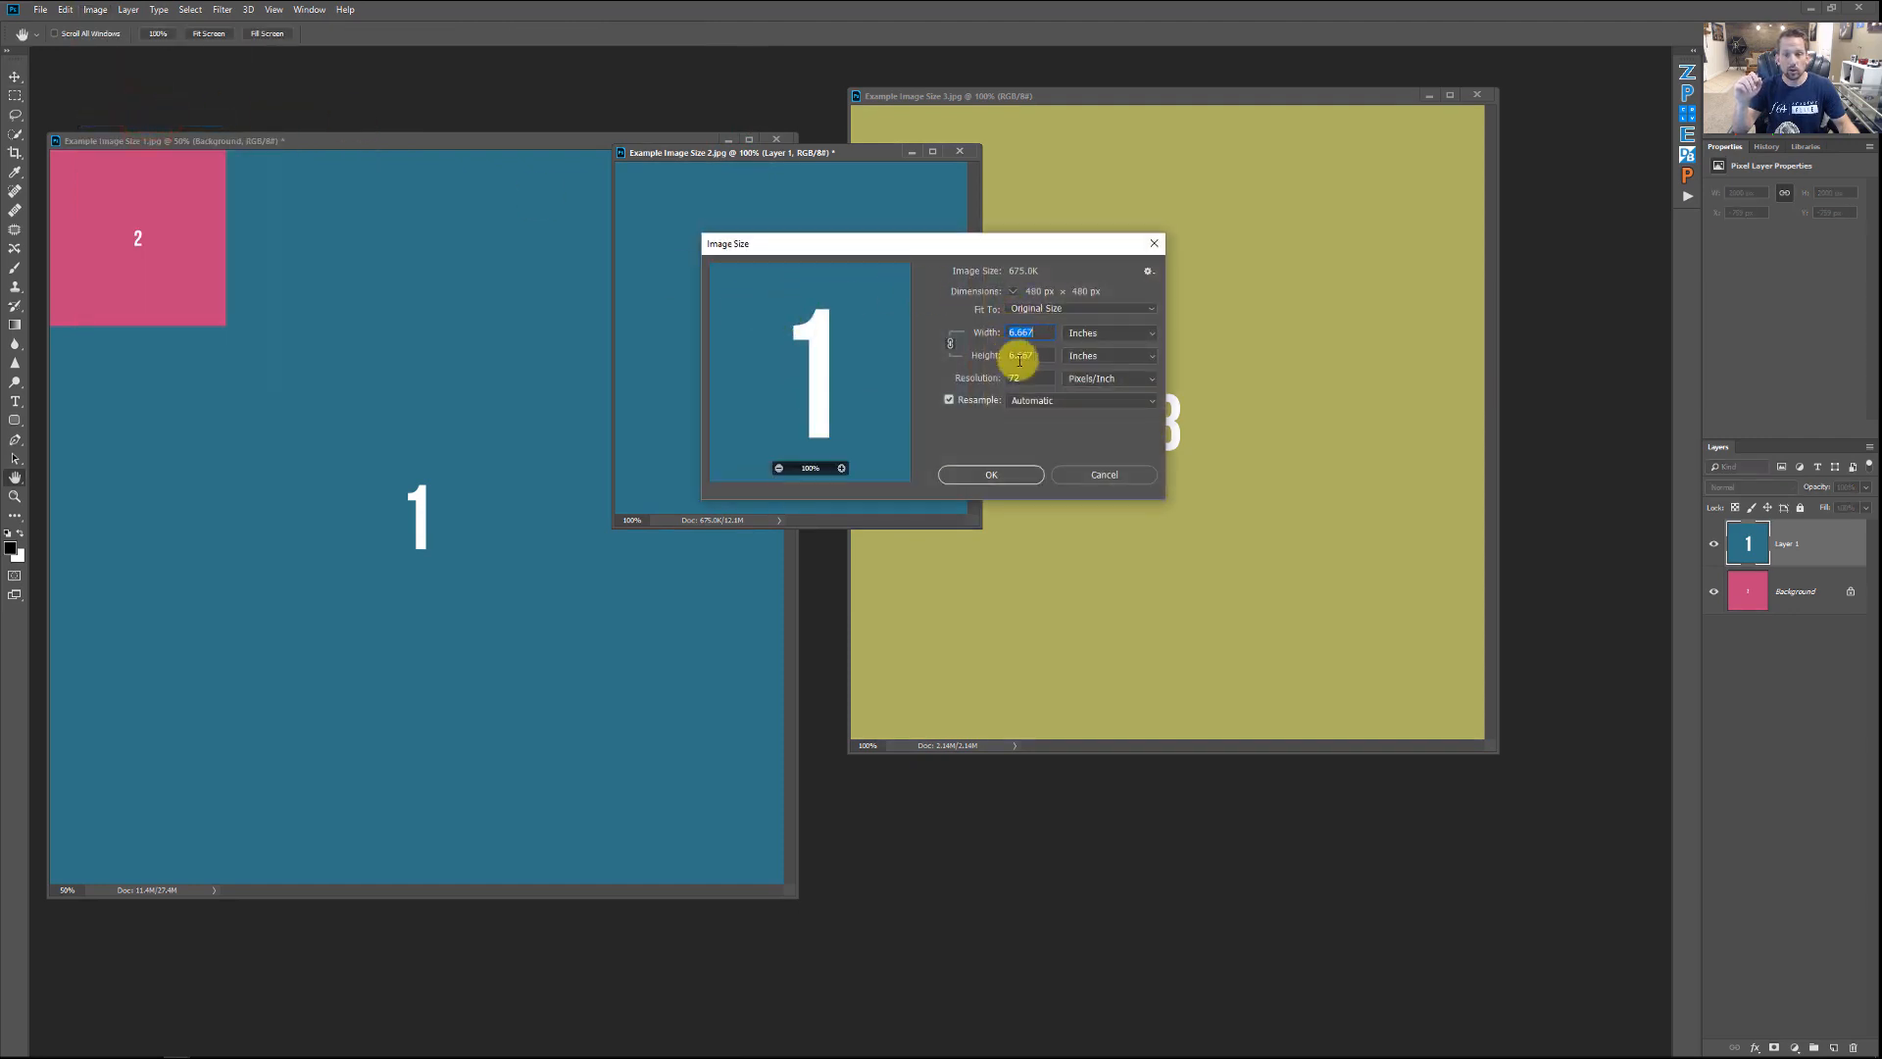
pyautogui.click(1019, 474)
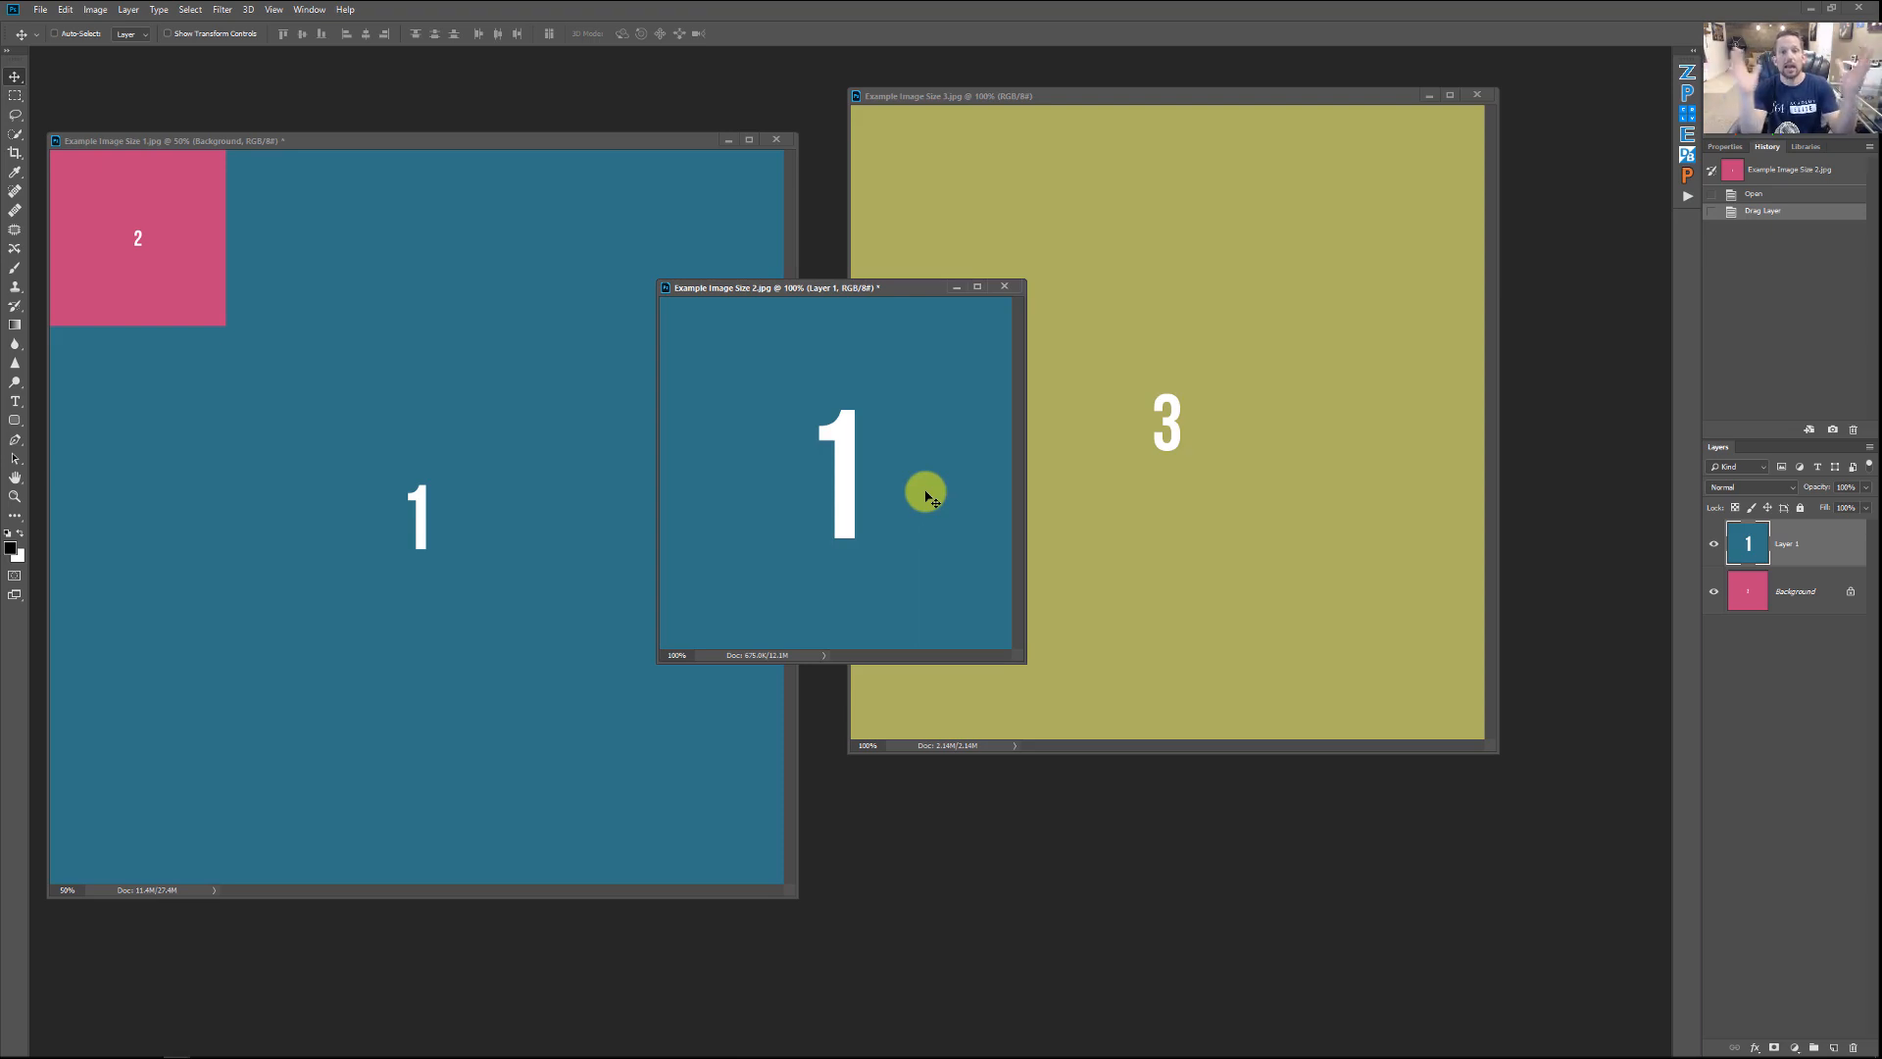
# Step: Start Free Transform on the oversized layer in Example Image Size 2.jpg and fit its entire bounding box on screen
pyautogui.hotkey('ctrl', 't')
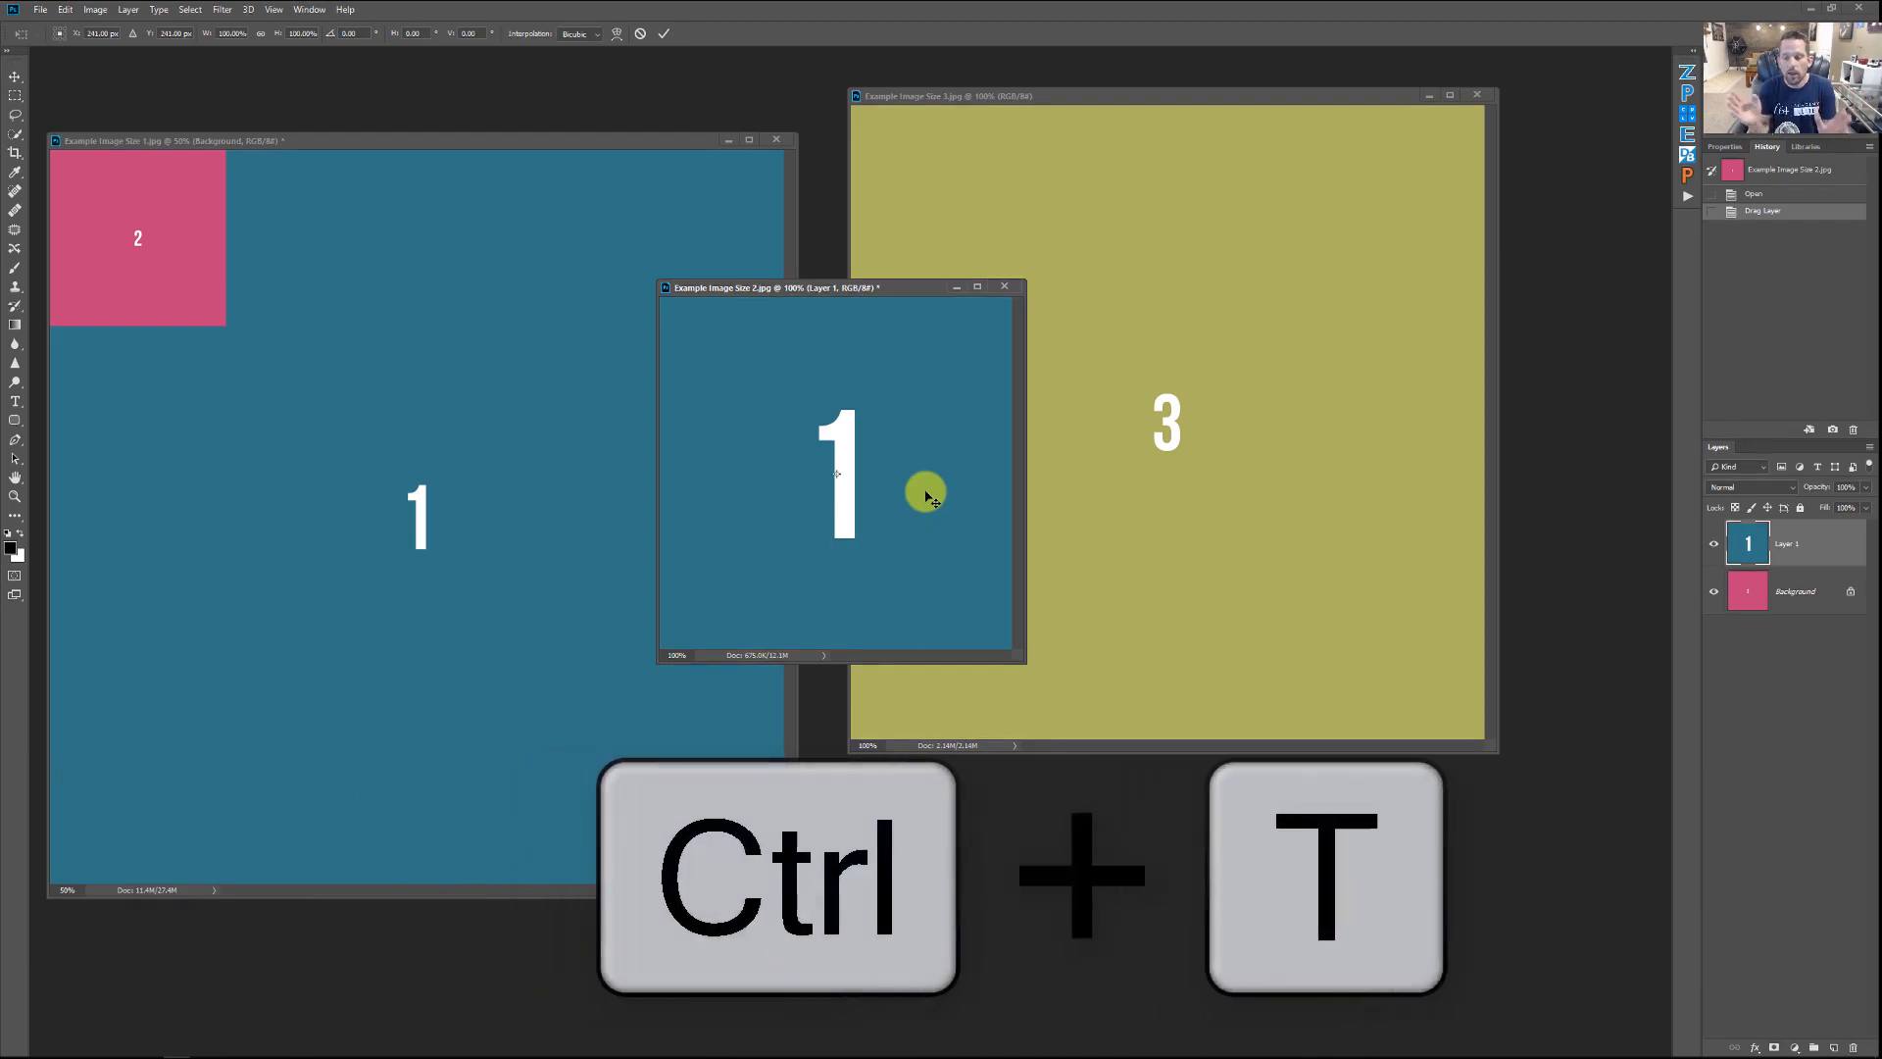
pyautogui.hotkey('ctrl', '0')
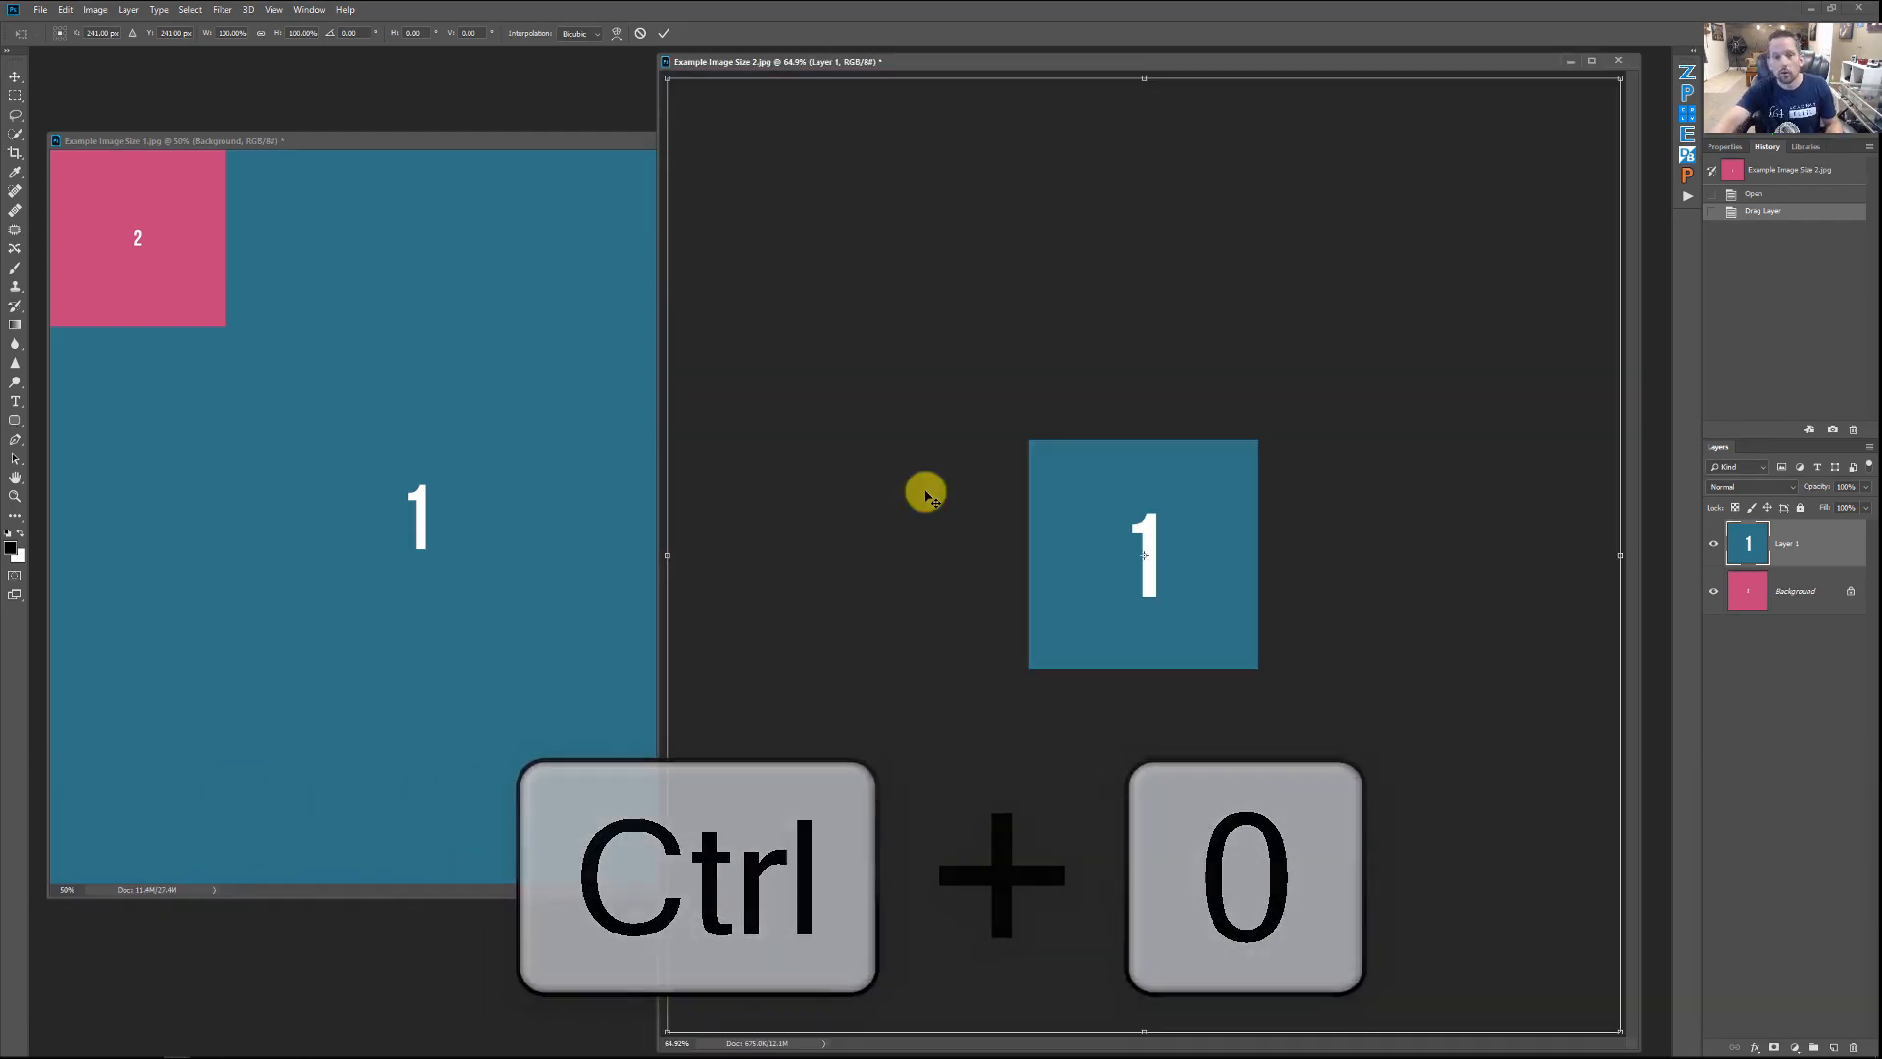
pyautogui.moveTo(961, 63); pyautogui.dragTo(742, 71)
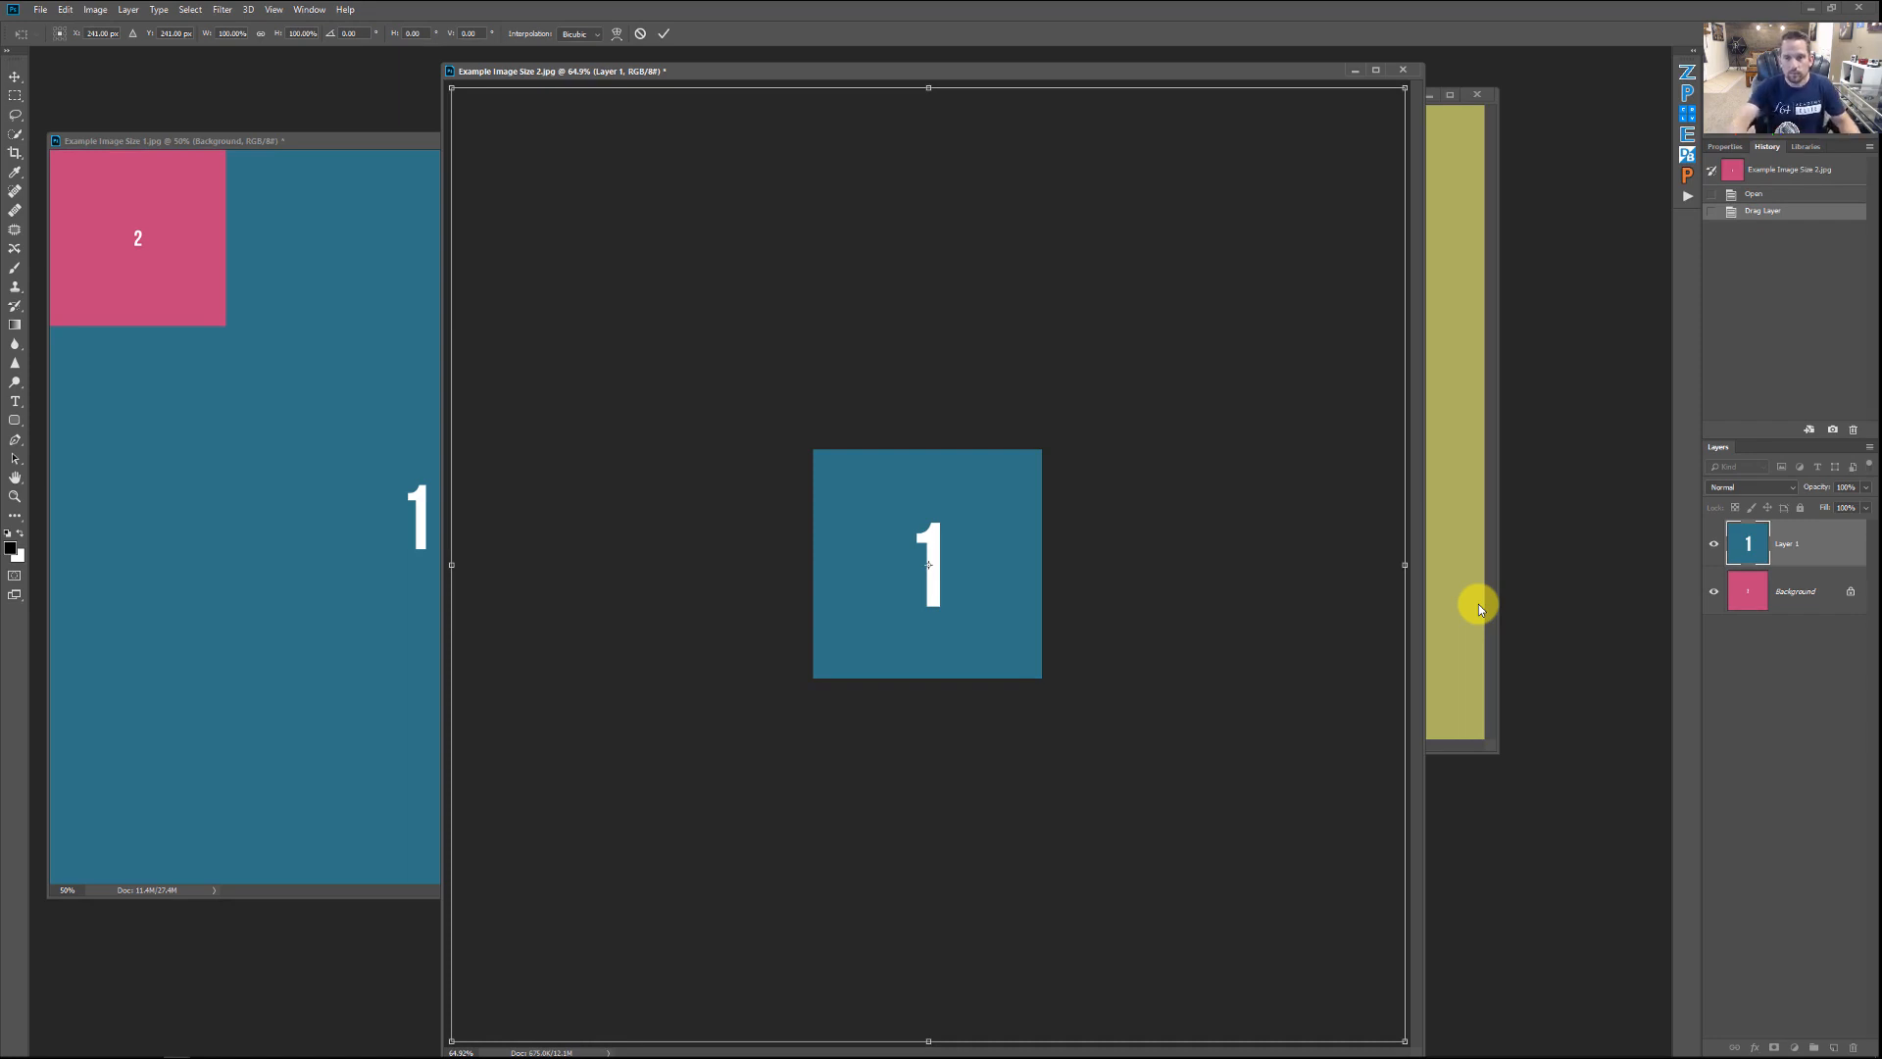
# Step: Commit the transform and delete the layer copied from image 1 out of Example Image Size 2.jpg
pyautogui.click(1811, 550)
pyautogui.press('Delete')
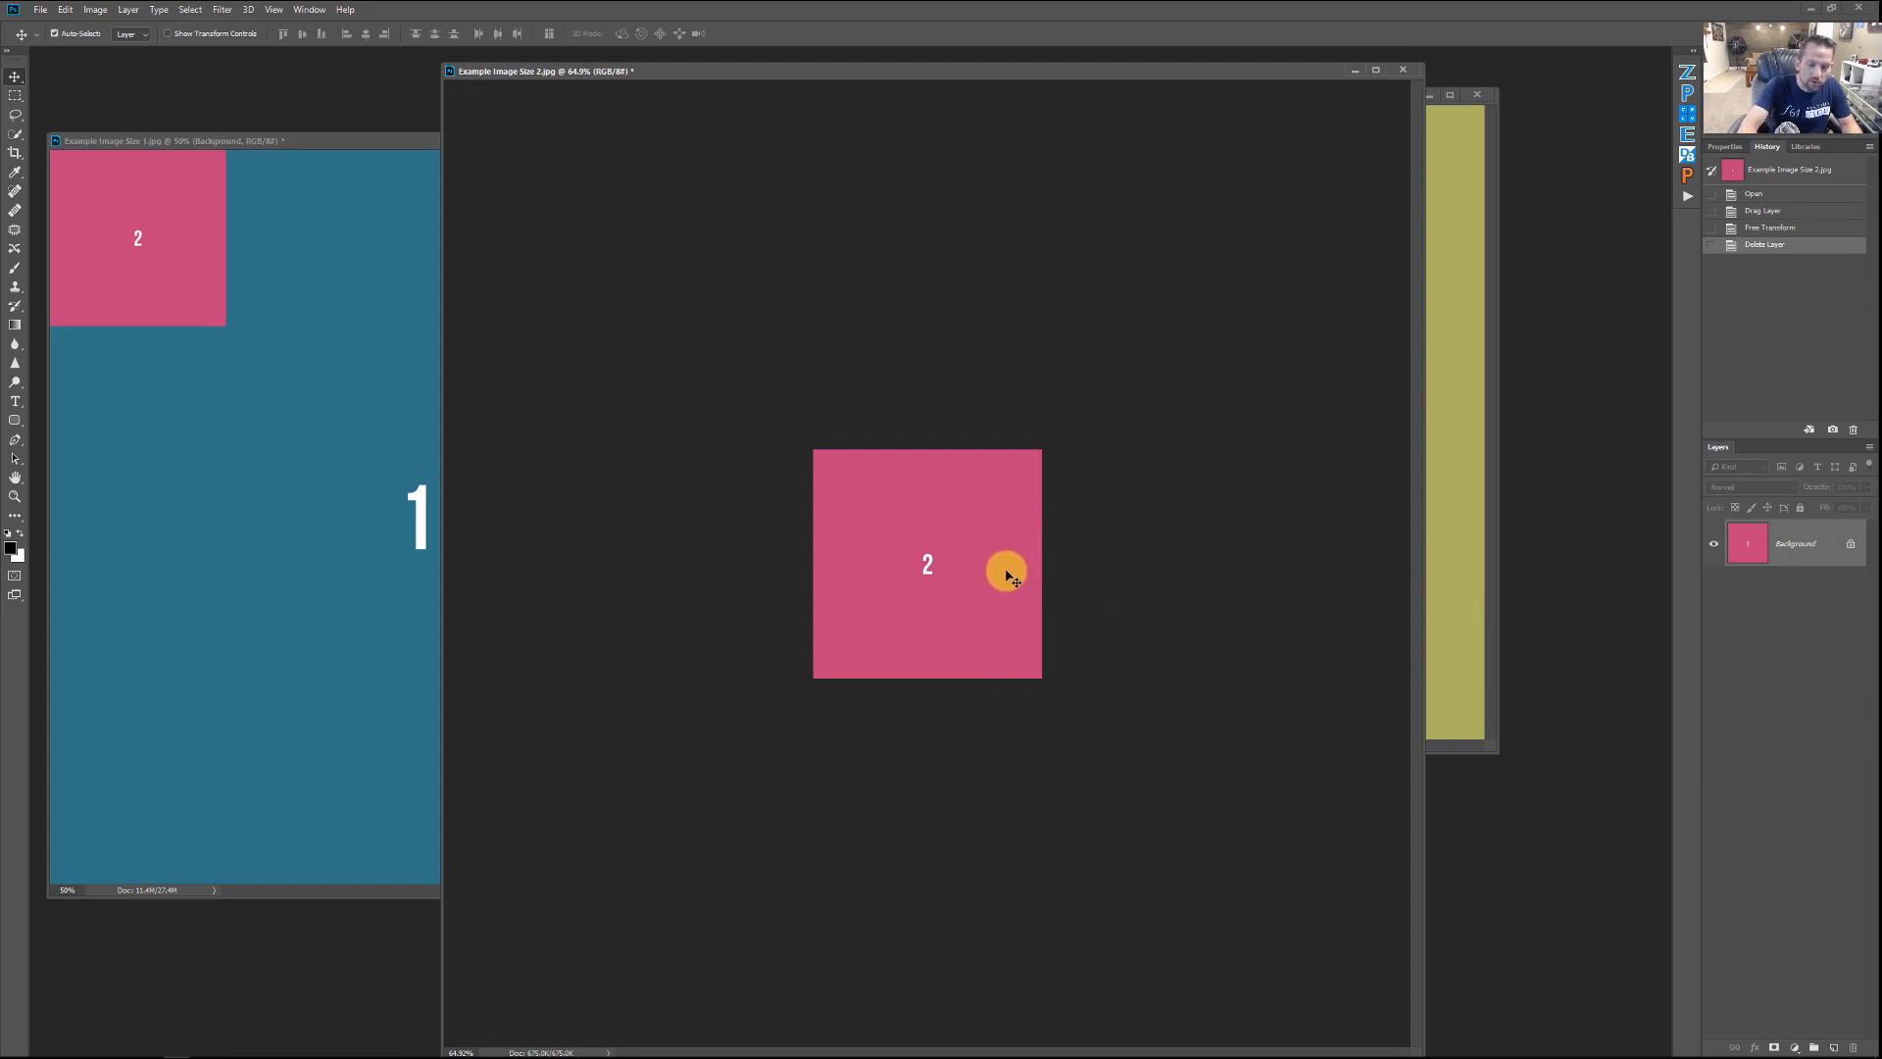
# Step: Zoom Example Image Size 2.jpg out and in repeatedly with its window resizing to match, ending at 66.67%
pyautogui.hotkey('ctrl', 'alt', '-')
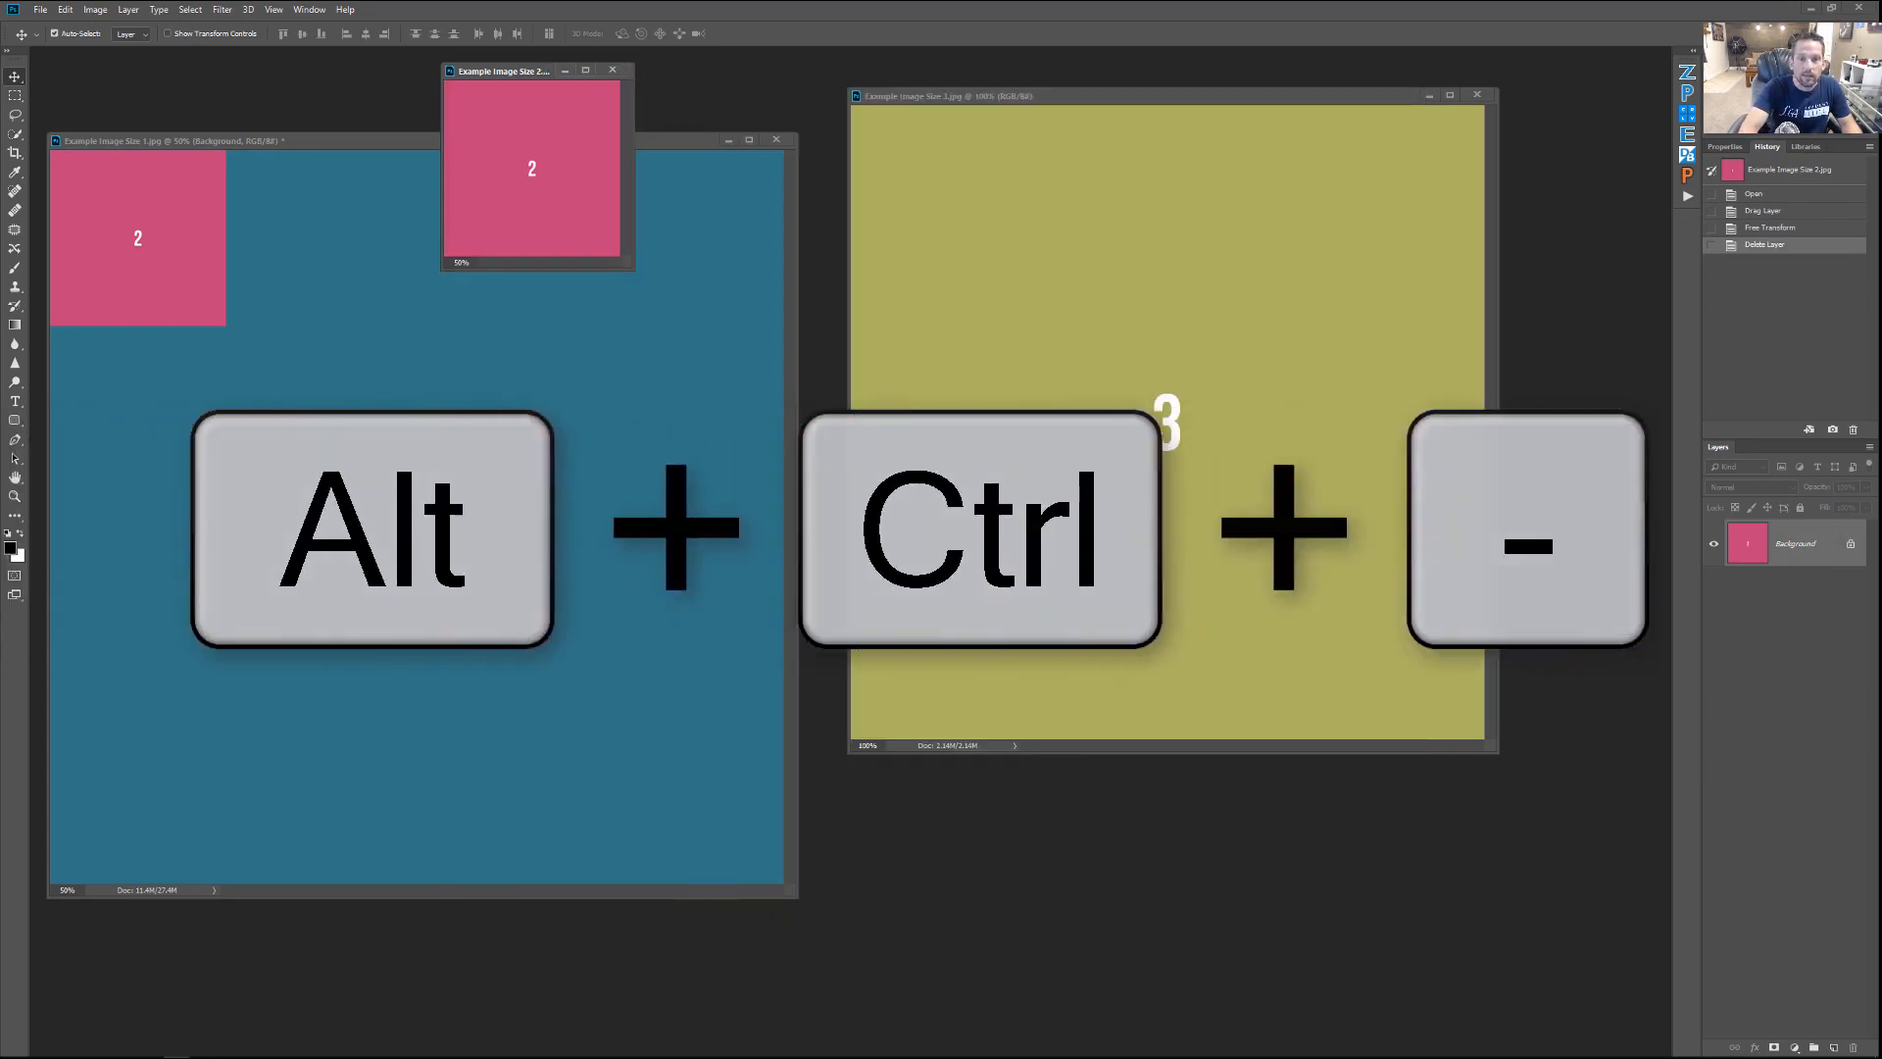
pyautogui.hotkey('ctrl', 'alt', '=')
pyautogui.hotkey('ctrl', 'alt', '=')
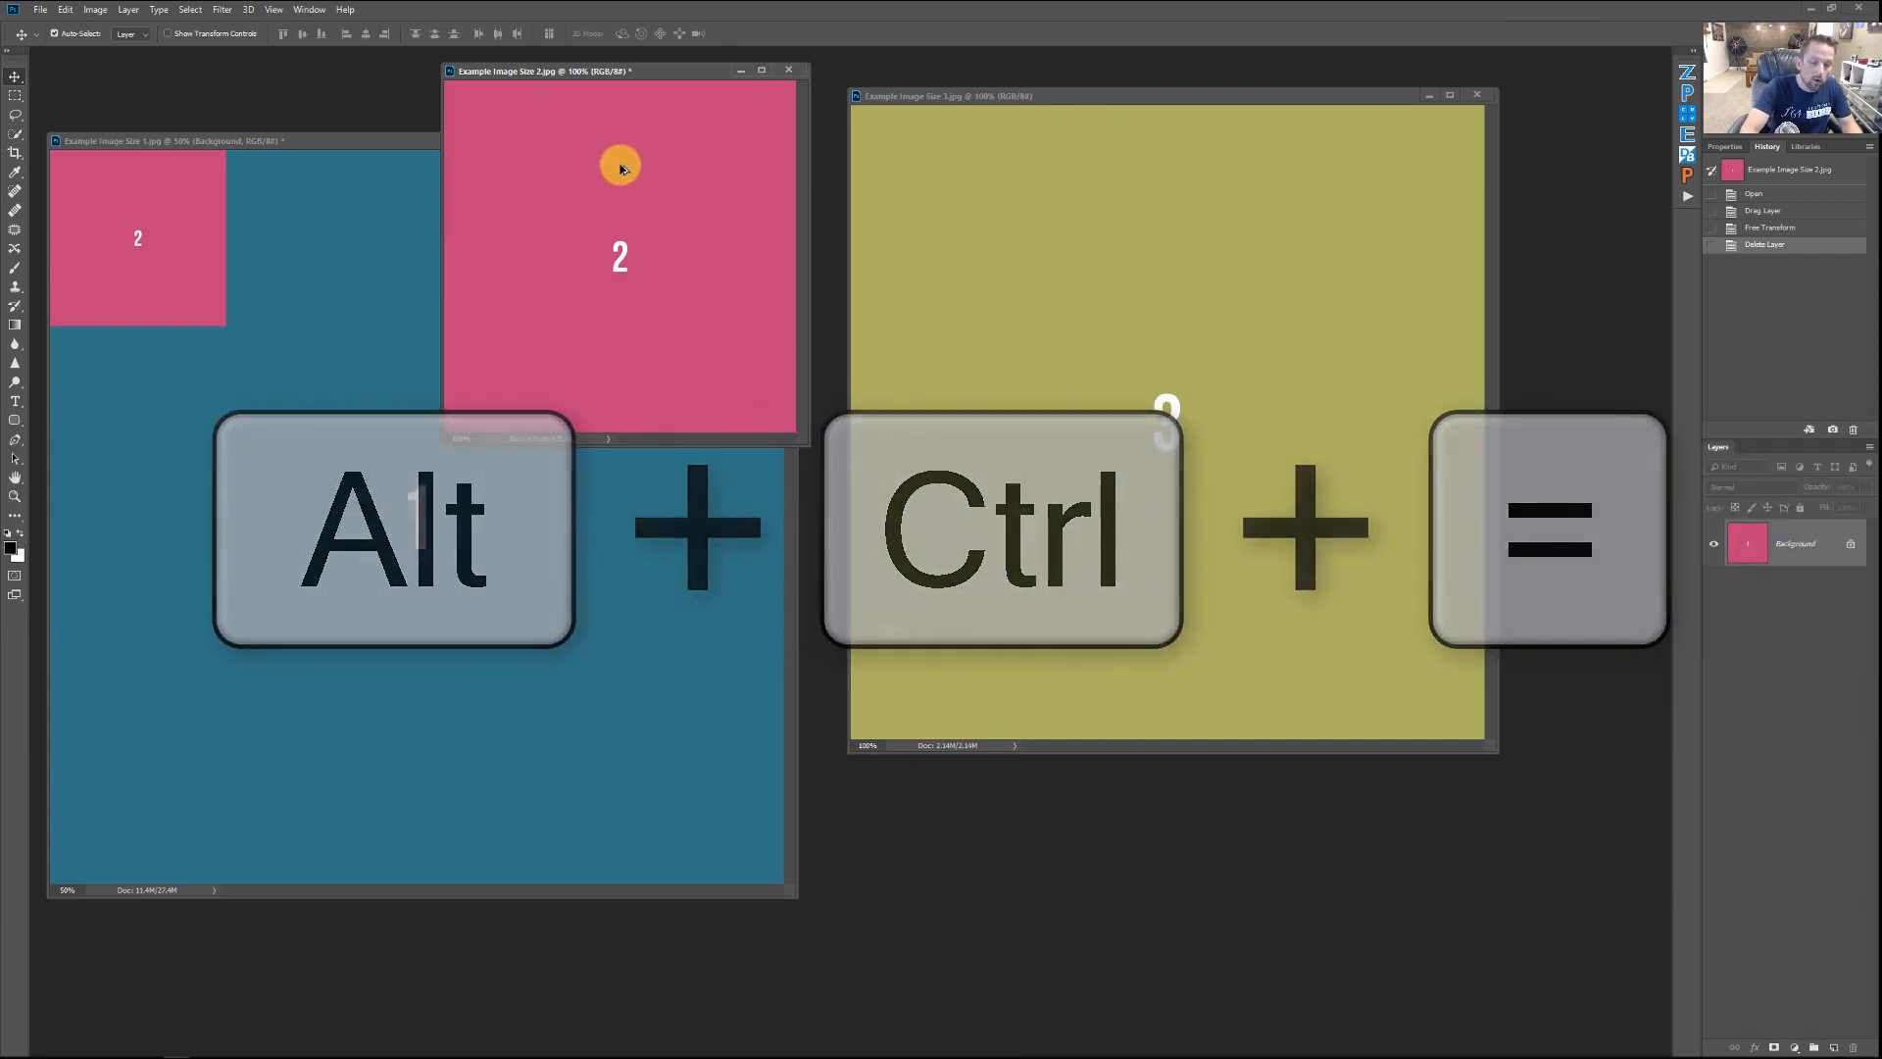
pyautogui.hotkey('ctrl', 'alt', '=')
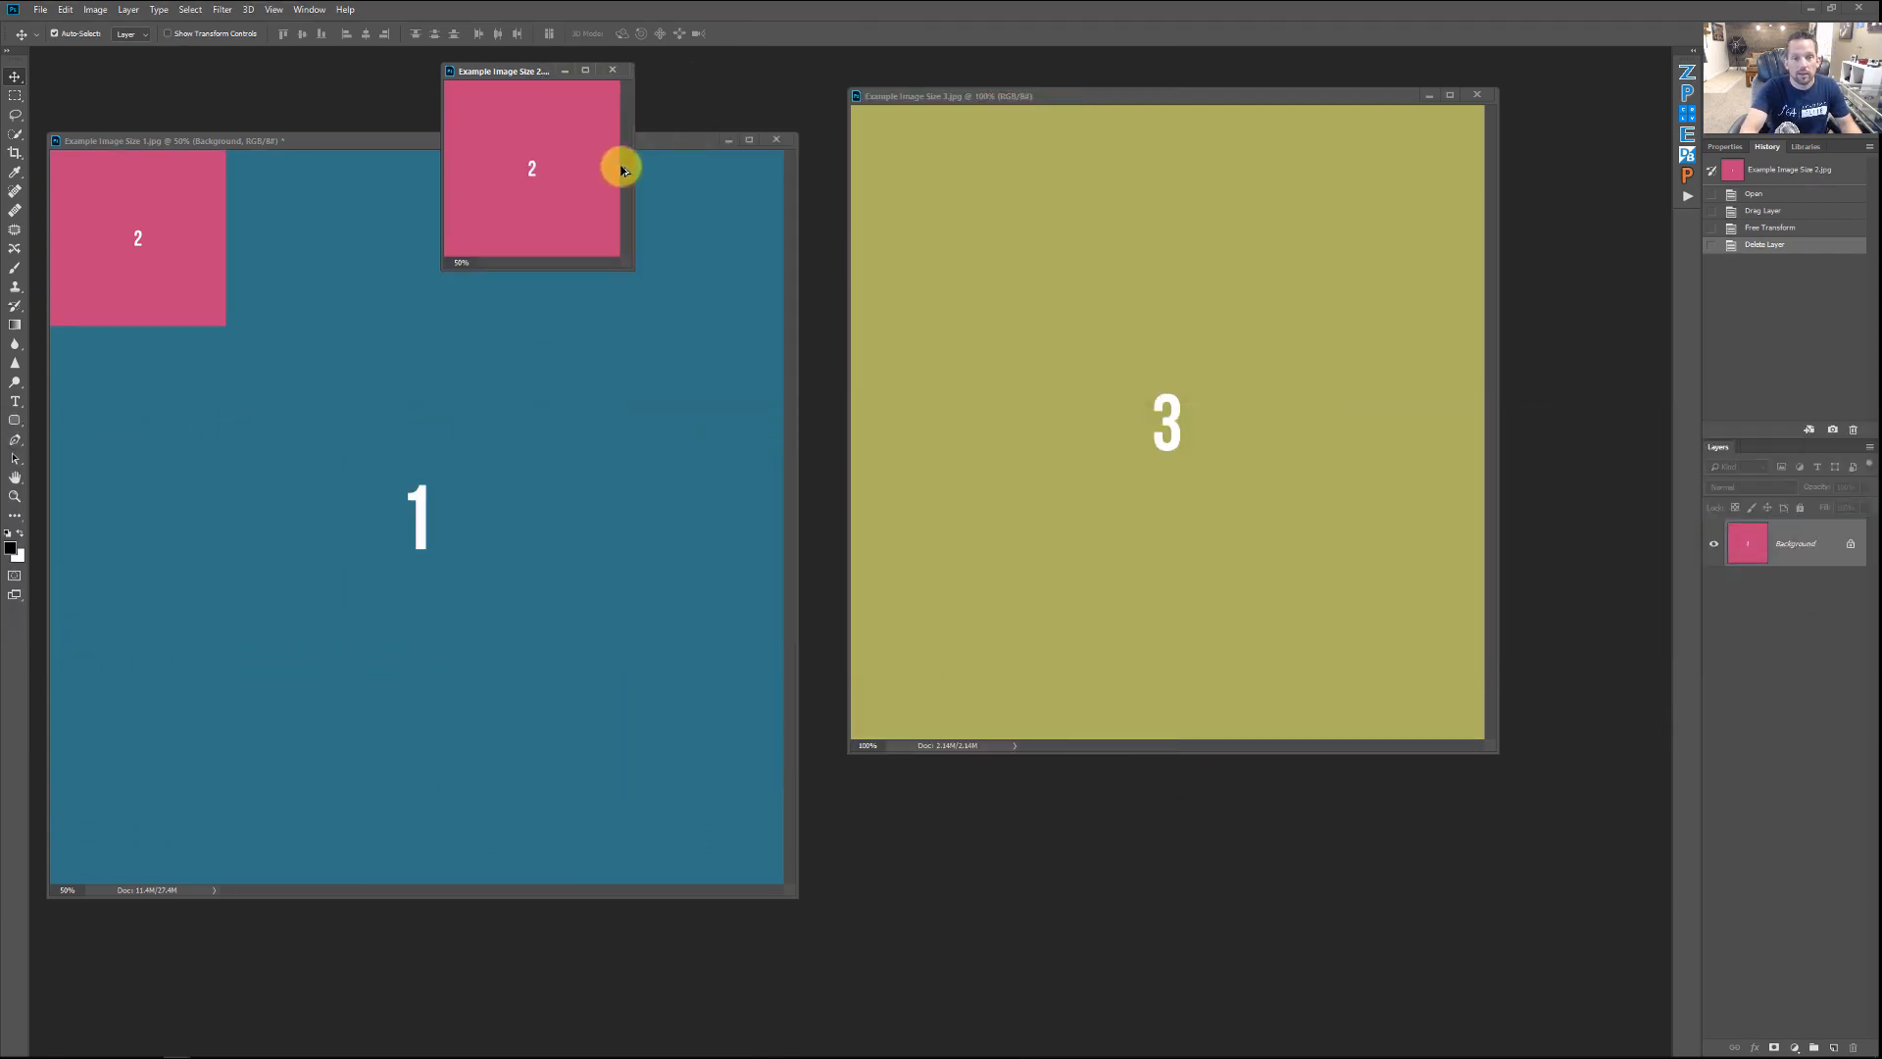
pyautogui.hotkey('ctrl', 'alt', '=')
pyautogui.hotkey('ctrl', 'alt', '-')
pyautogui.hotkey('ctrl', 'alt', '-')
pyautogui.hotkey('ctrl', 'alt', '-')
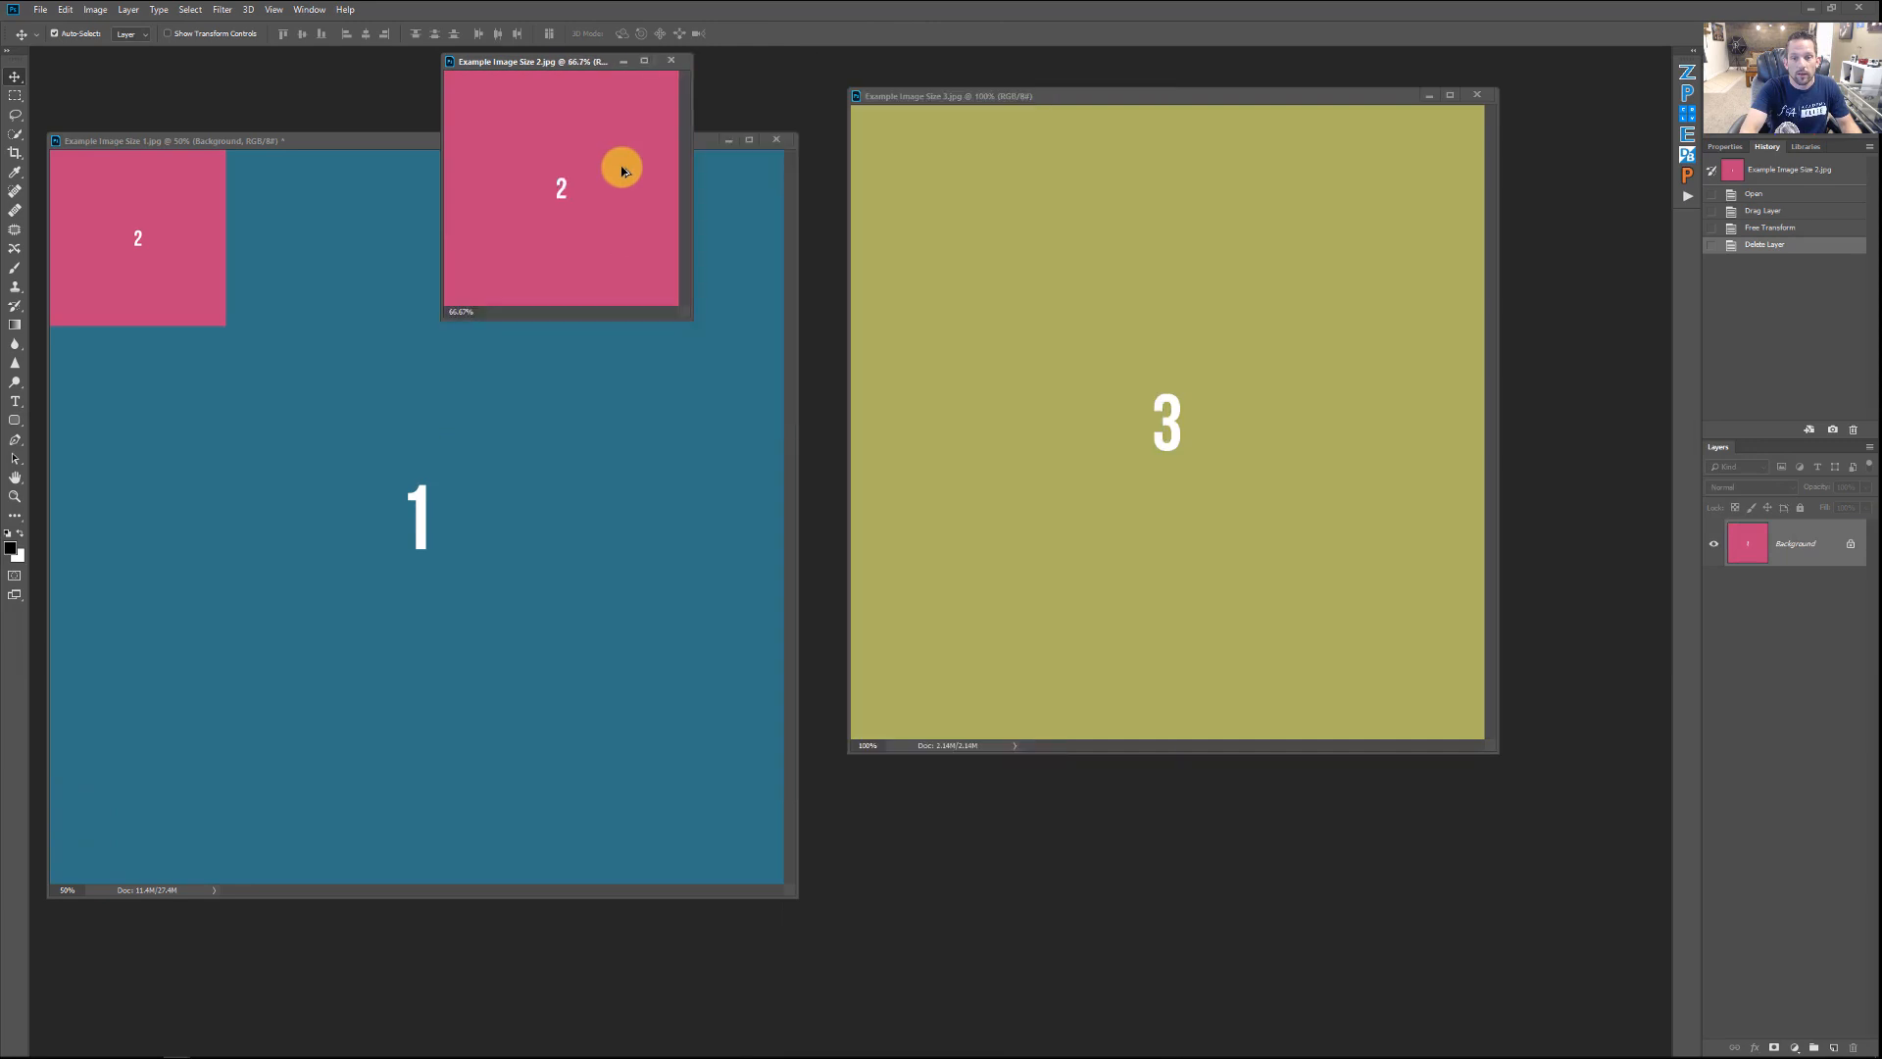
# Step: Zoom Example Image Size 2.jpg in to 300% and back out to 50% with its window resizing to match
pyautogui.hotkey('ctrl', 'alt', '=')
pyautogui.hotkey('ctrl', 'alt', '=')
pyautogui.hotkey('ctrl', 'alt', '=')
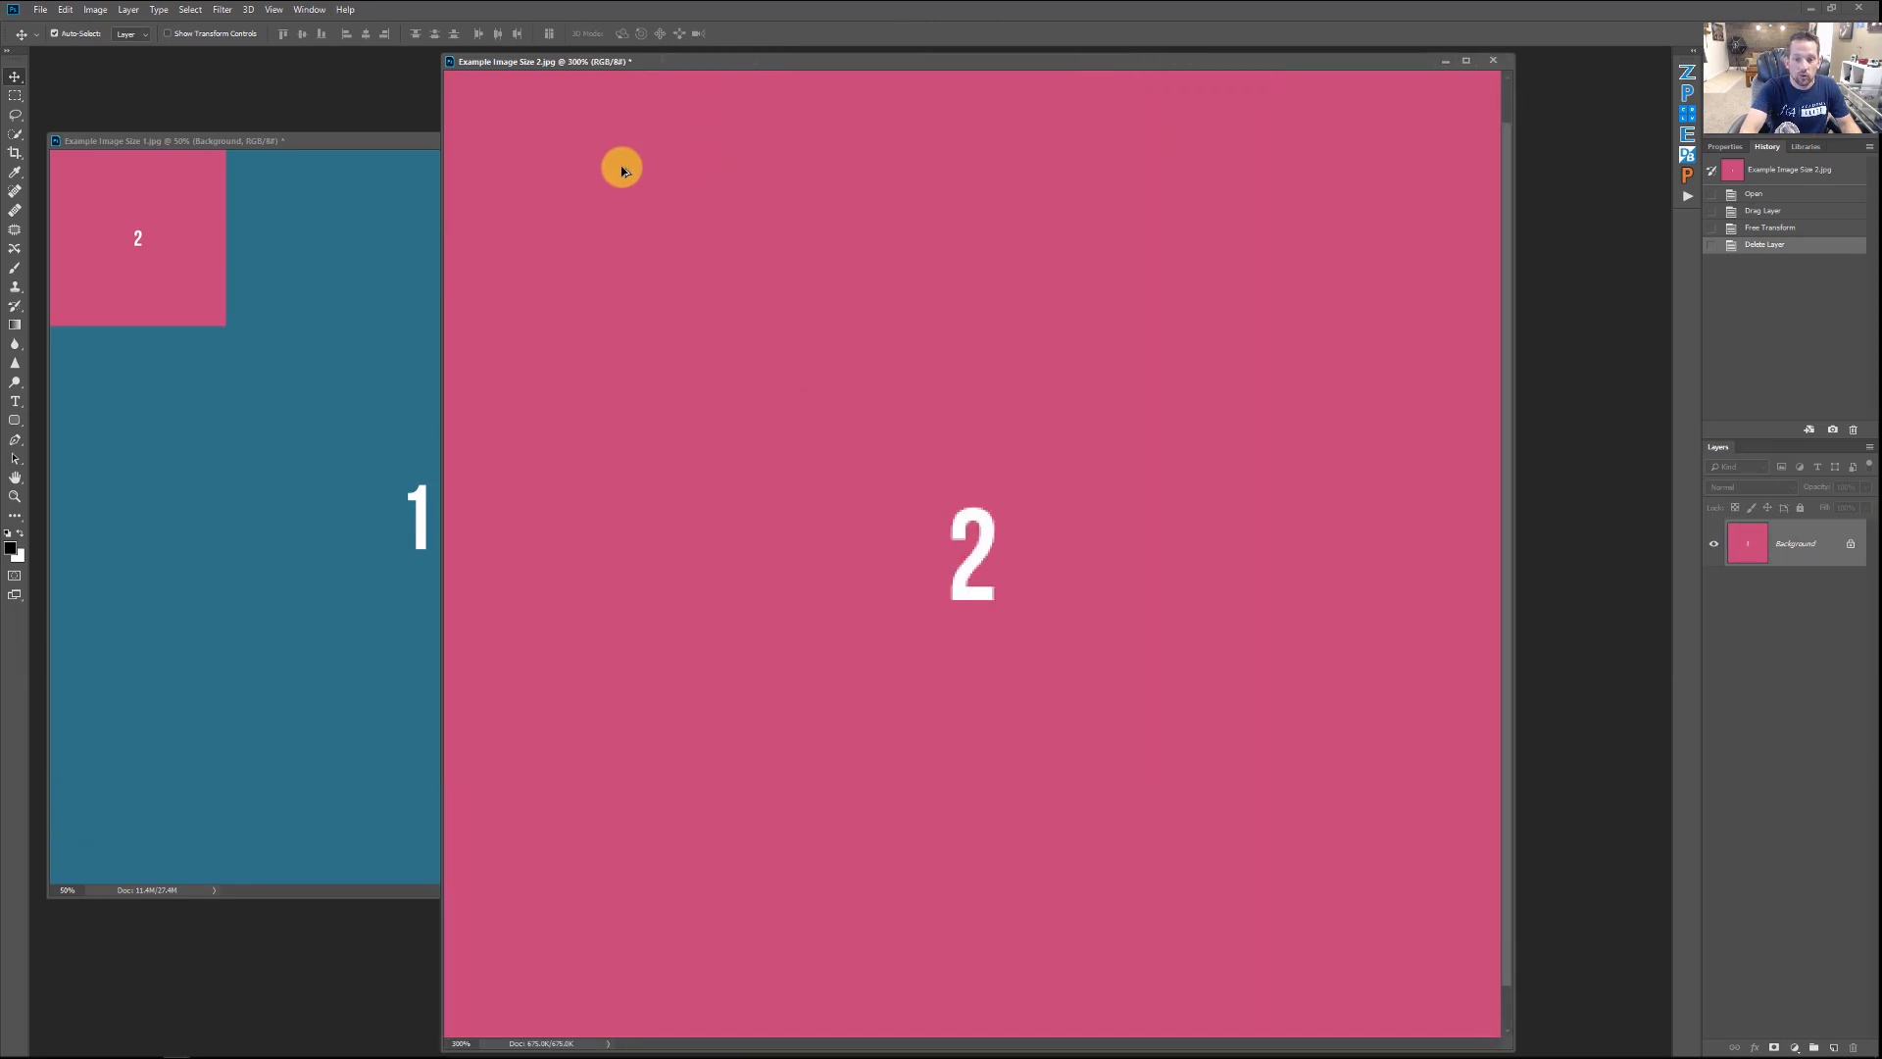
pyautogui.hotkey('ctrl', 'alt', '-')
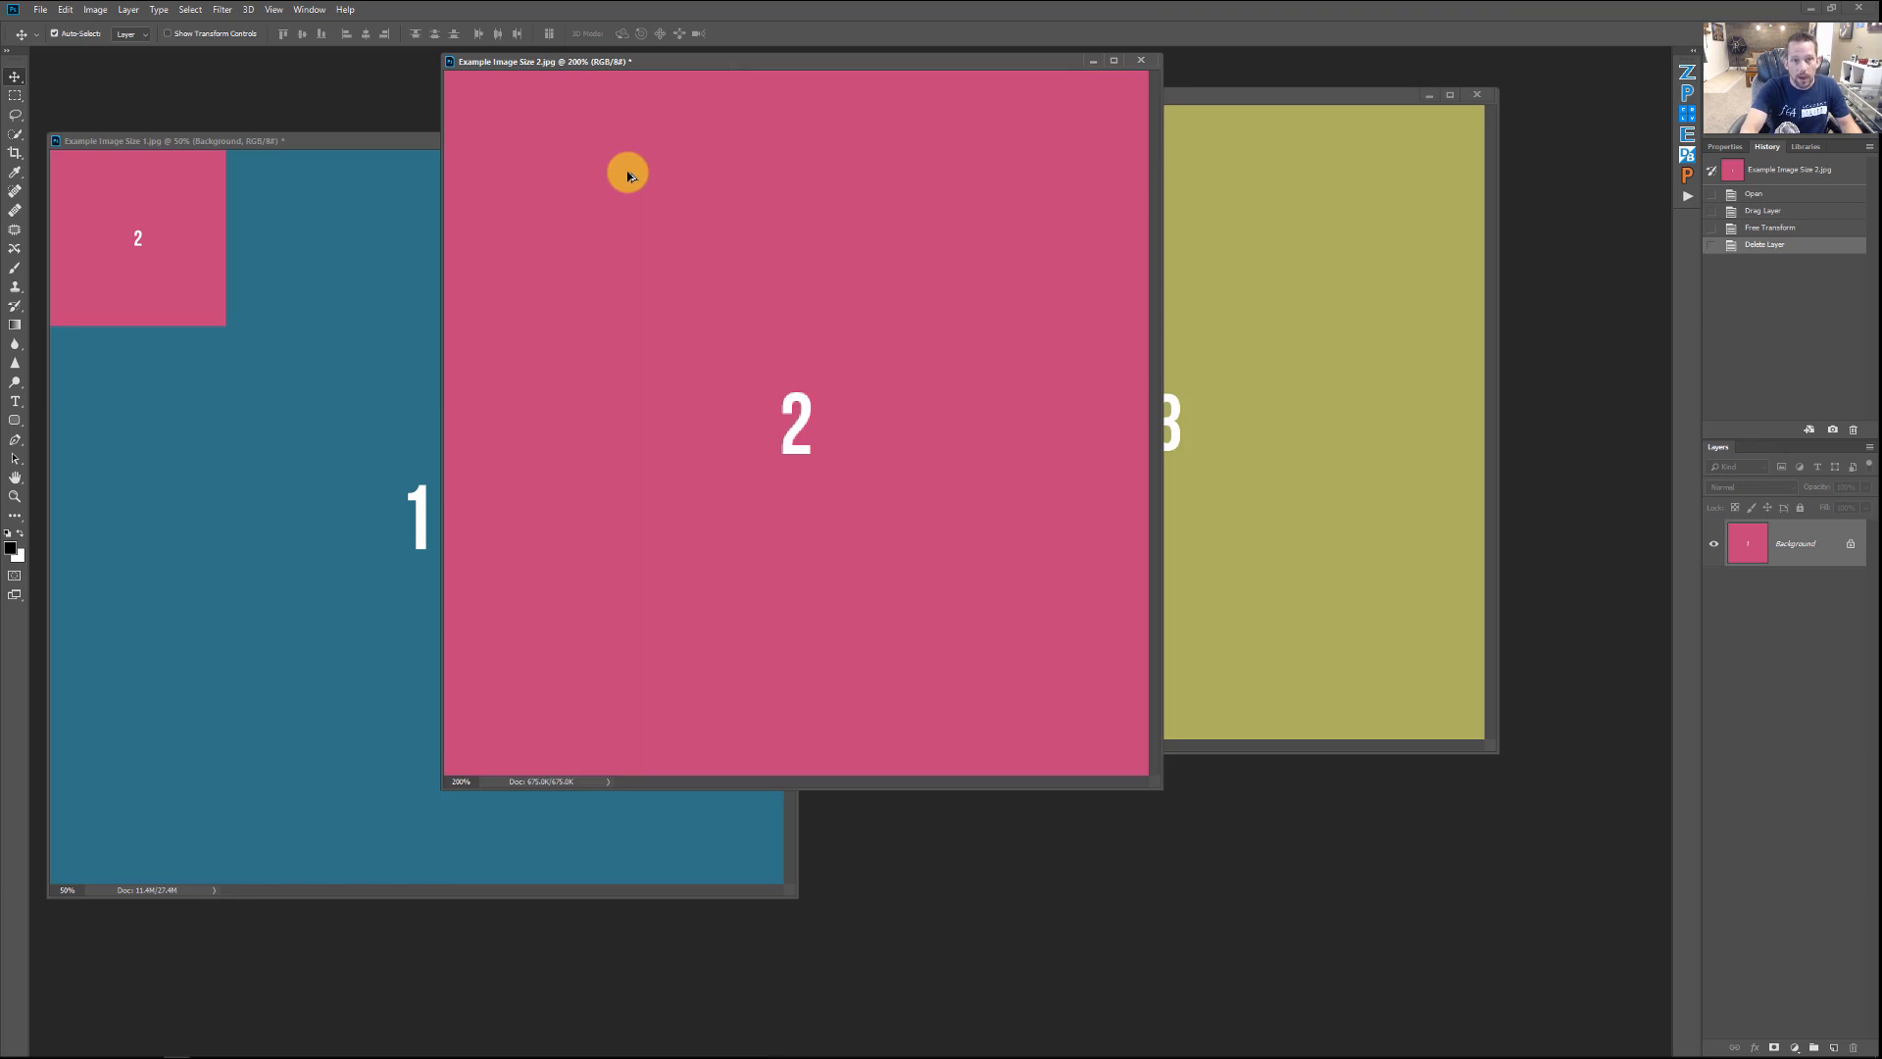
pyautogui.hotkey('ctrl', 'alt', '-')
pyautogui.hotkey('ctrl', 'alt', '-')
pyautogui.hotkey('ctrl', 'alt', '-')
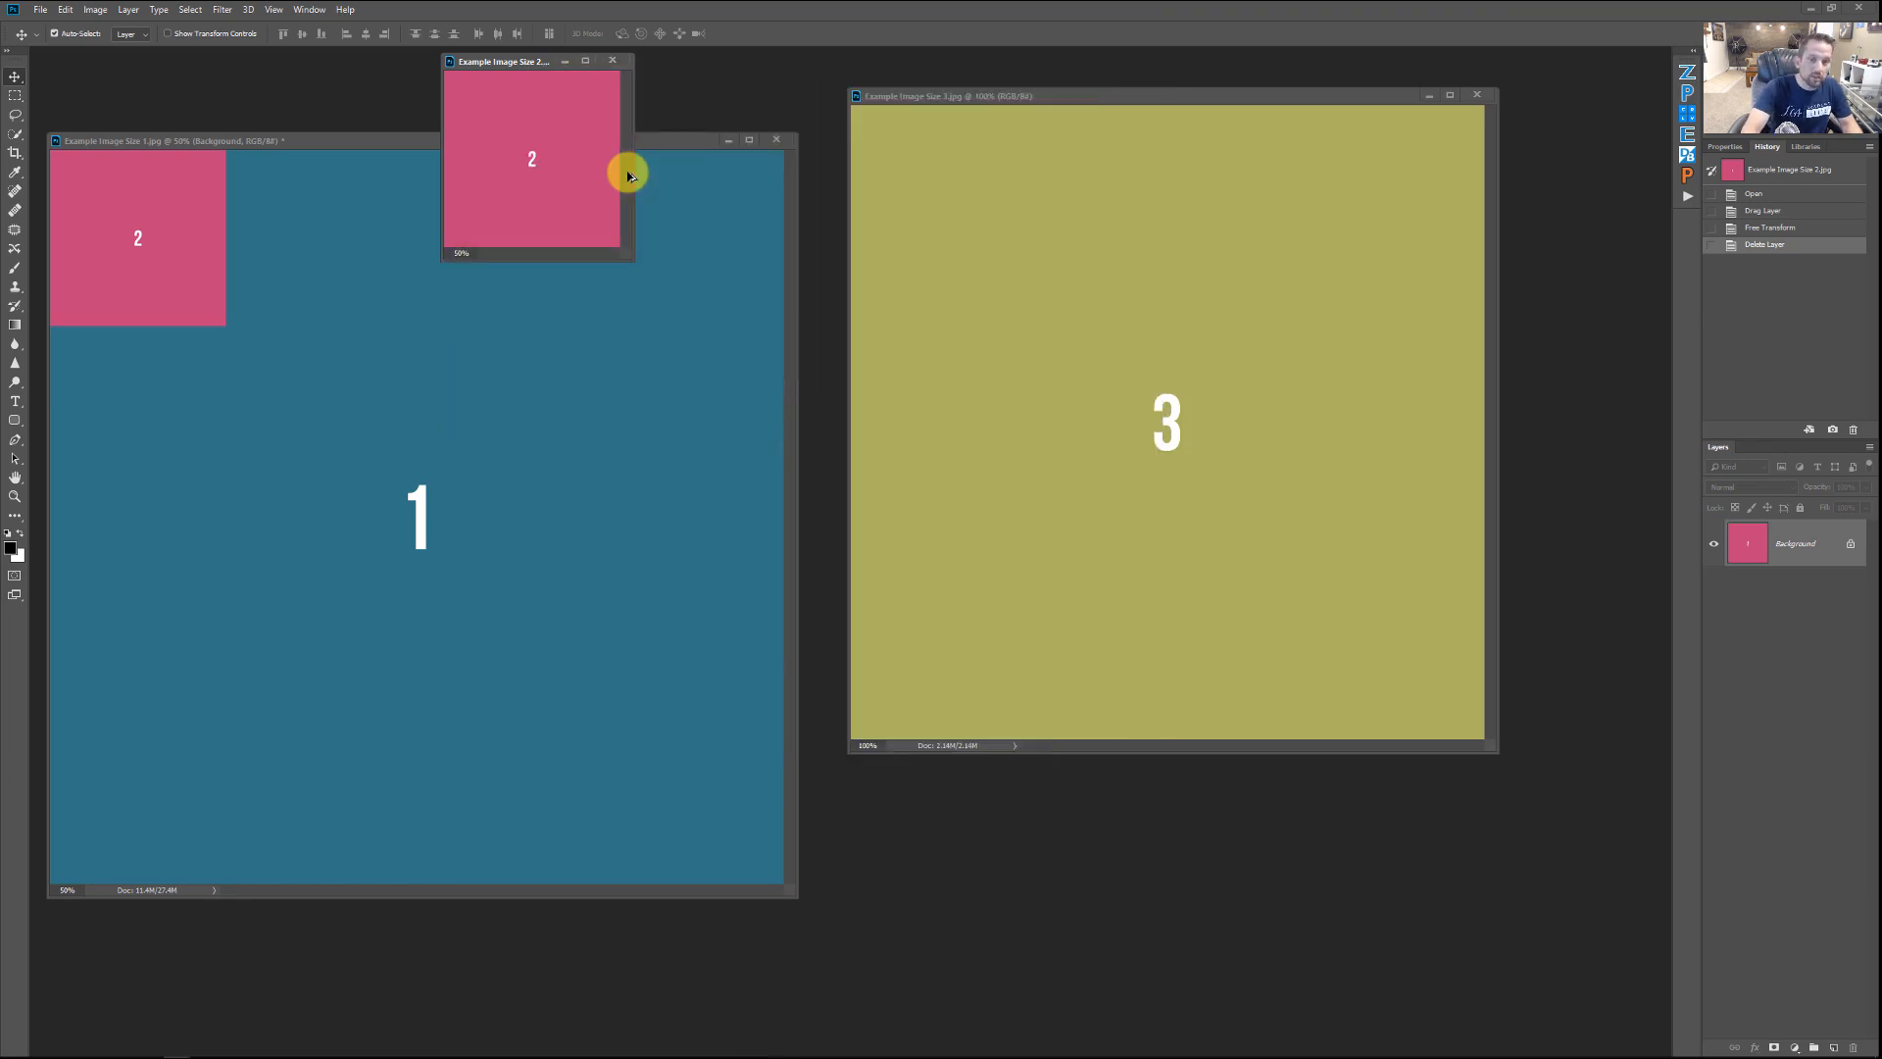
# Step: Zoom in on the number in Example Image Size 2.jpg while keeping its small window the same size
pyautogui.hotkey('ctrl', '+')
pyautogui.hotkey('ctrl', '+')
pyautogui.hotkey('ctrl', '+')
pyautogui.hotkey('ctrl', '+')
pyautogui.hotkey('ctrl', '+')
pyautogui.hotkey('ctrl', '+')
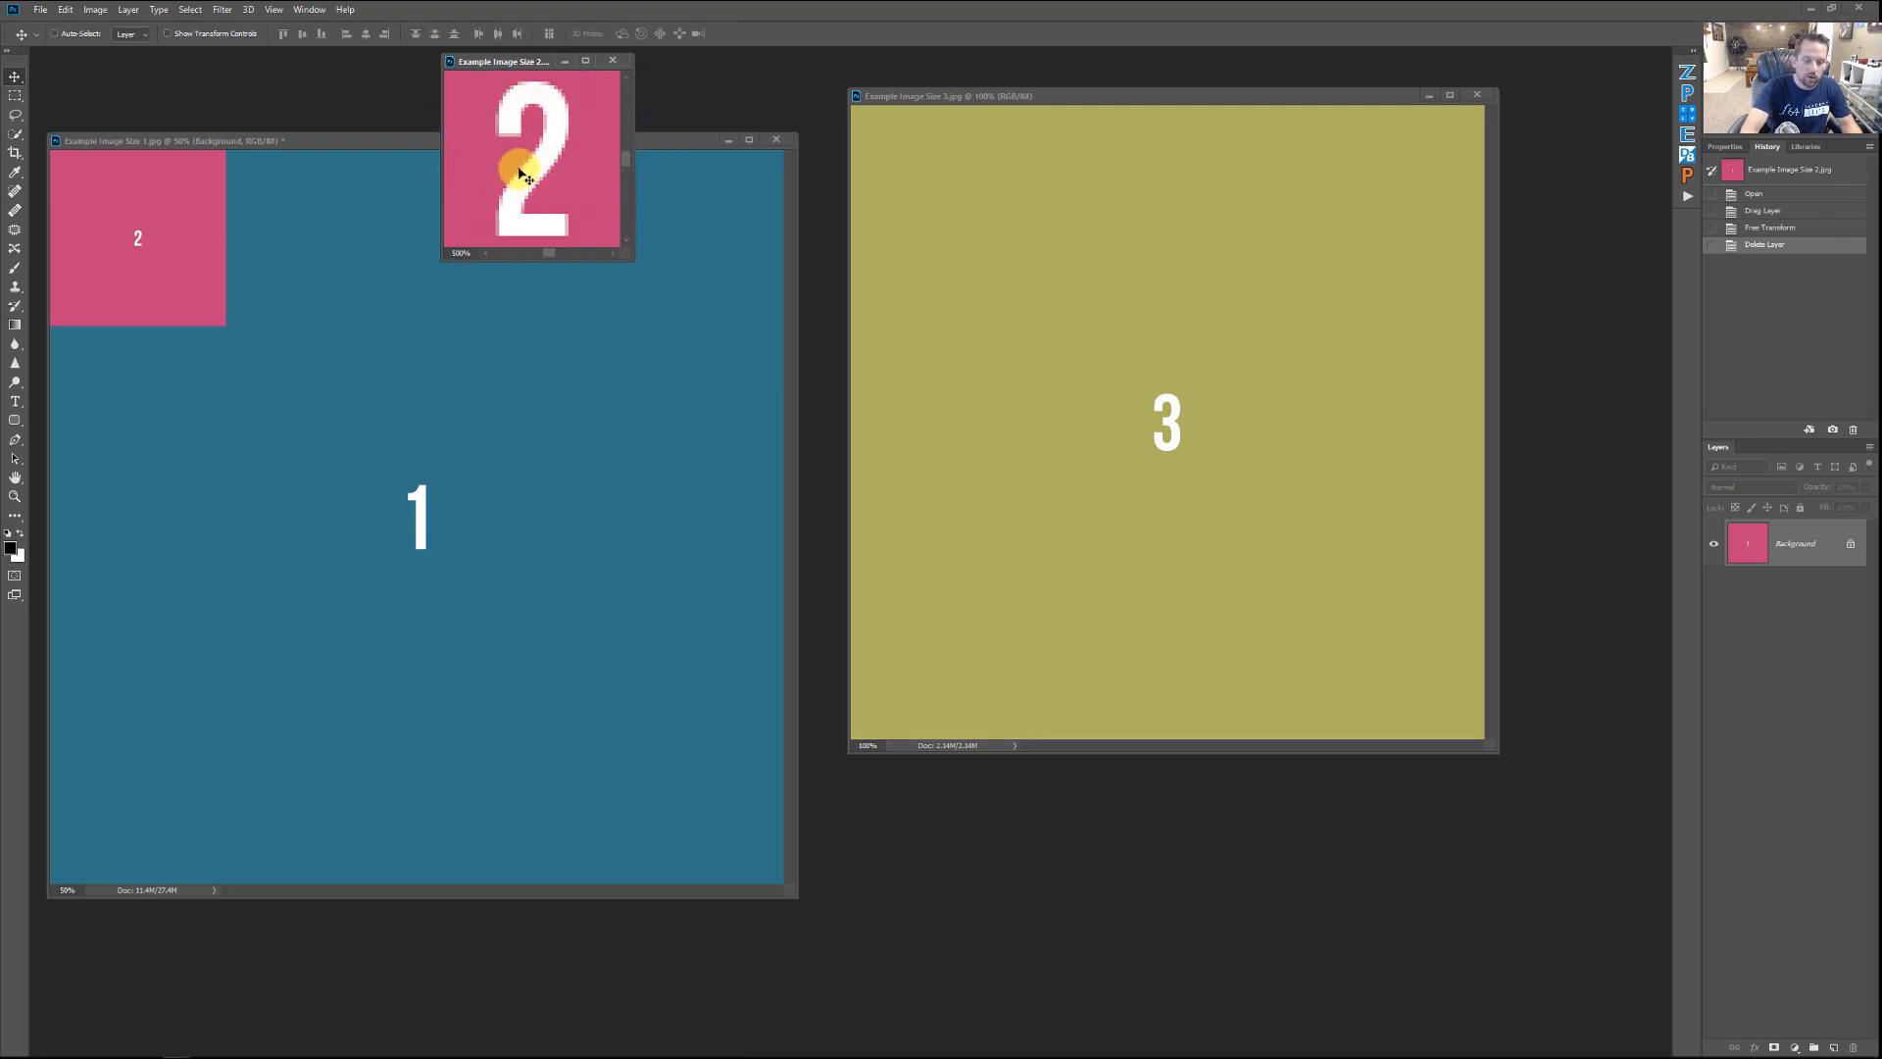
# Step: Fit Example Image Size 2.jpg on screen, then zoom out to 50% and in to 300% inside the fixed window
pyautogui.hotkey('ctrl', '0')
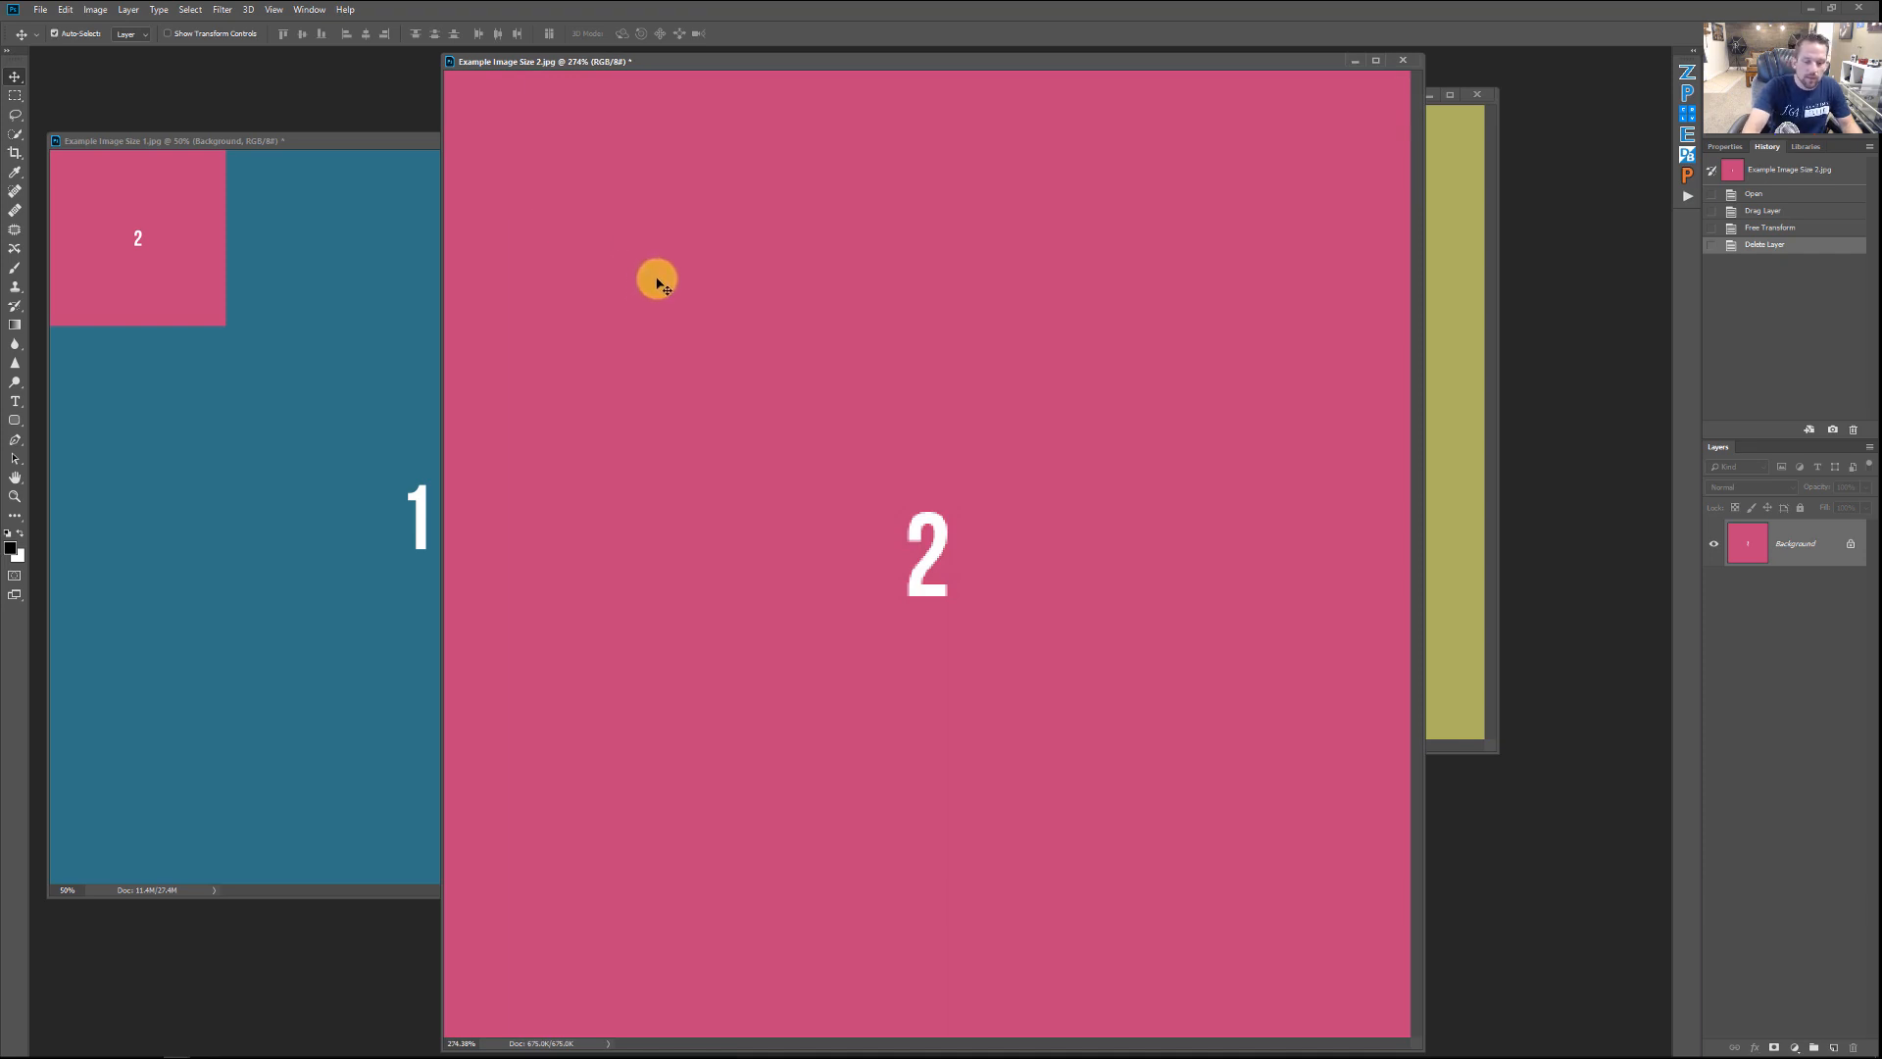
pyautogui.hotkey('ctrl', '1')
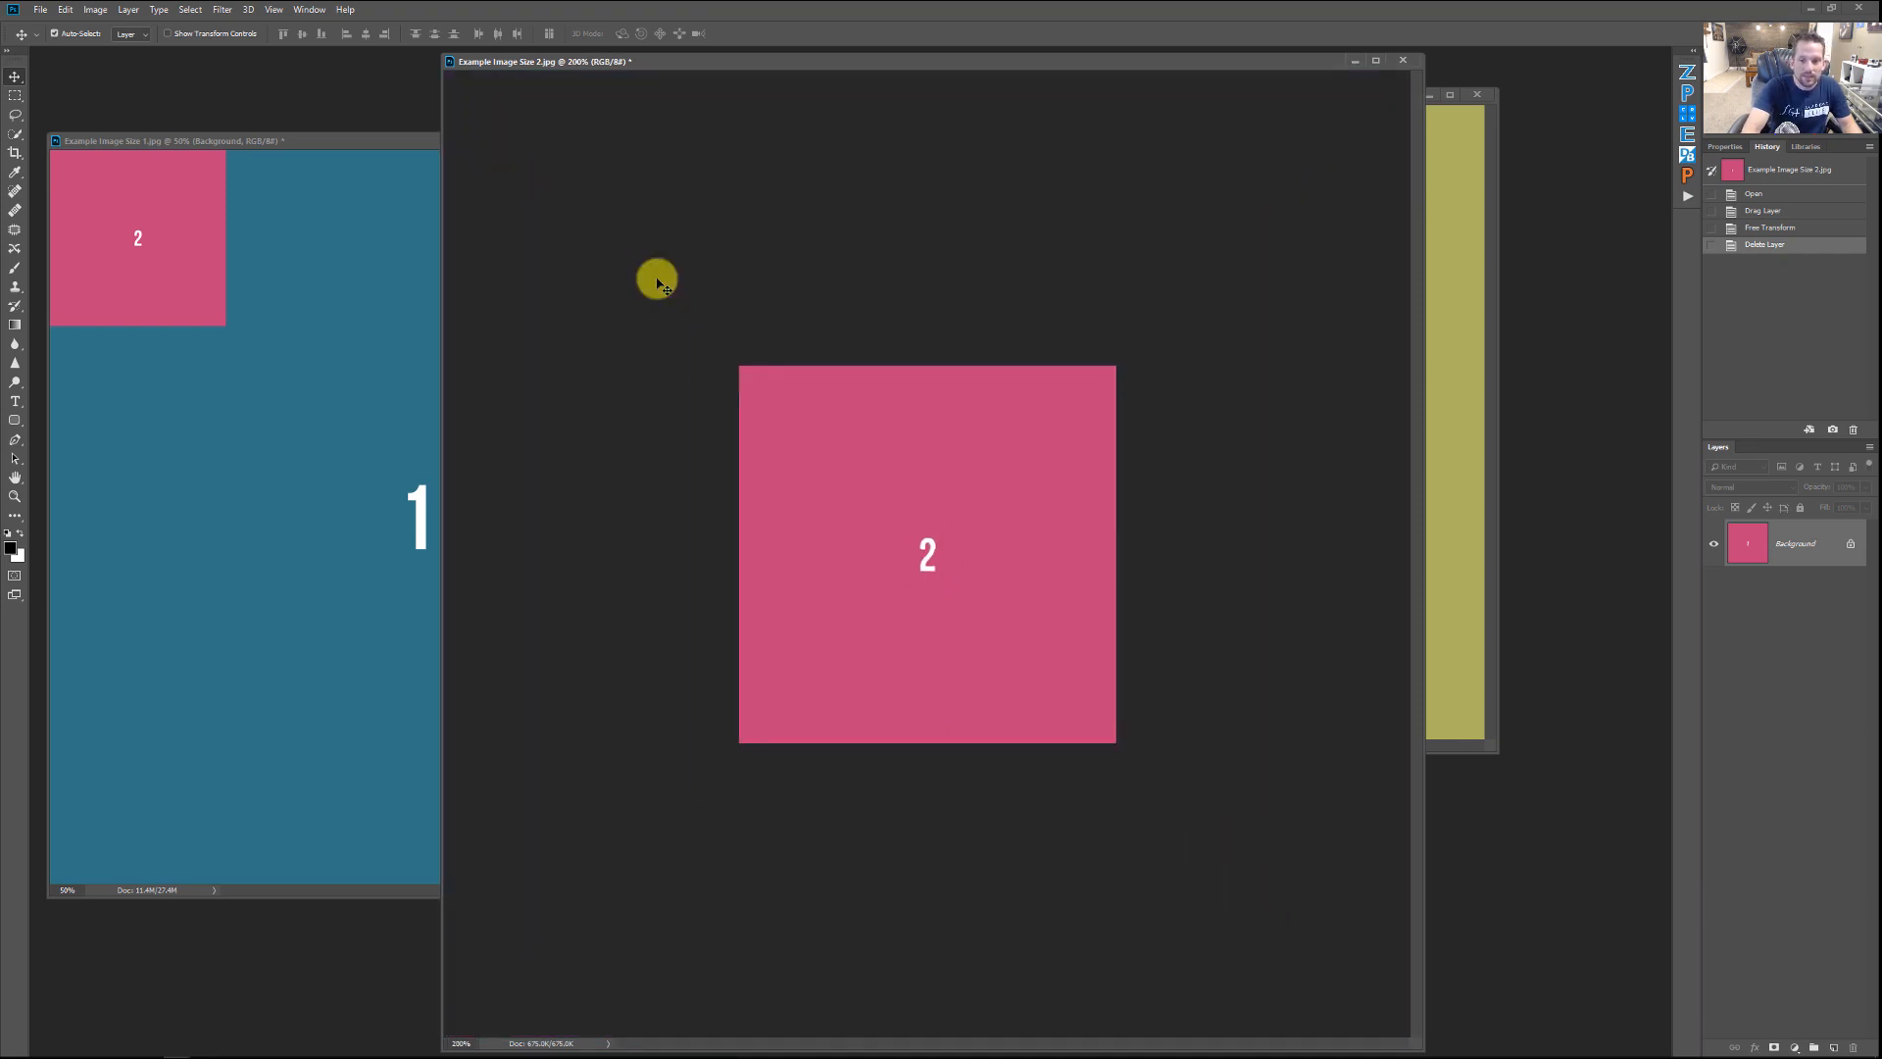
pyautogui.hotkey('ctrl', '-')
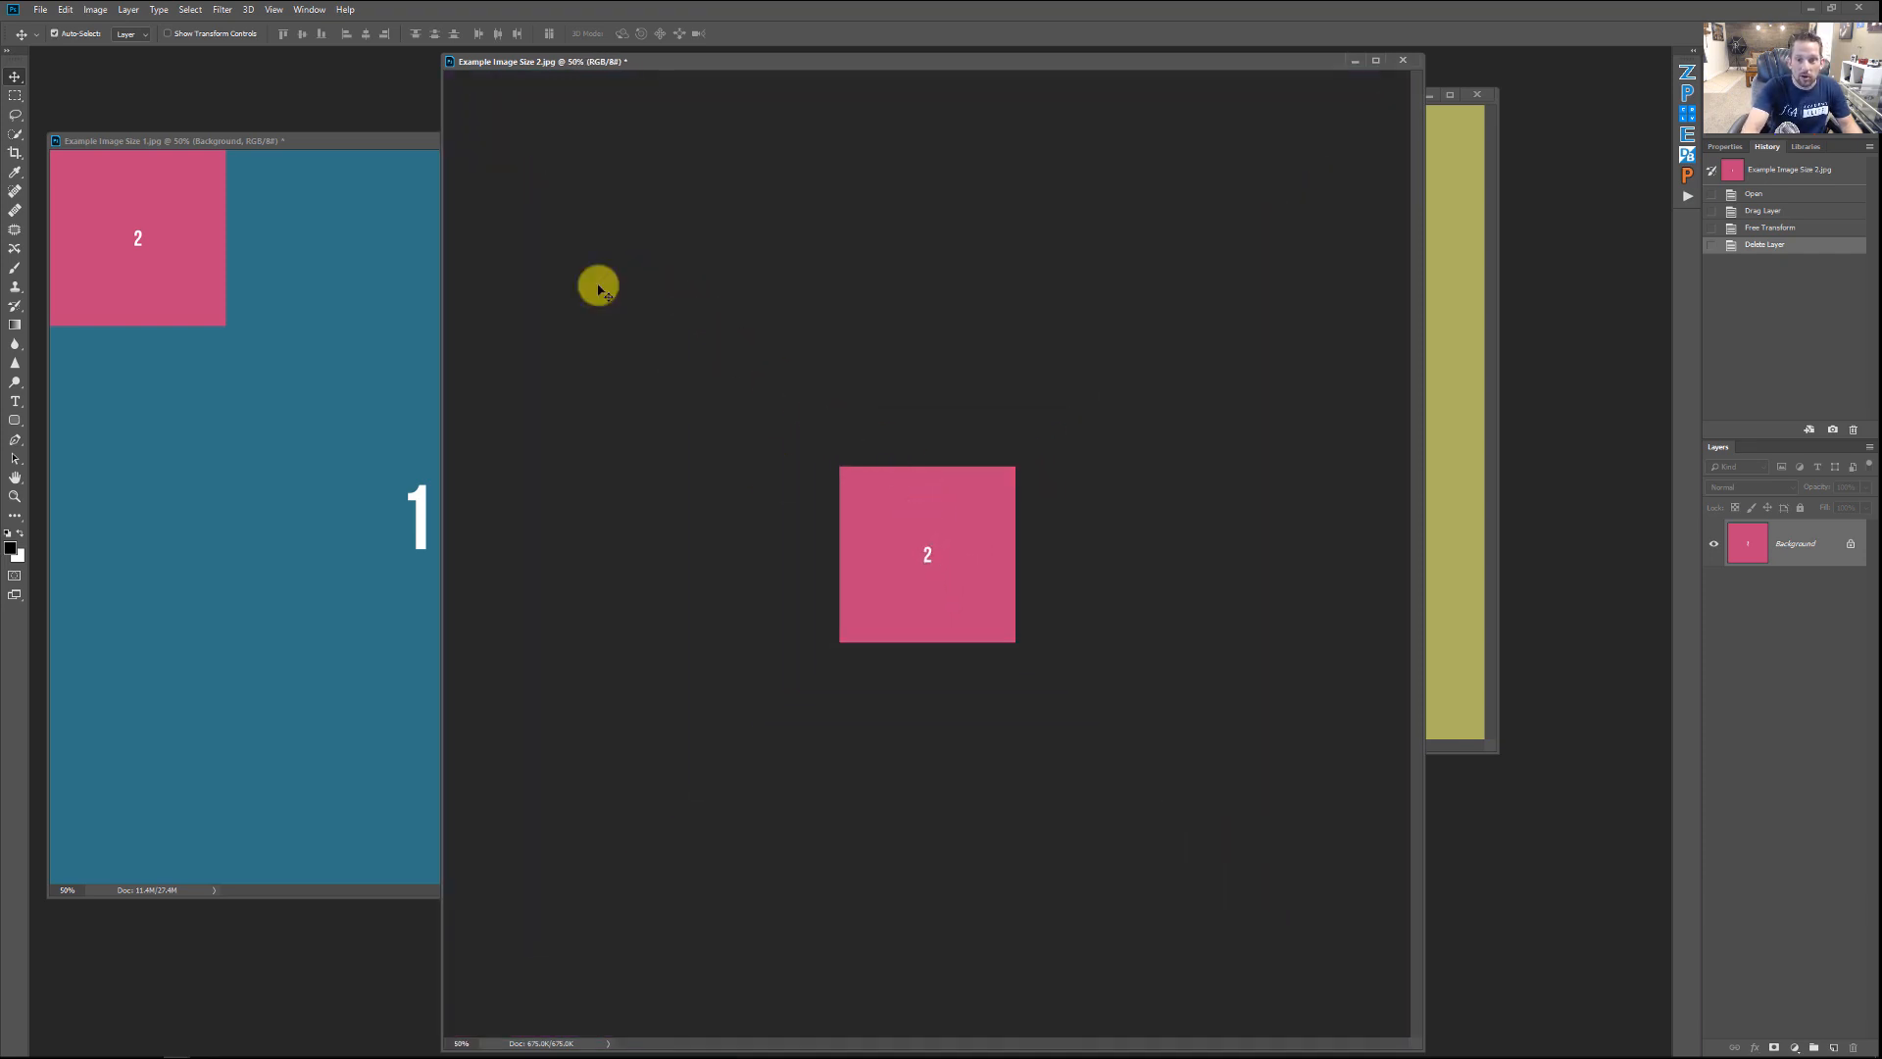
pyautogui.hotkey('ctrl', '+')
pyautogui.hotkey('ctrl', '+')
pyautogui.hotkey('ctrl', '+')
pyautogui.hotkey('ctrl', '+')
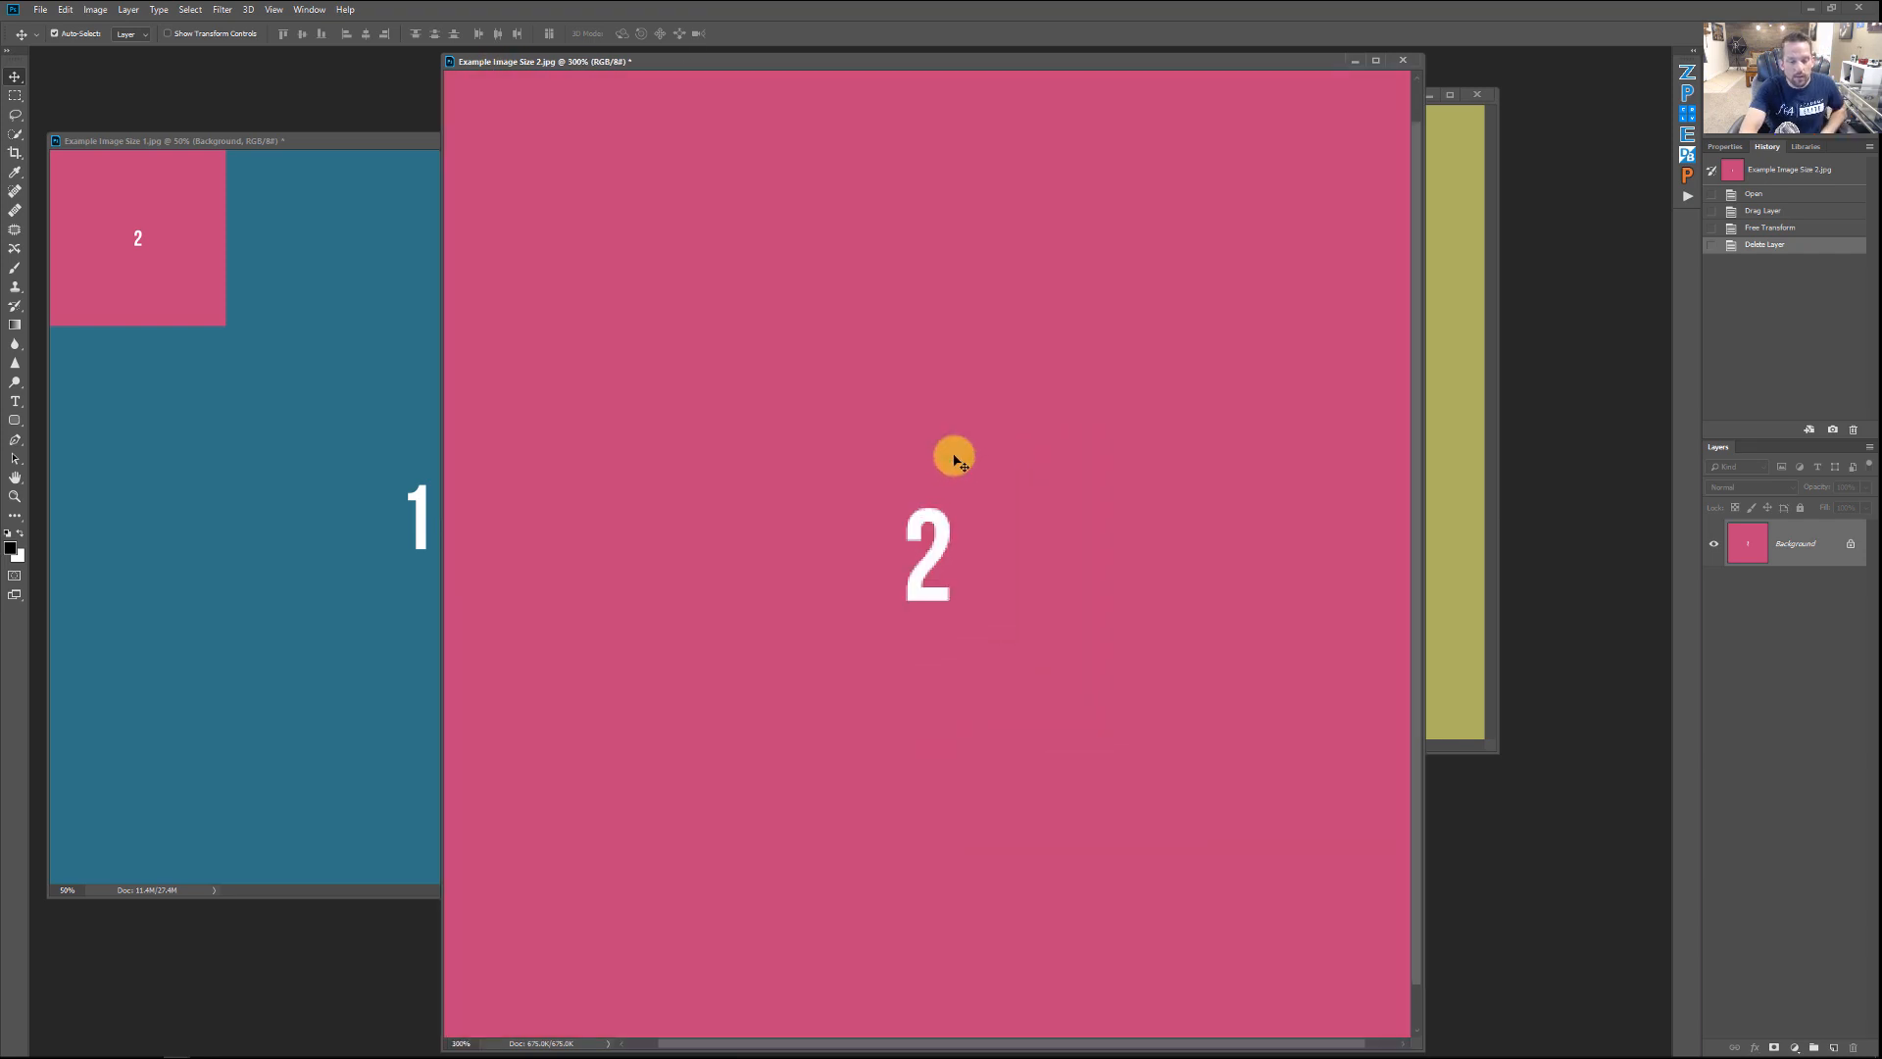
# Step: Zoom Example Image Size 2.jpg to 66.67% with its window fitted, and reposition the image 2 and image 3 windows beside image 1
pyautogui.hotkey('ctrl', '-')
pyautogui.hotkey('ctrl', '-')
pyautogui.hotkey('ctrl', '-')
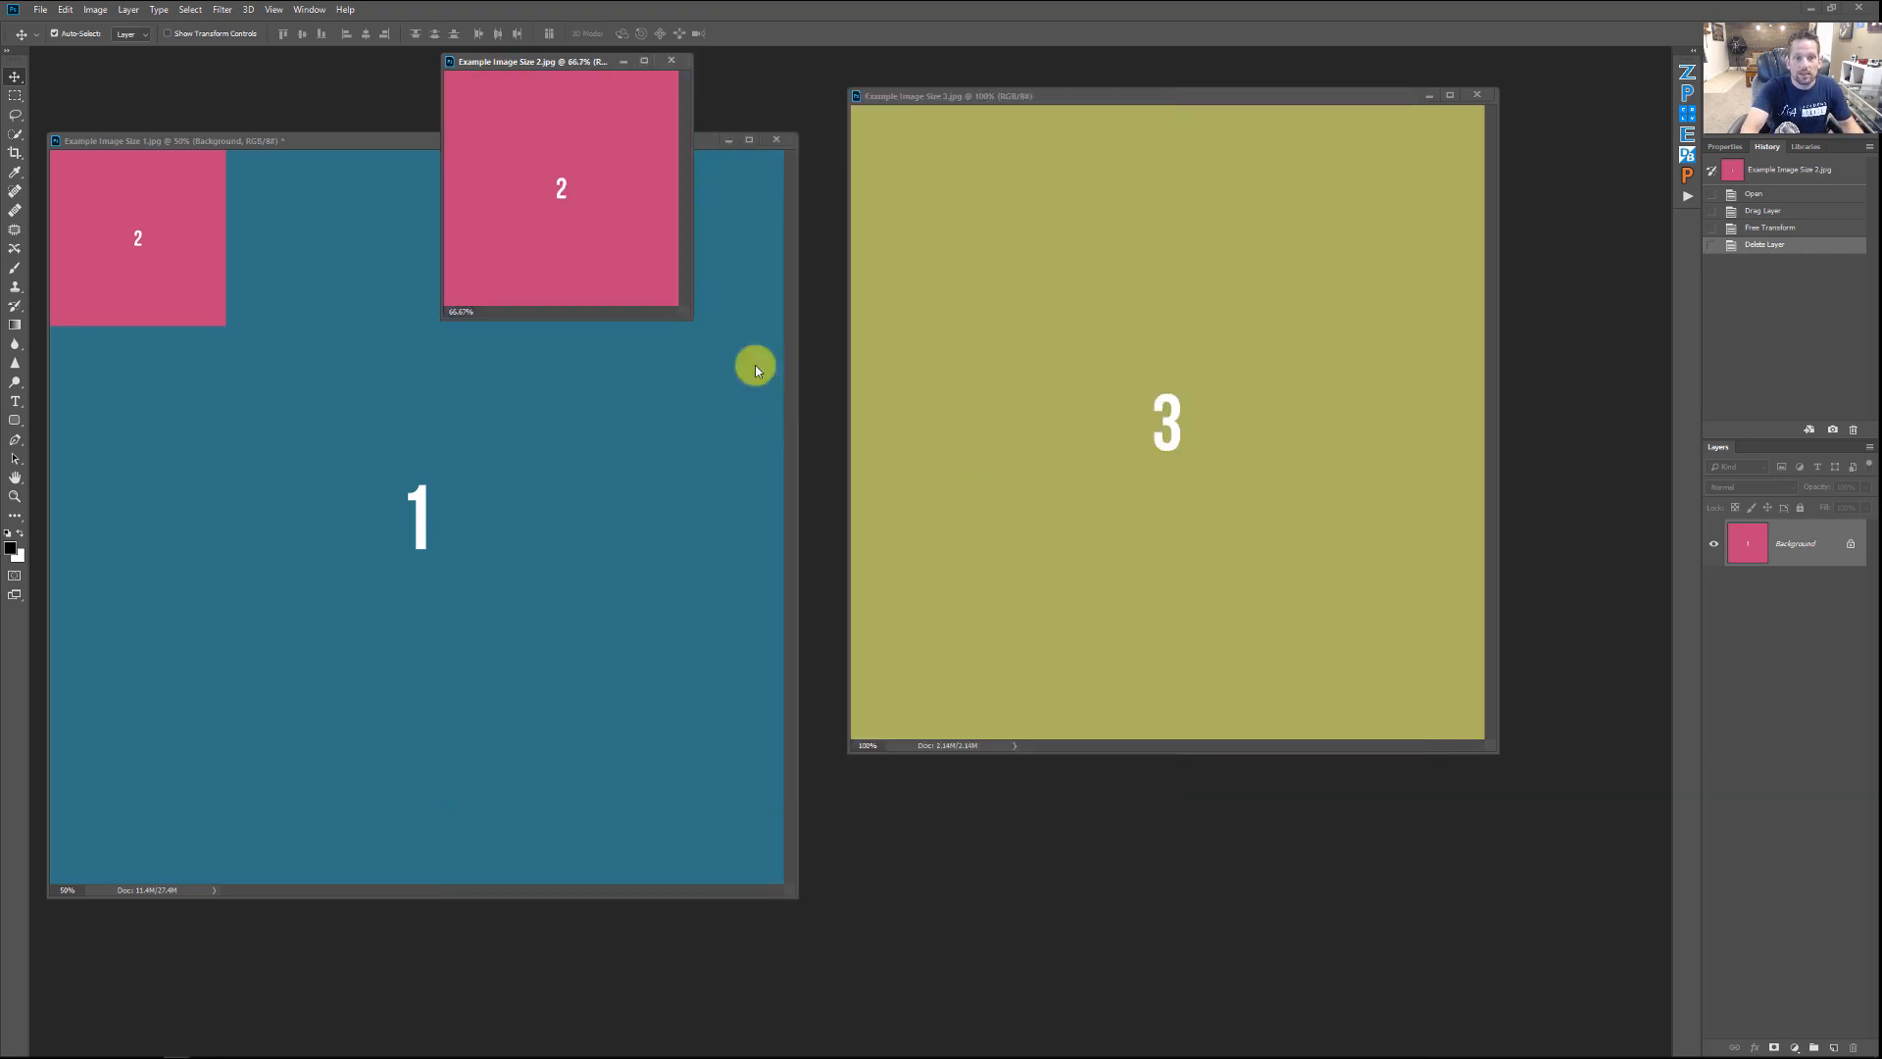
pyautogui.moveTo(564, 63); pyautogui.dragTo(823, 243)
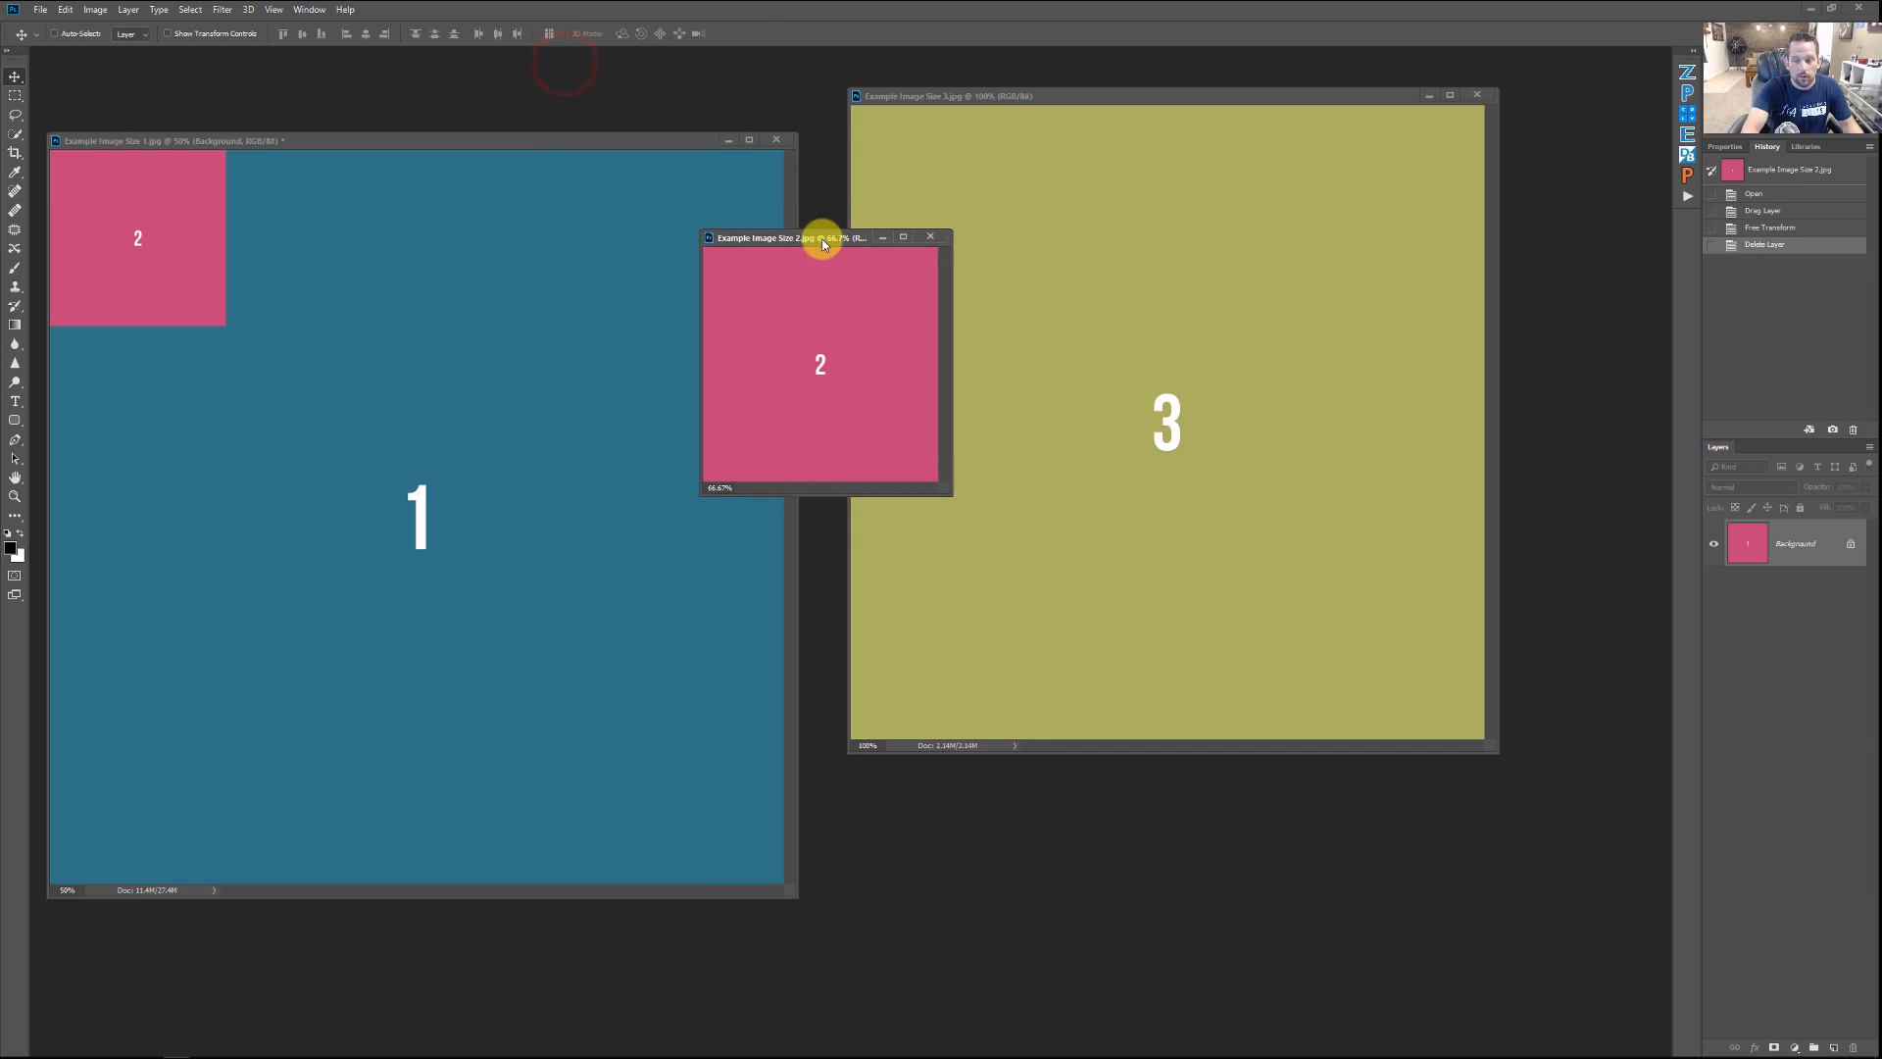
pyautogui.moveTo(1021, 95); pyautogui.dragTo(1079, 134)
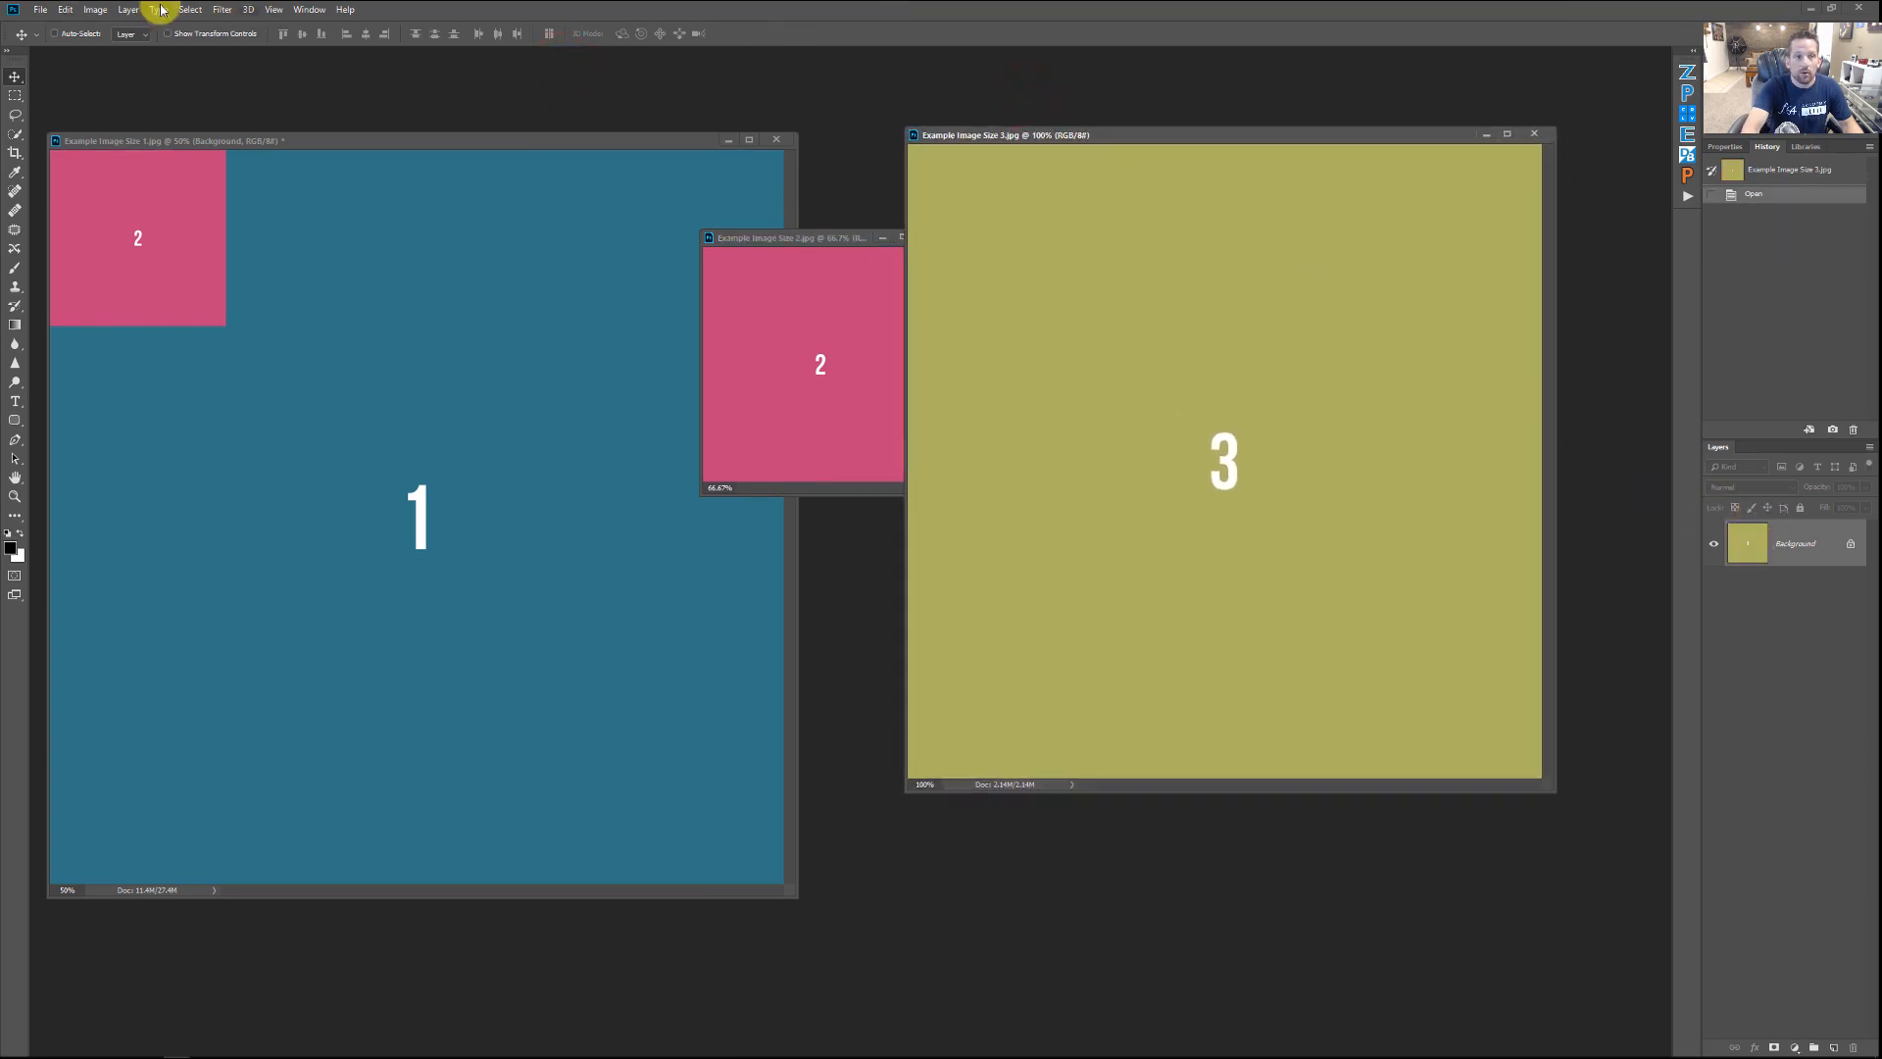
# Step: Check the dimensions and resolution of Example Image Size 3.jpg in Image Size
pyautogui.click(95, 9)
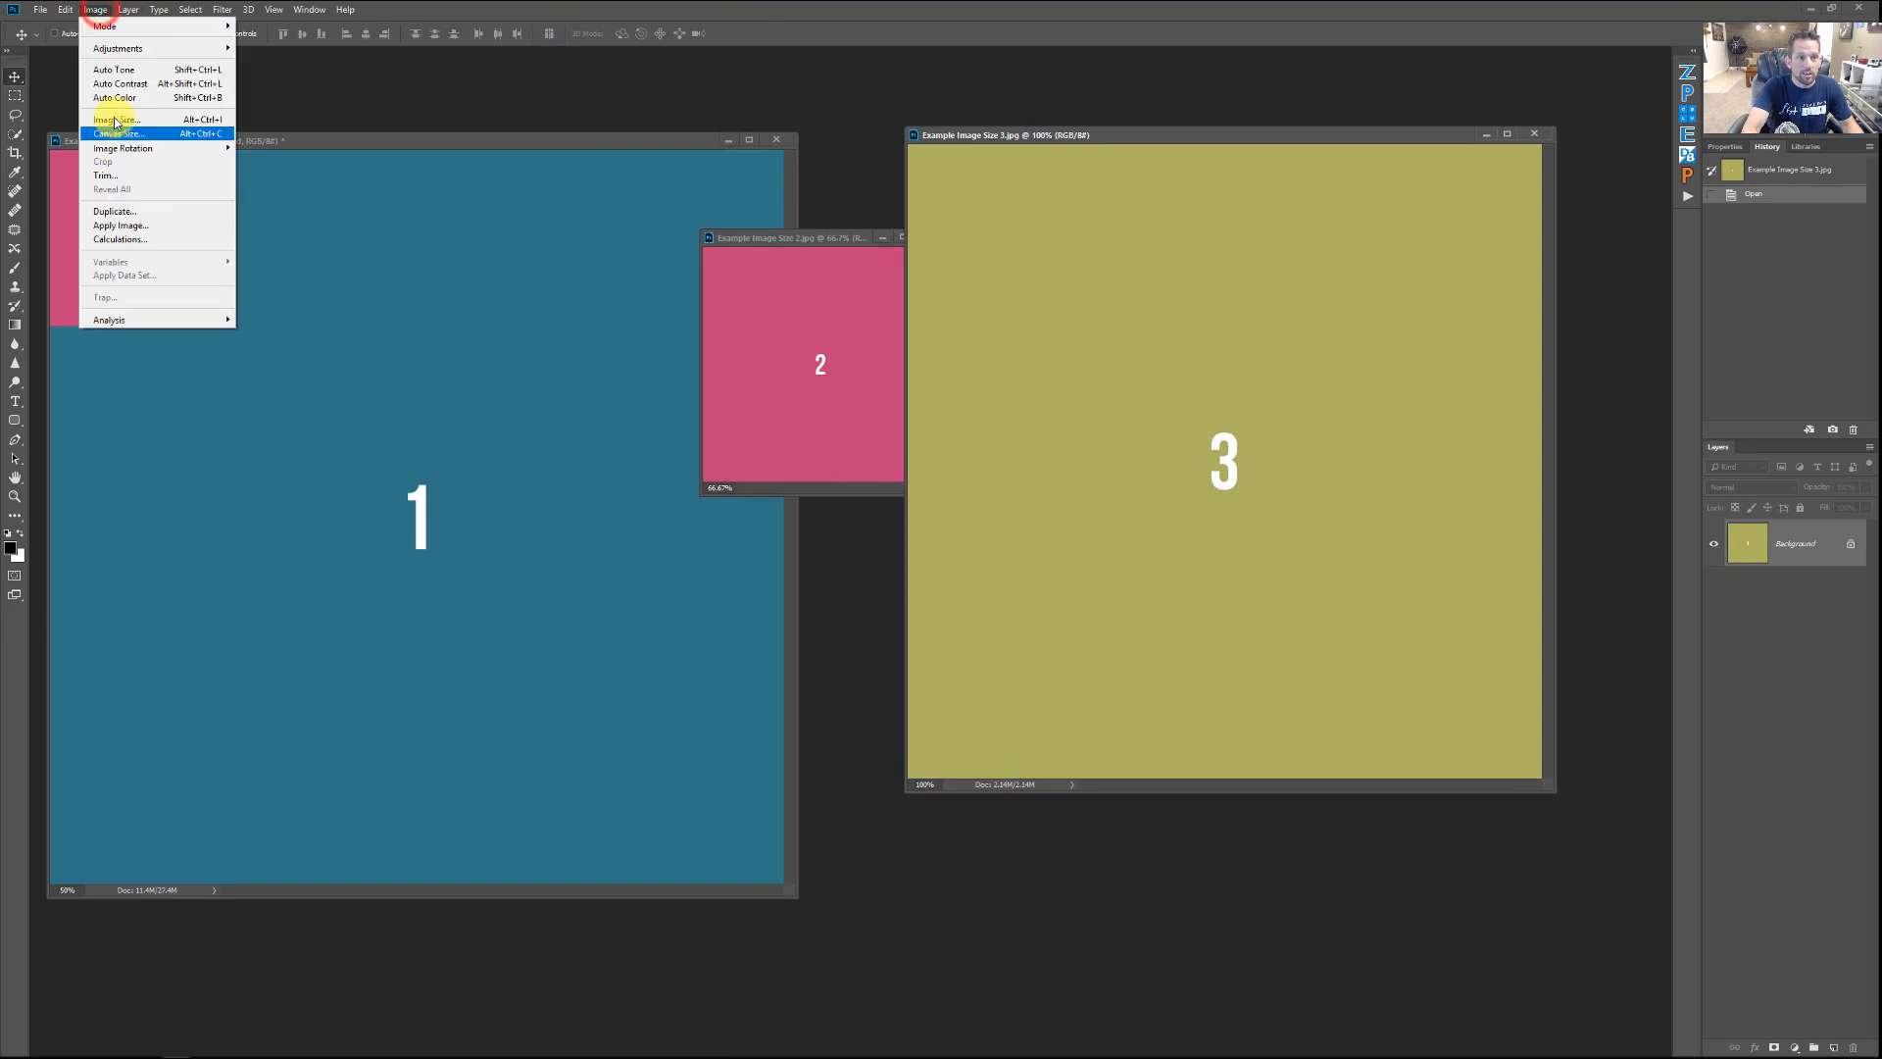
pyautogui.click(118, 117)
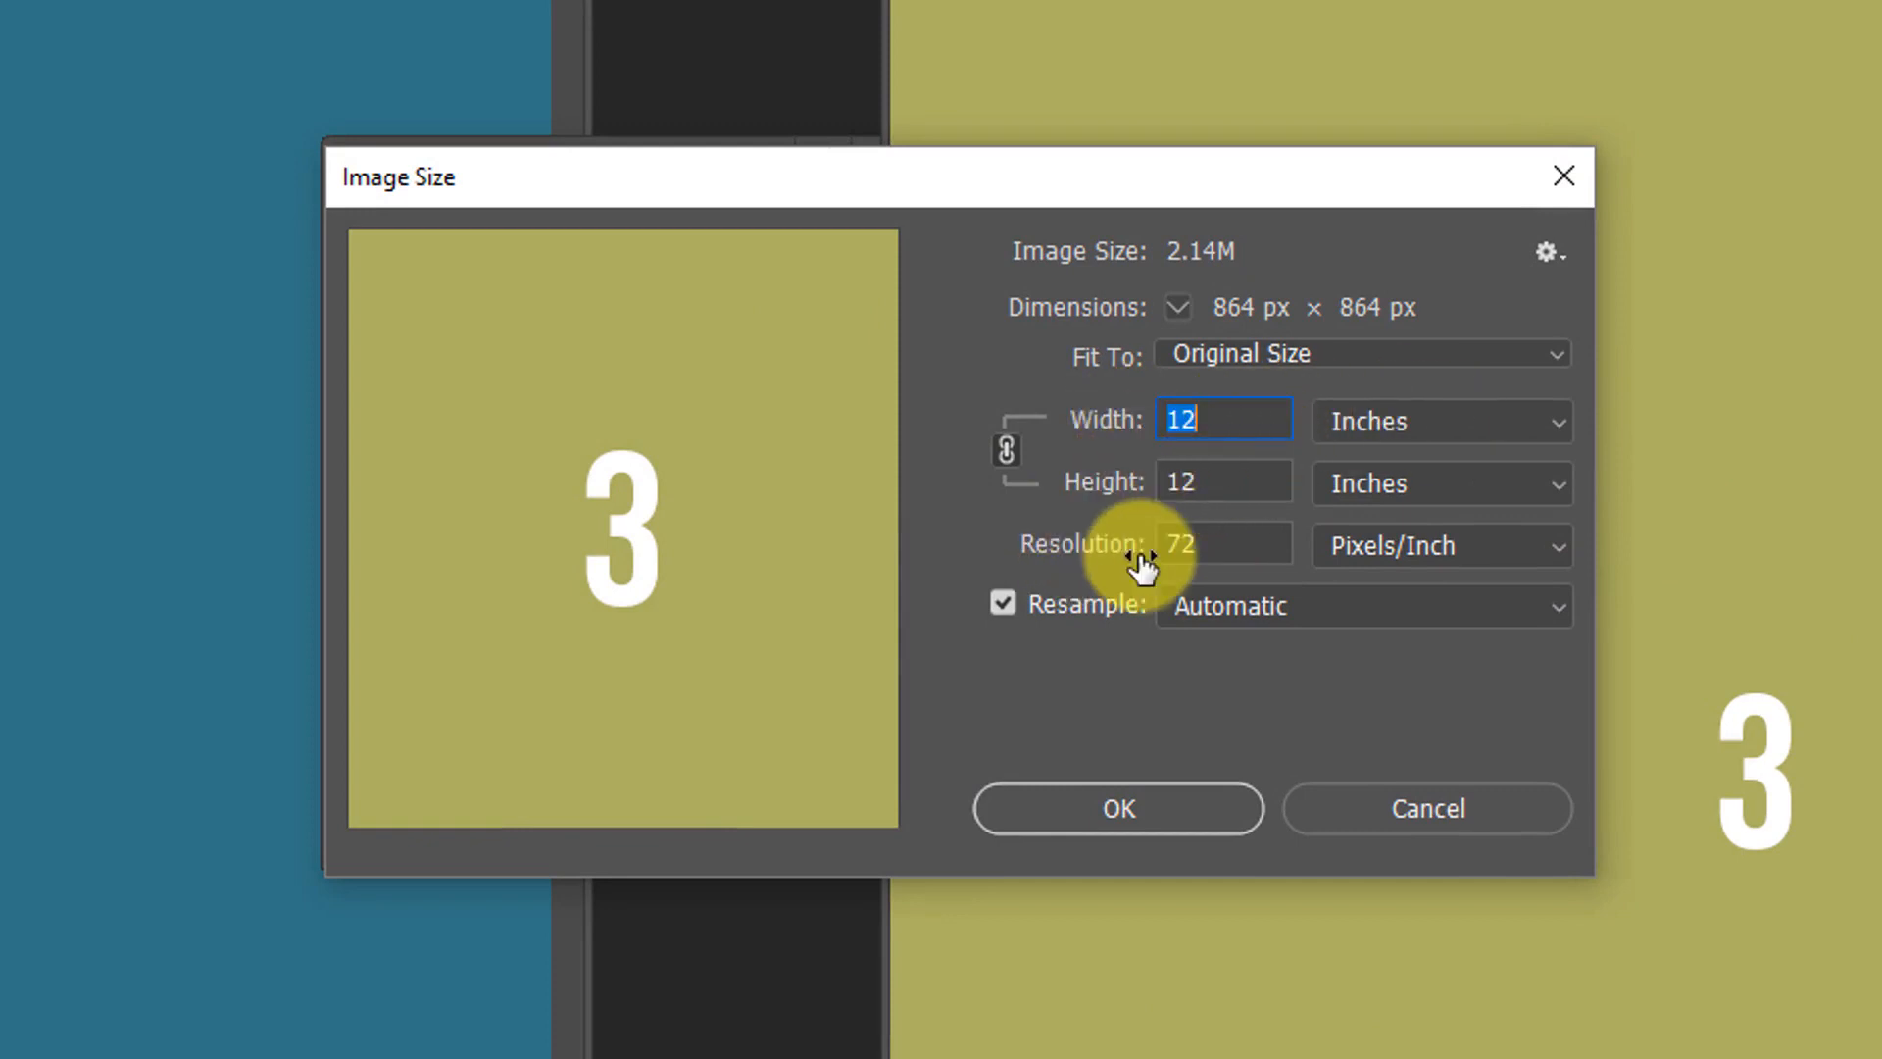
pyautogui.click(1100, 812)
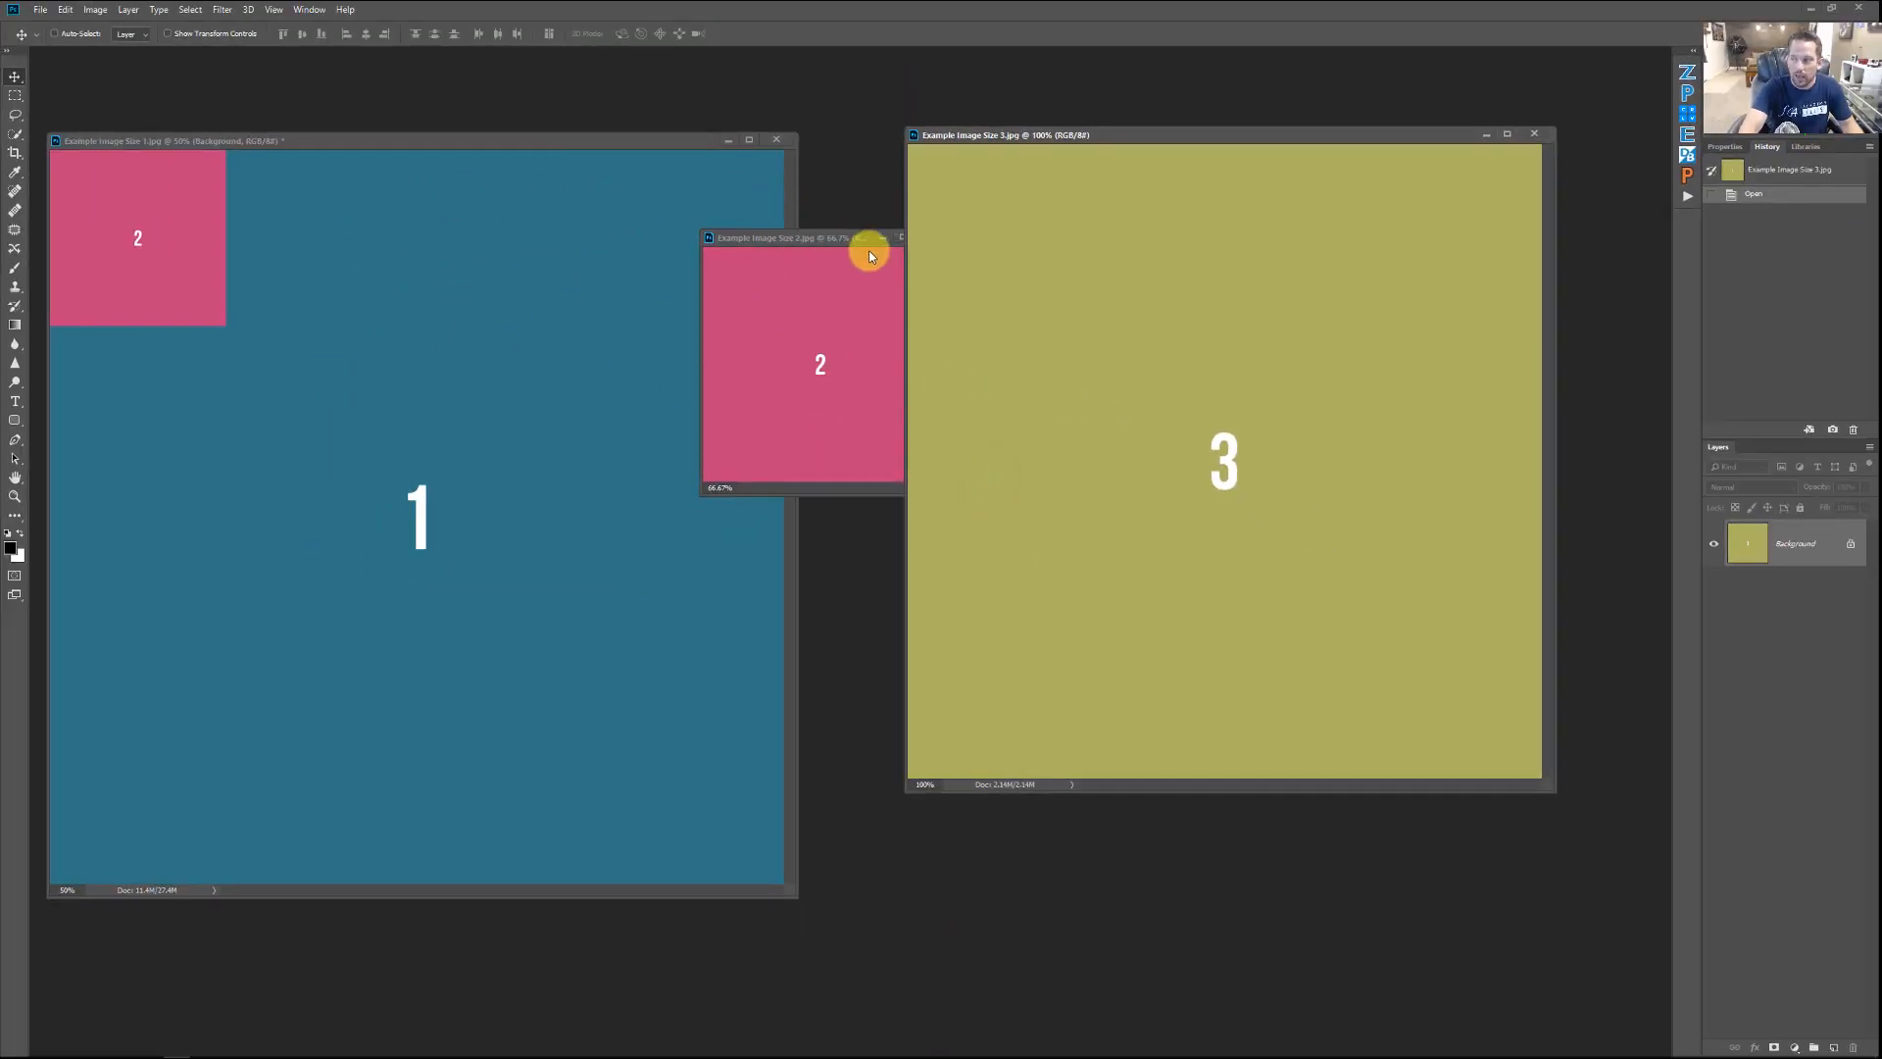
# Step: Copy image 3 into Example Image Size 1.jpg as a layer and place it in the canvas's upper-right corner
pyautogui.moveTo(1127, 319); pyautogui.dragTo(432, 366)
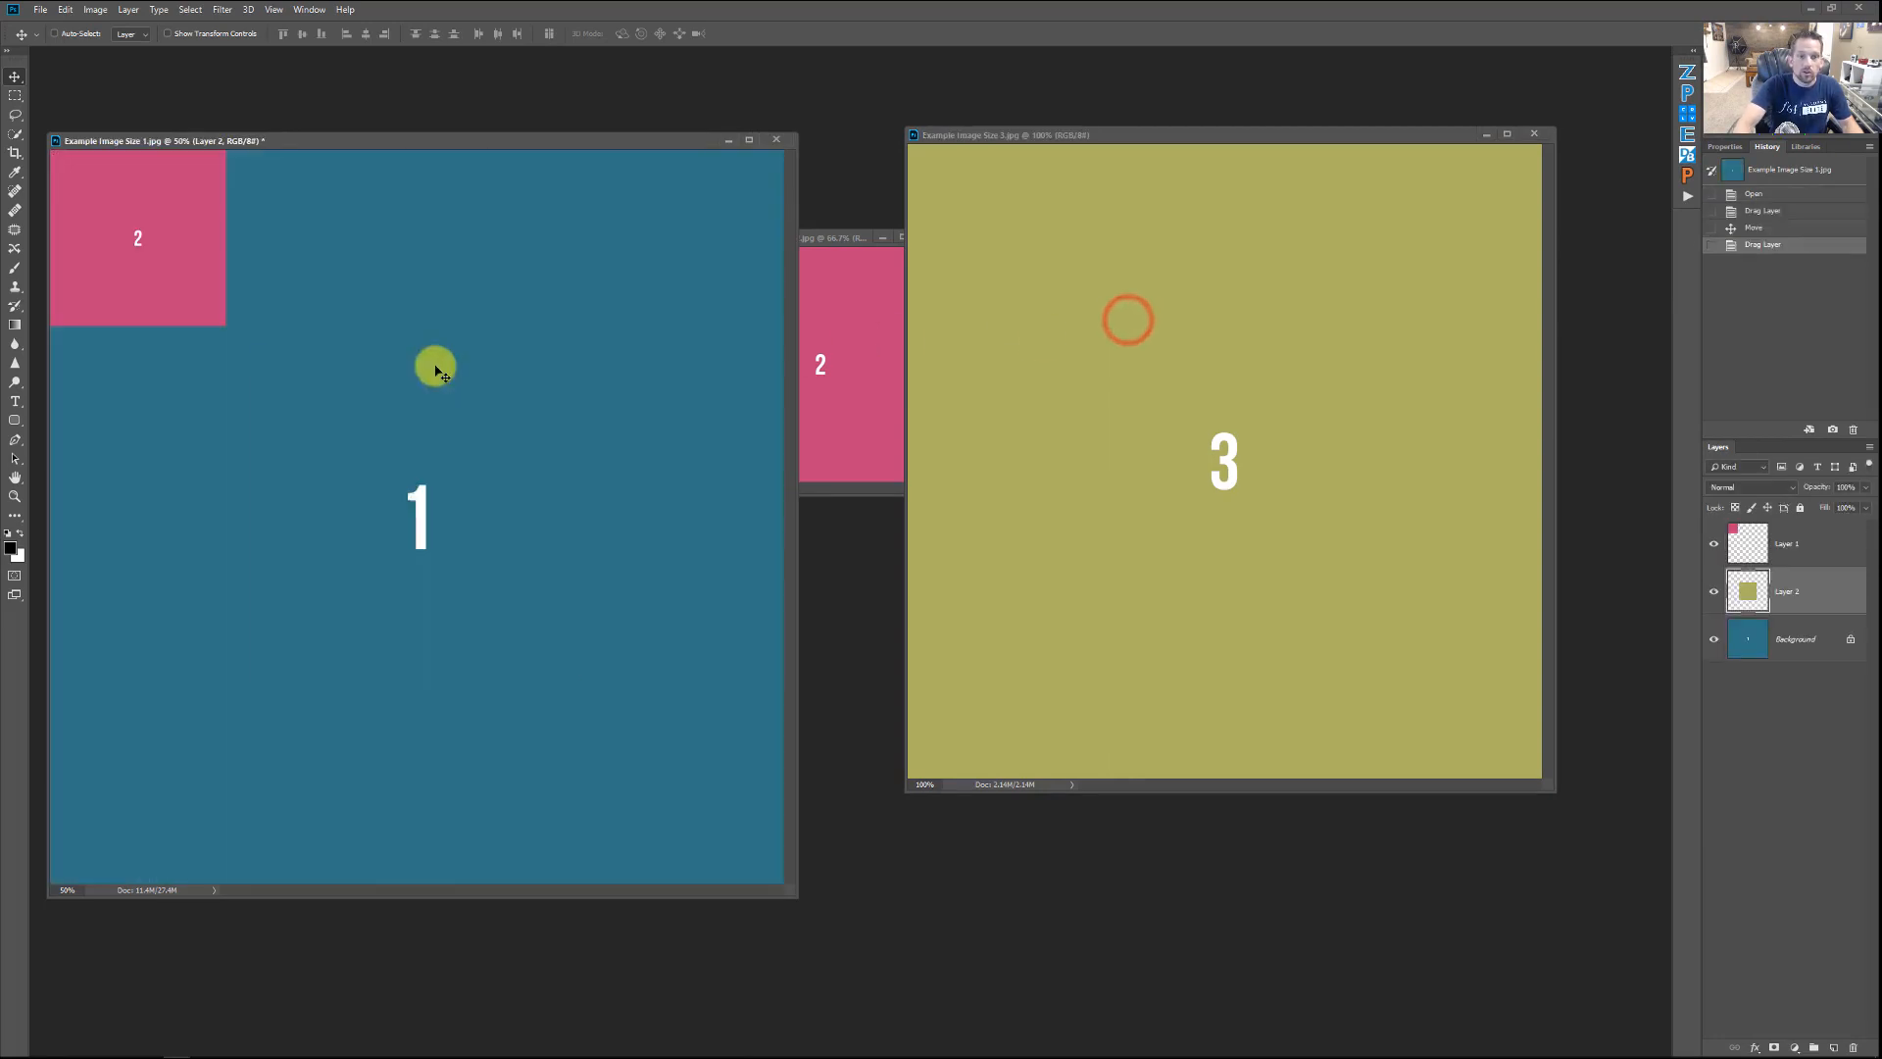
pyautogui.moveTo(393, 430); pyautogui.dragTo(600, 232)
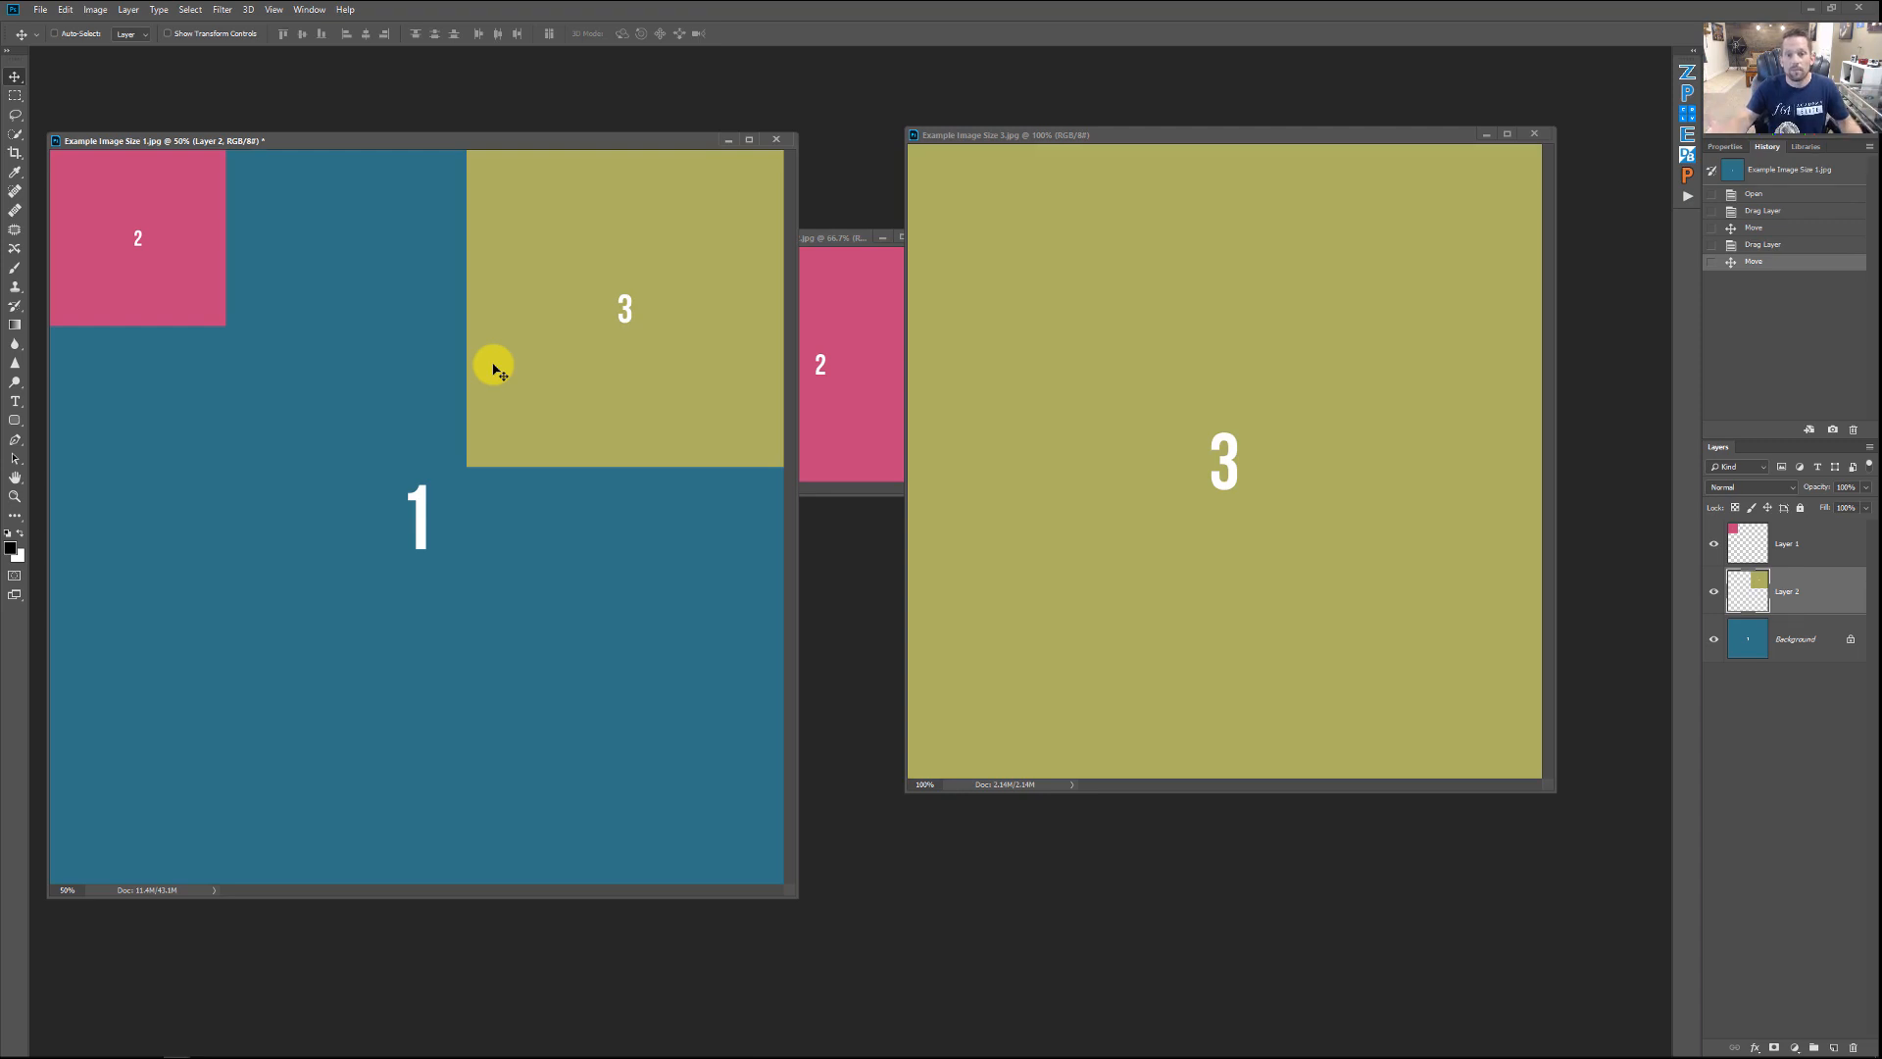
# Step: Compare the width and height of Example Image Size 3.jpg in inches and pixels in Image Size, ending on Pixels
pyautogui.click(988, 144)
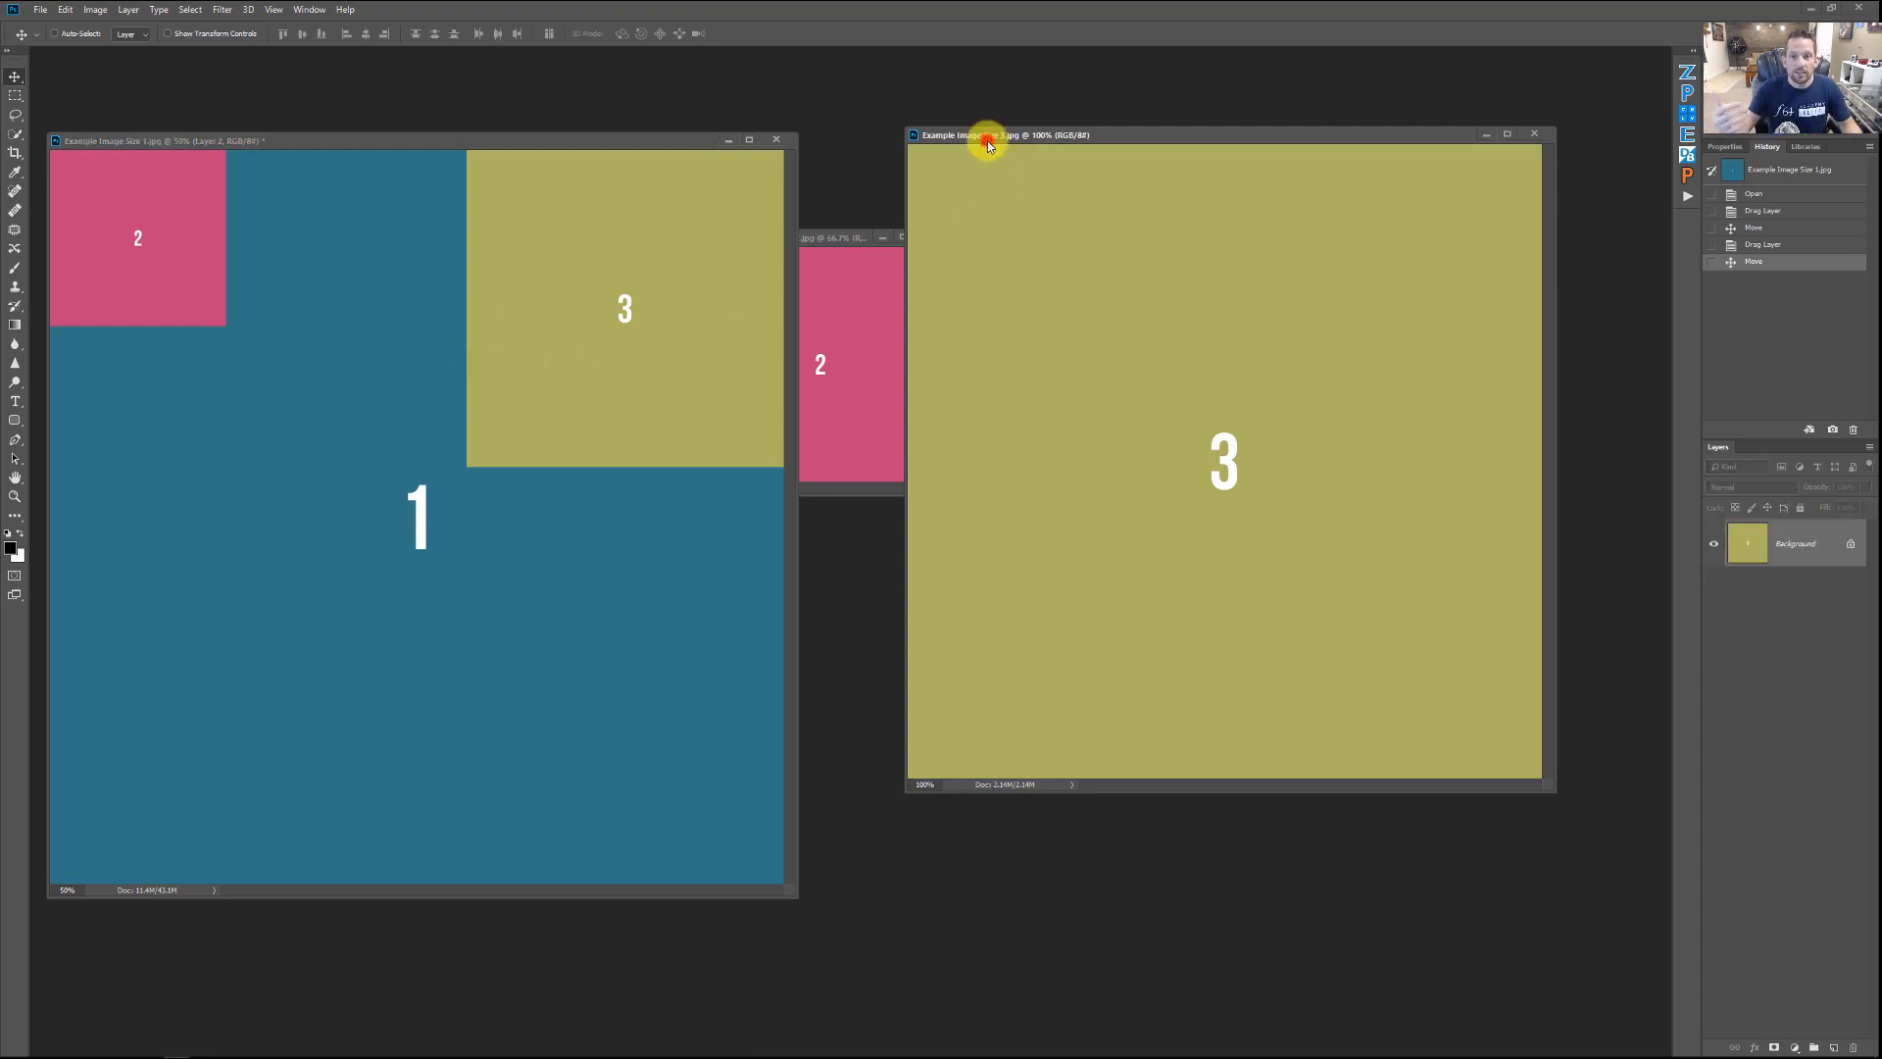
pyautogui.click(102, 9)
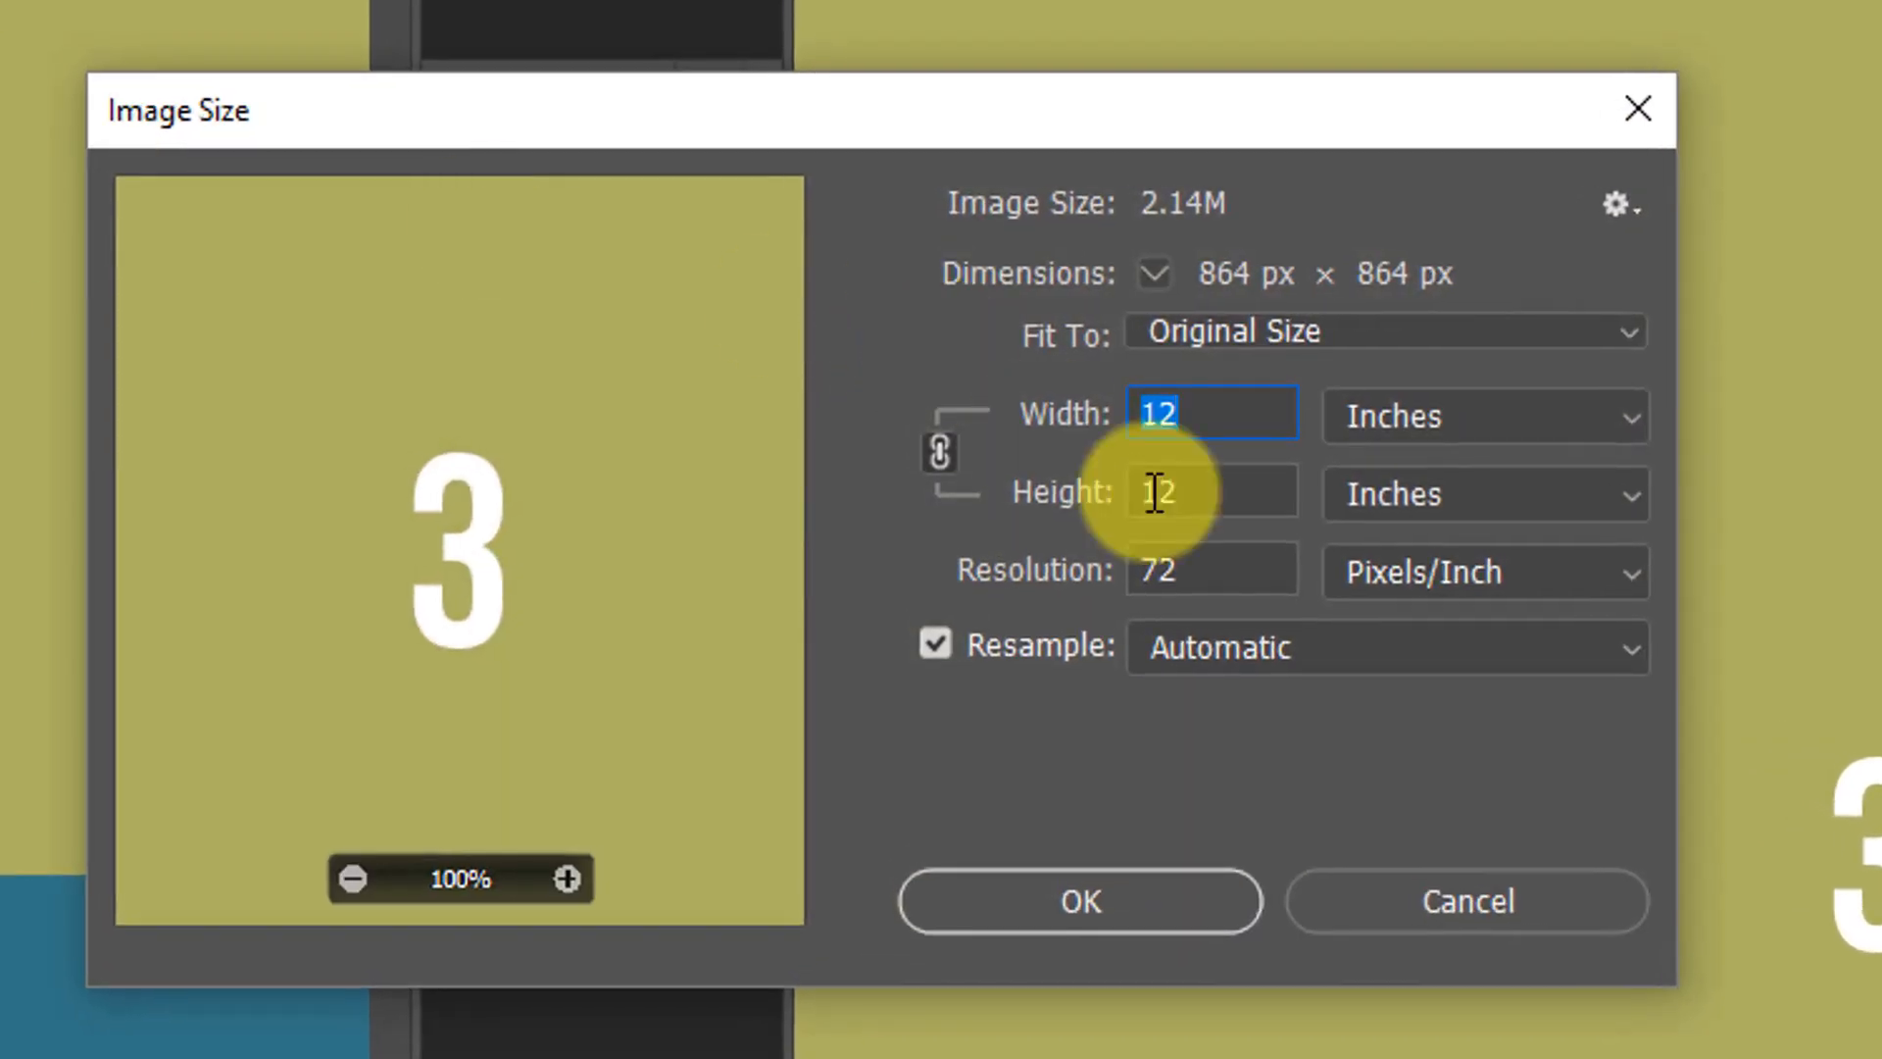
pyautogui.press('Tab')
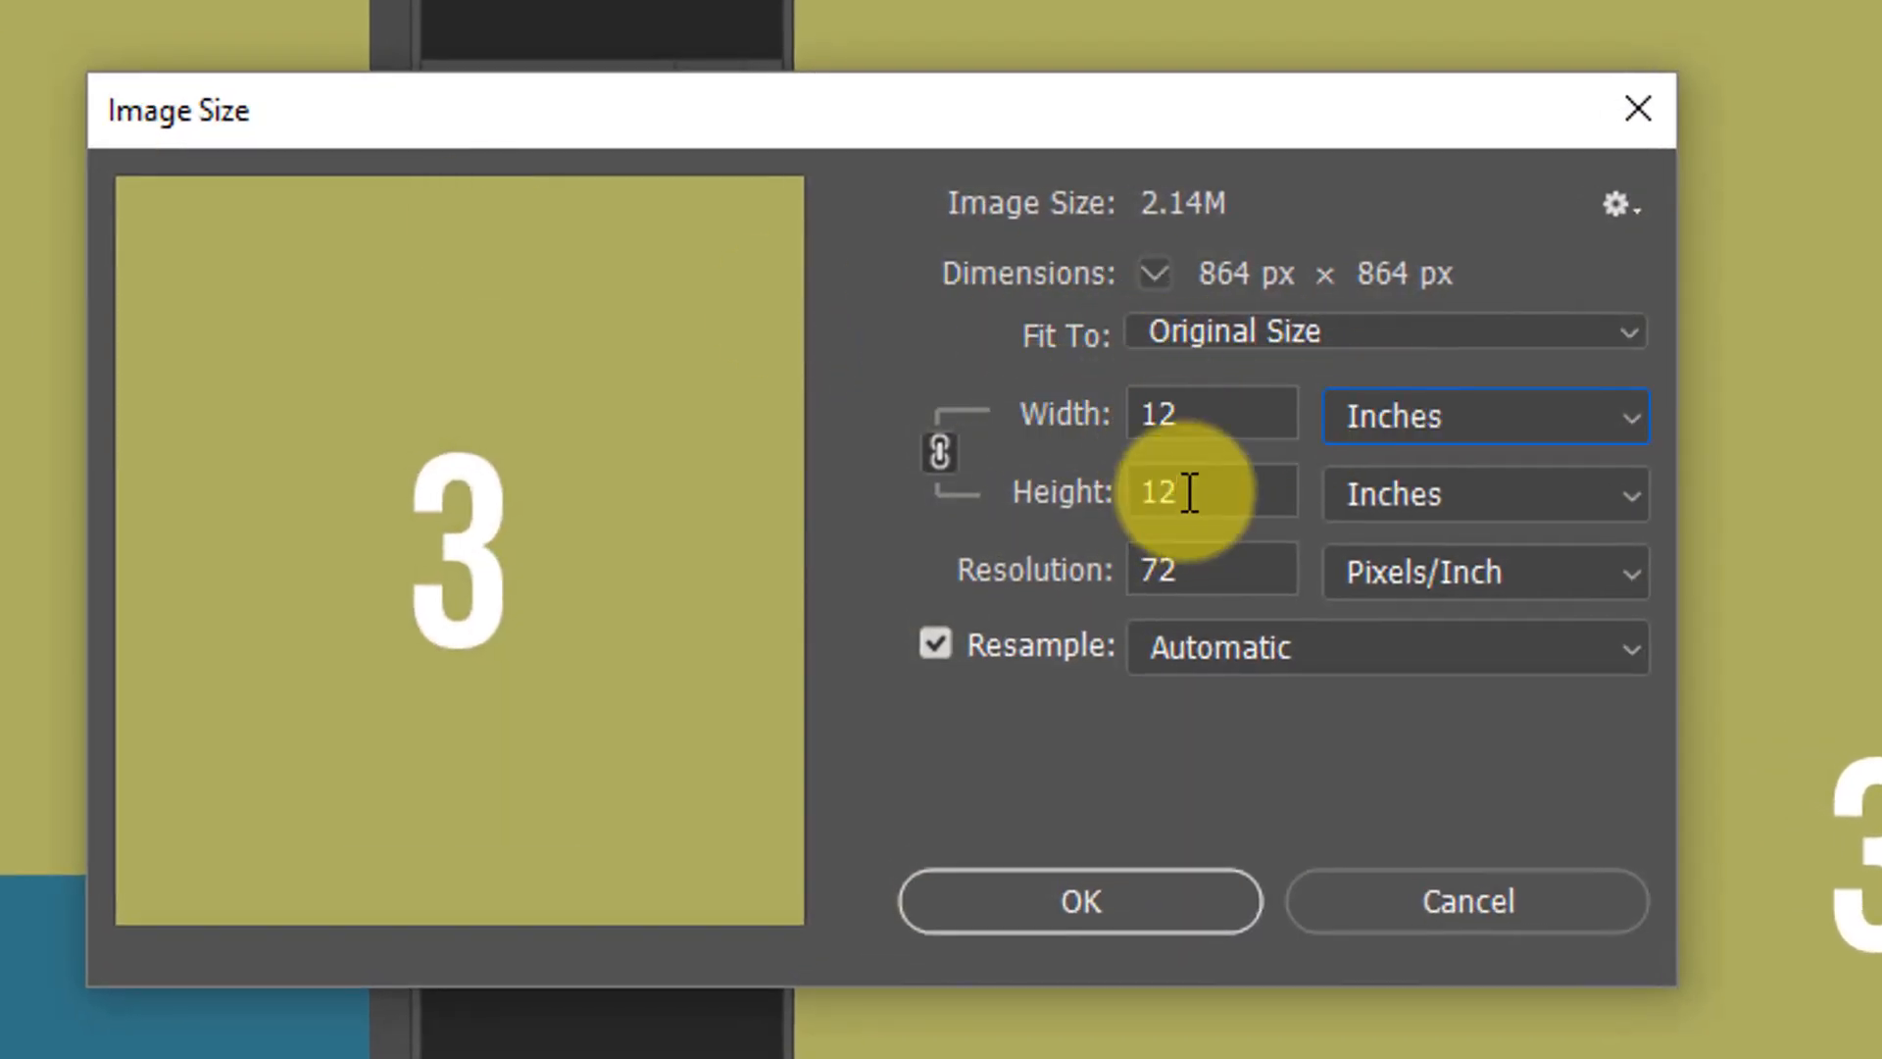
pyautogui.click(1508, 407)
pyautogui.click(1480, 512)
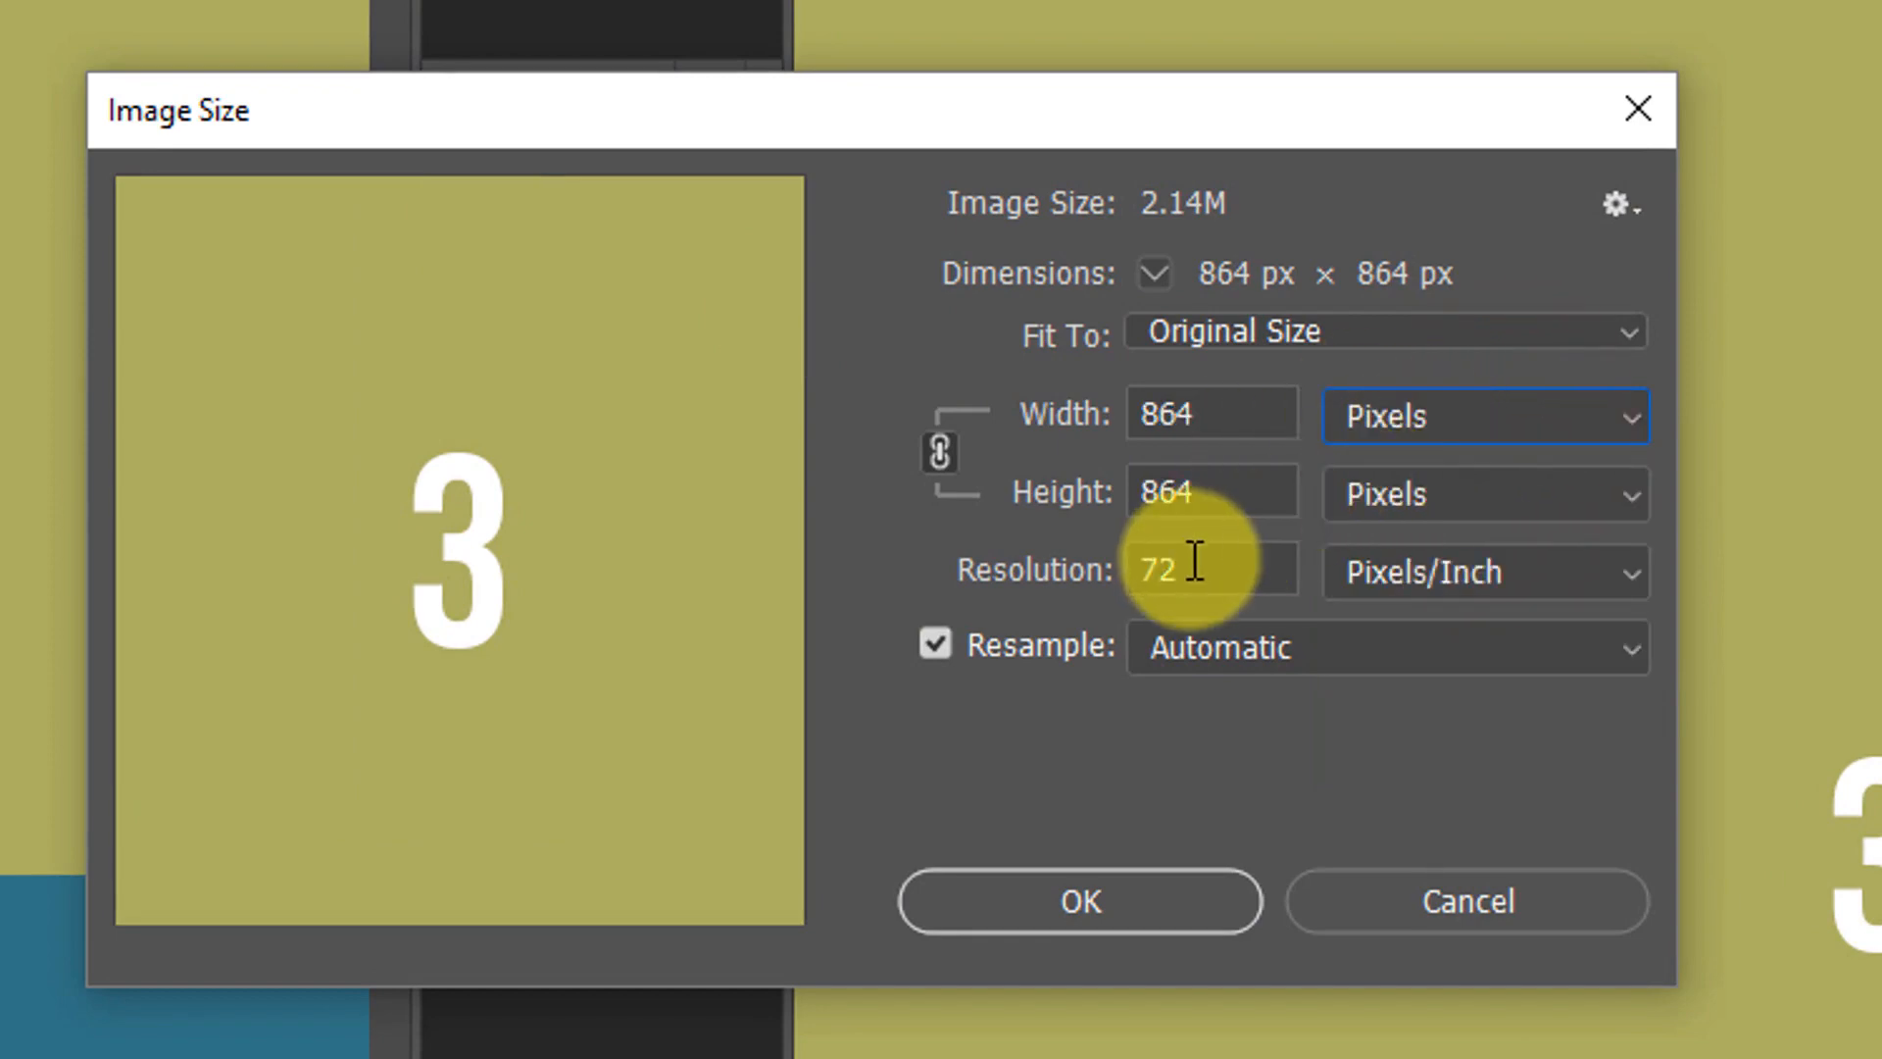
pyautogui.click(1392, 411)
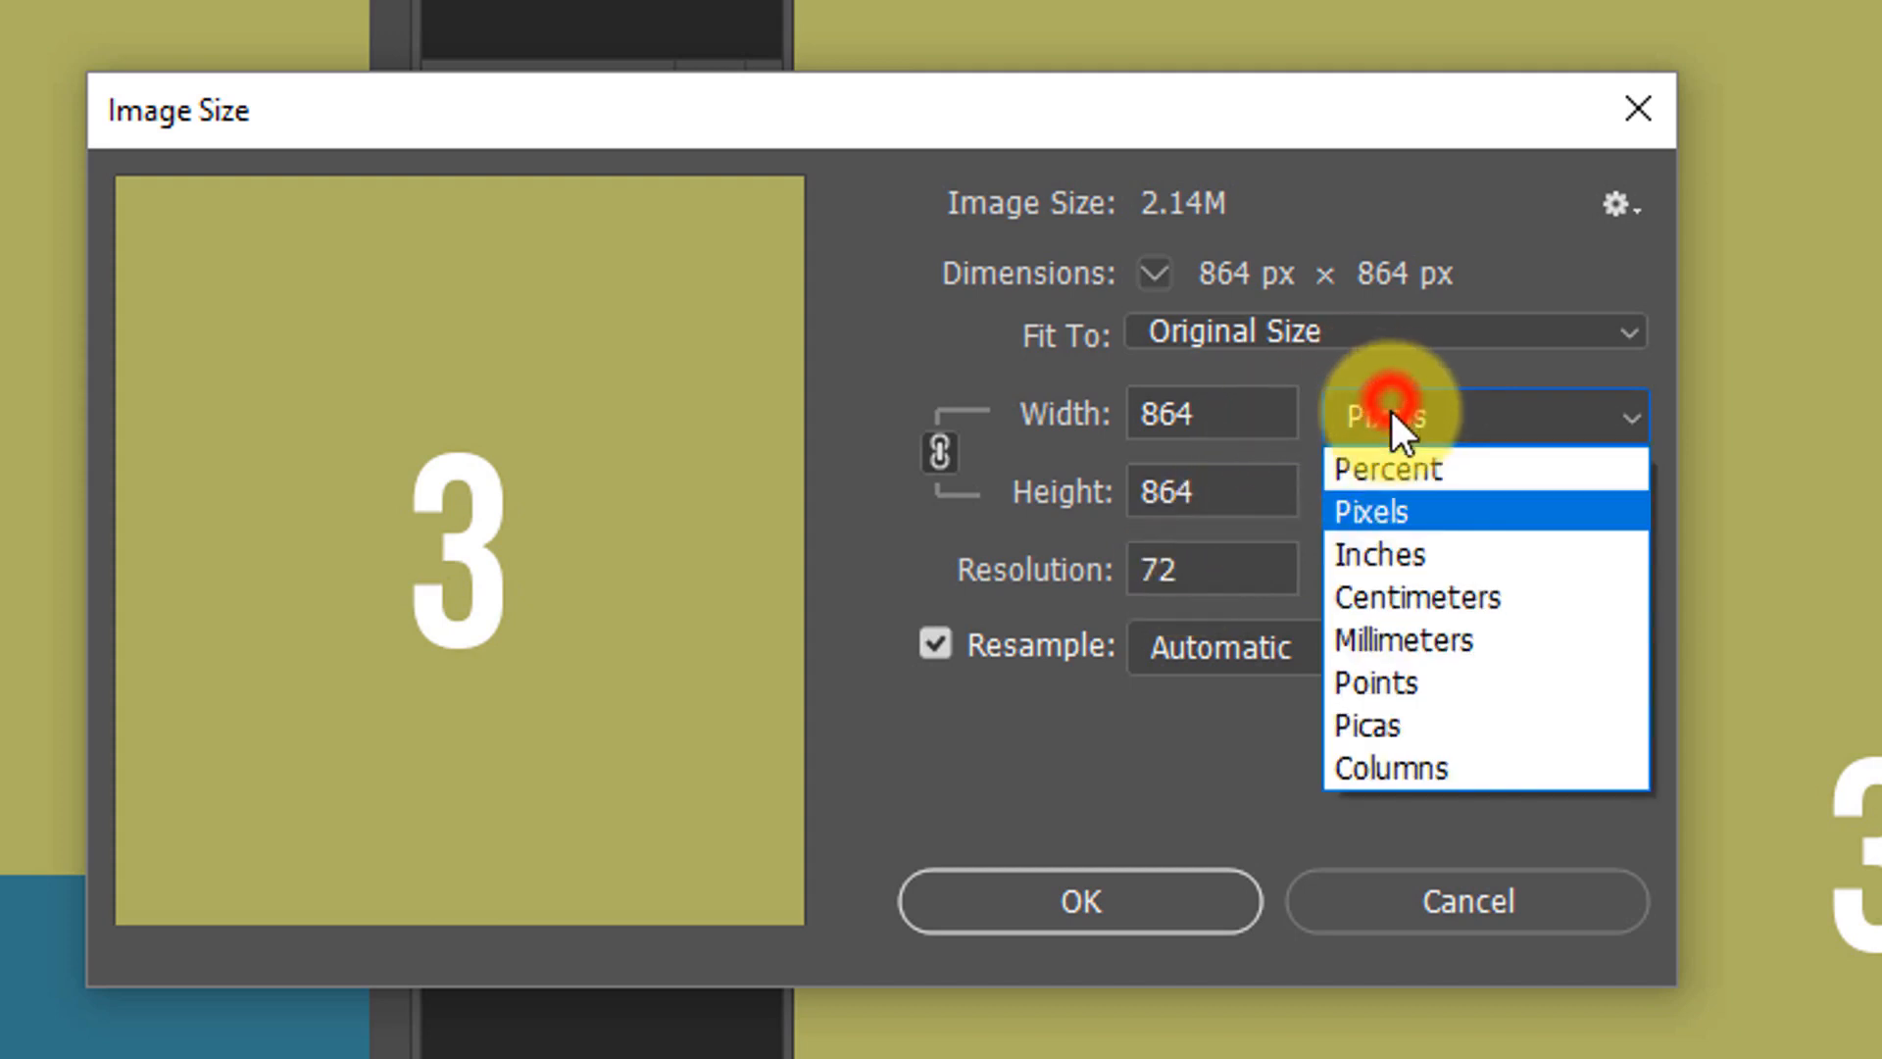
pyautogui.click(1379, 552)
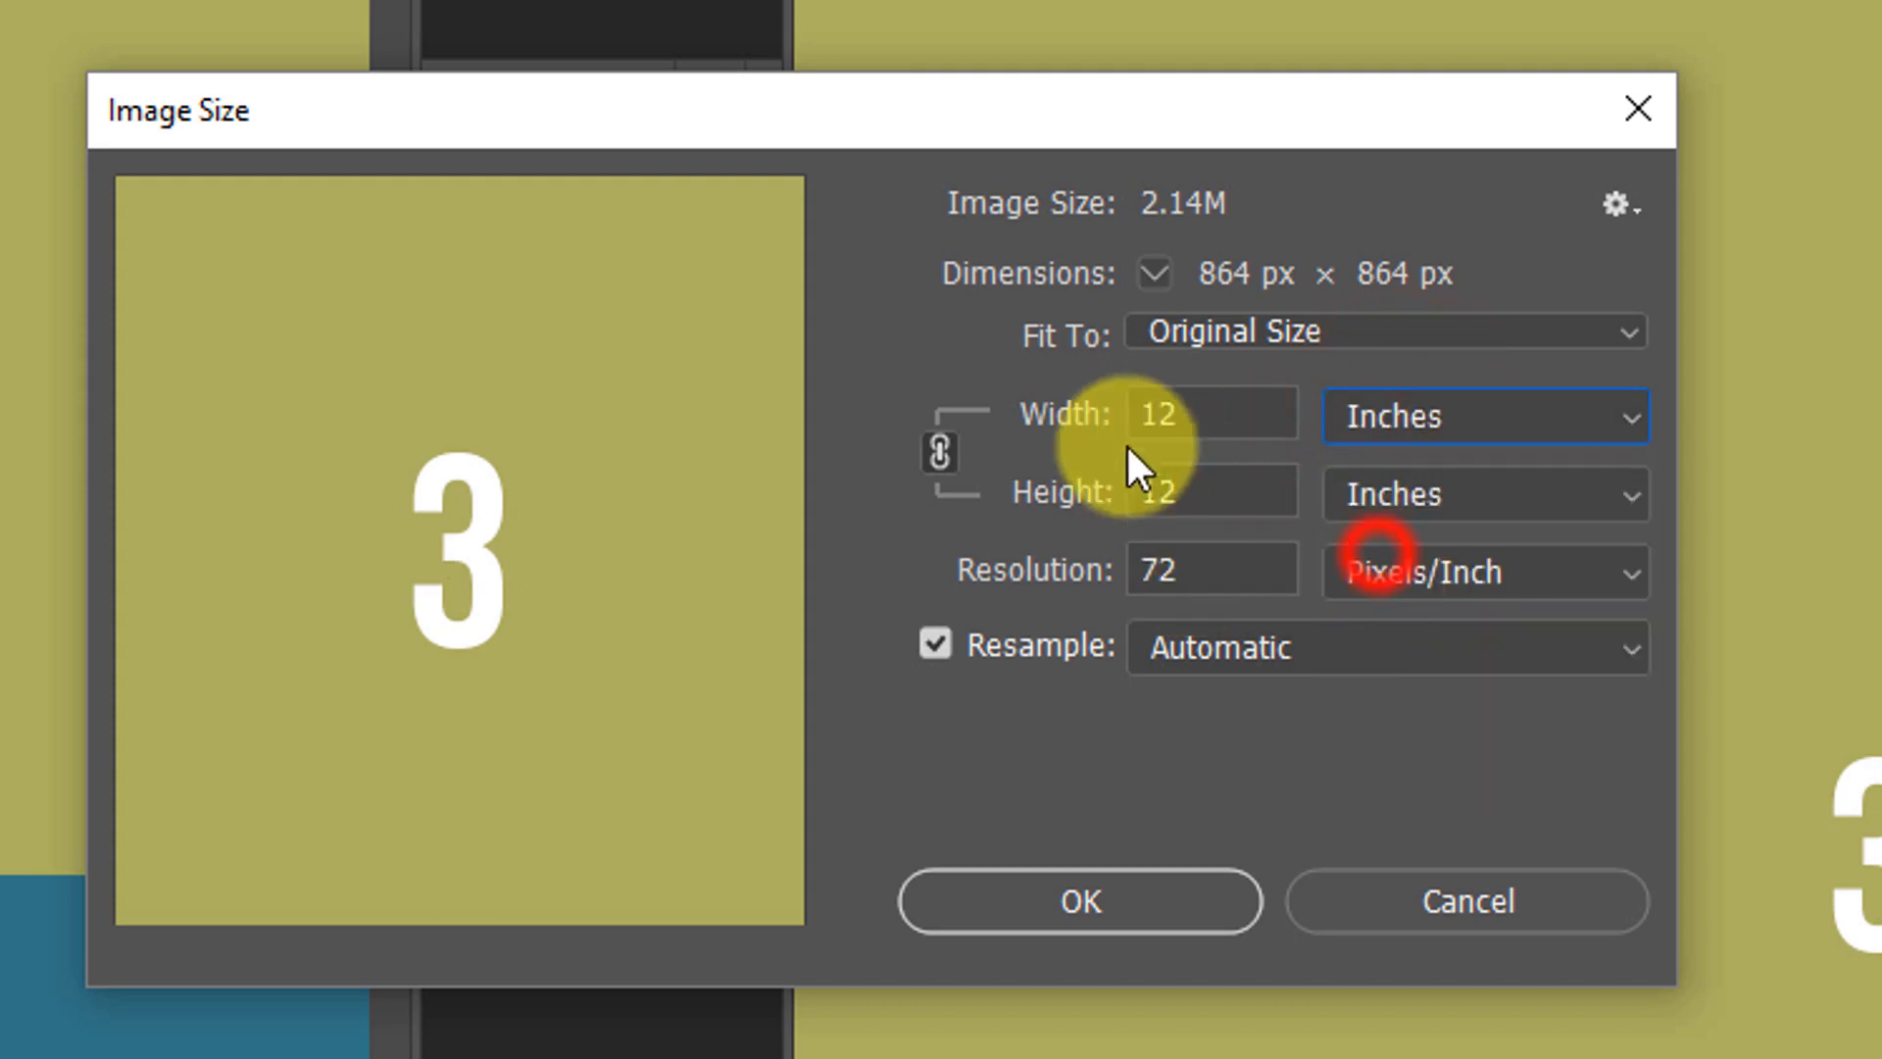
pyautogui.click(1420, 432)
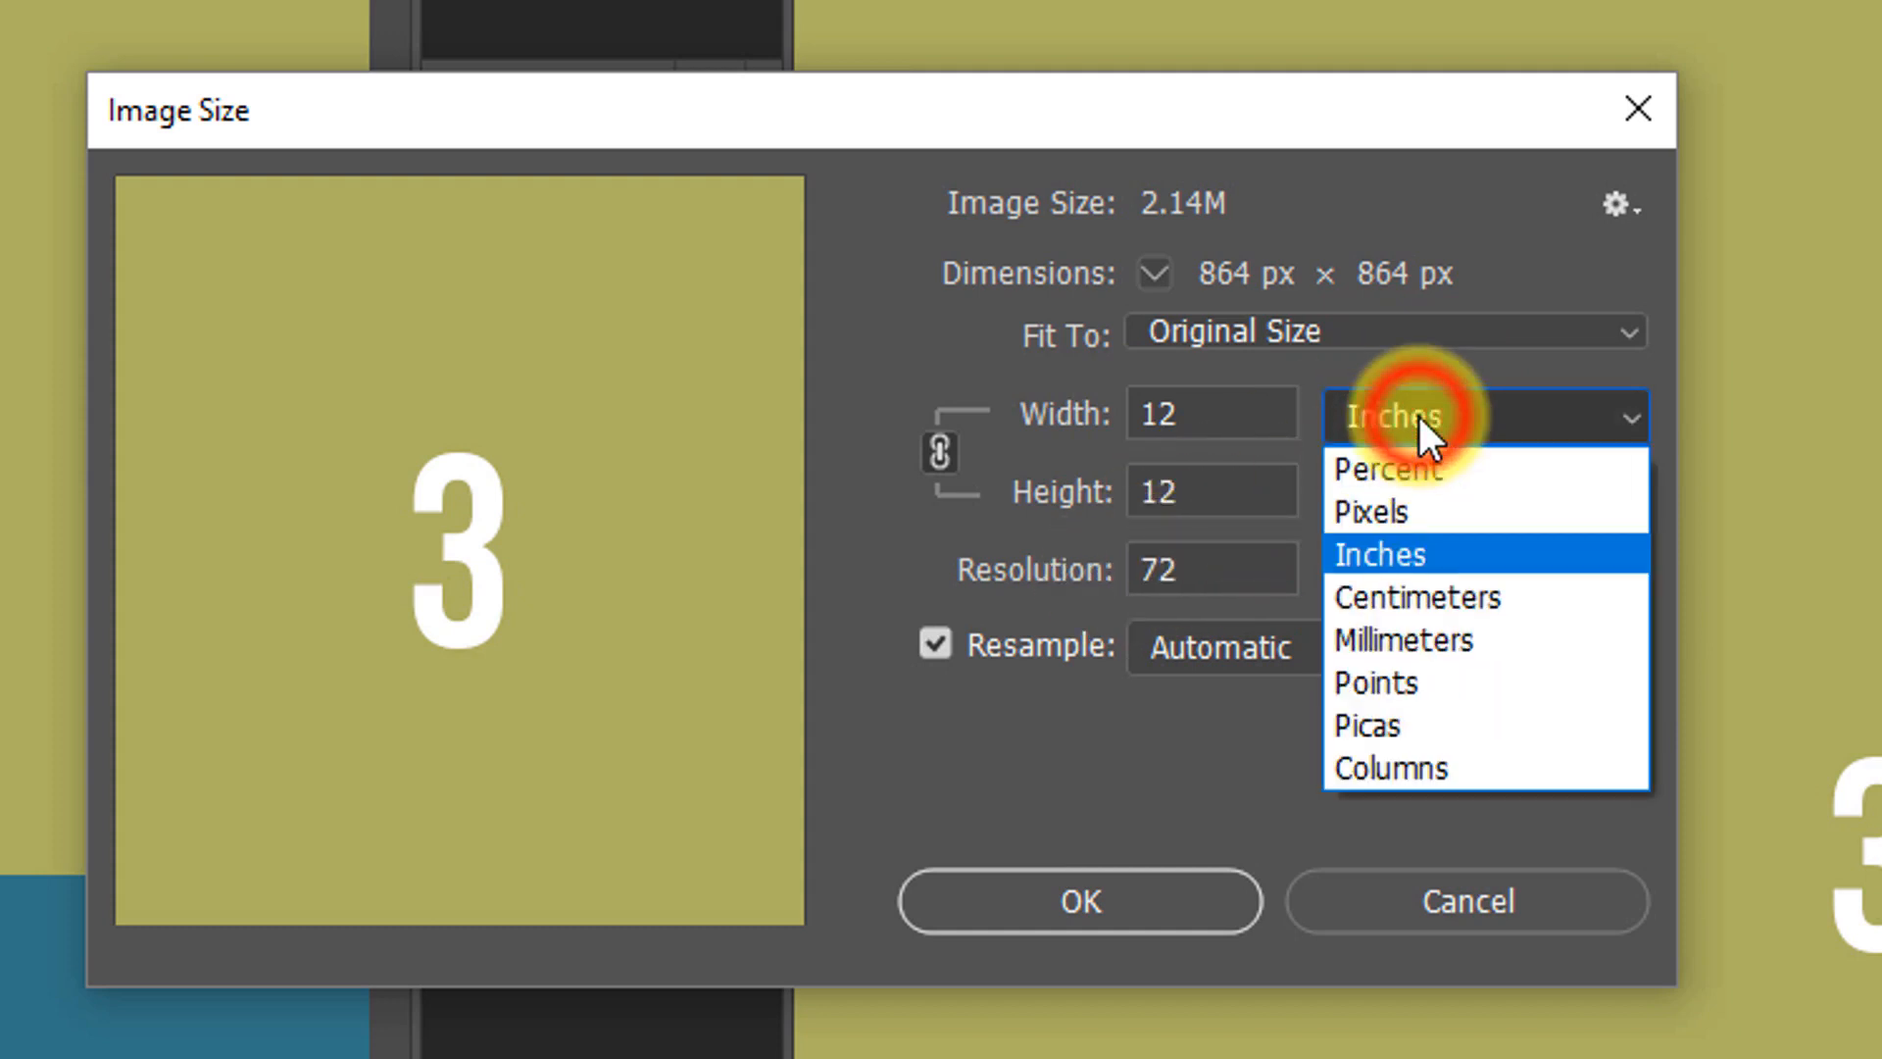
pyautogui.click(1386, 508)
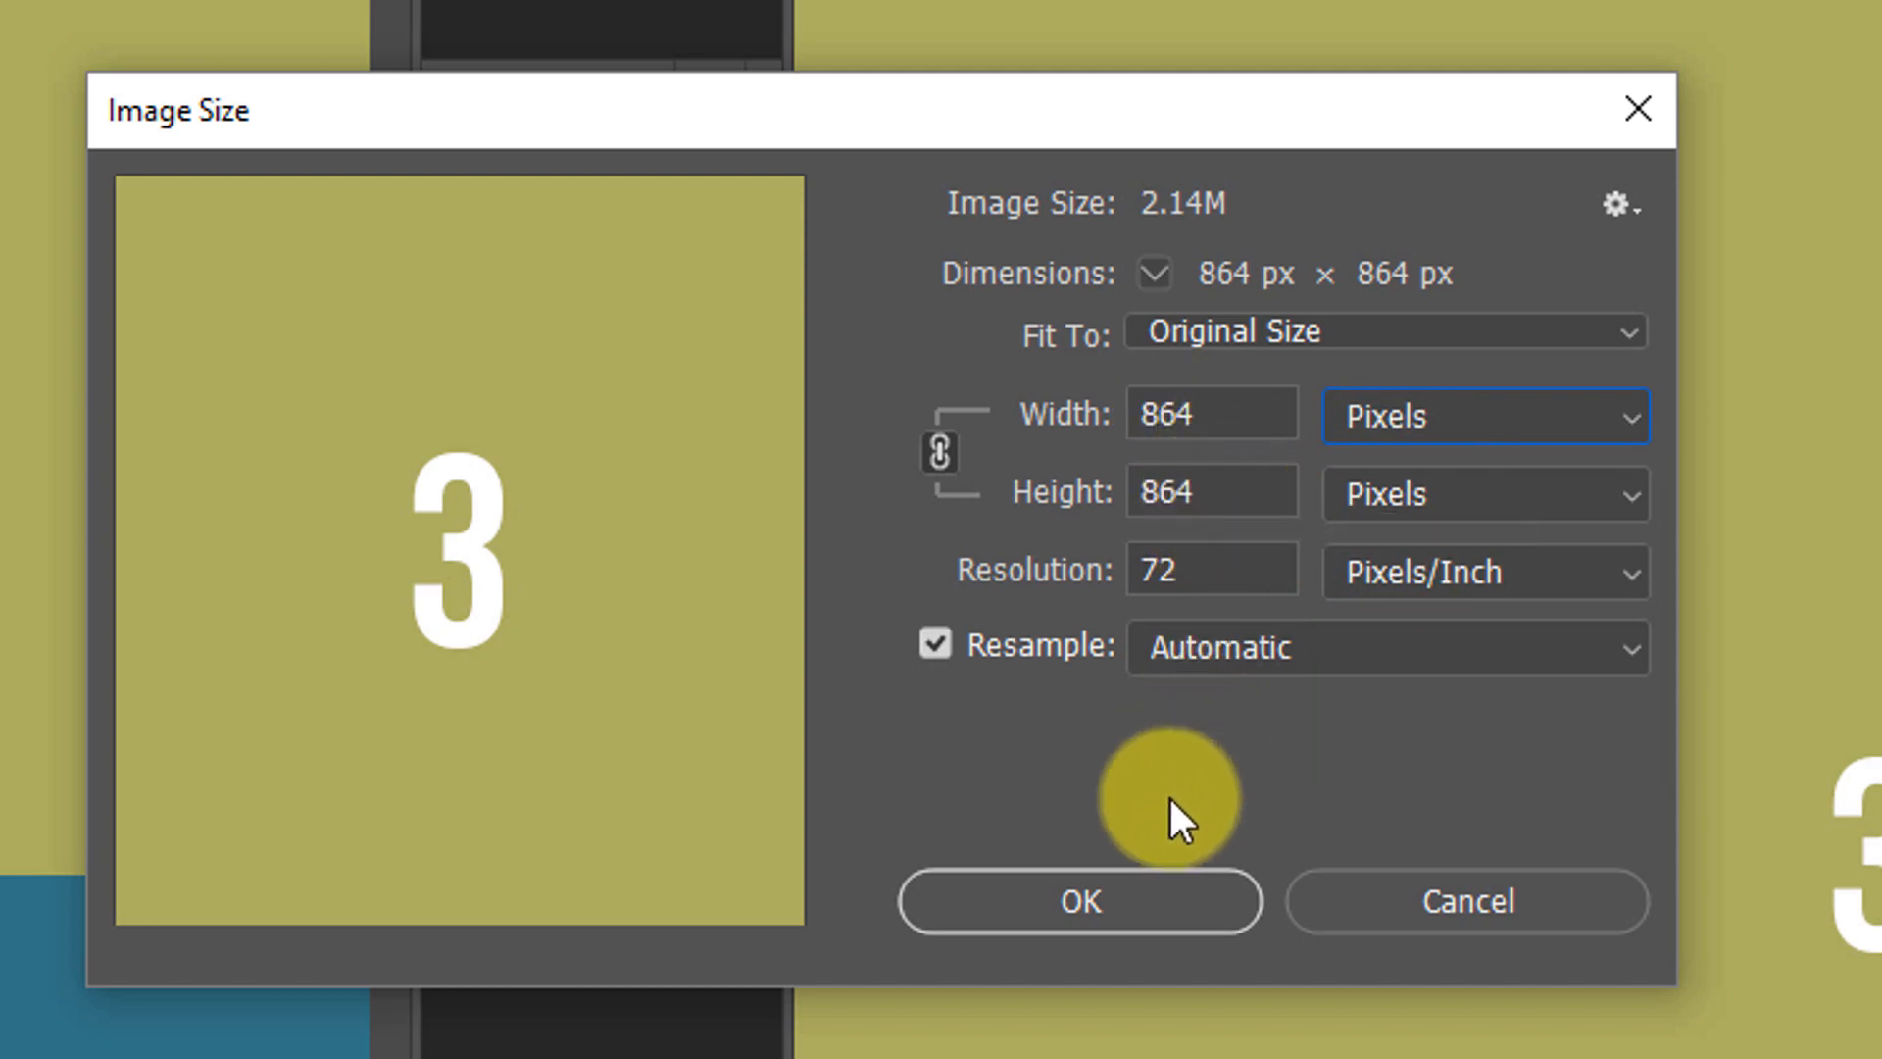
pyautogui.click(1127, 897)
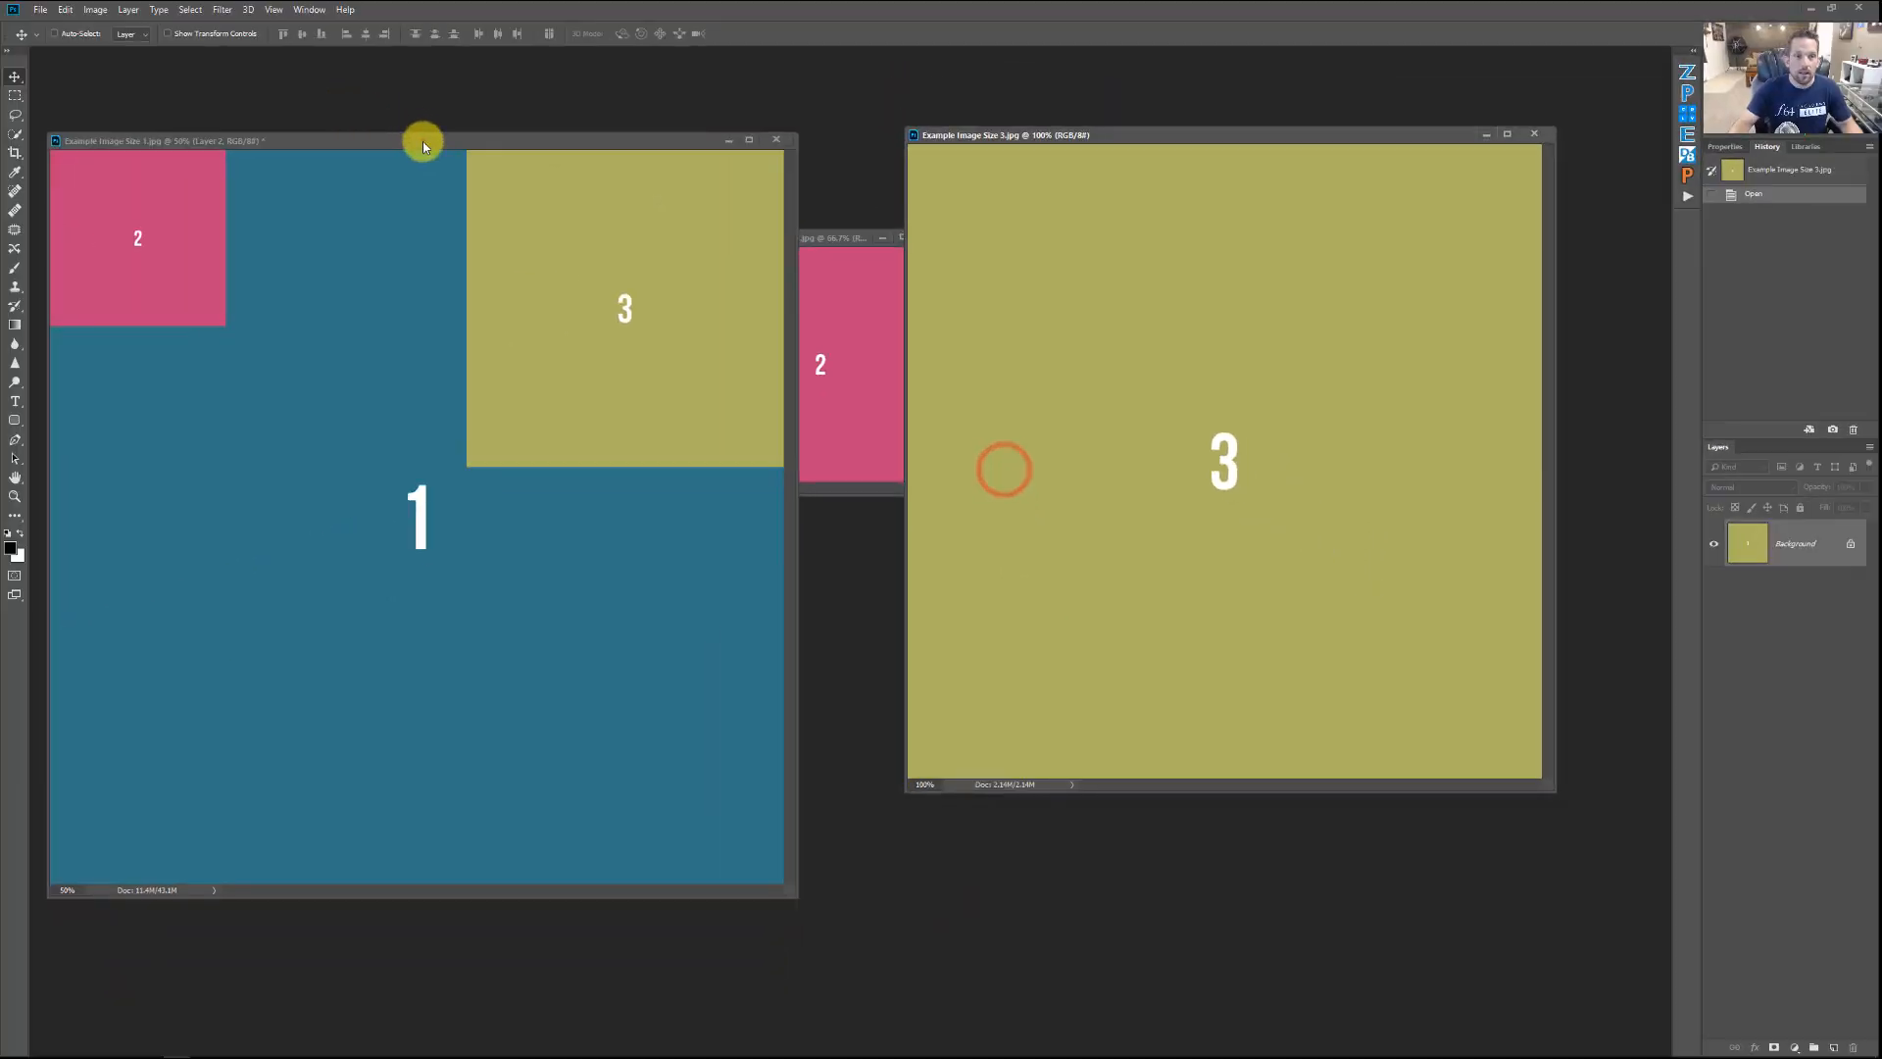
# Step: Compare the width and height of Example Image Size 1.jpg in pixels and inches in Image Size, ending on Pixels
pyautogui.click(424, 144)
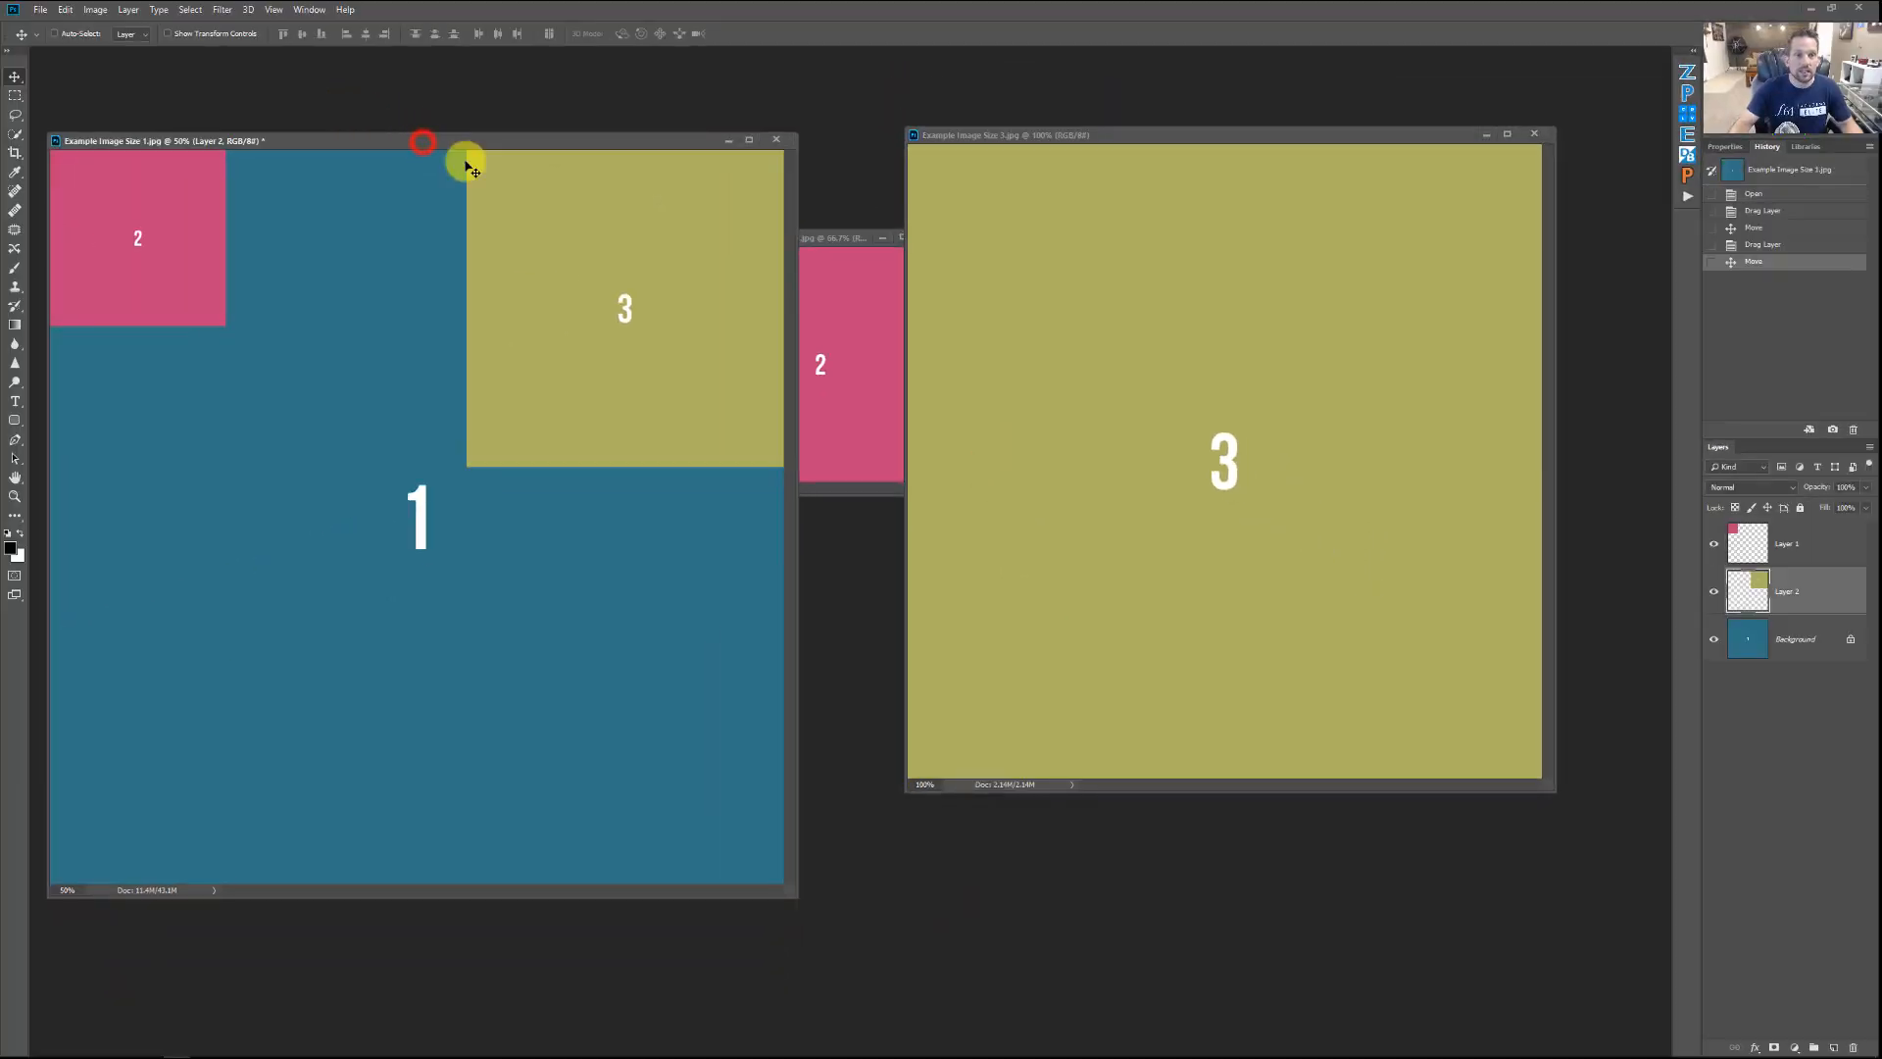
pyautogui.click(95, 9)
pyautogui.click(102, 120)
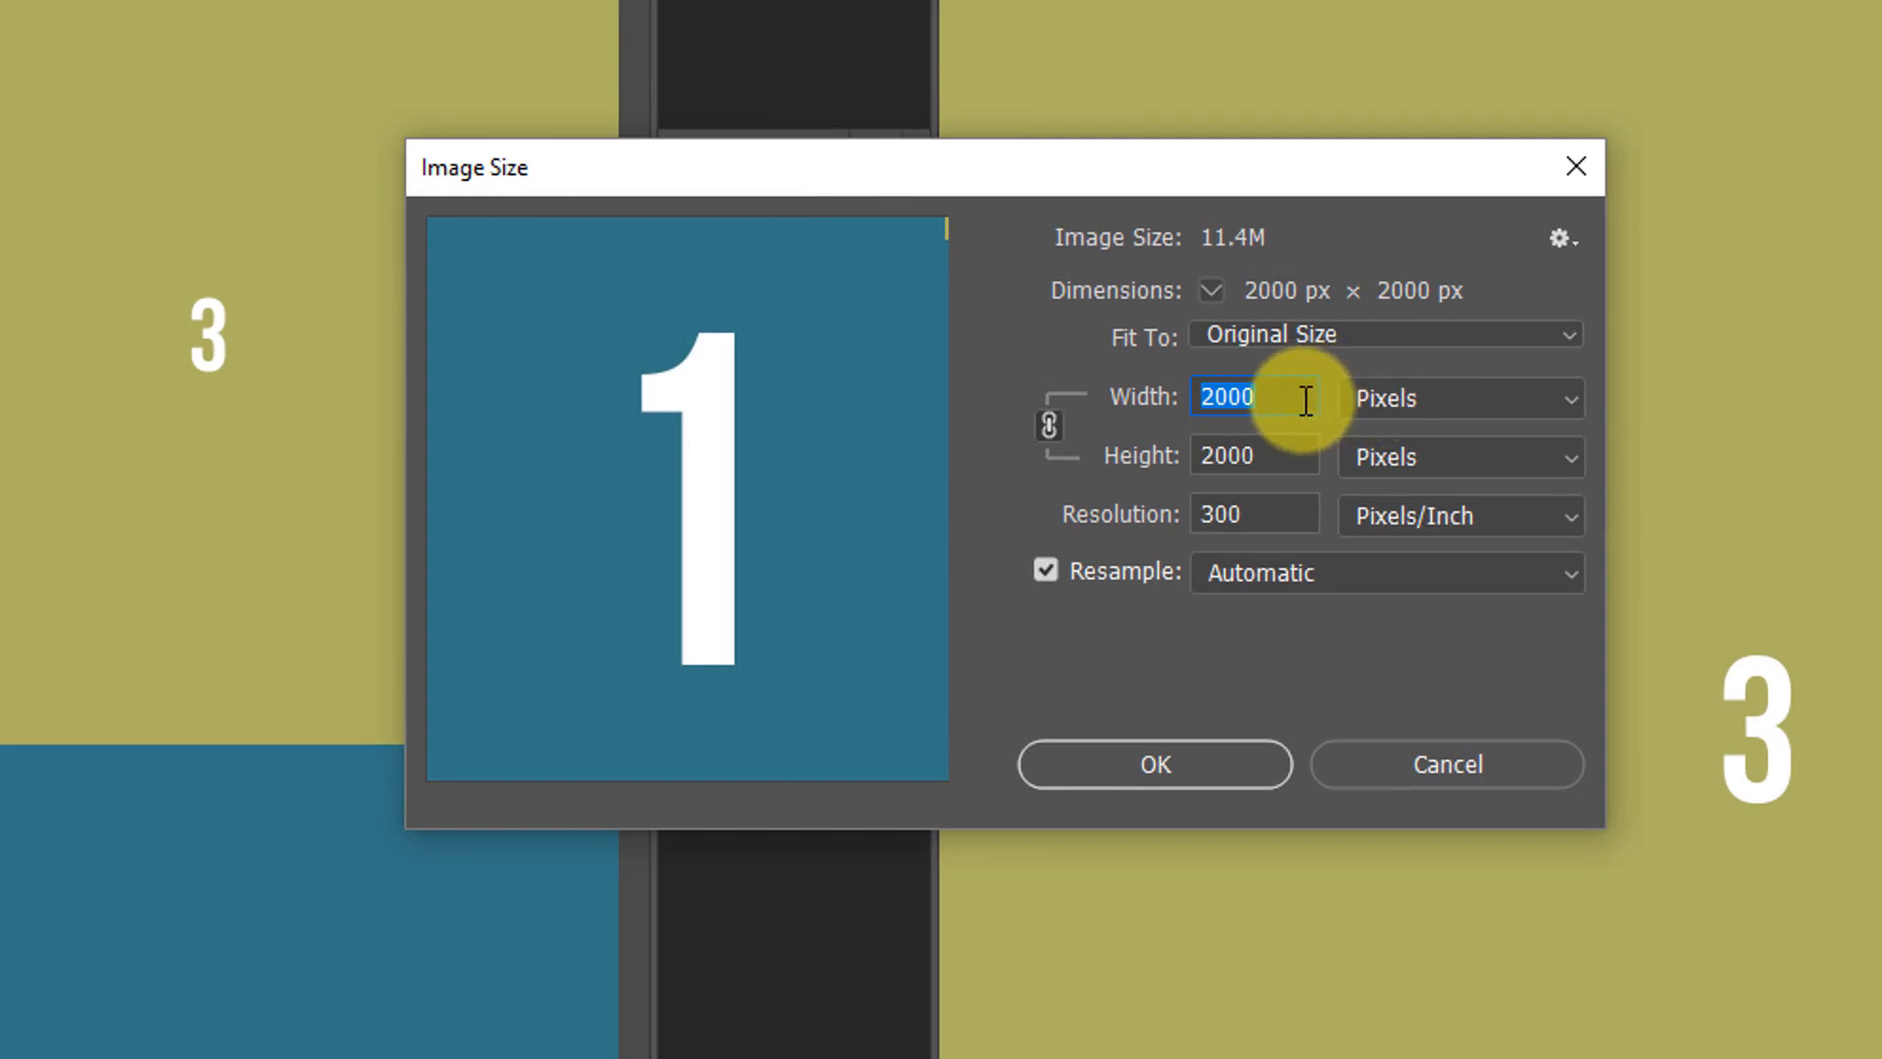
pyautogui.click(1378, 410)
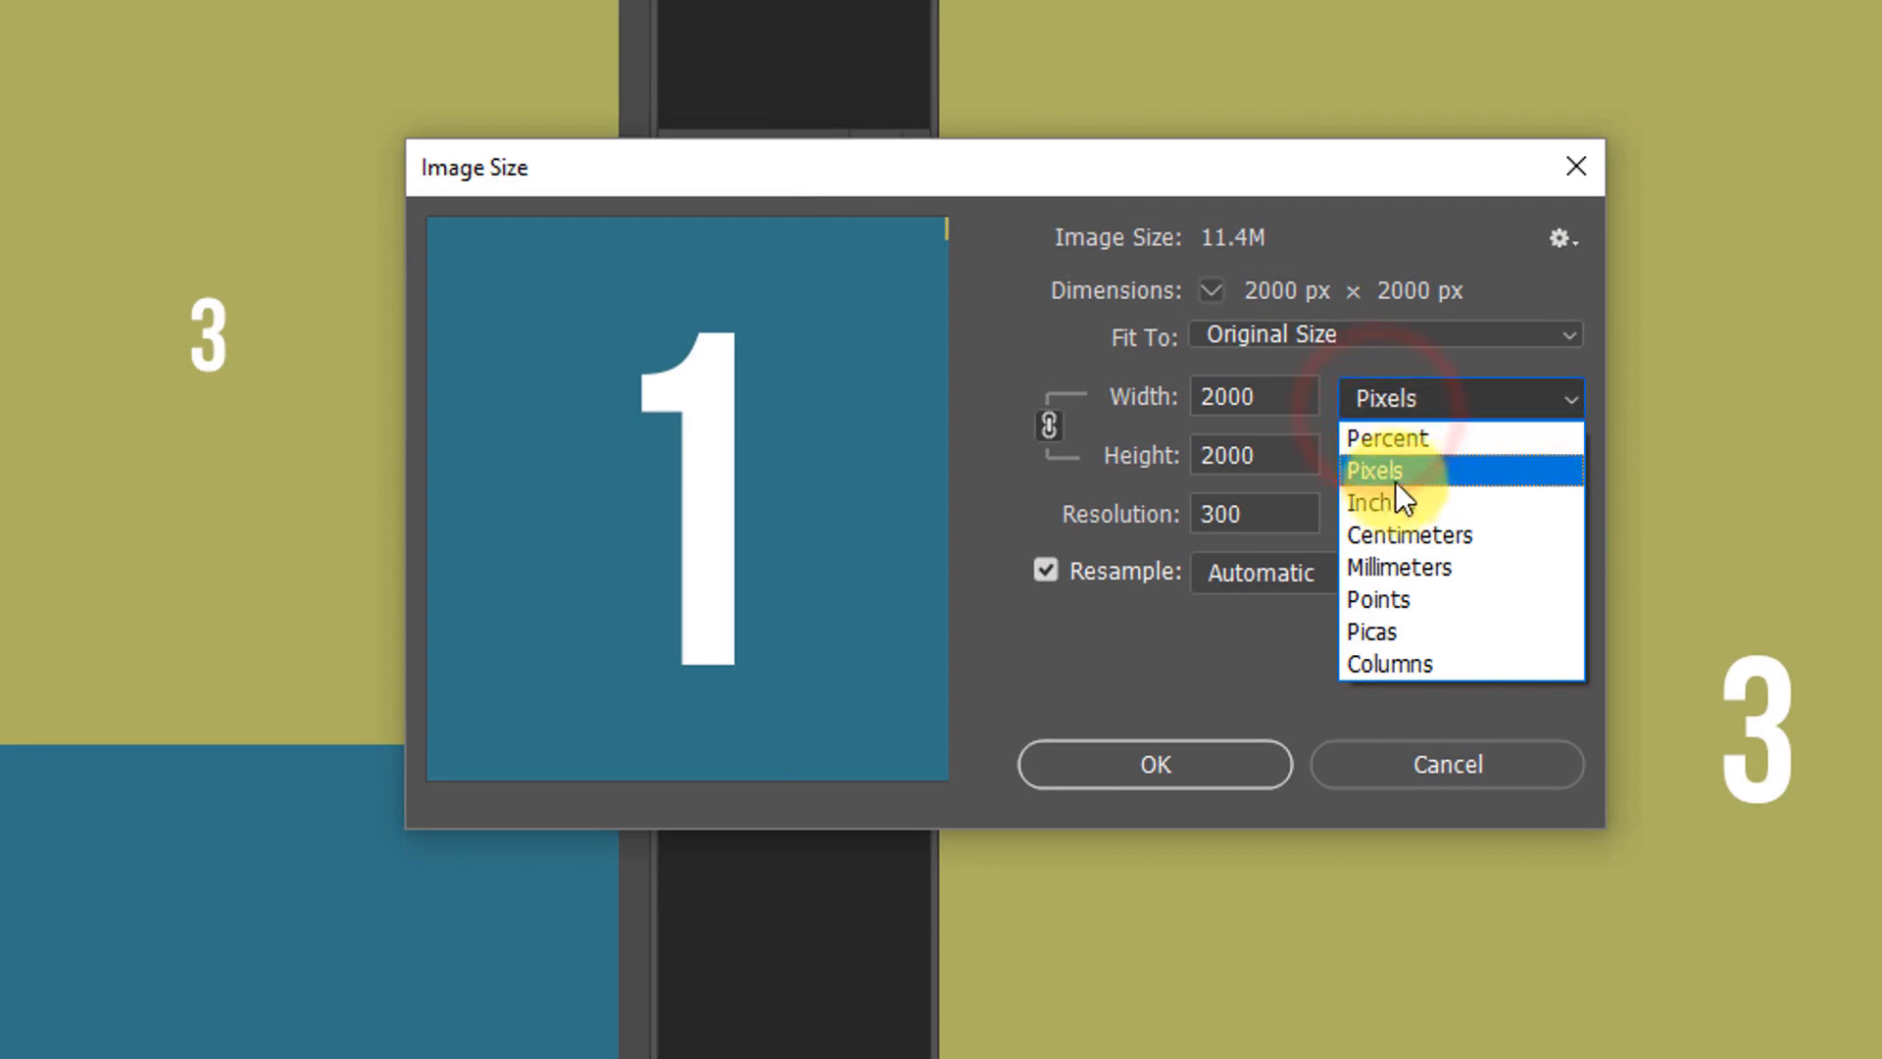
pyautogui.click(1396, 502)
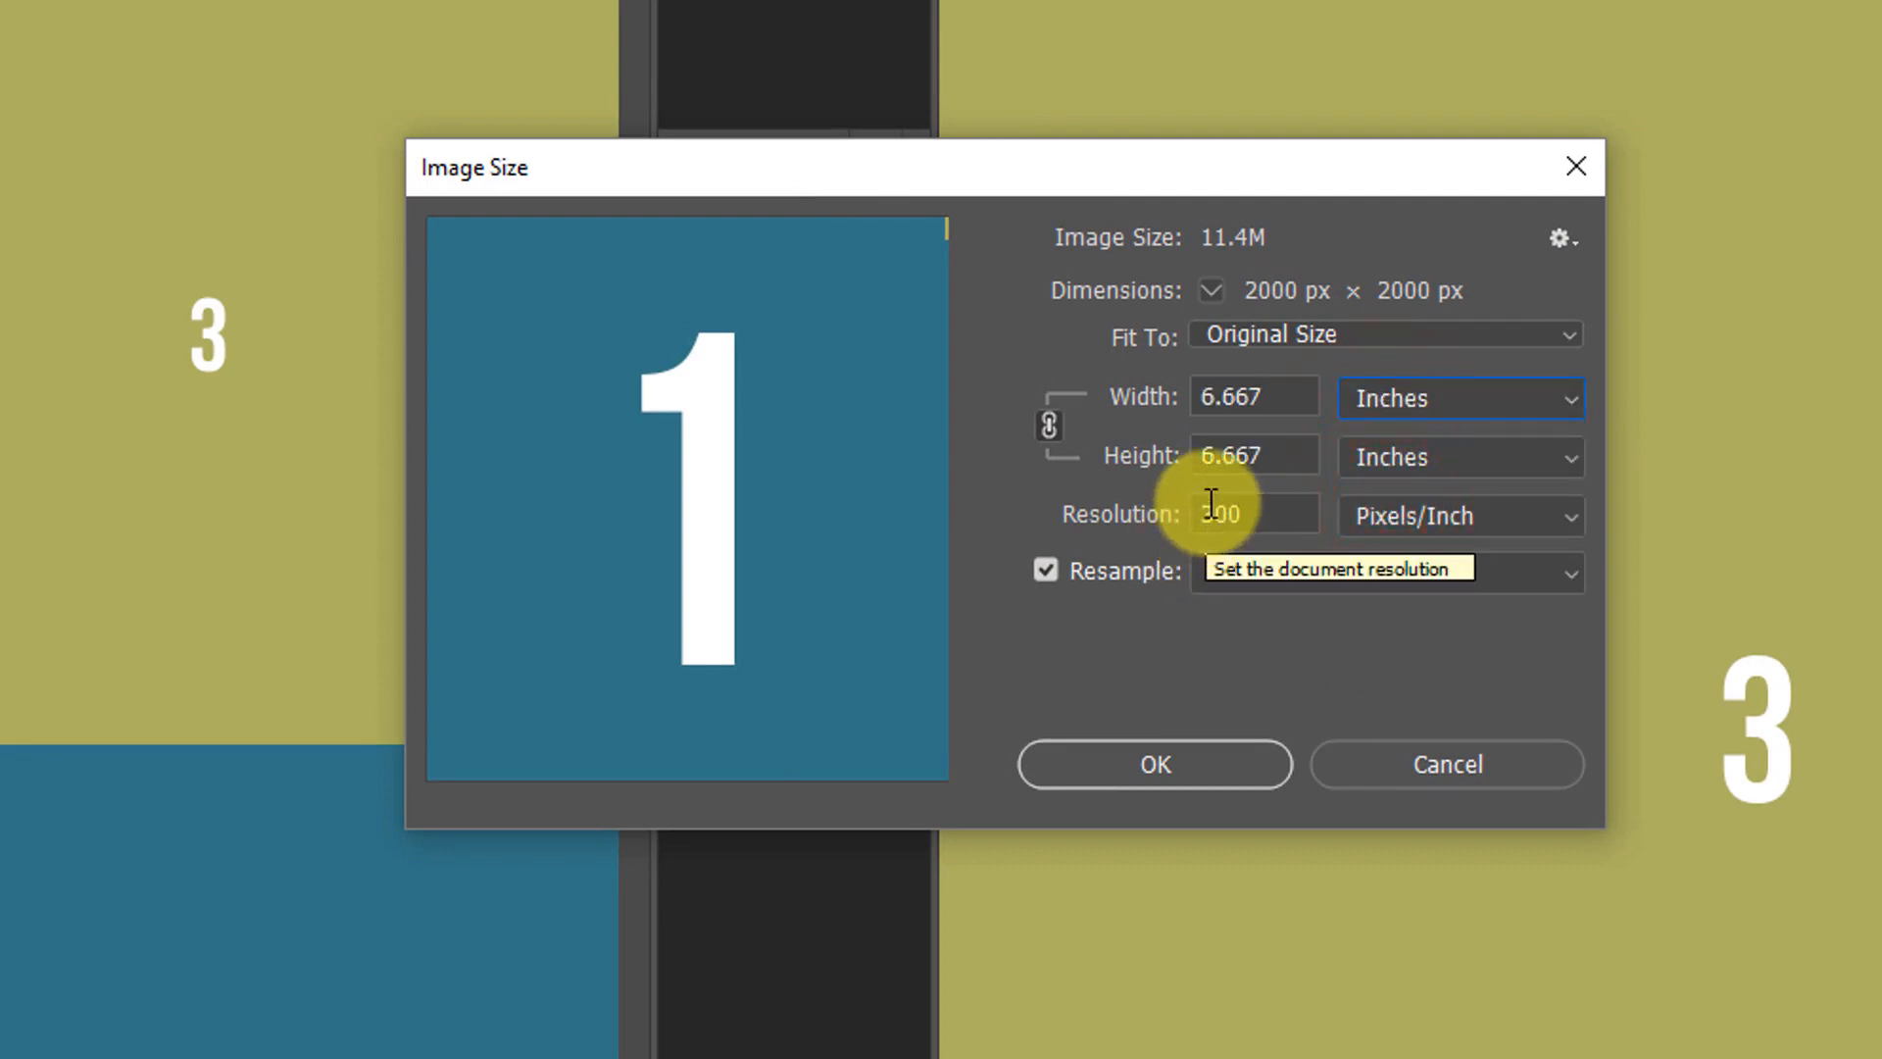
pyautogui.click(1441, 396)
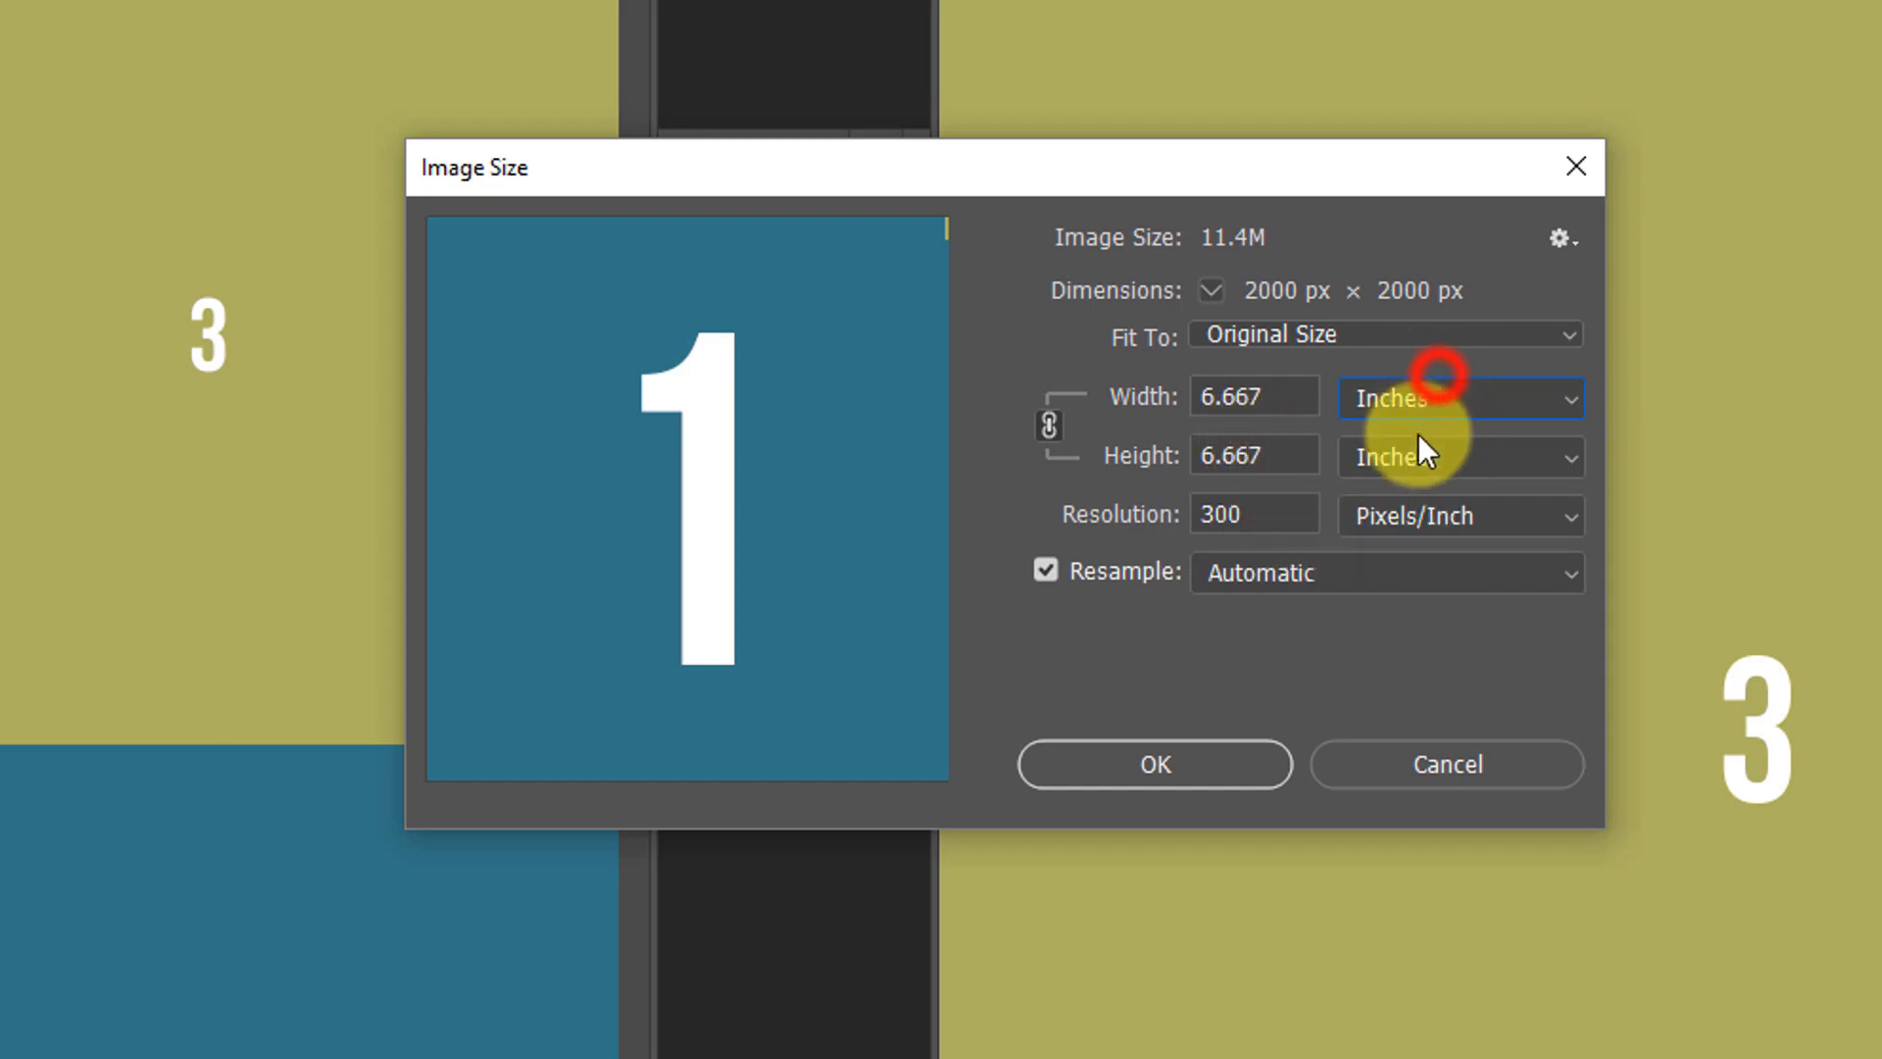
pyautogui.click(1413, 469)
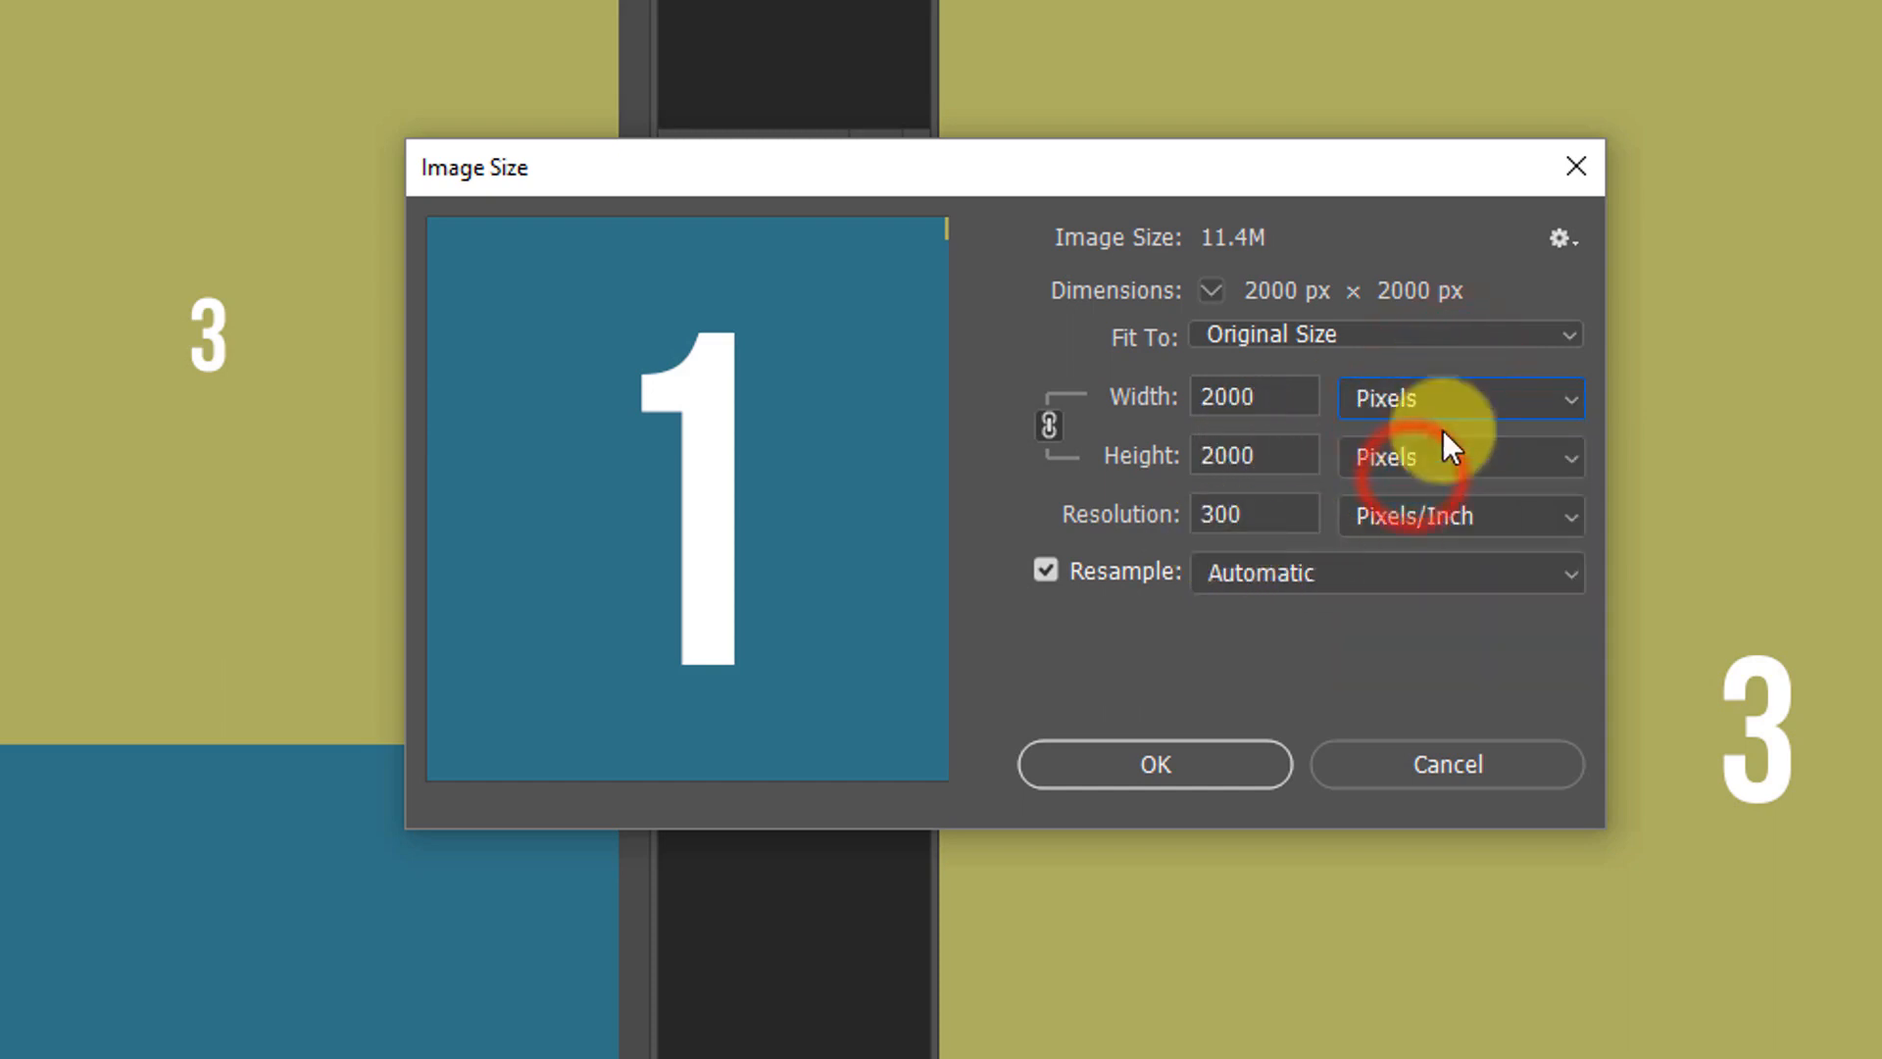
pyautogui.click(1147, 762)
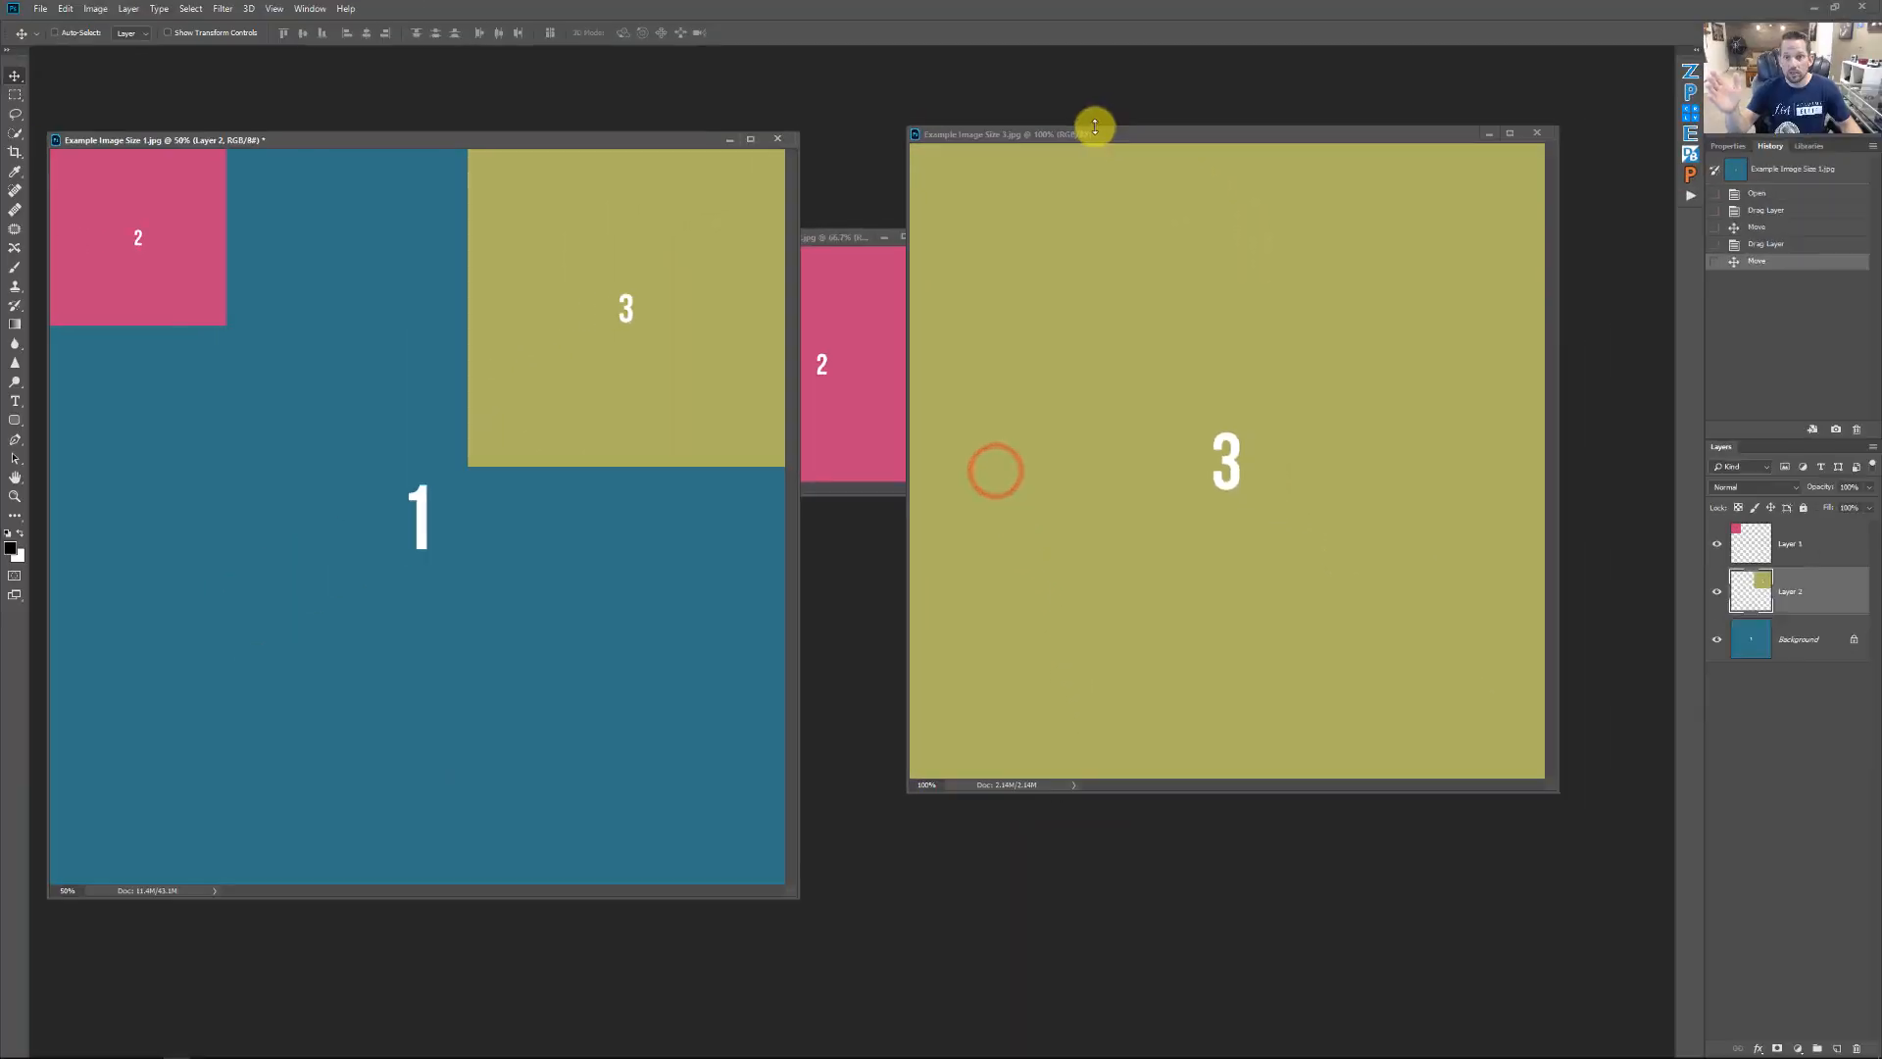
# Step: Move the Example Image Size 3.jpg window closer to image 1 and make Example Image Size 1.jpg the active document
pyautogui.click(1094, 127)
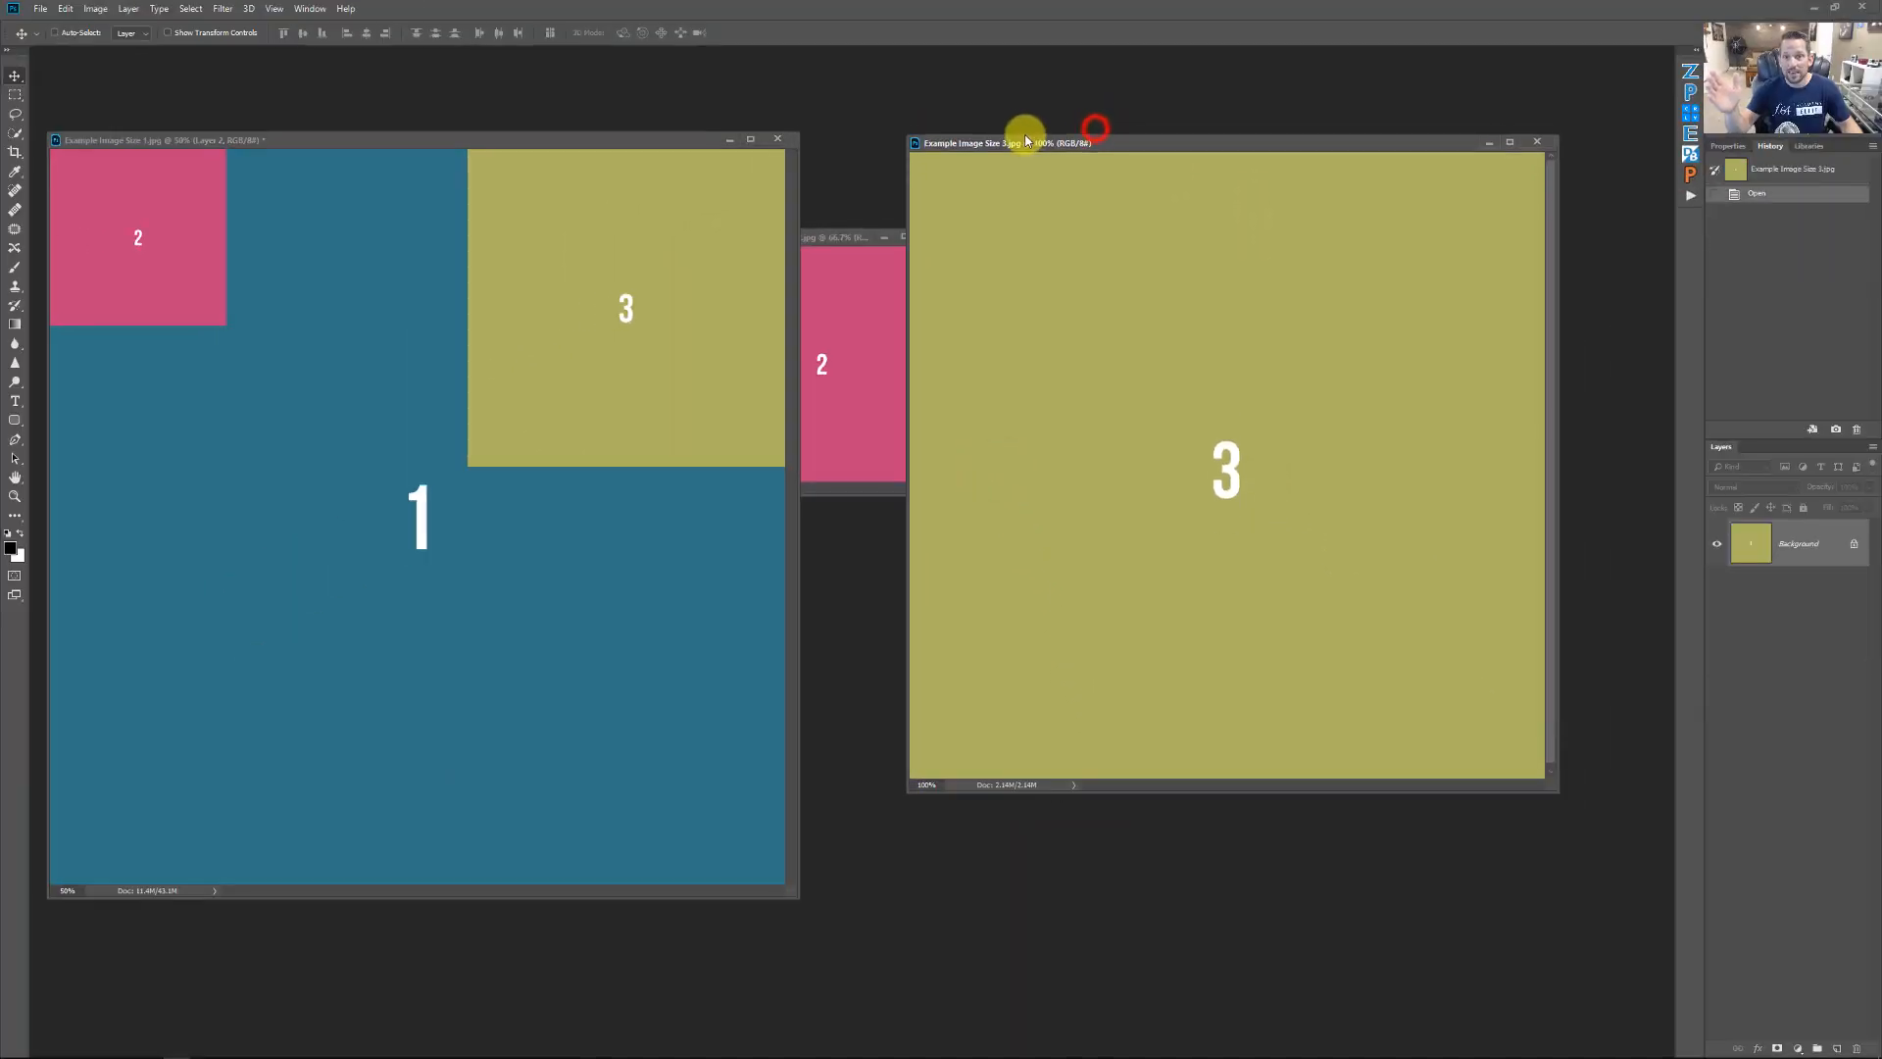
pyautogui.moveTo(1029, 137); pyautogui.dragTo(967, 138)
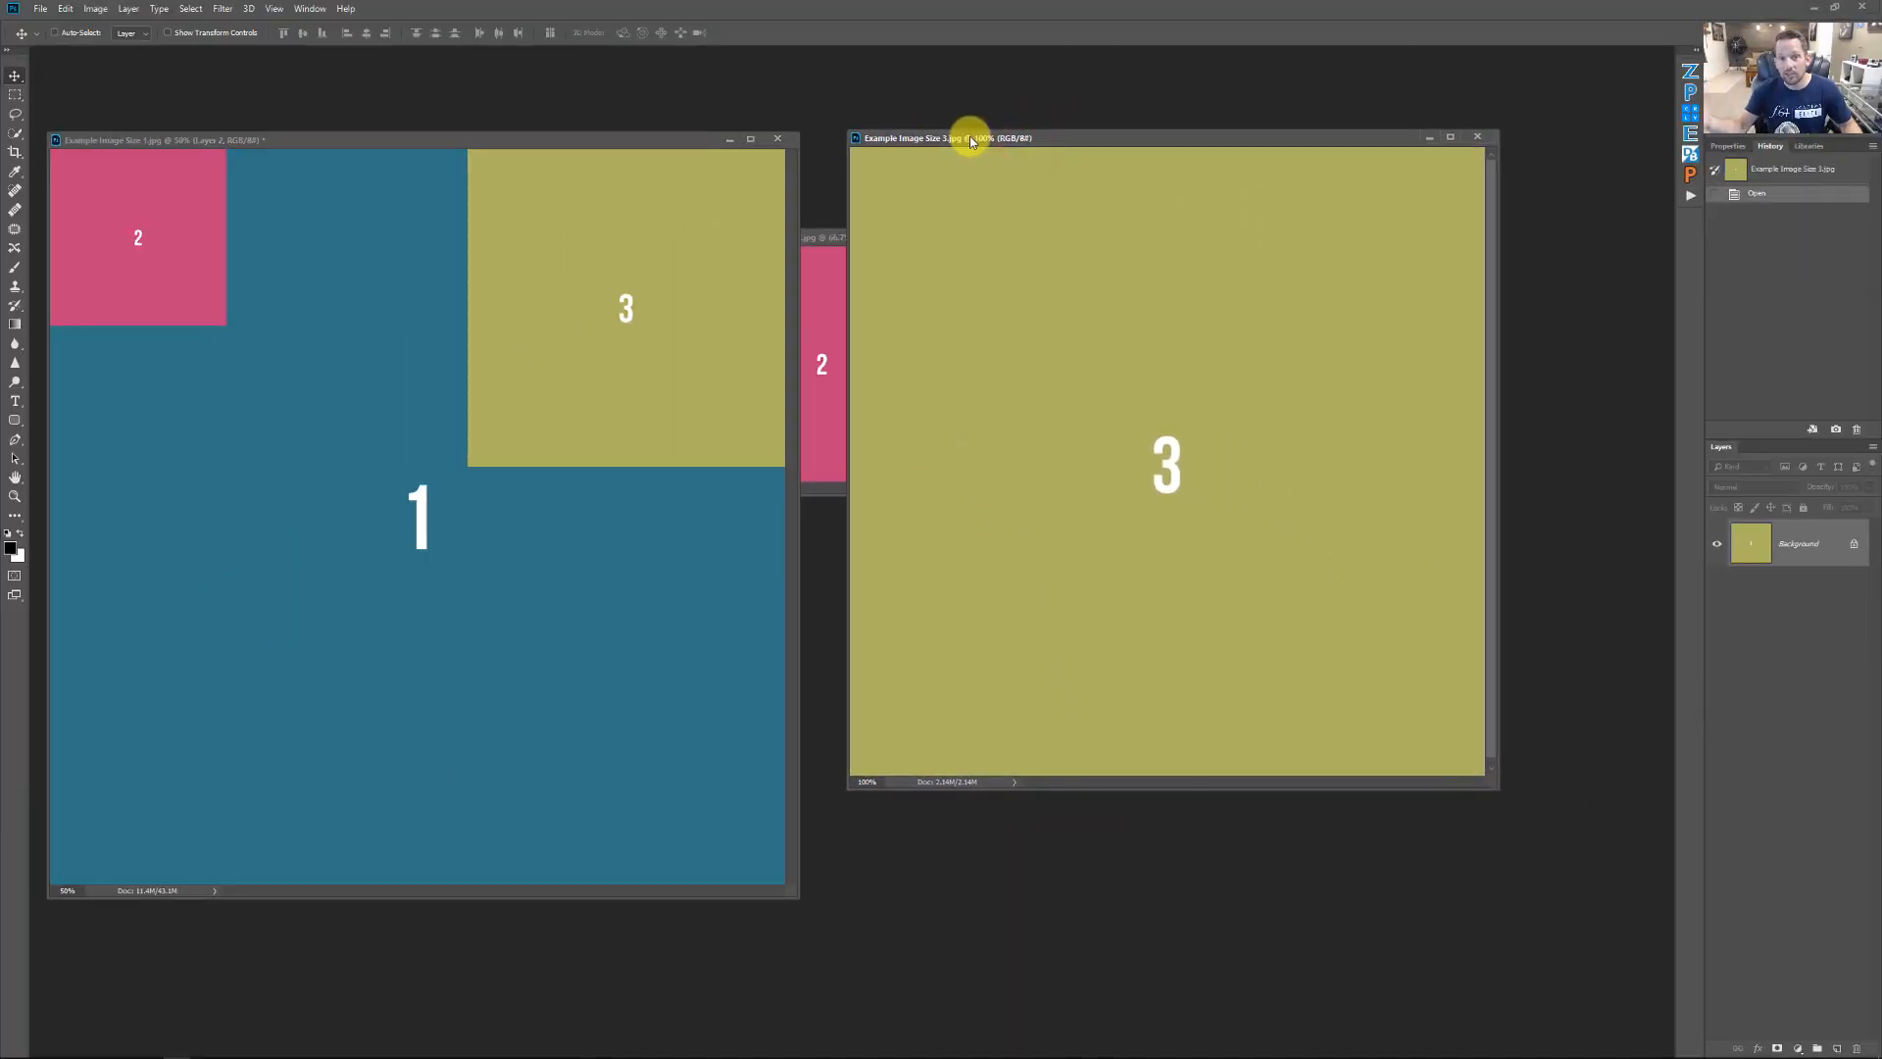
pyautogui.click(505, 145)
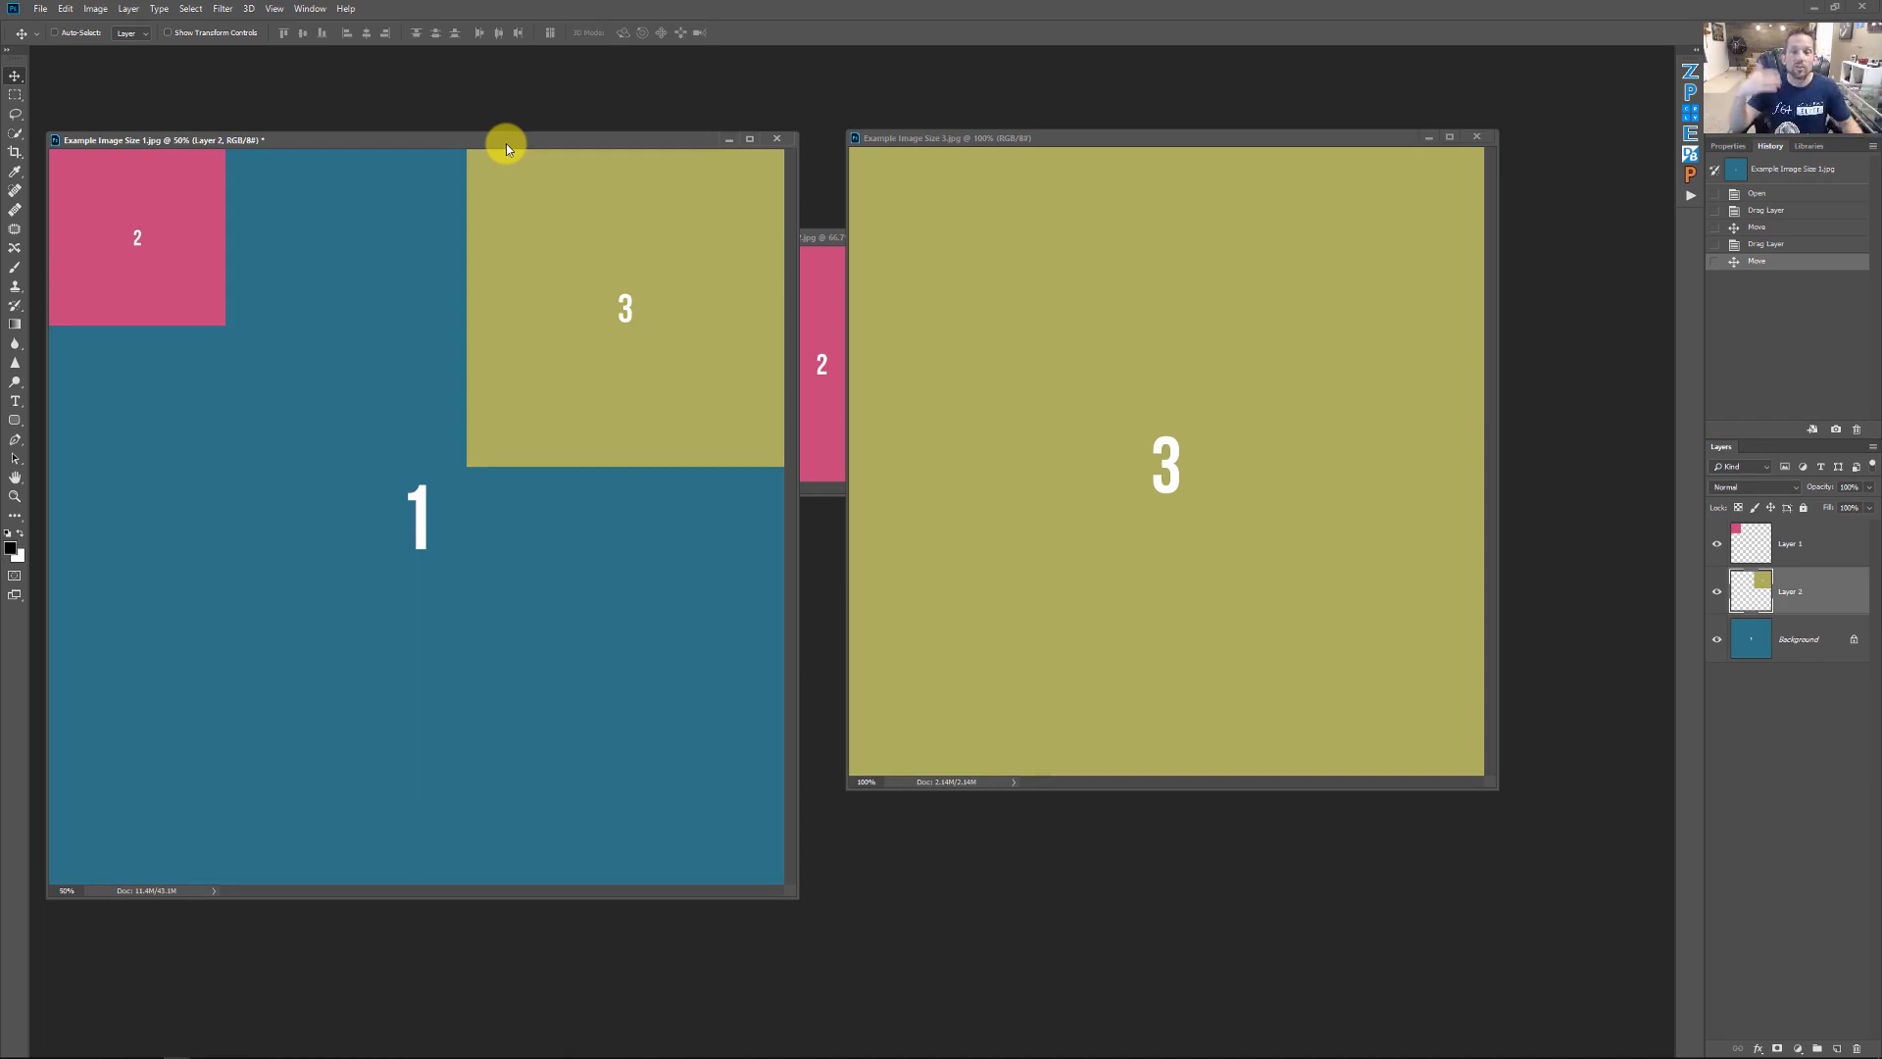
# Step: Open Image Size for Example Image Size 3.jpg, switch to Calculator beneath the dialog, and multiply 864 by 864
pyautogui.click(990, 139)
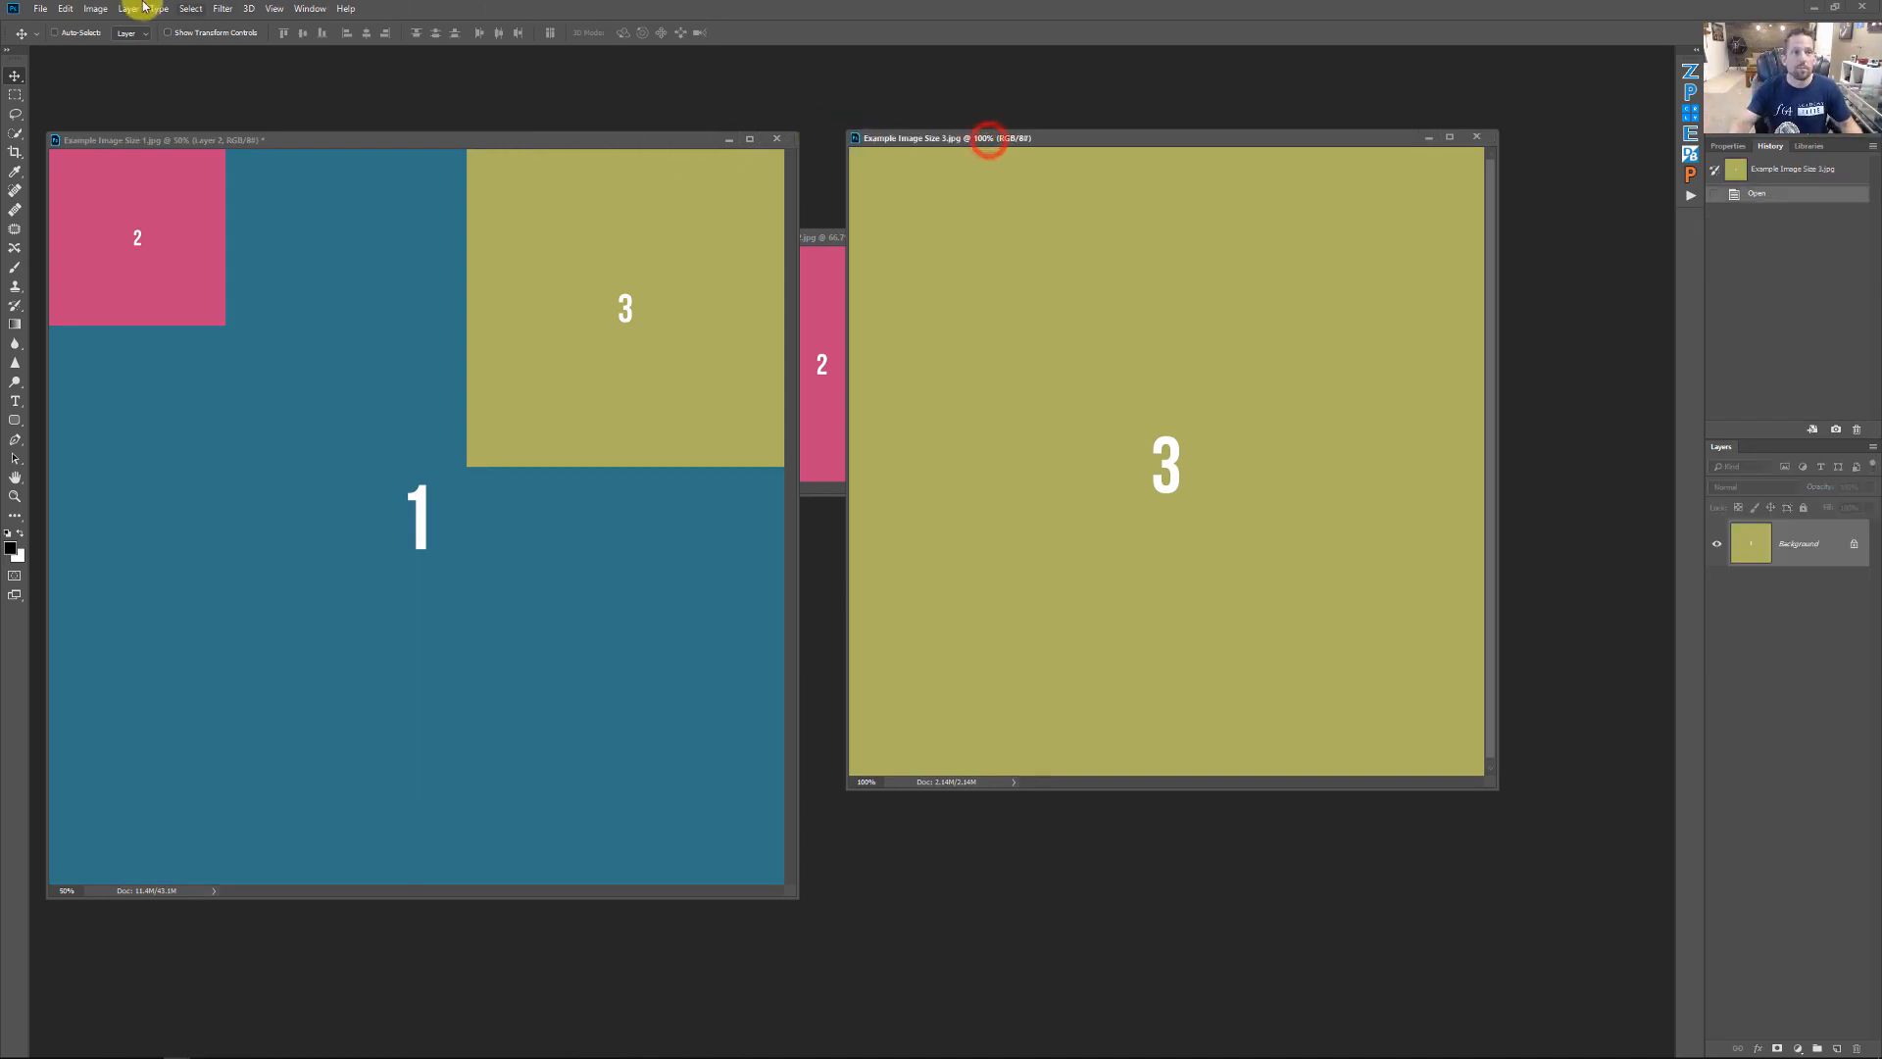
pyautogui.click(90, 7)
pyautogui.click(130, 122)
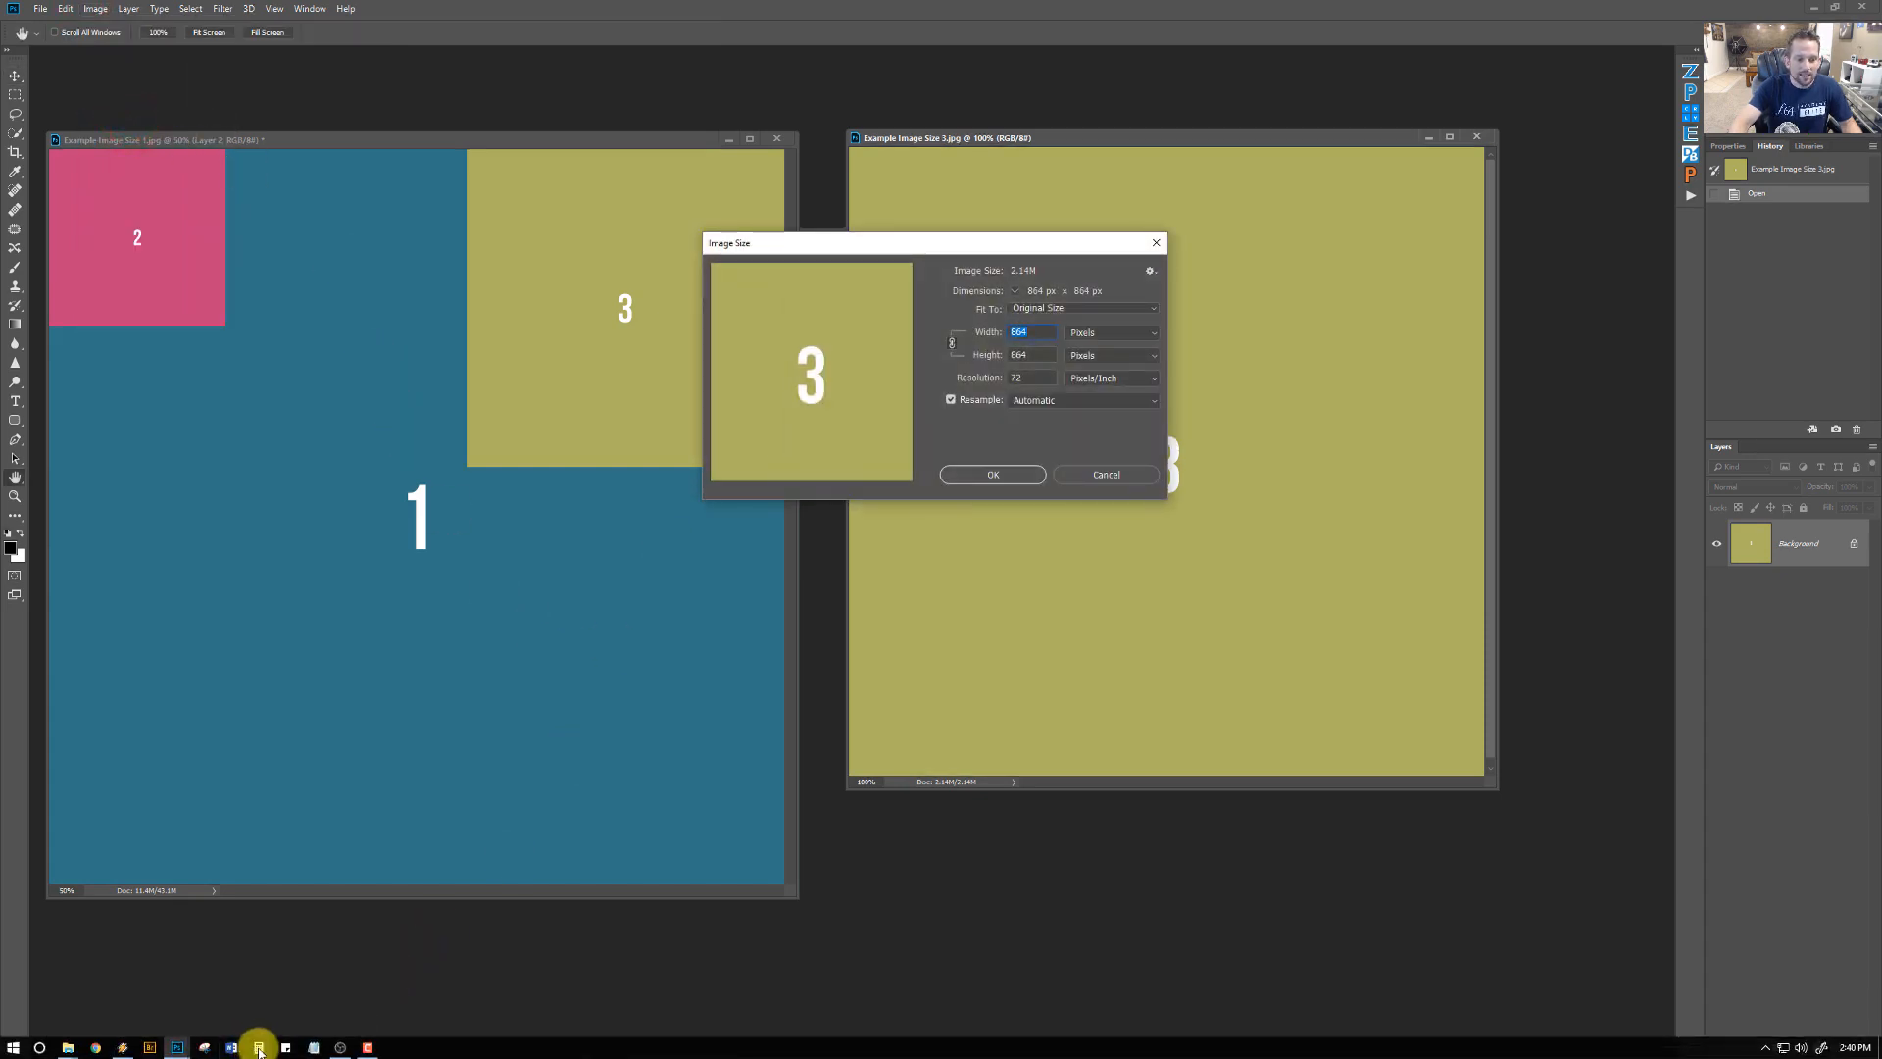
pyautogui.click(257, 1048)
pyautogui.moveTo(1881, 642); pyautogui.dragTo(928, 546)
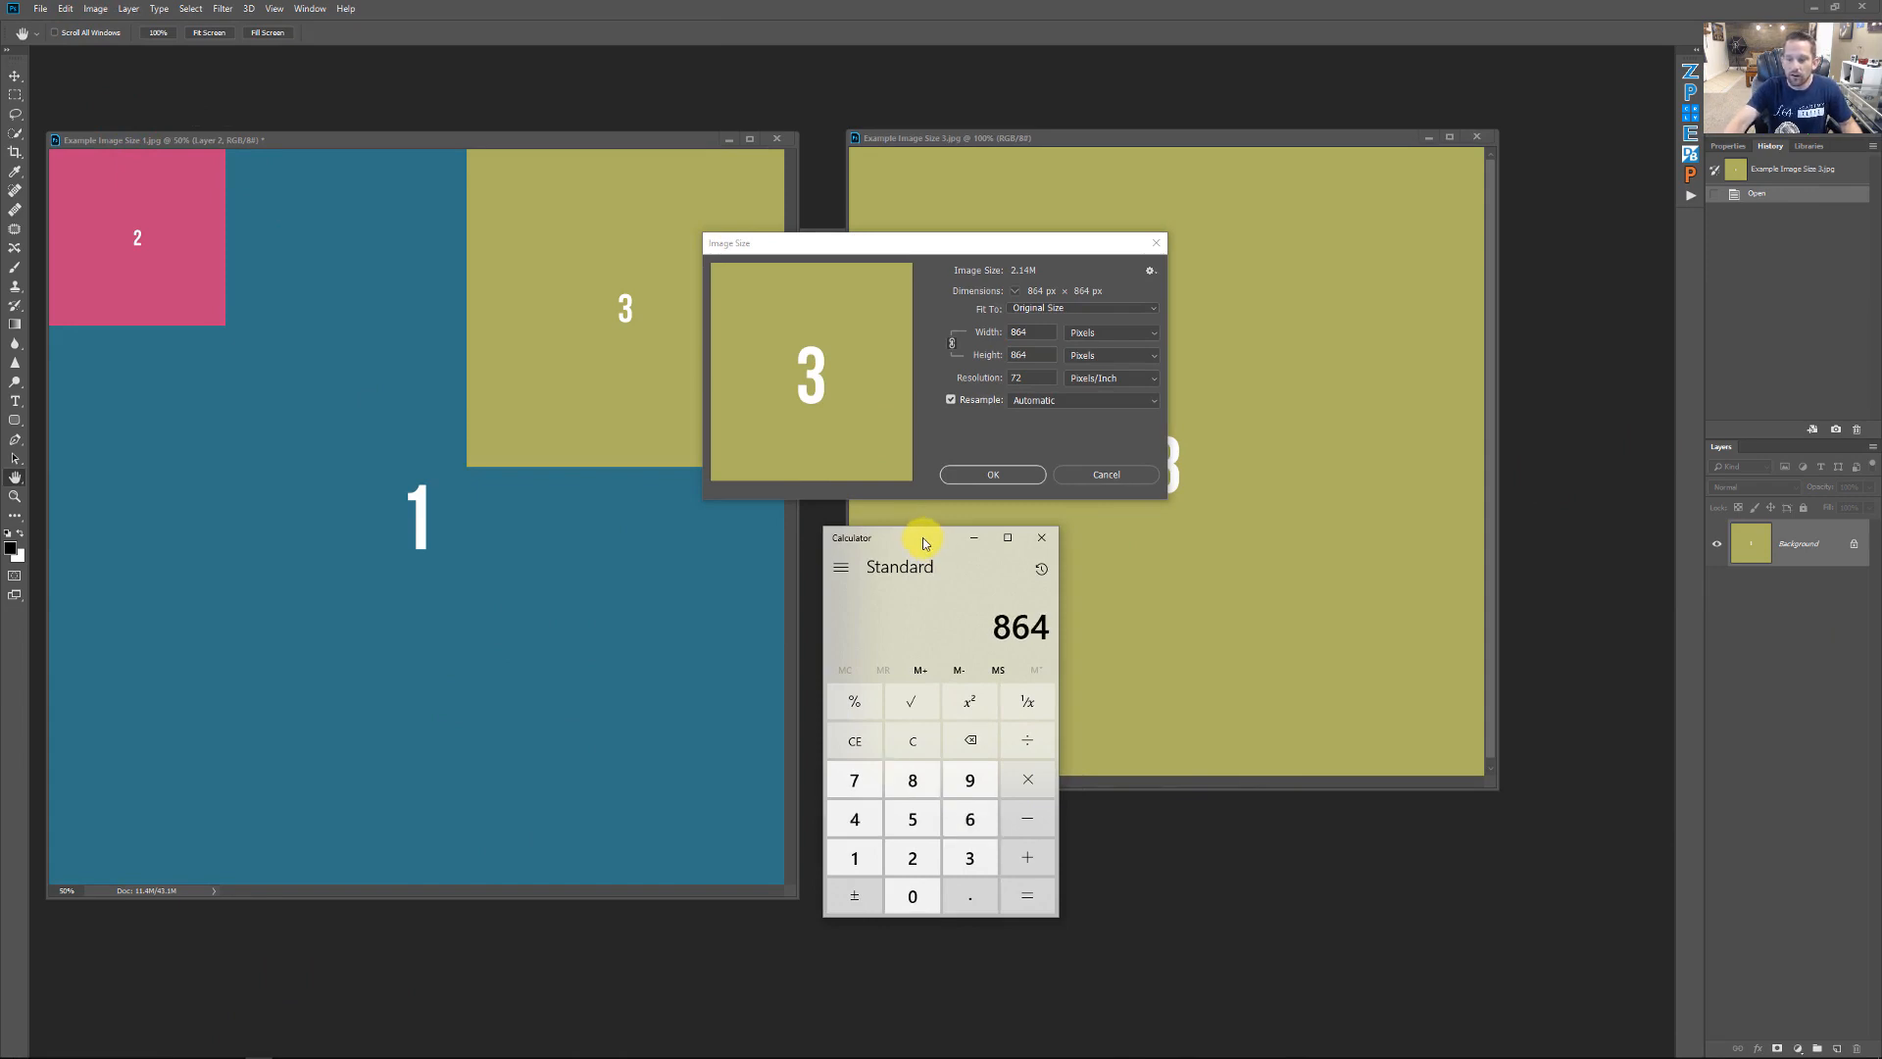
pyautogui.write('*864')
pyautogui.press('Return')
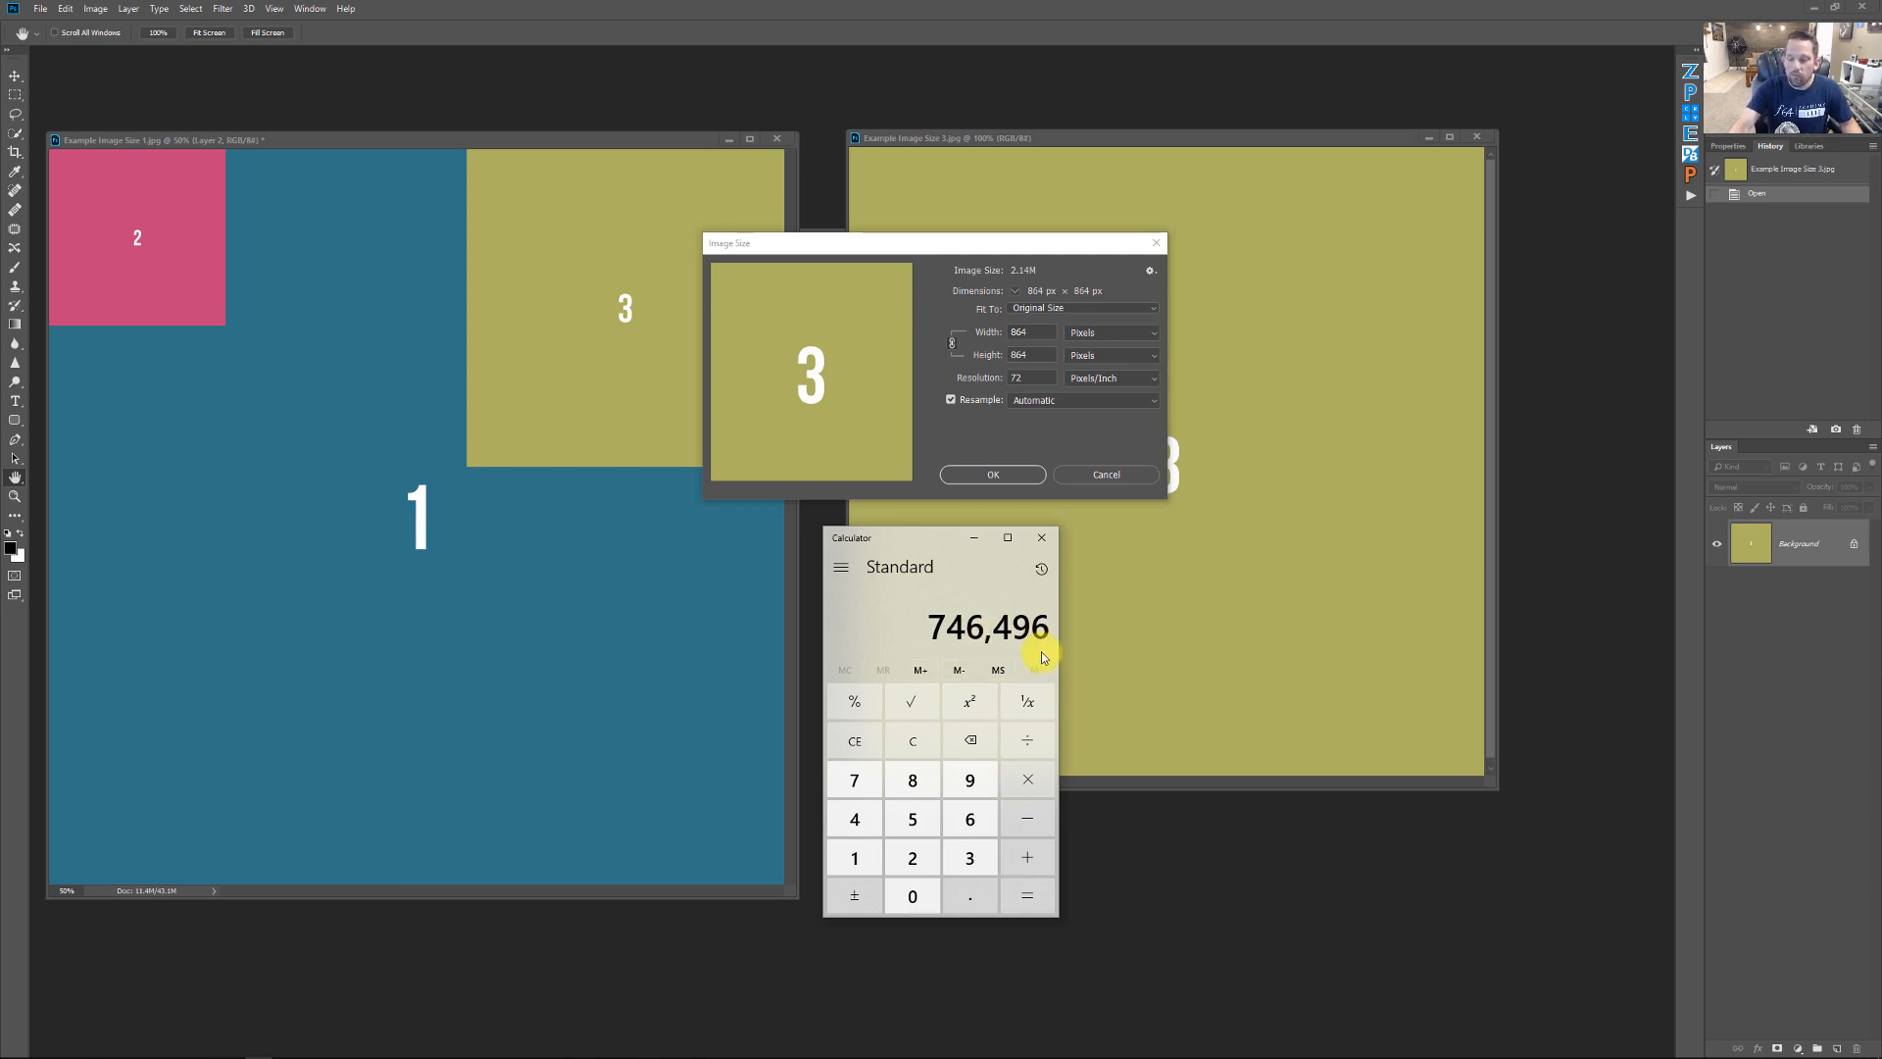
# Step: Divide the pixel product for image 3 by 1,000,000 to get megapixels, and close Image Size without changes
pyautogui.write('/10')
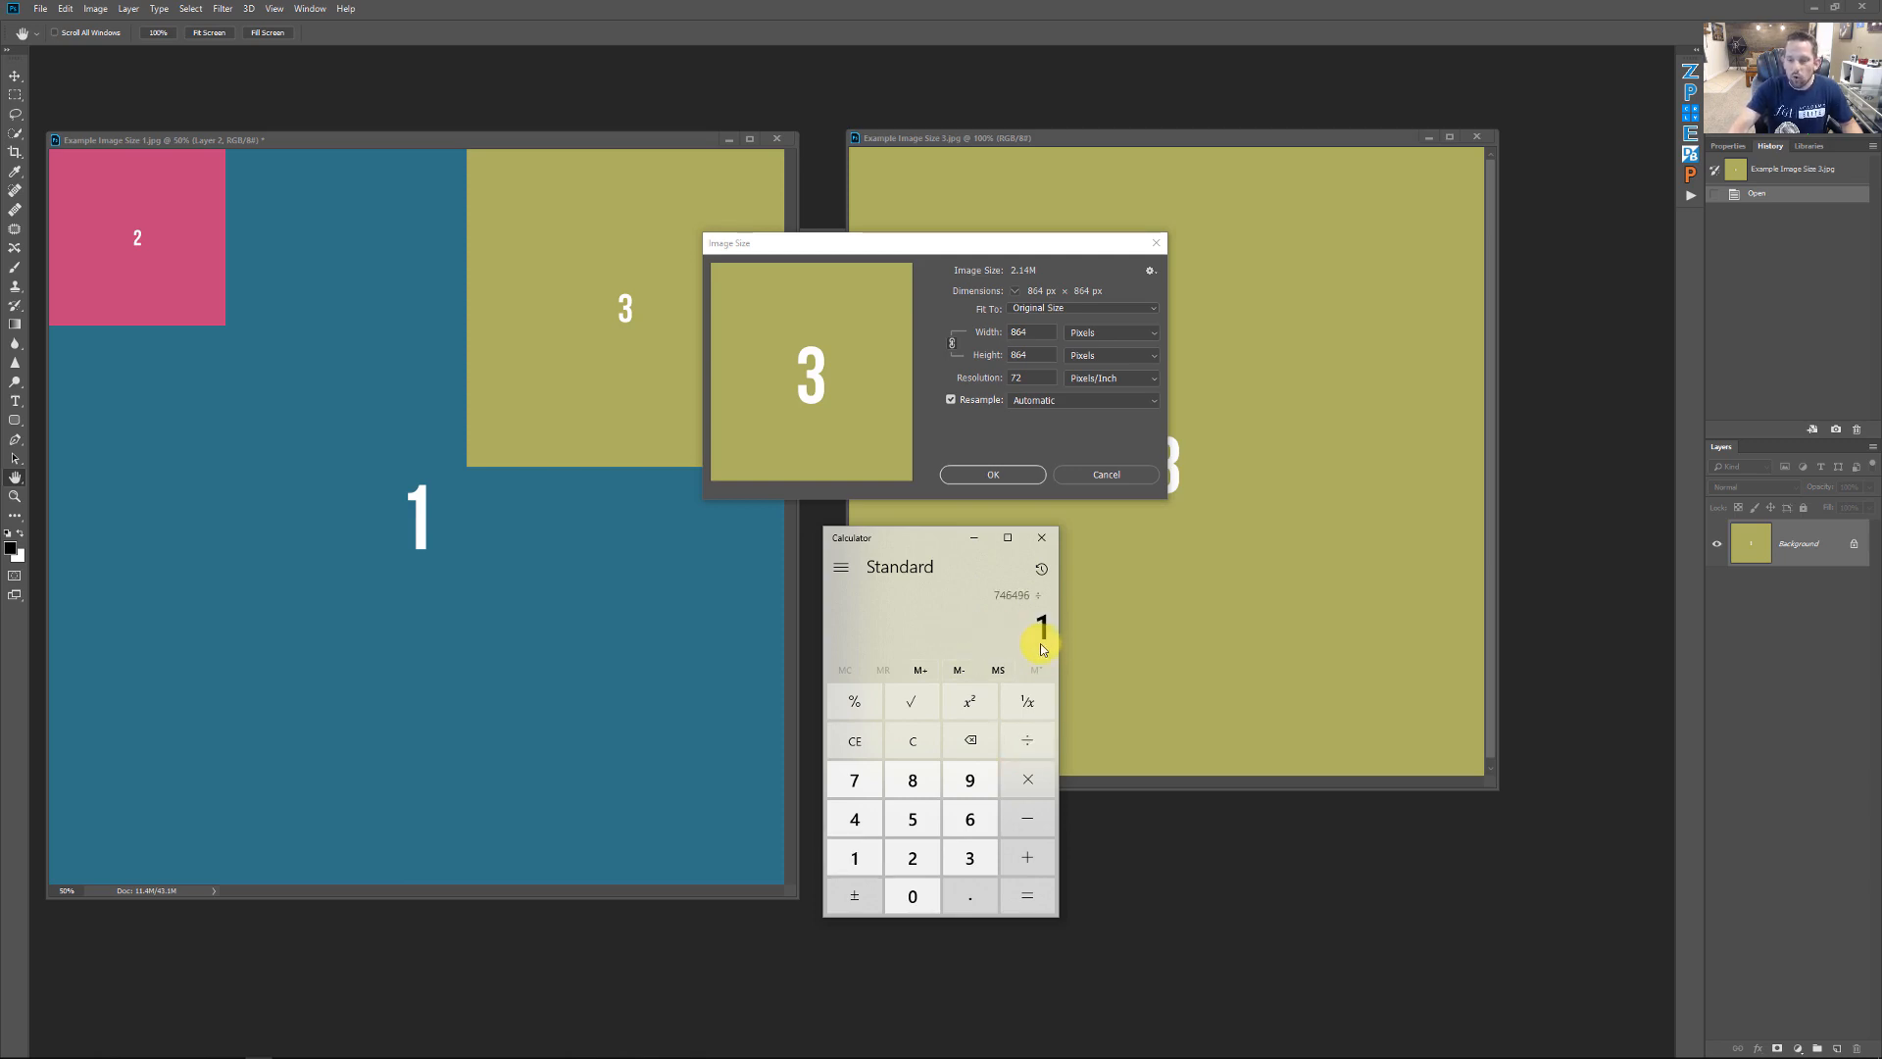
pyautogui.write('00,')
pyautogui.write('00')
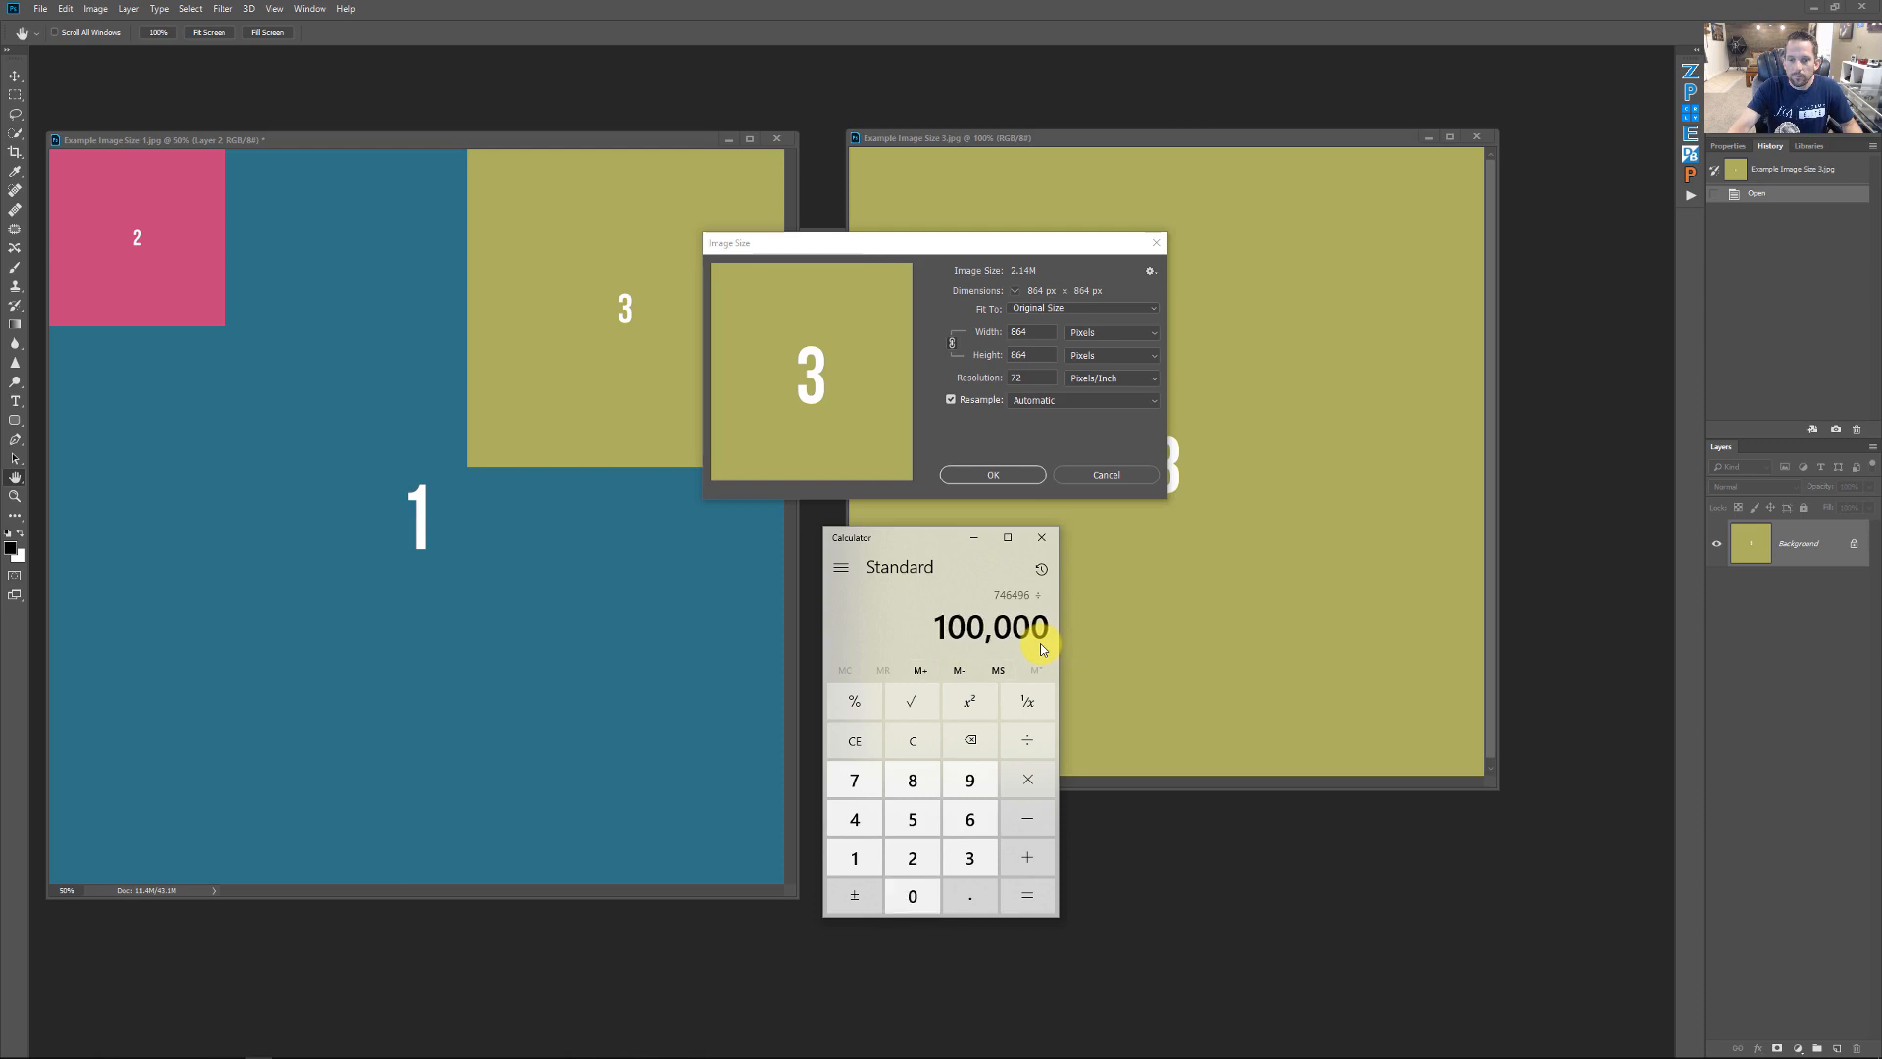
pyautogui.press('Return')
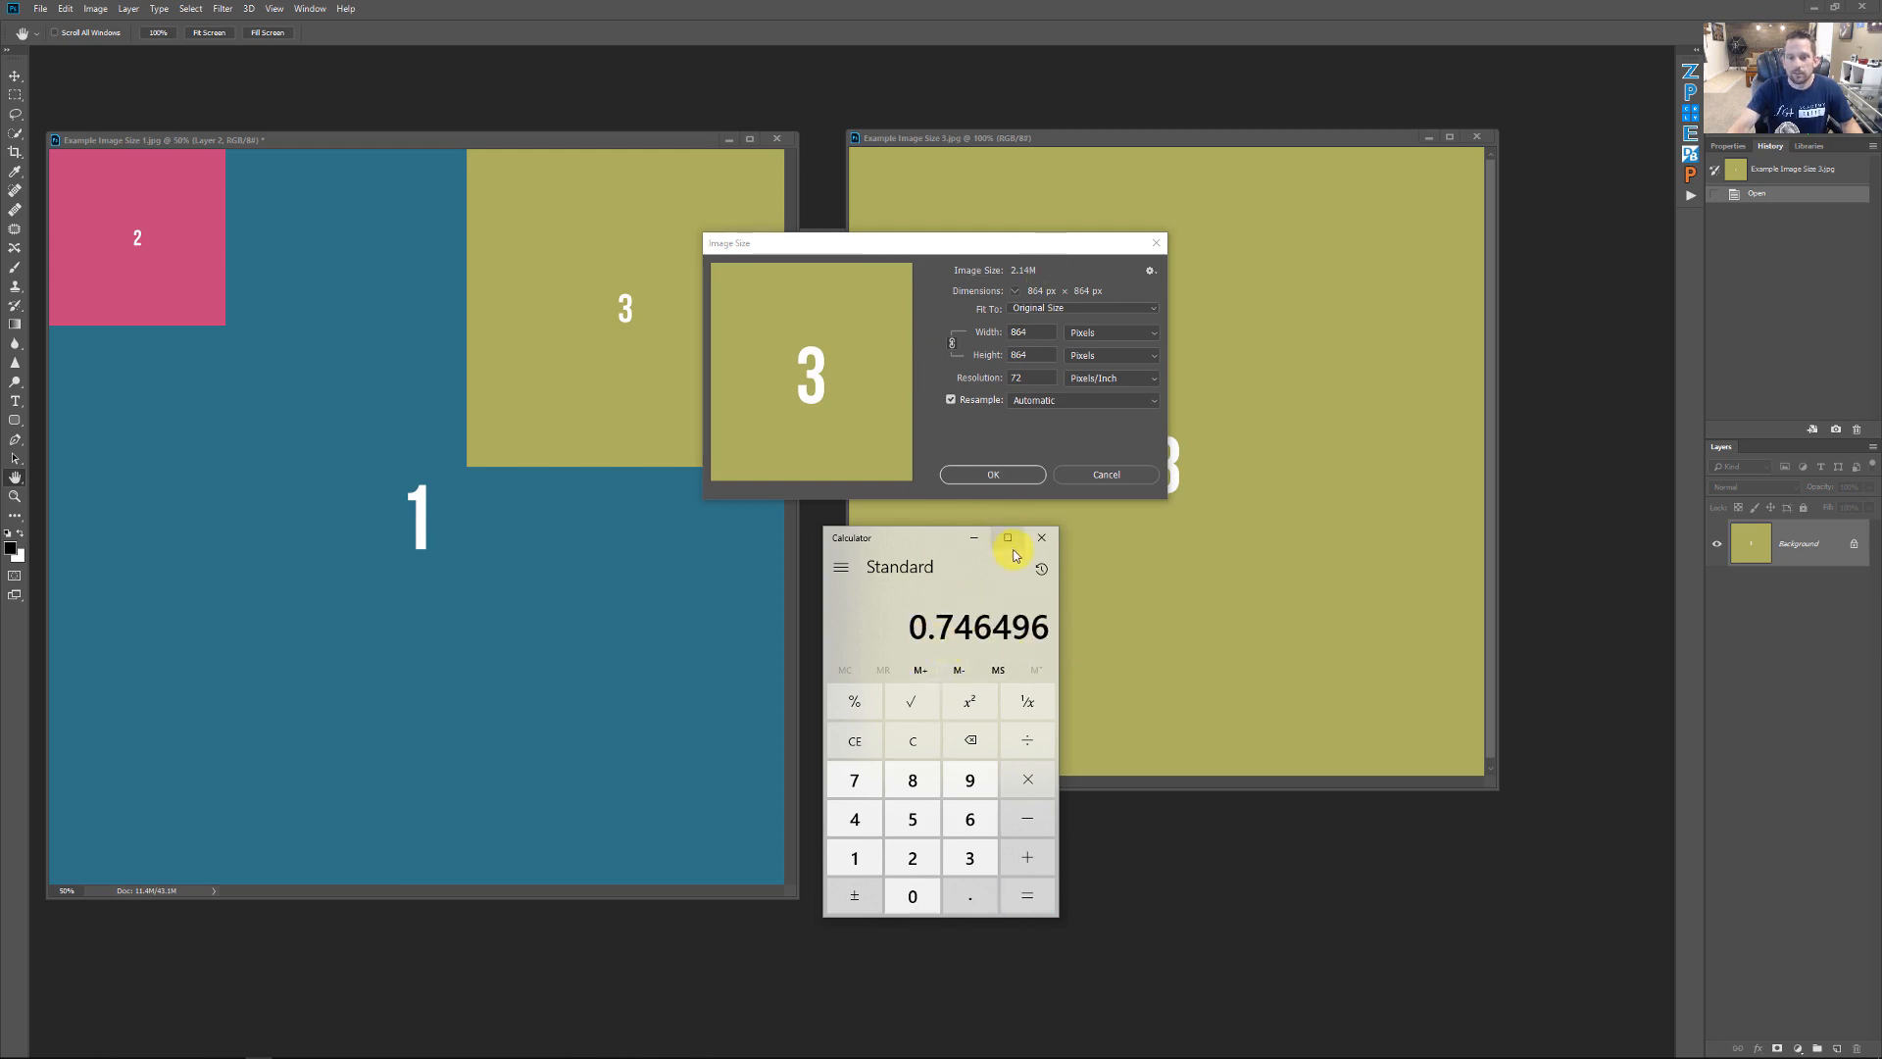
pyautogui.click(1001, 476)
pyautogui.click(996, 474)
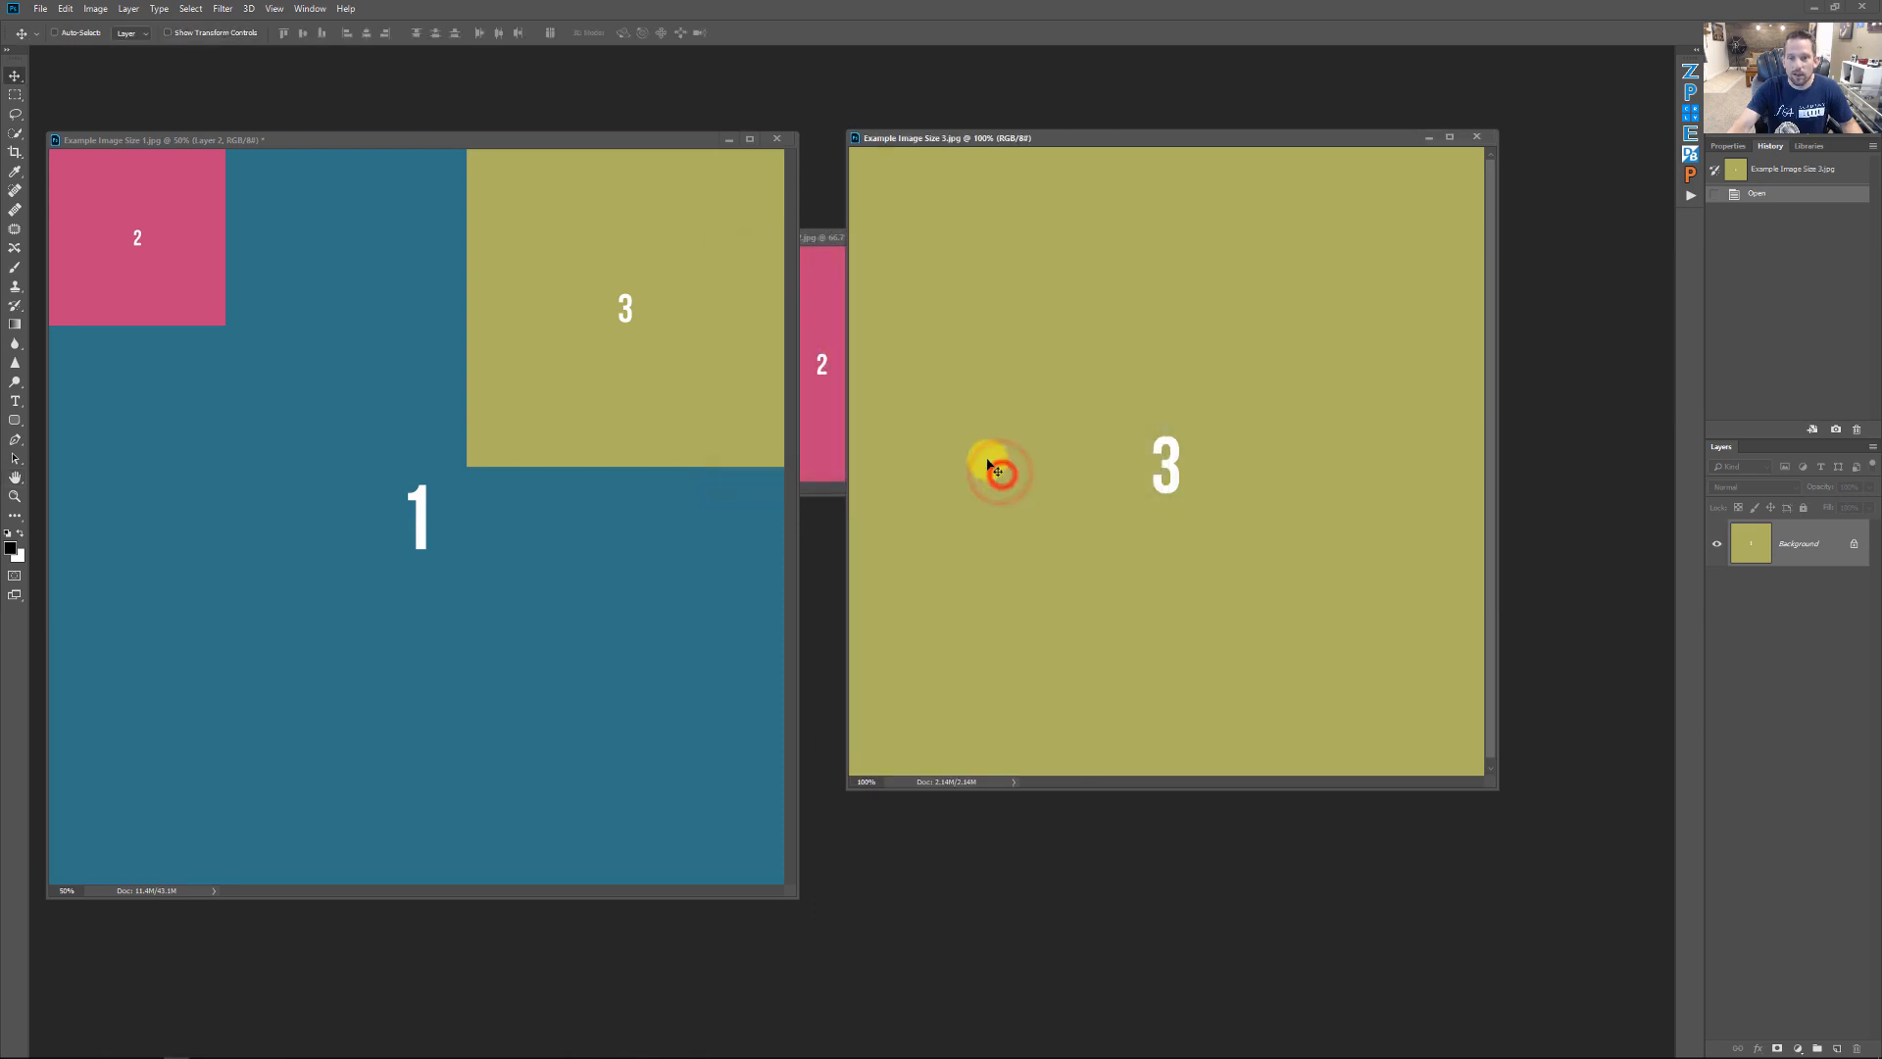
# Step: Open Image Size for Example Image Size 1.jpg, switch to Calculator, and multiply 2000 by 2000
pyautogui.click(539, 144)
pyautogui.click(96, 9)
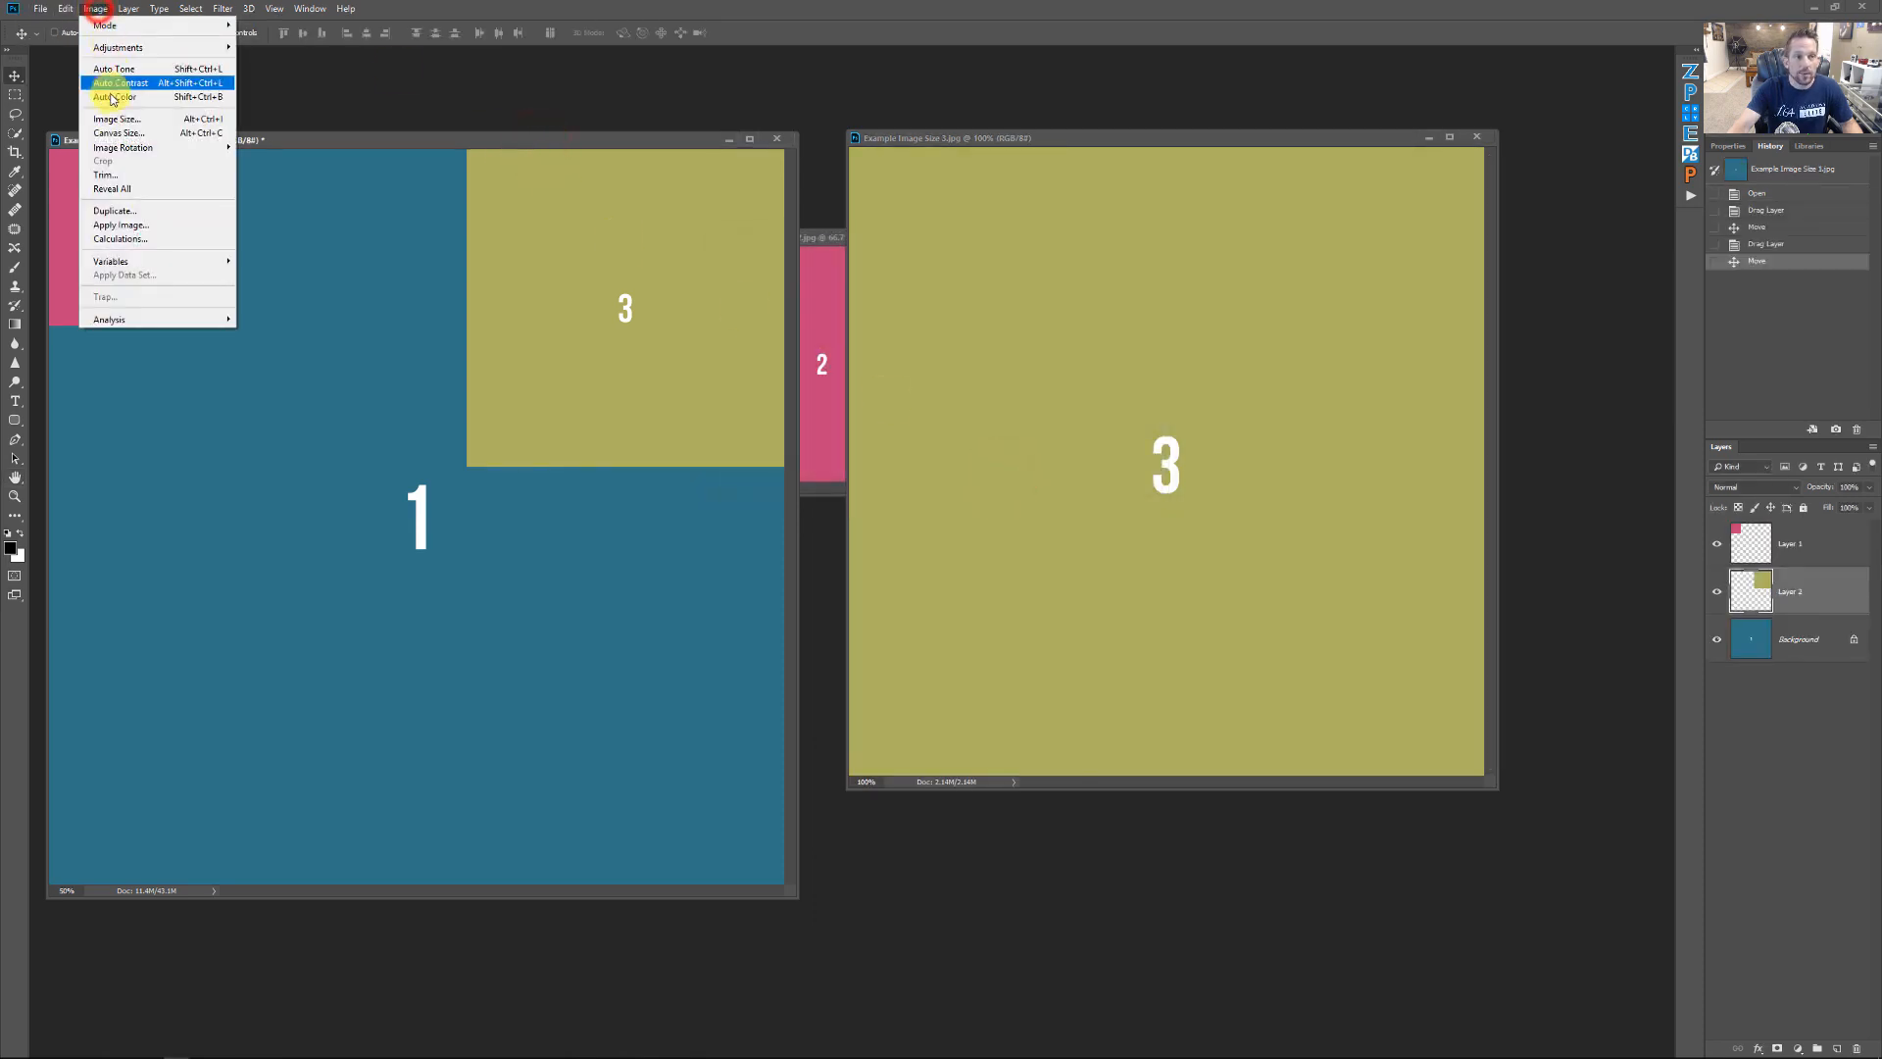
pyautogui.click(118, 120)
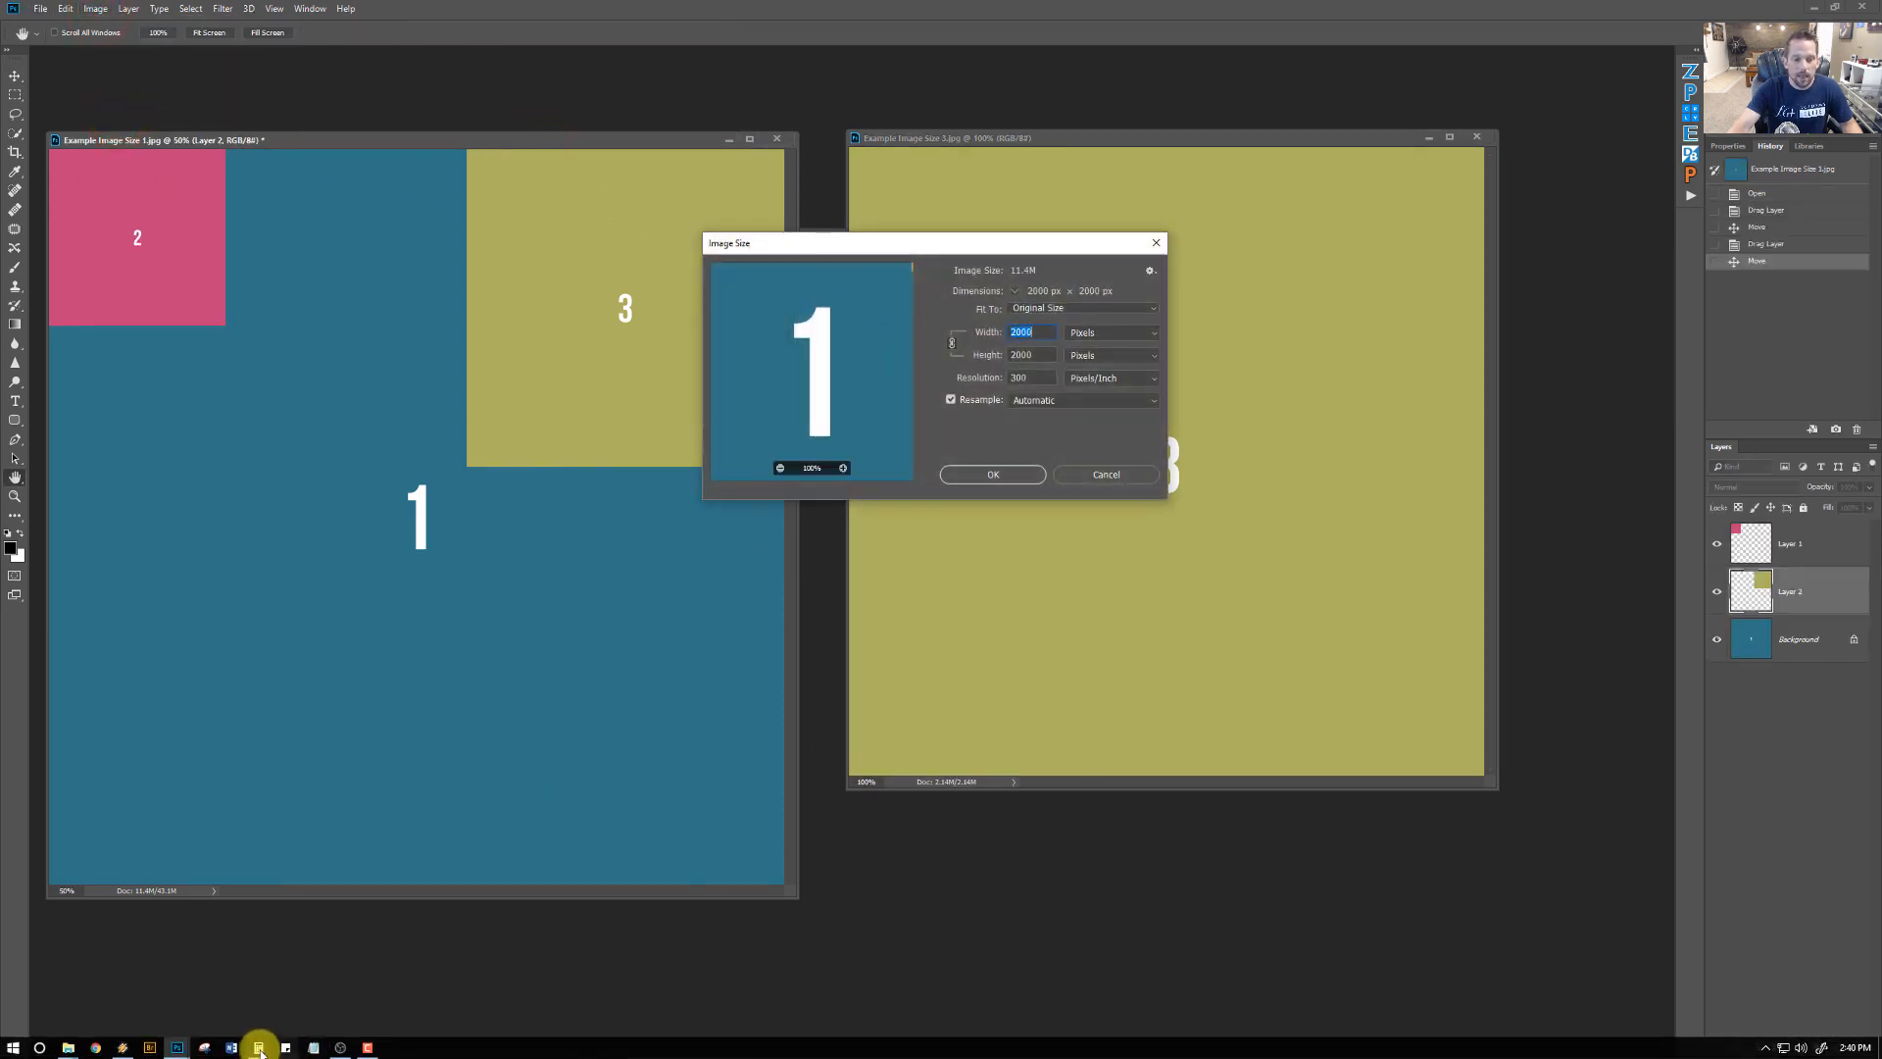
pyautogui.click(261, 1041)
pyautogui.write('2000*200')
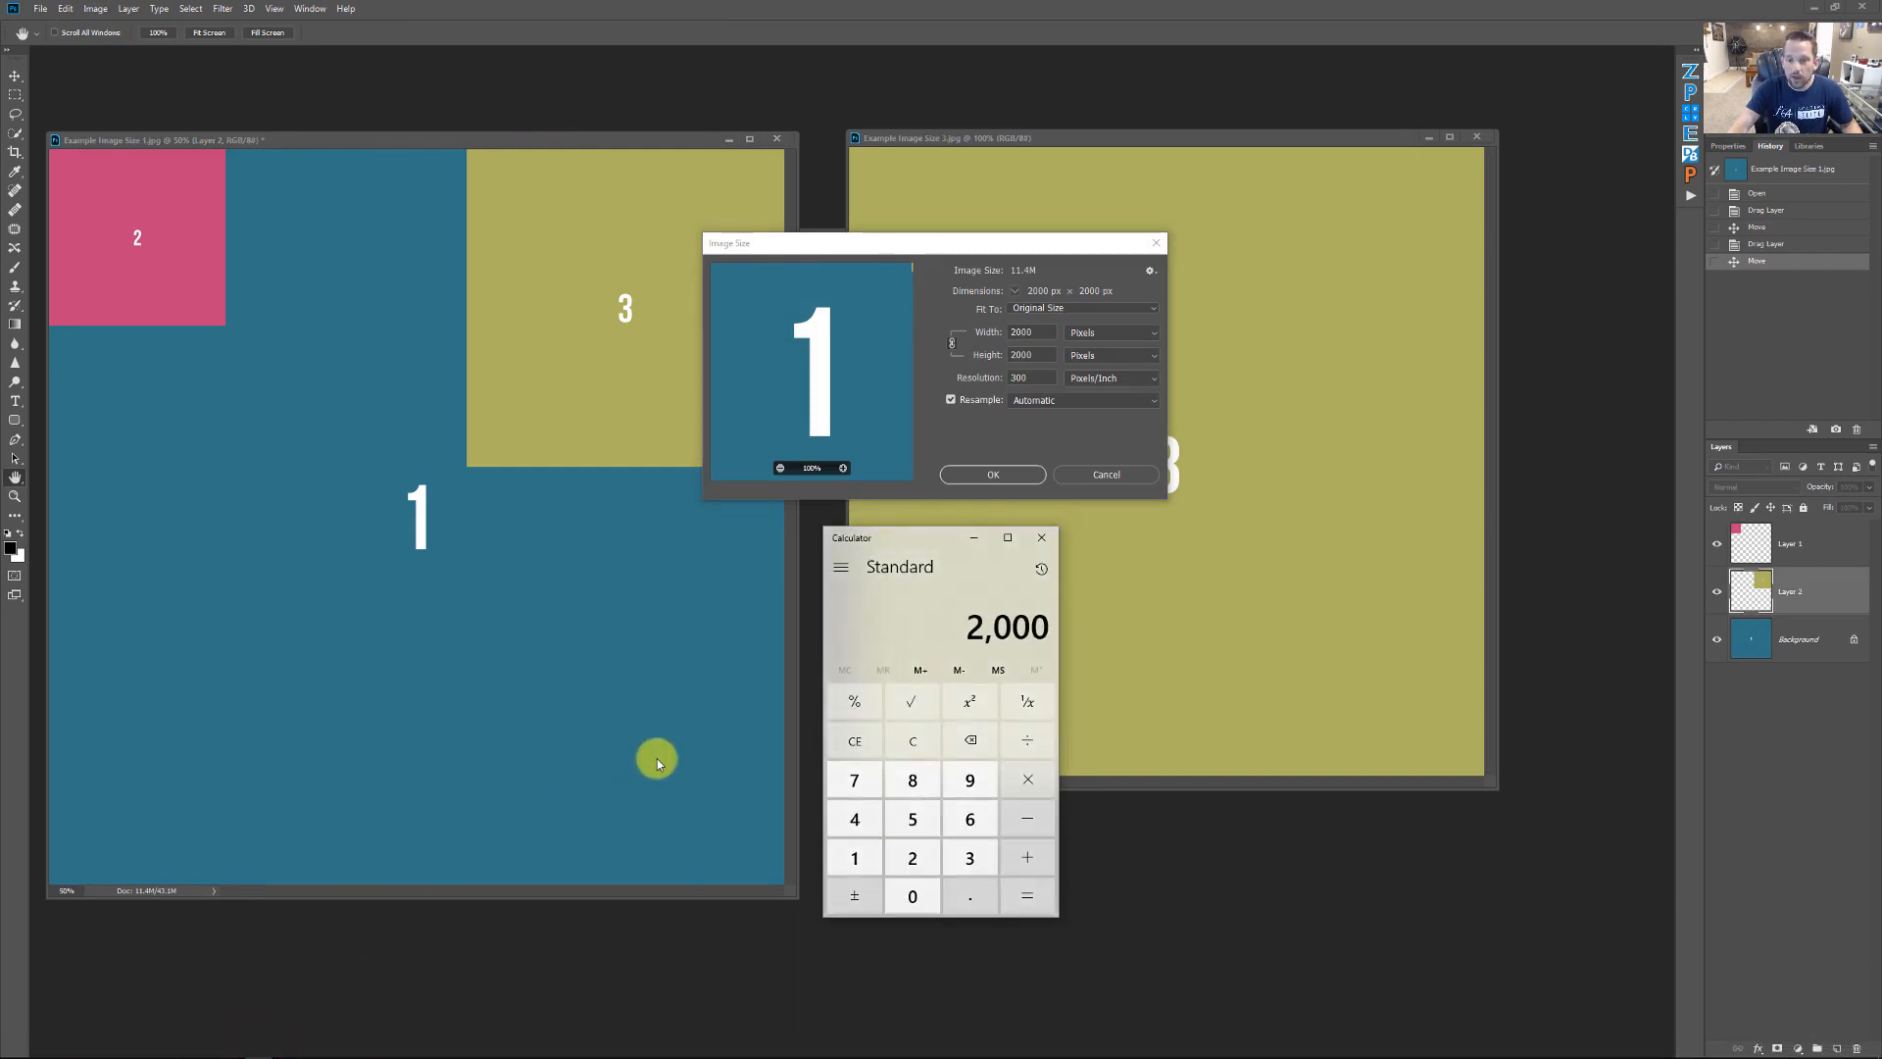
pyautogui.write('0')
pyautogui.press('Return')
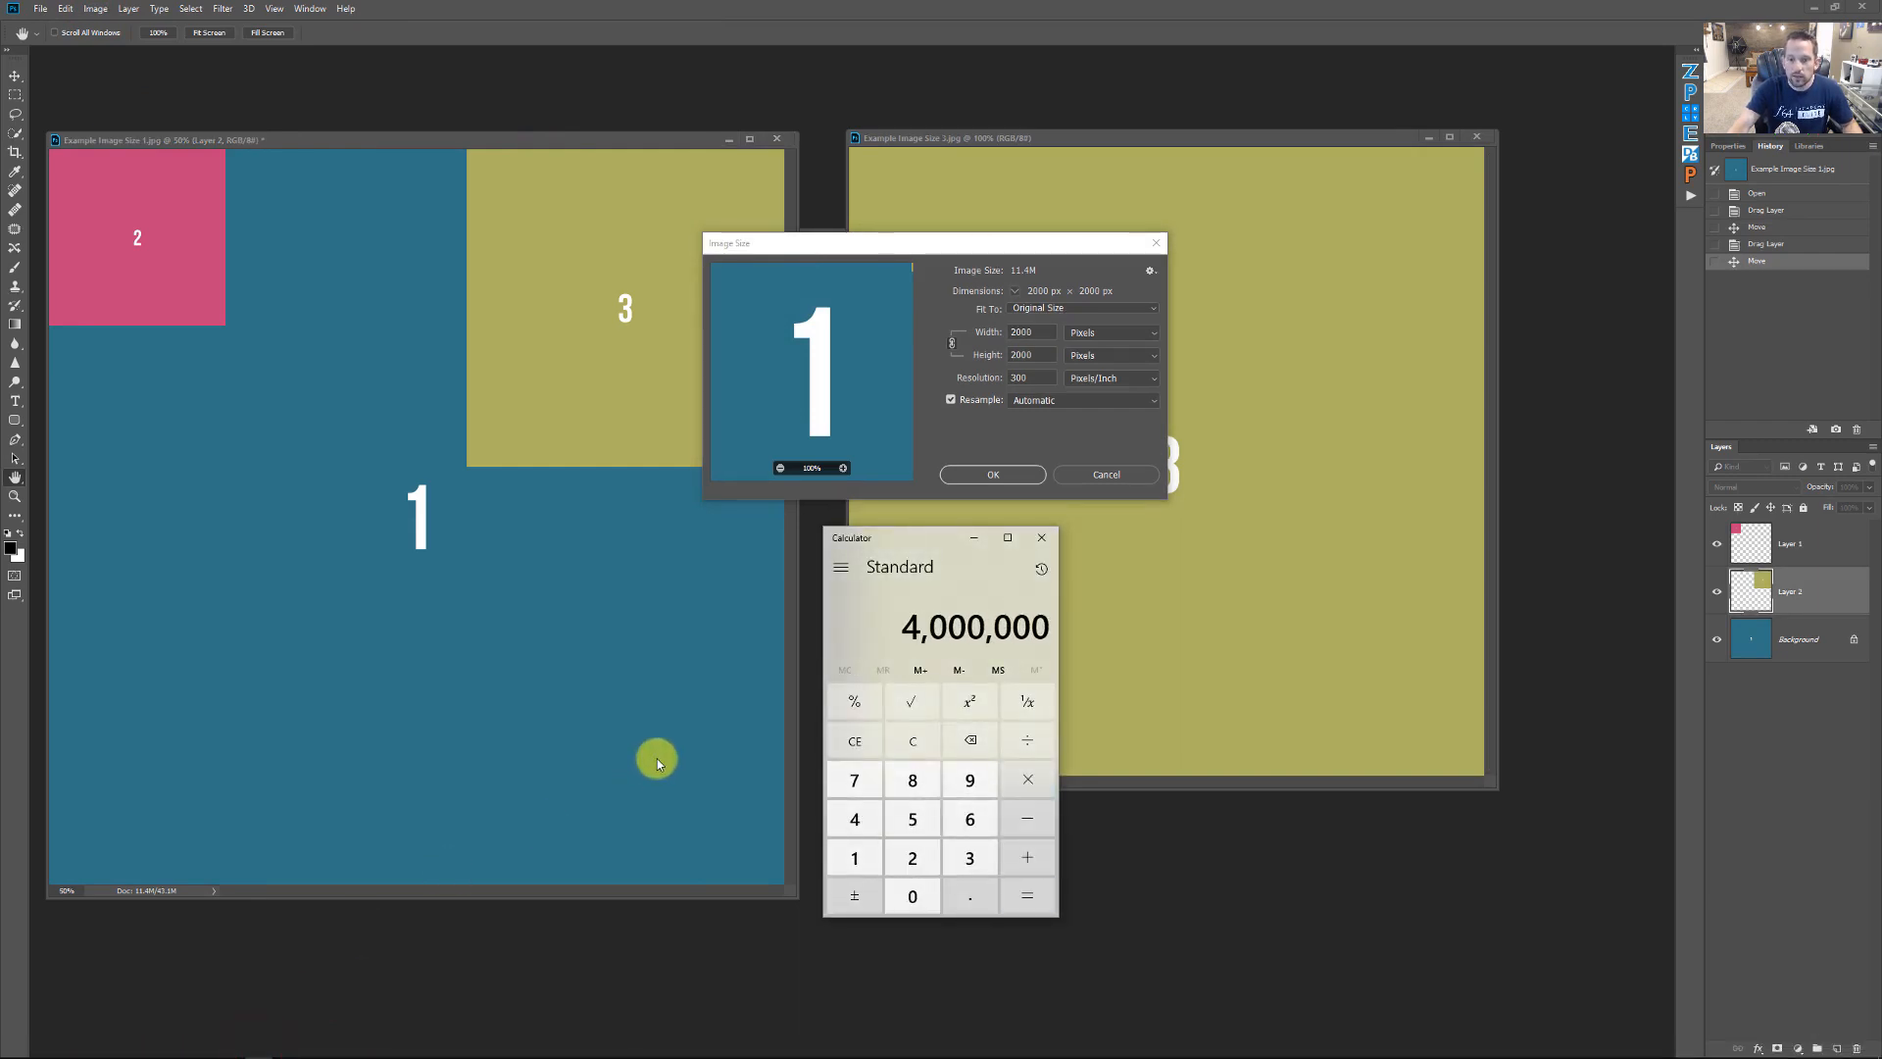
# Step: Divide the pixel product for image 1 by 1,000,000, clear and close Calculator, and close Image Size without changes
pyautogui.write('10')
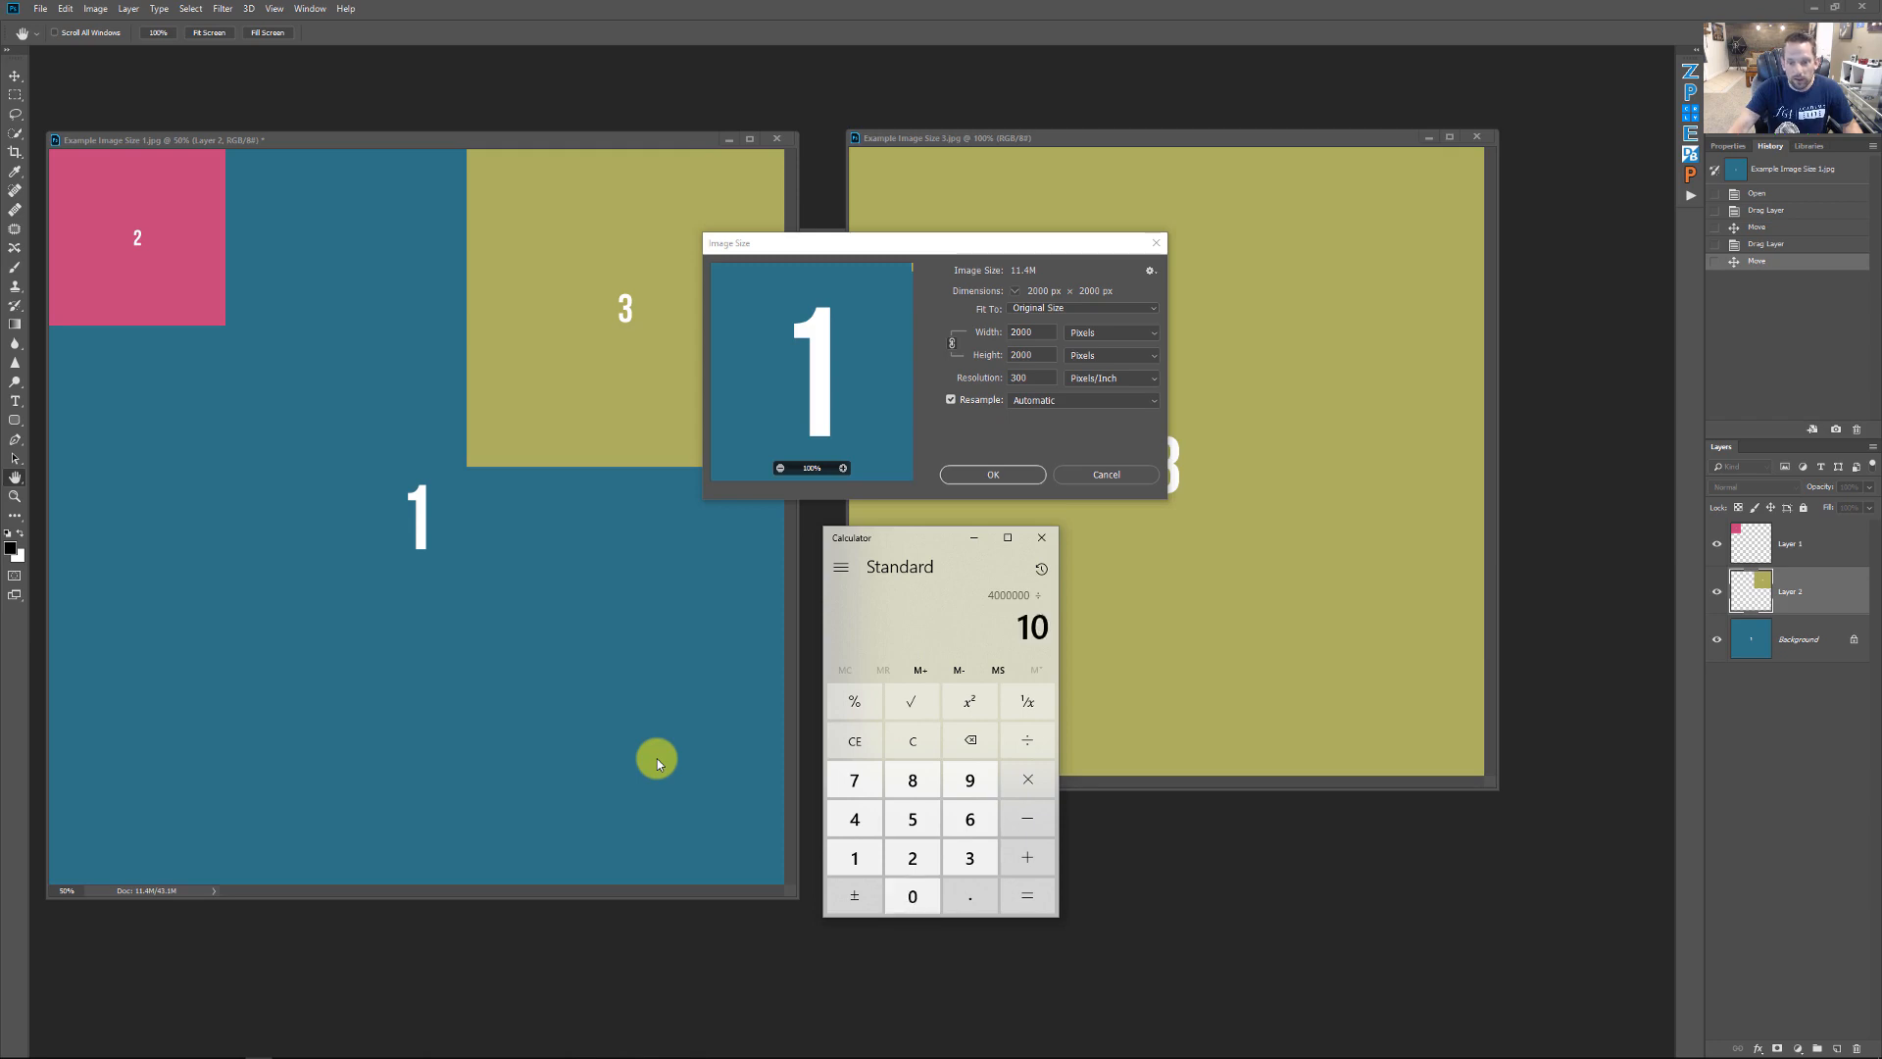
pyautogui.write('00000')
pyautogui.press('Return')
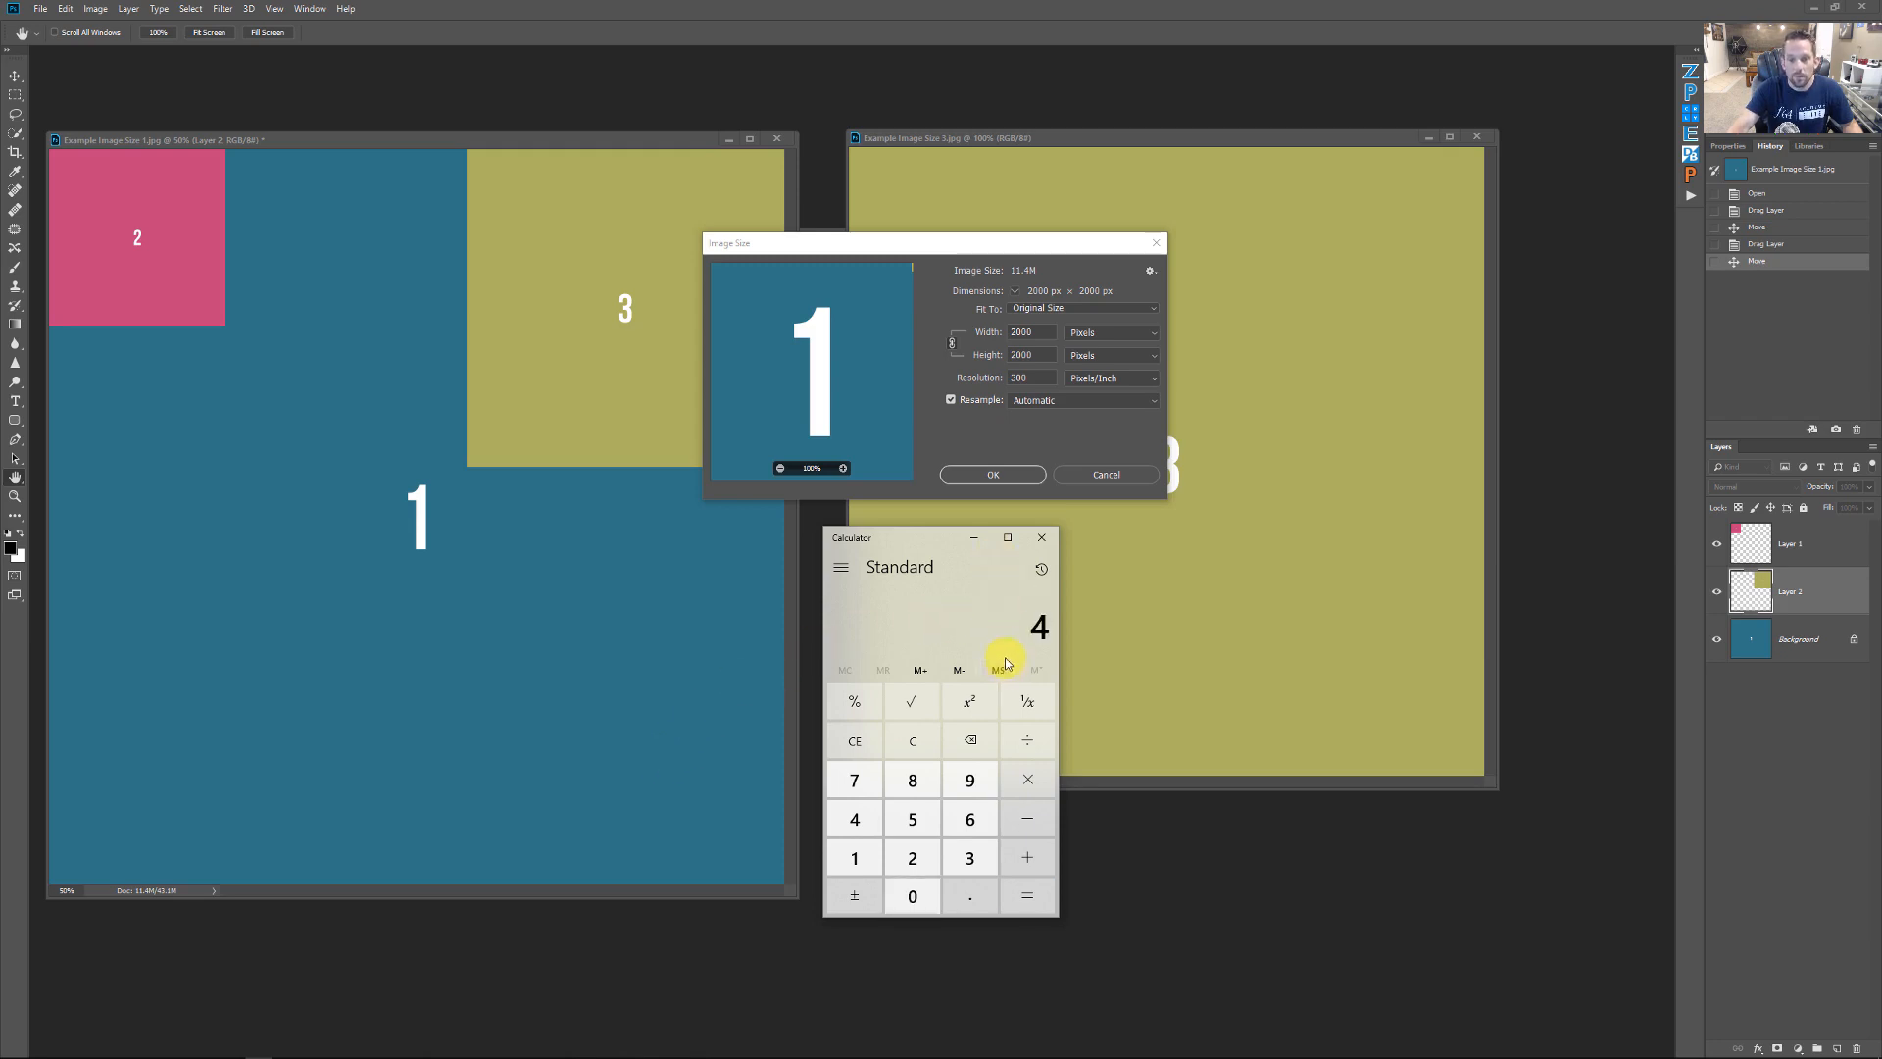
pyautogui.click(912, 740)
pyautogui.click(855, 740)
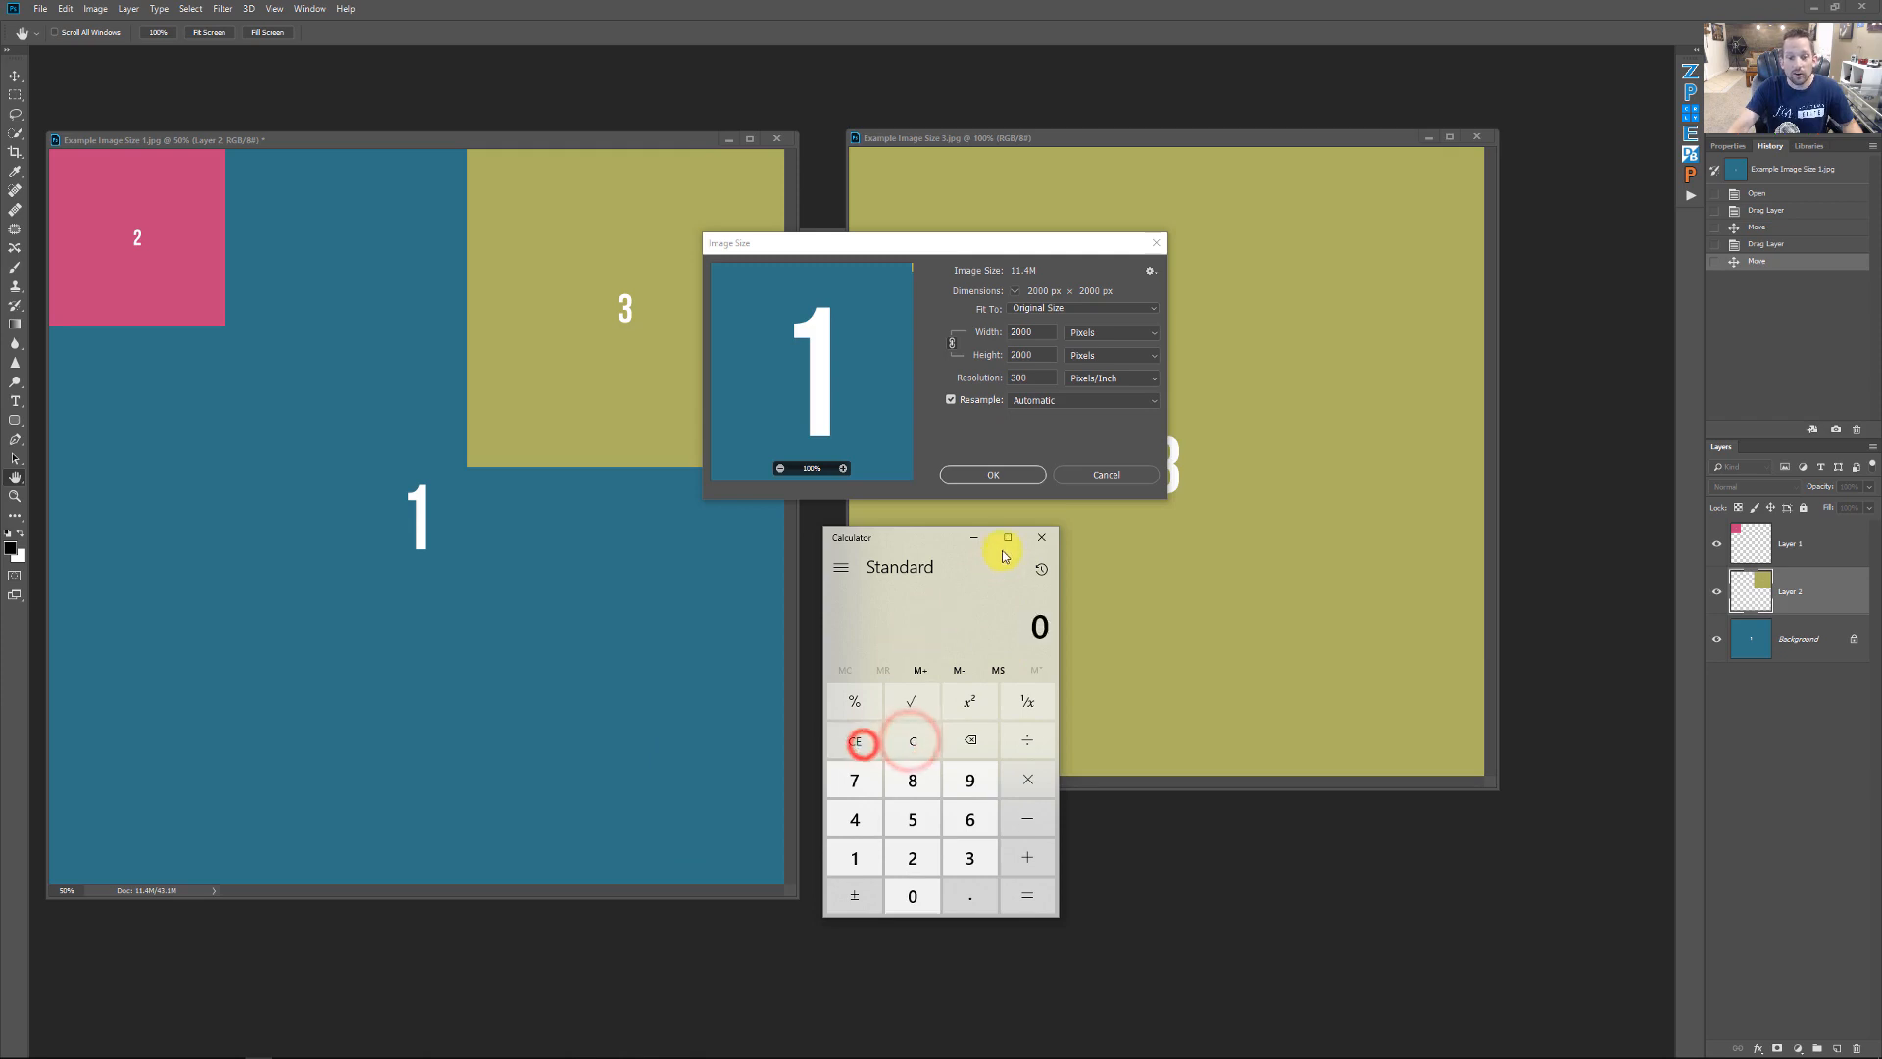
pyautogui.click(1041, 542)
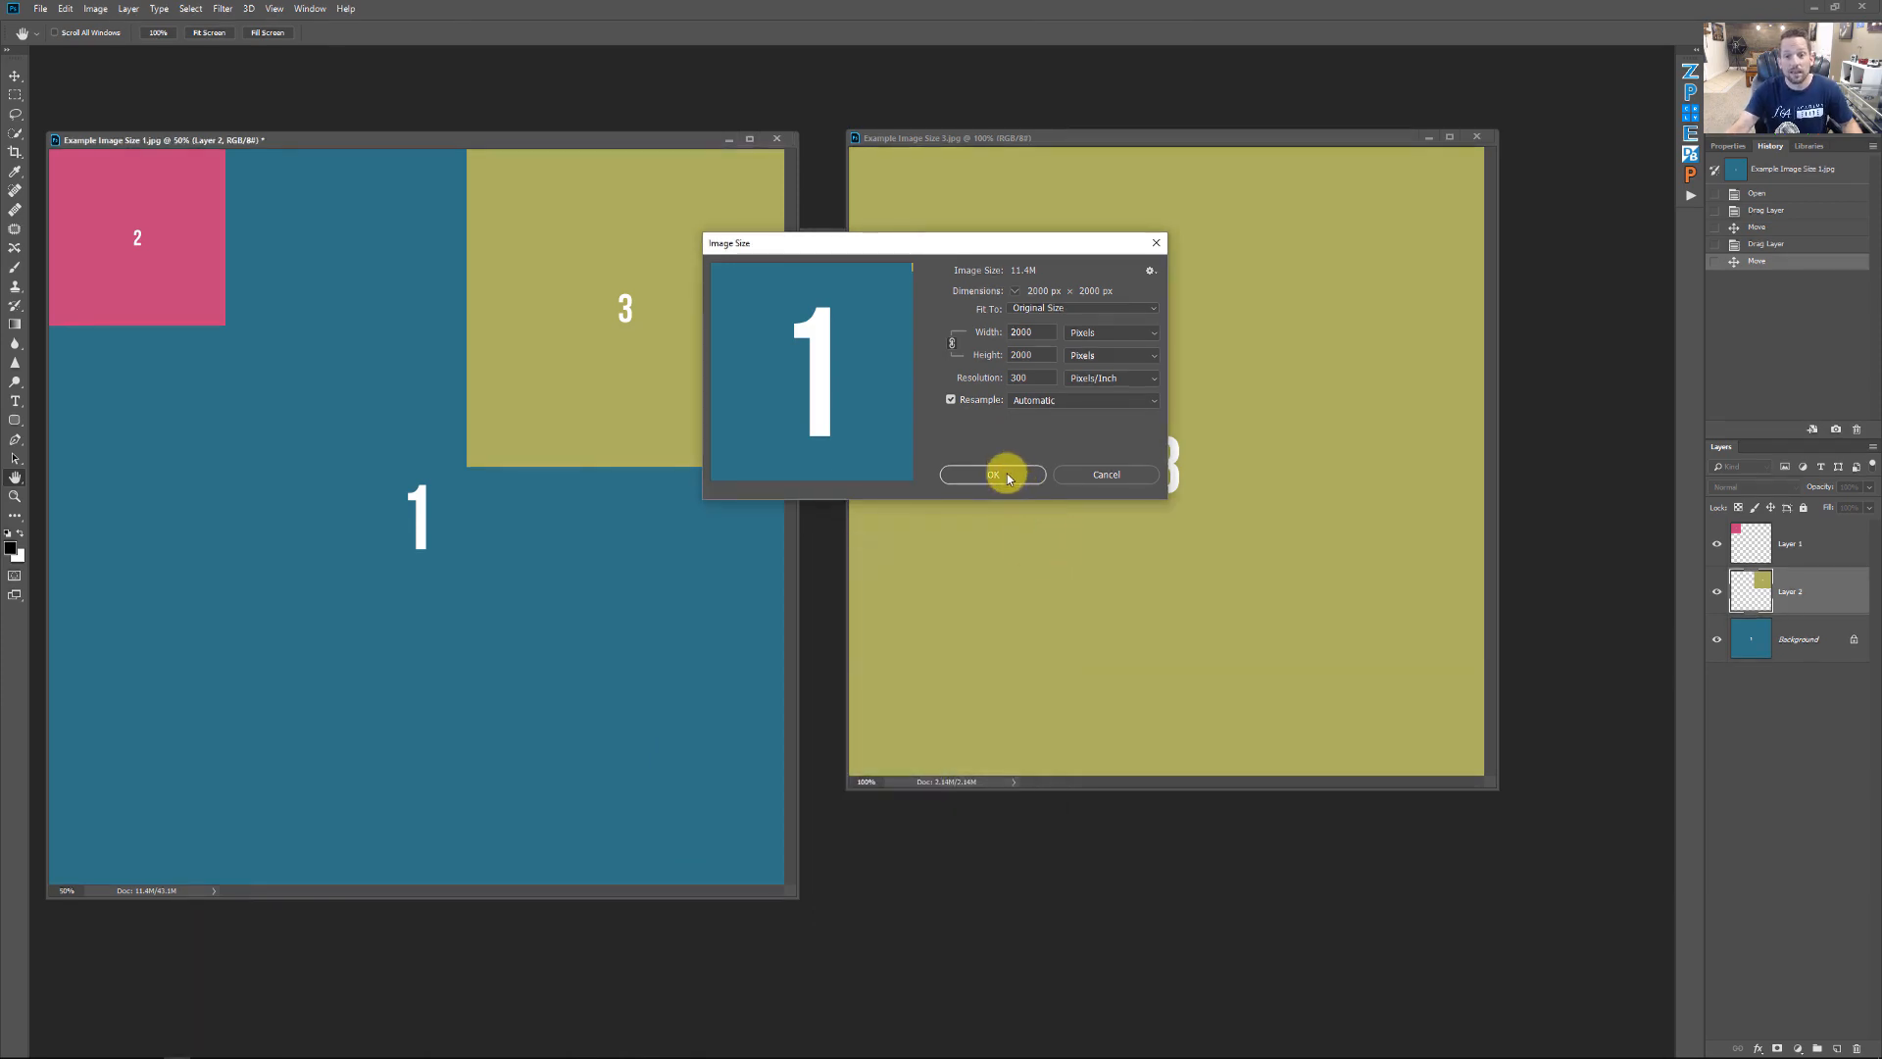
pyautogui.click(1006, 475)
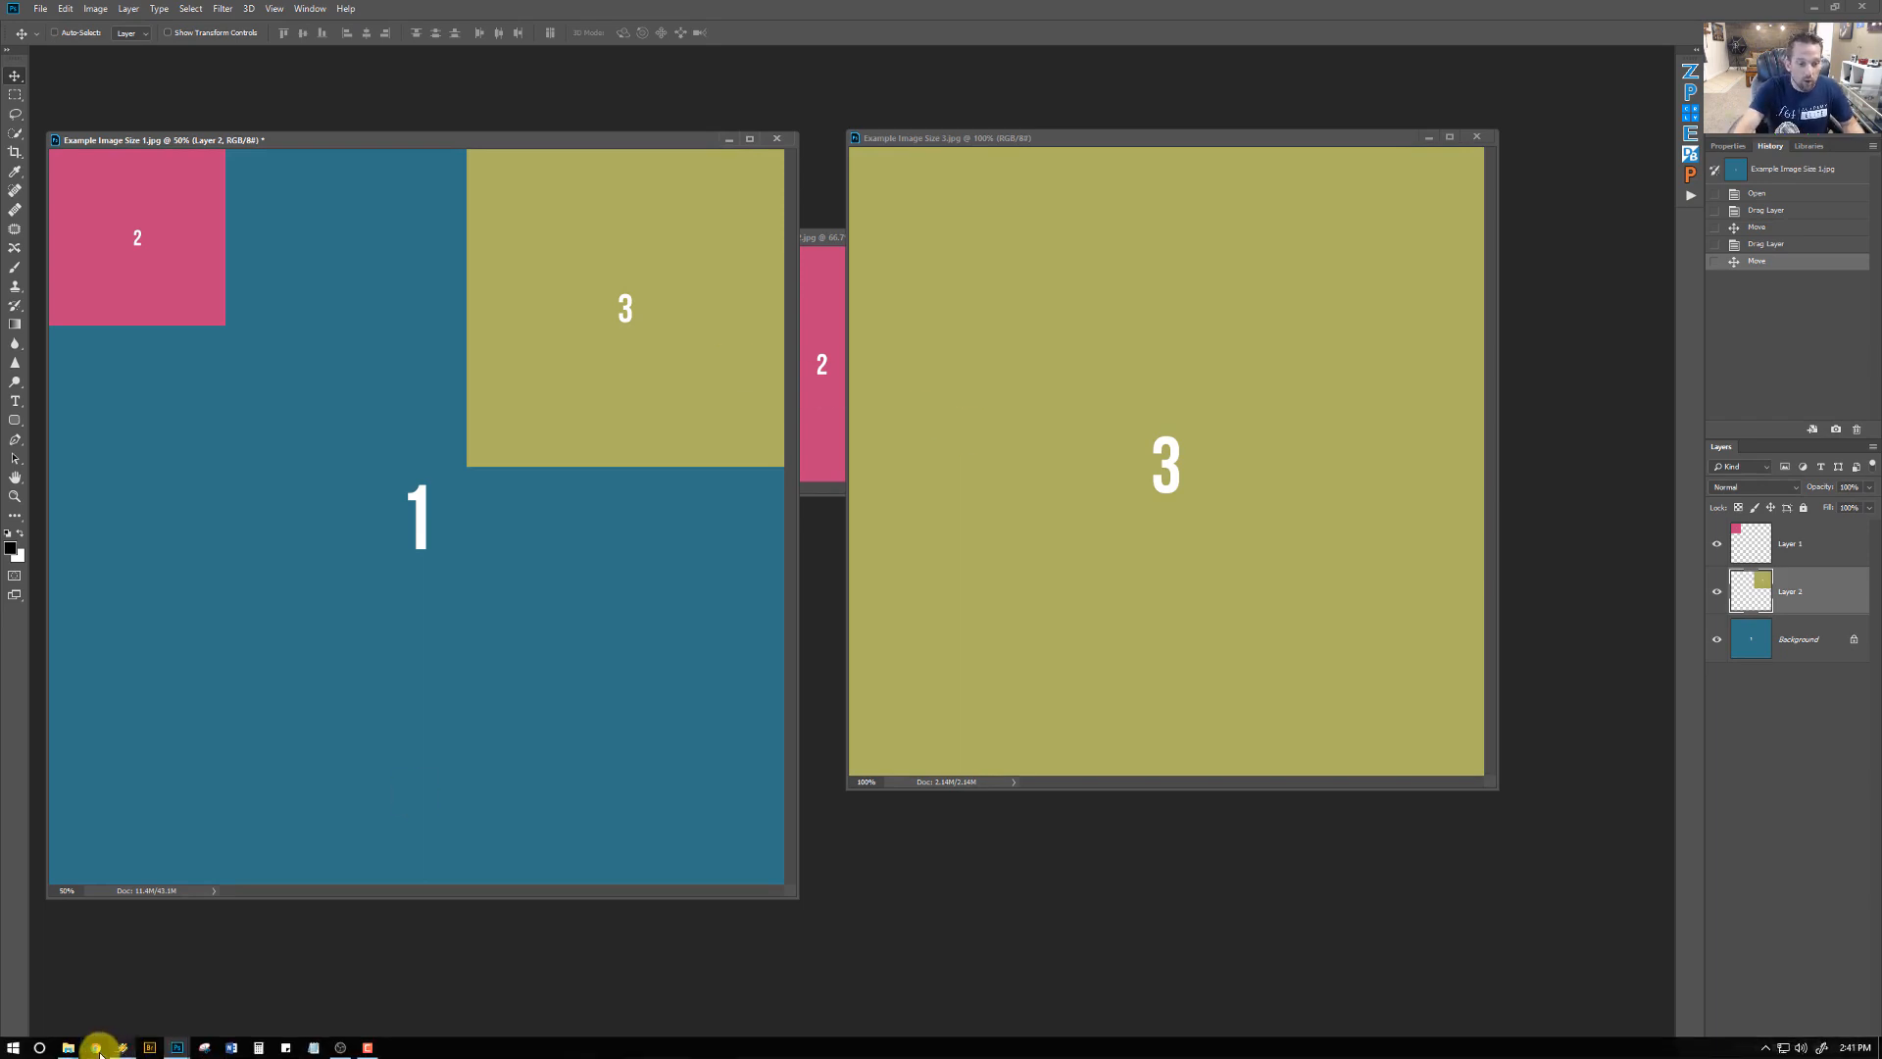
# Step: Restore the Example Image Size 4.jpg window, move it partly clear of image 1, and open its Image Size dialog
pyautogui.click(175, 1046)
pyautogui.click(471, 933)
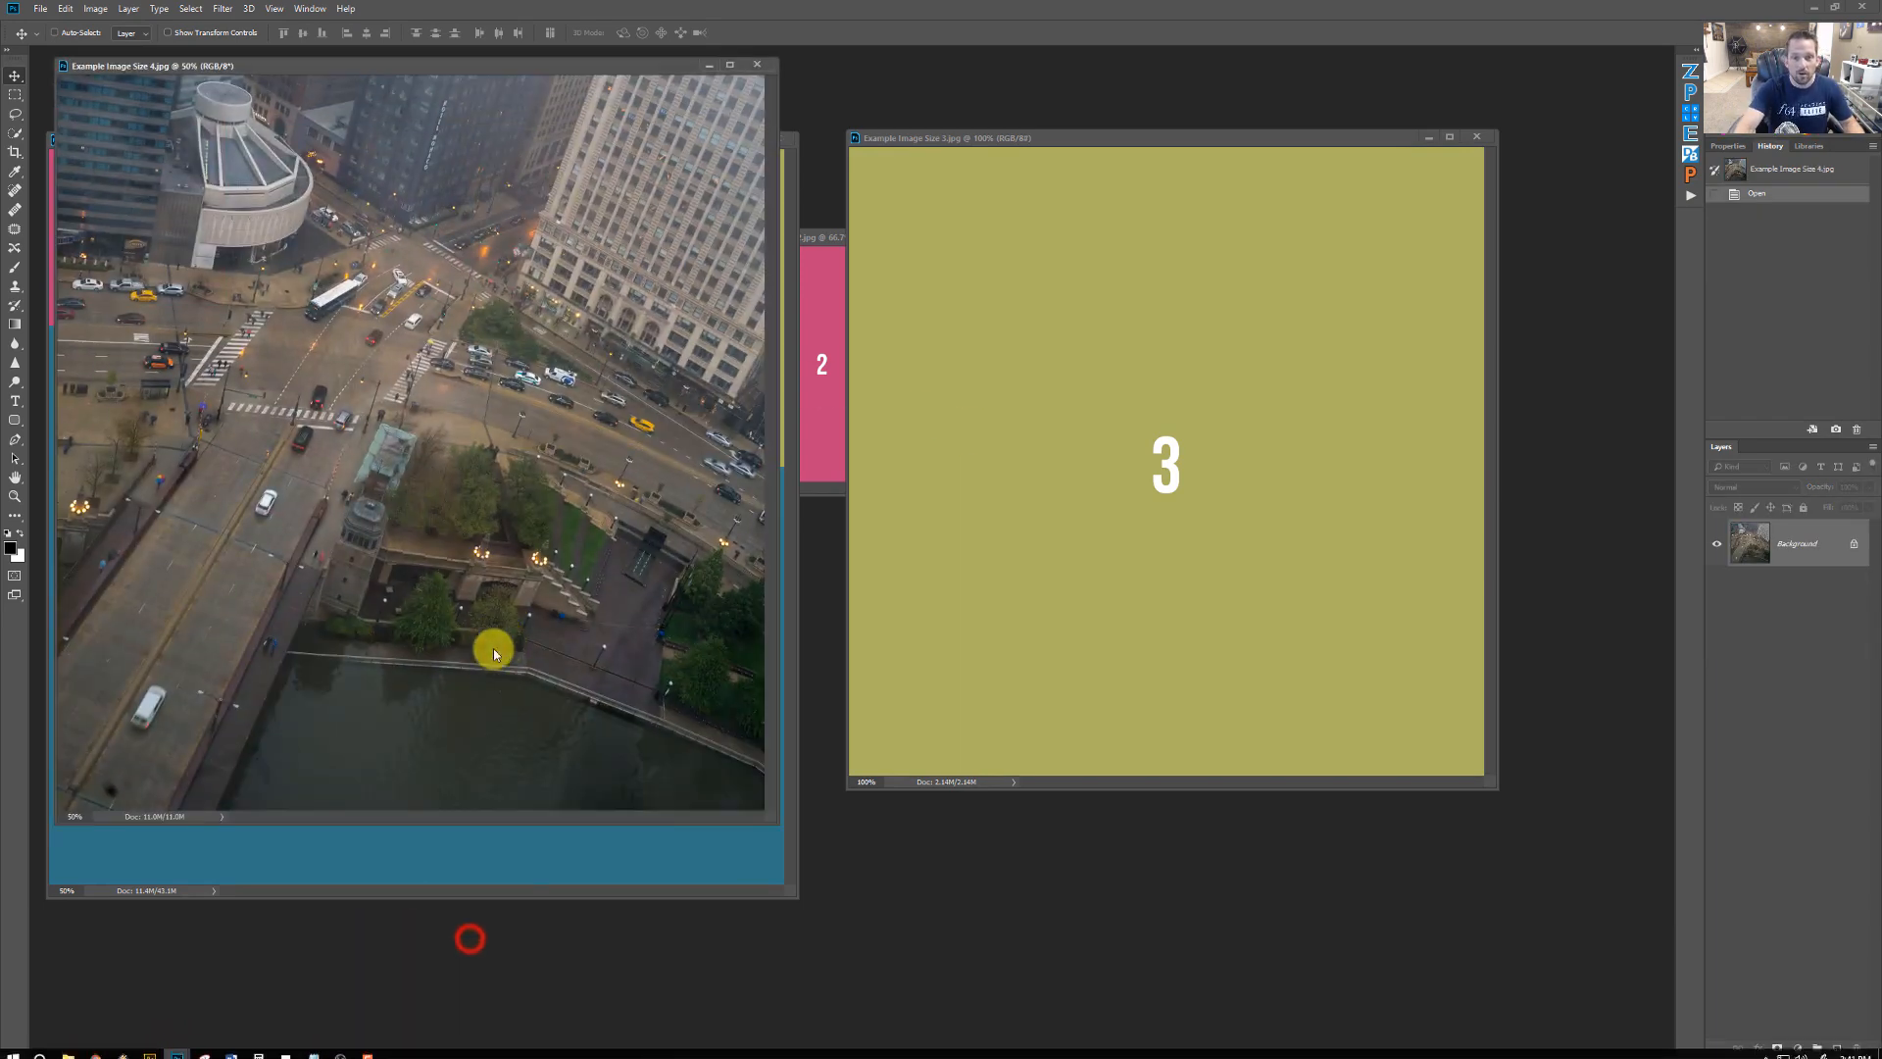
pyautogui.moveTo(275, 76); pyautogui.dragTo(383, 147)
pyautogui.click(96, 8)
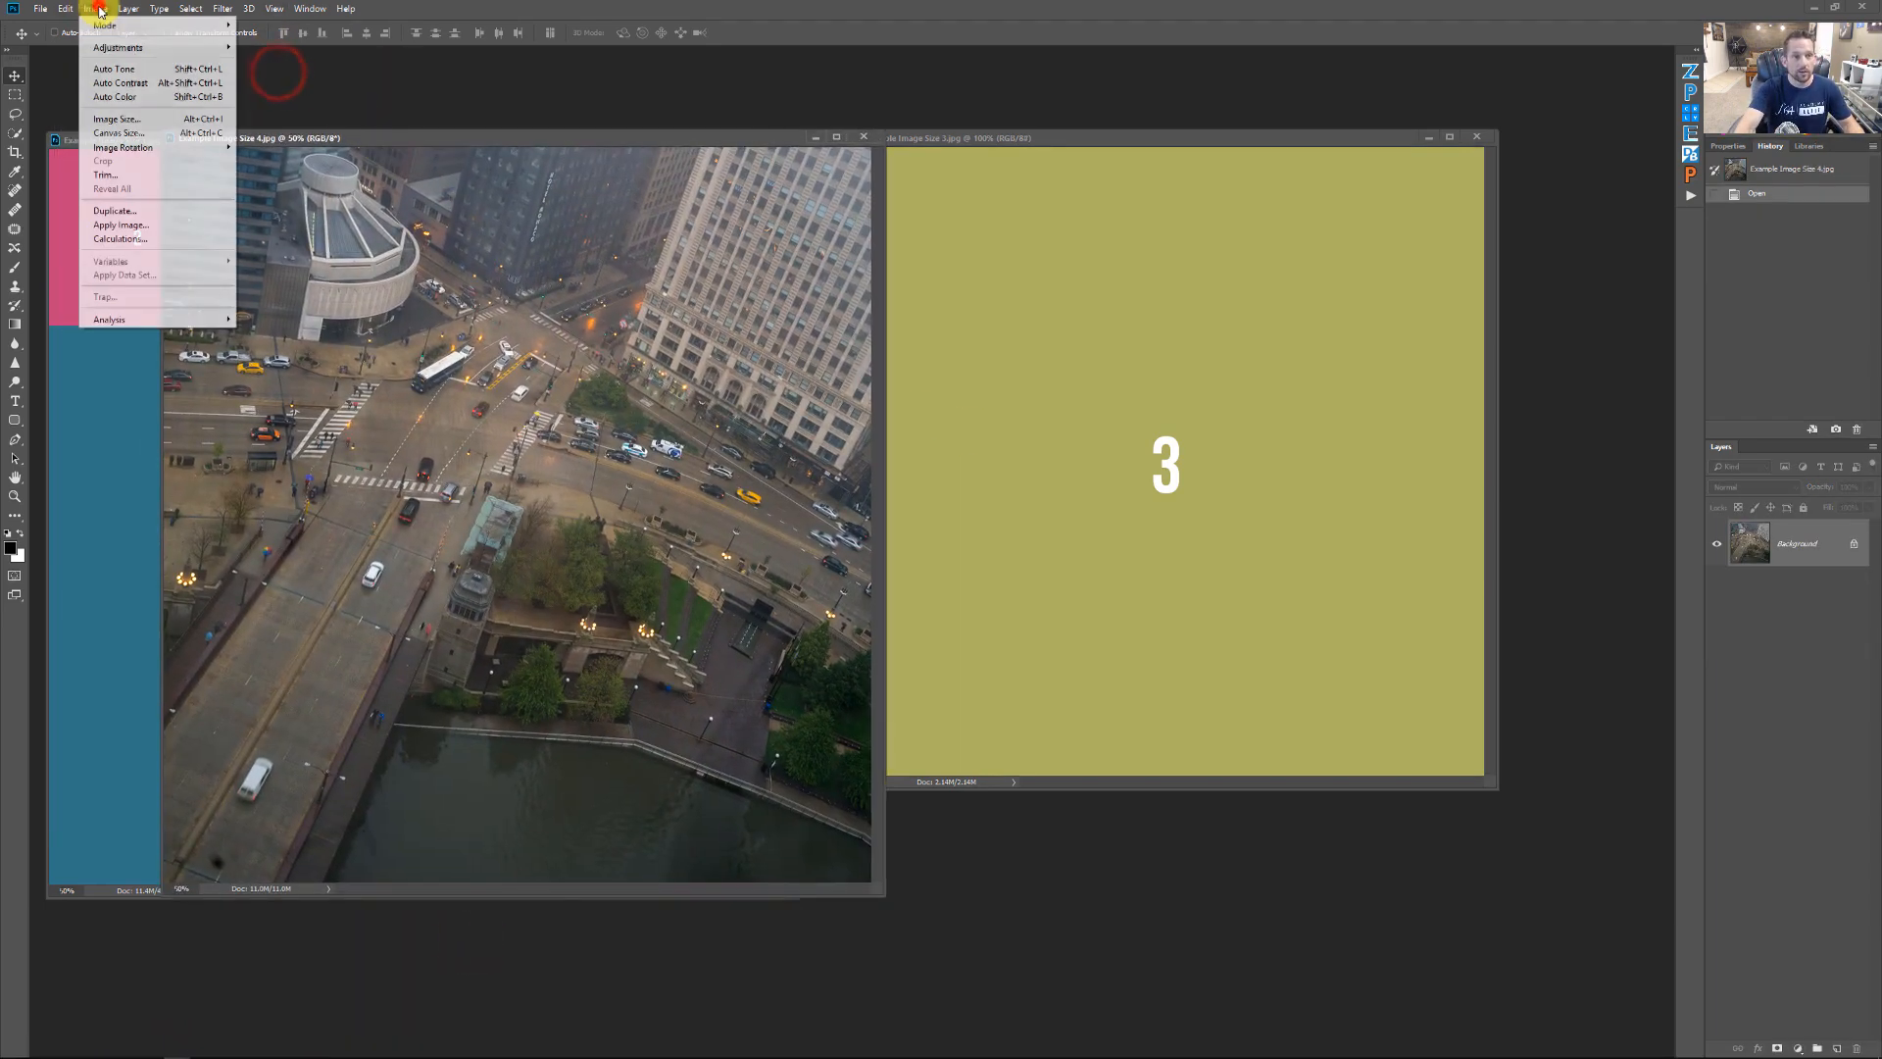
pyautogui.click(139, 121)
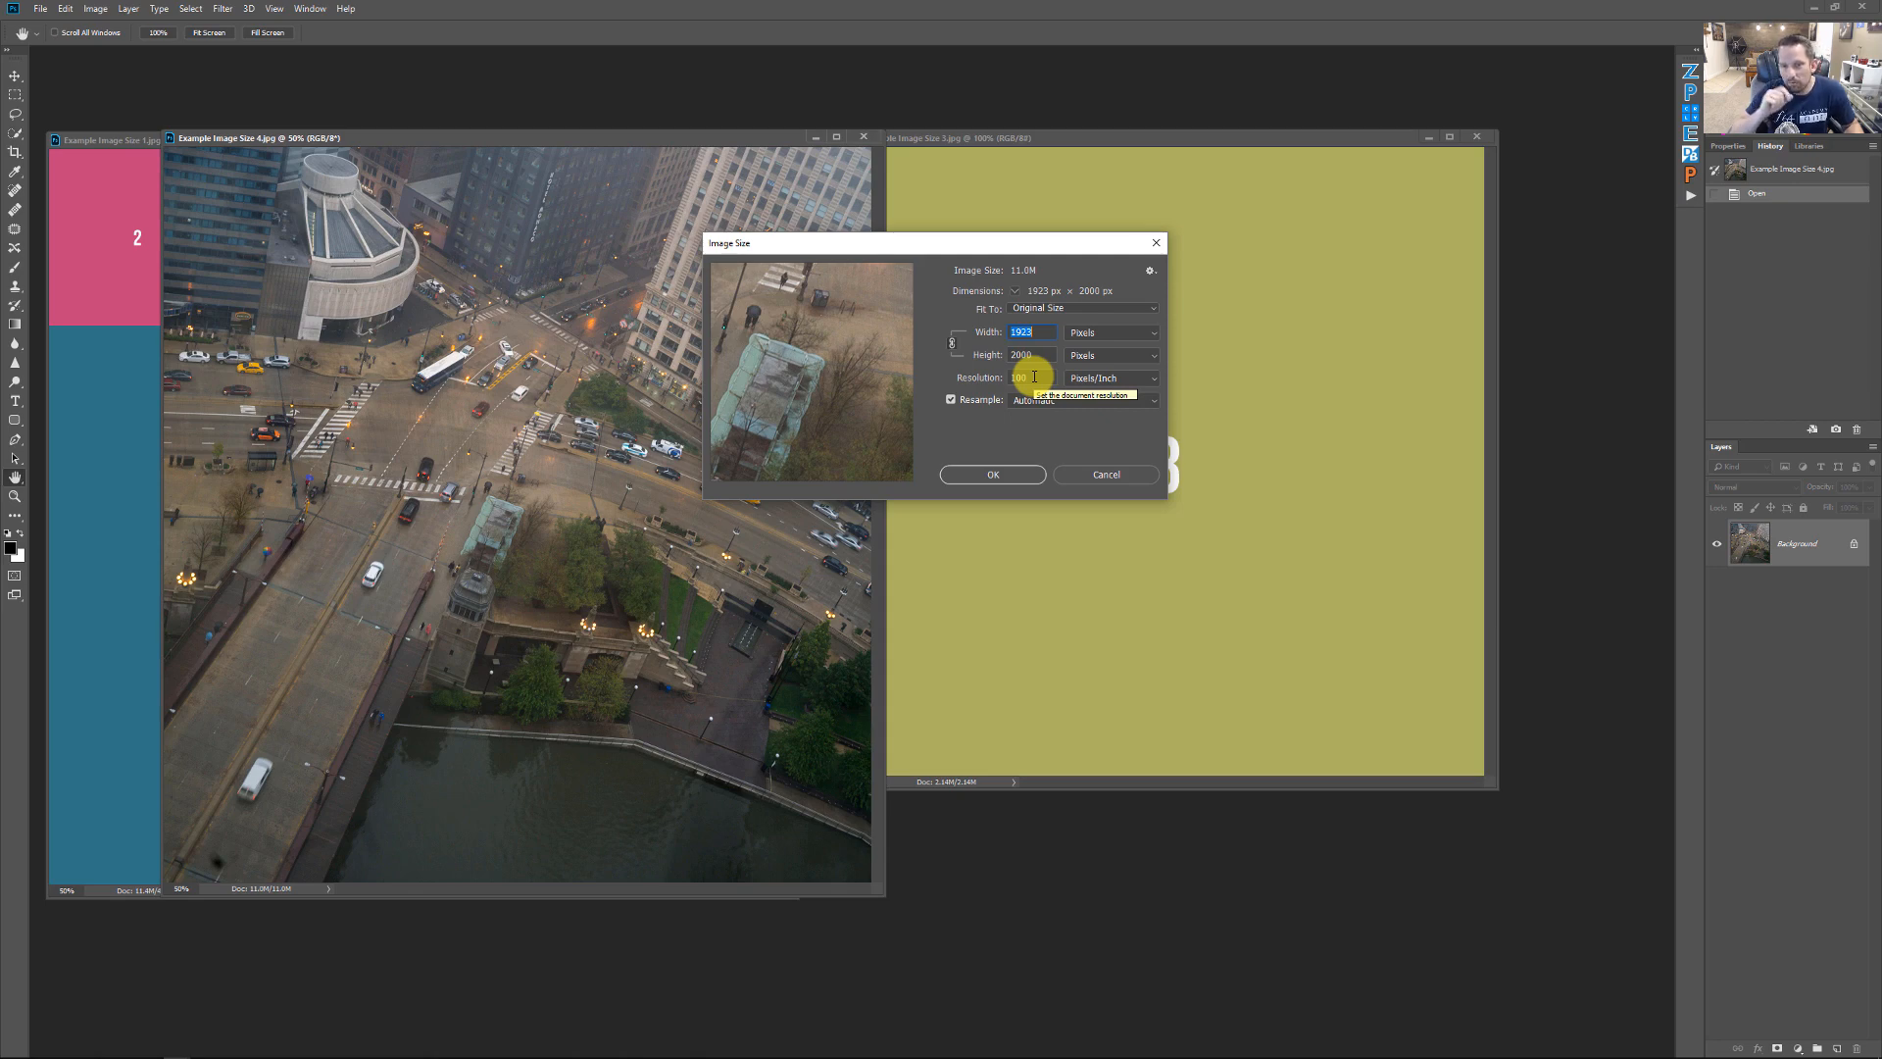
# Step: Set the resolution of Example Image Size 4.jpg to 300 pixels/inch, and turn Resample off and back on
pyautogui.click(1034, 377)
pyautogui.write('300')
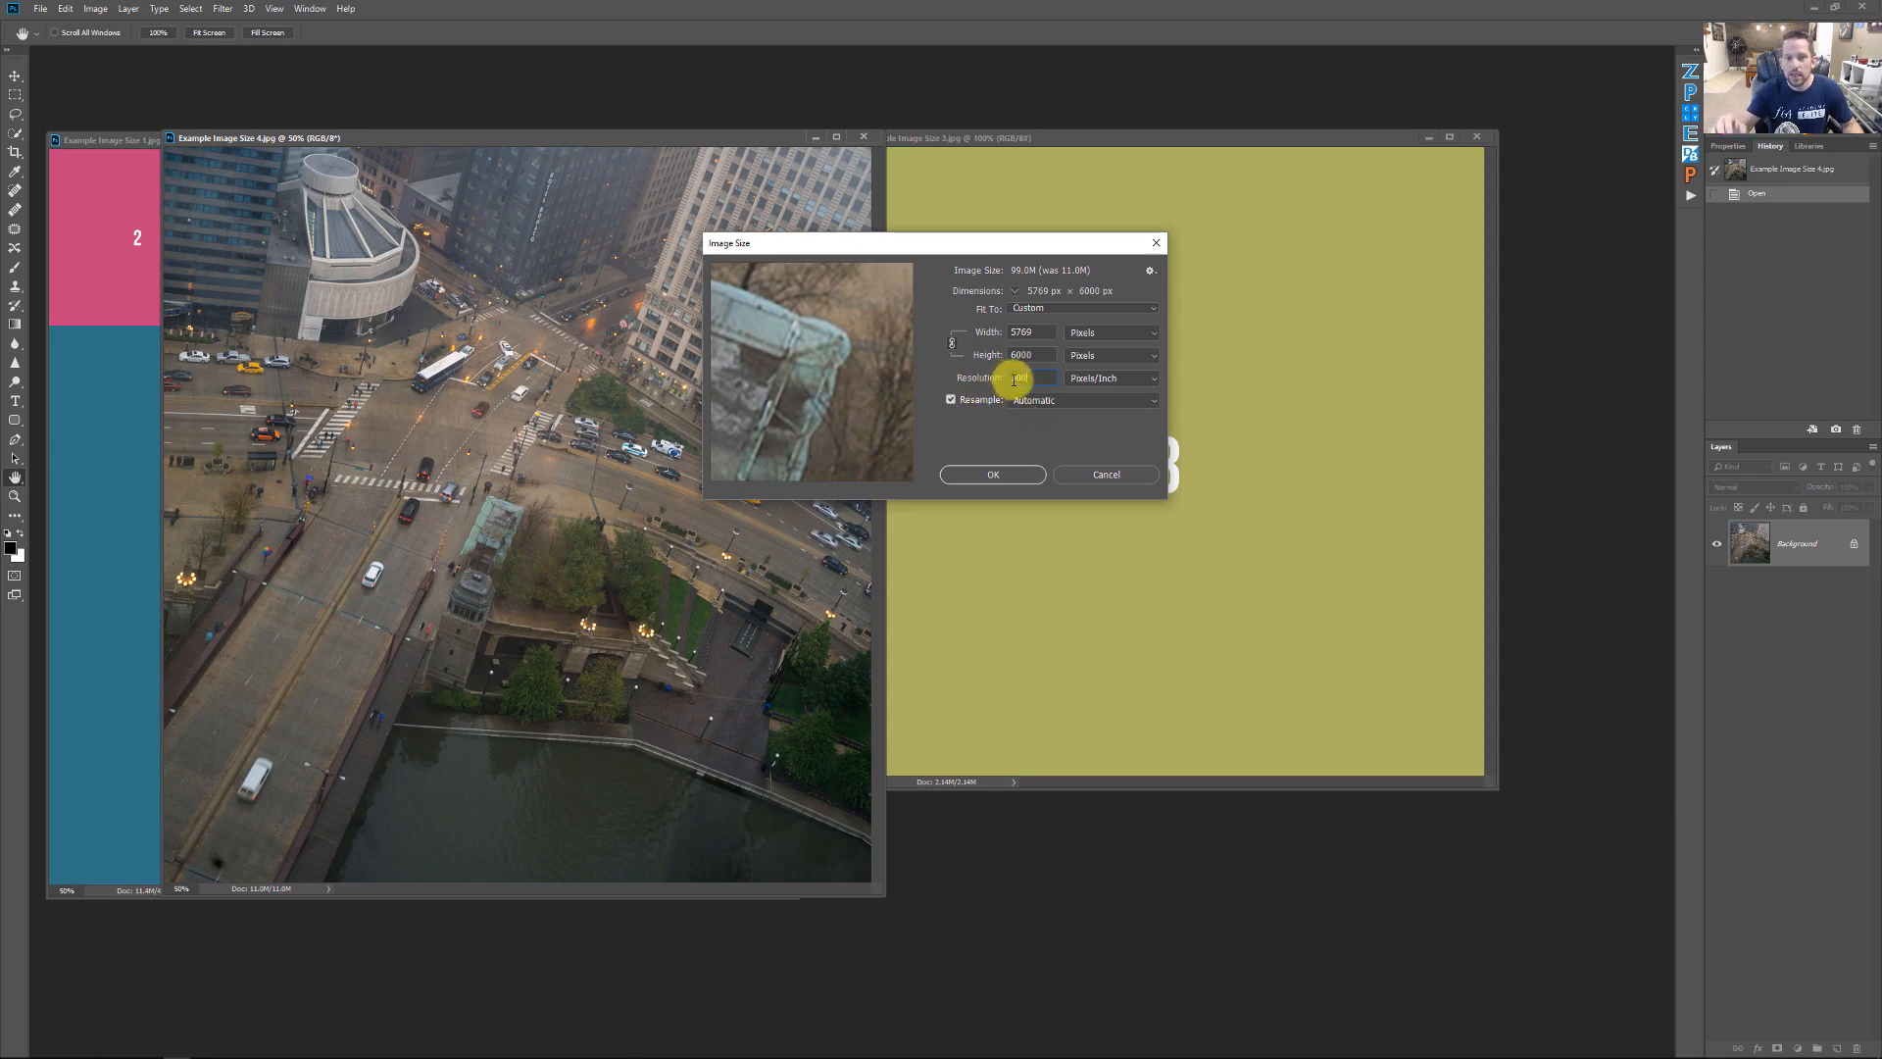
pyautogui.moveTo(801, 354)
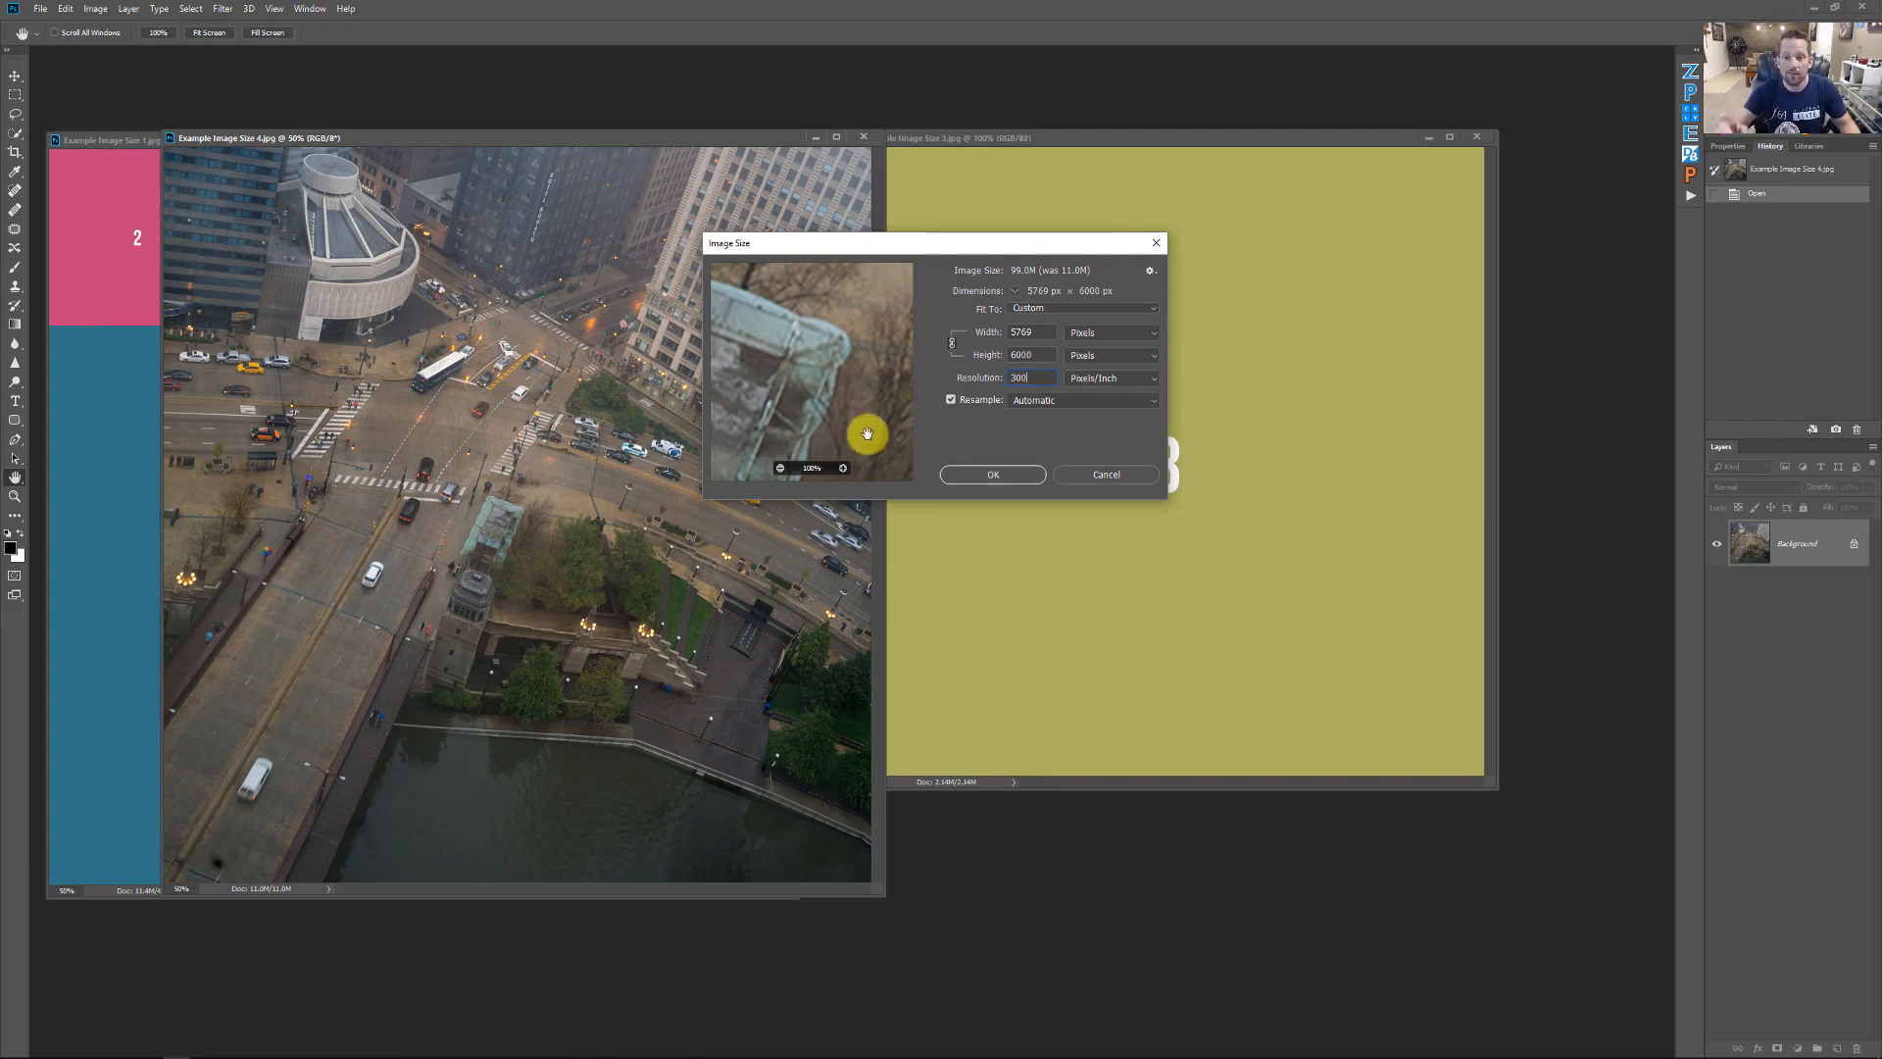
pyautogui.click(949, 398)
pyautogui.click(950, 399)
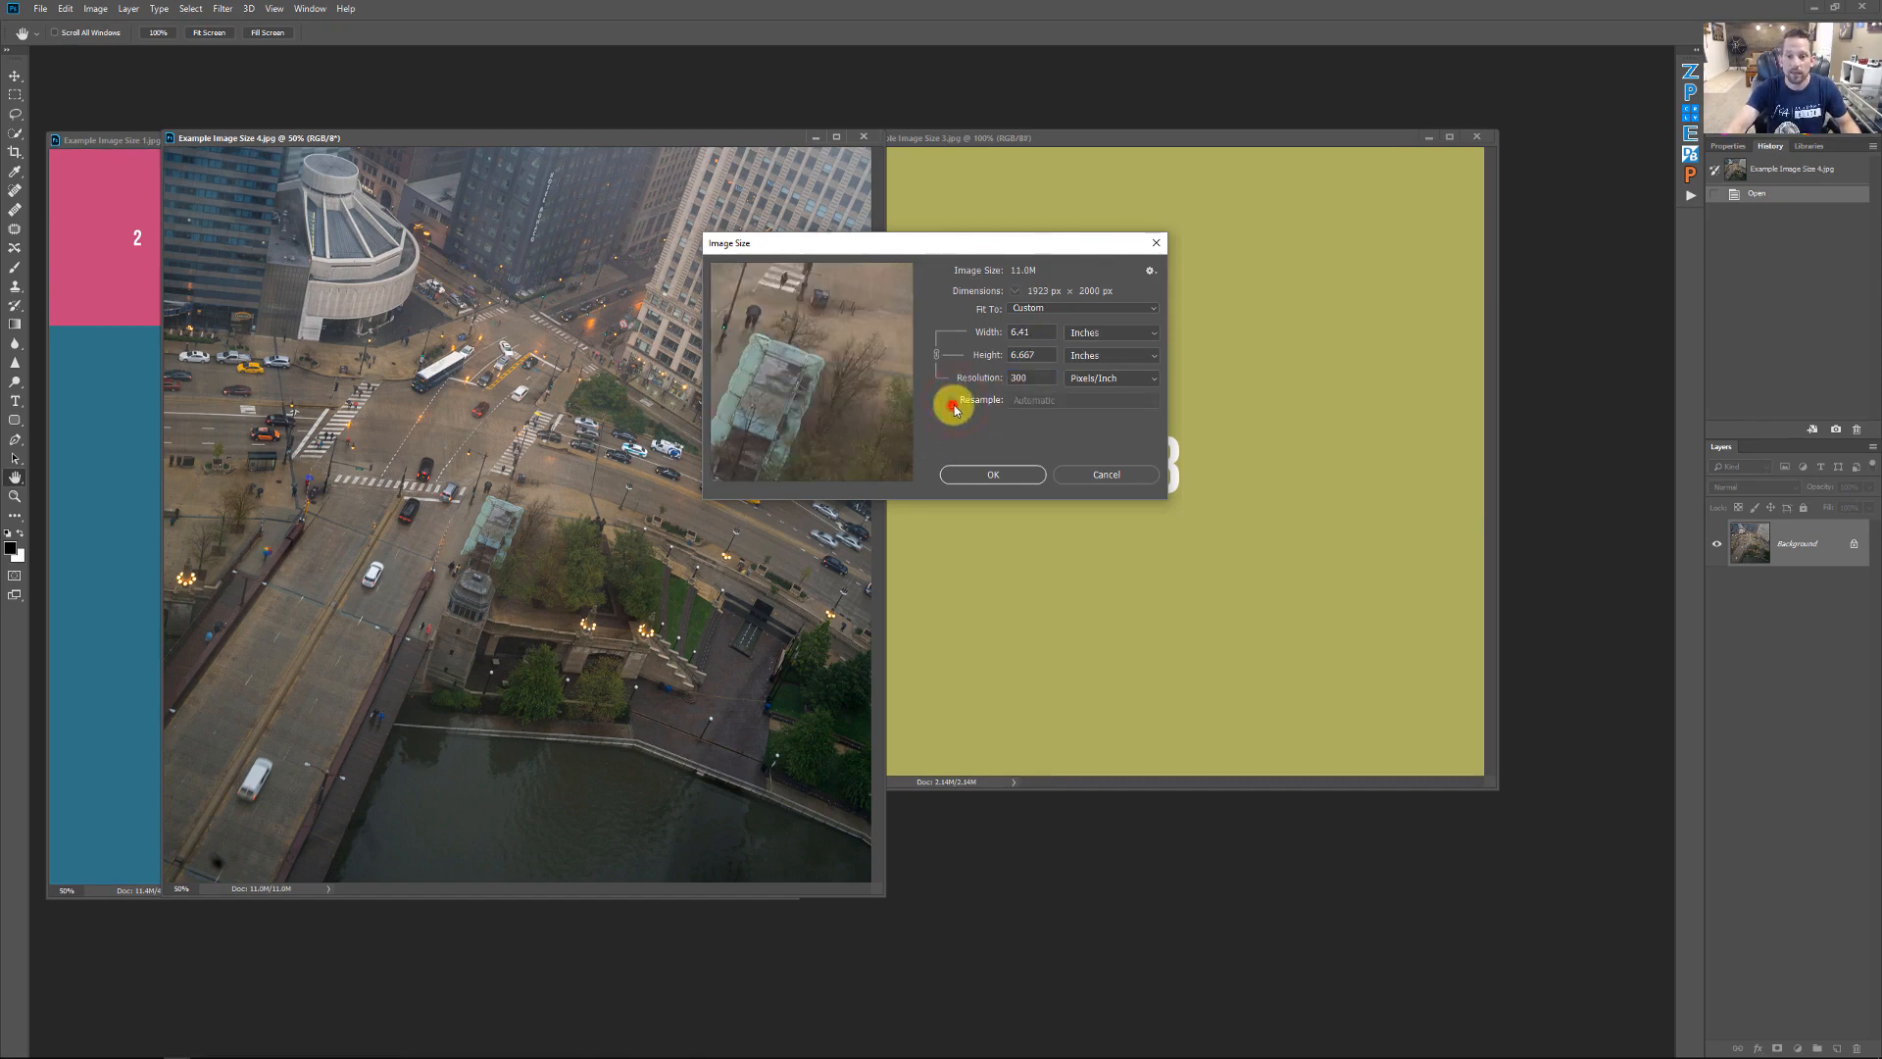
# Step: Try the Preserve Details (enlargement) resampling method with Reduce Noise at 14%, shifting the preview to the green-roofed tower
pyautogui.click(1033, 400)
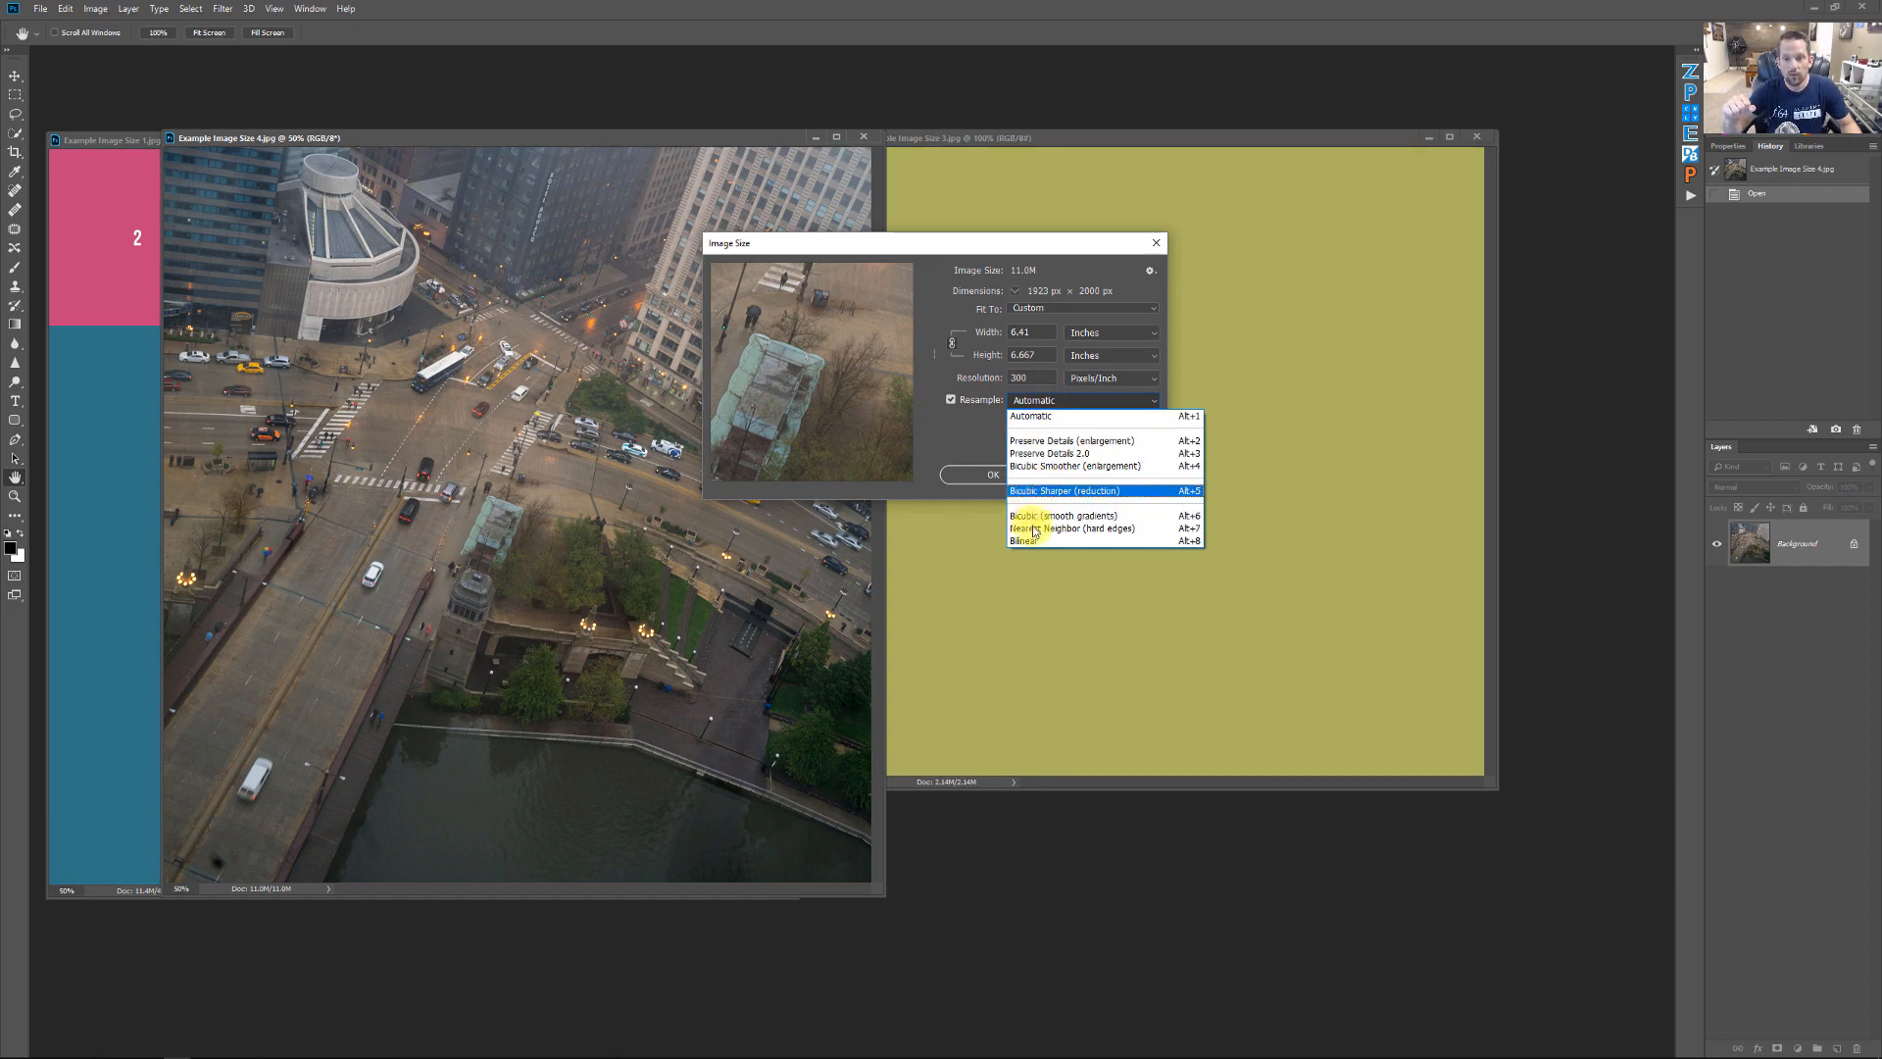
pyautogui.click(1032, 447)
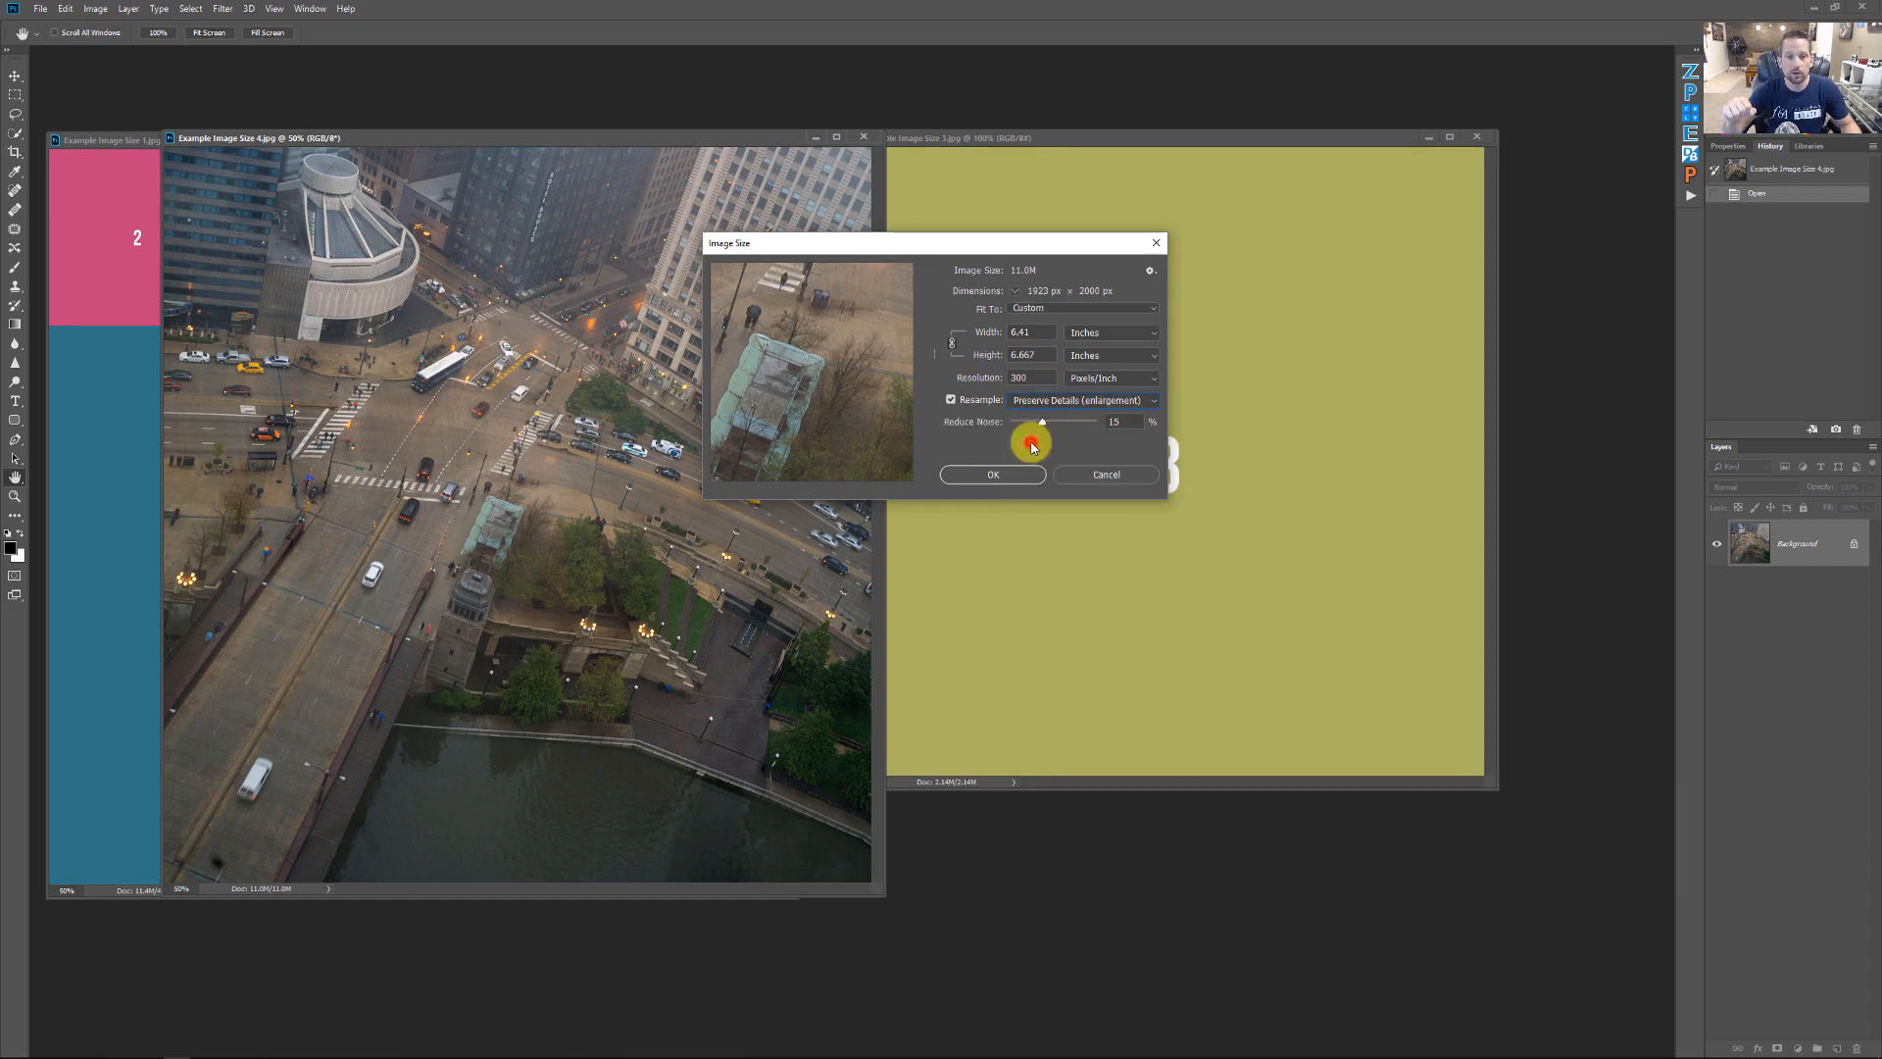
pyautogui.moveTo(781, 353); pyautogui.dragTo(829, 371)
pyautogui.moveTo(1056, 423)
pyautogui.mouseDown()
pyautogui.moveTo(1009, 421)
pyautogui.moveTo(1065, 418)
pyautogui.moveTo(1041, 424)
pyautogui.mouseUp()
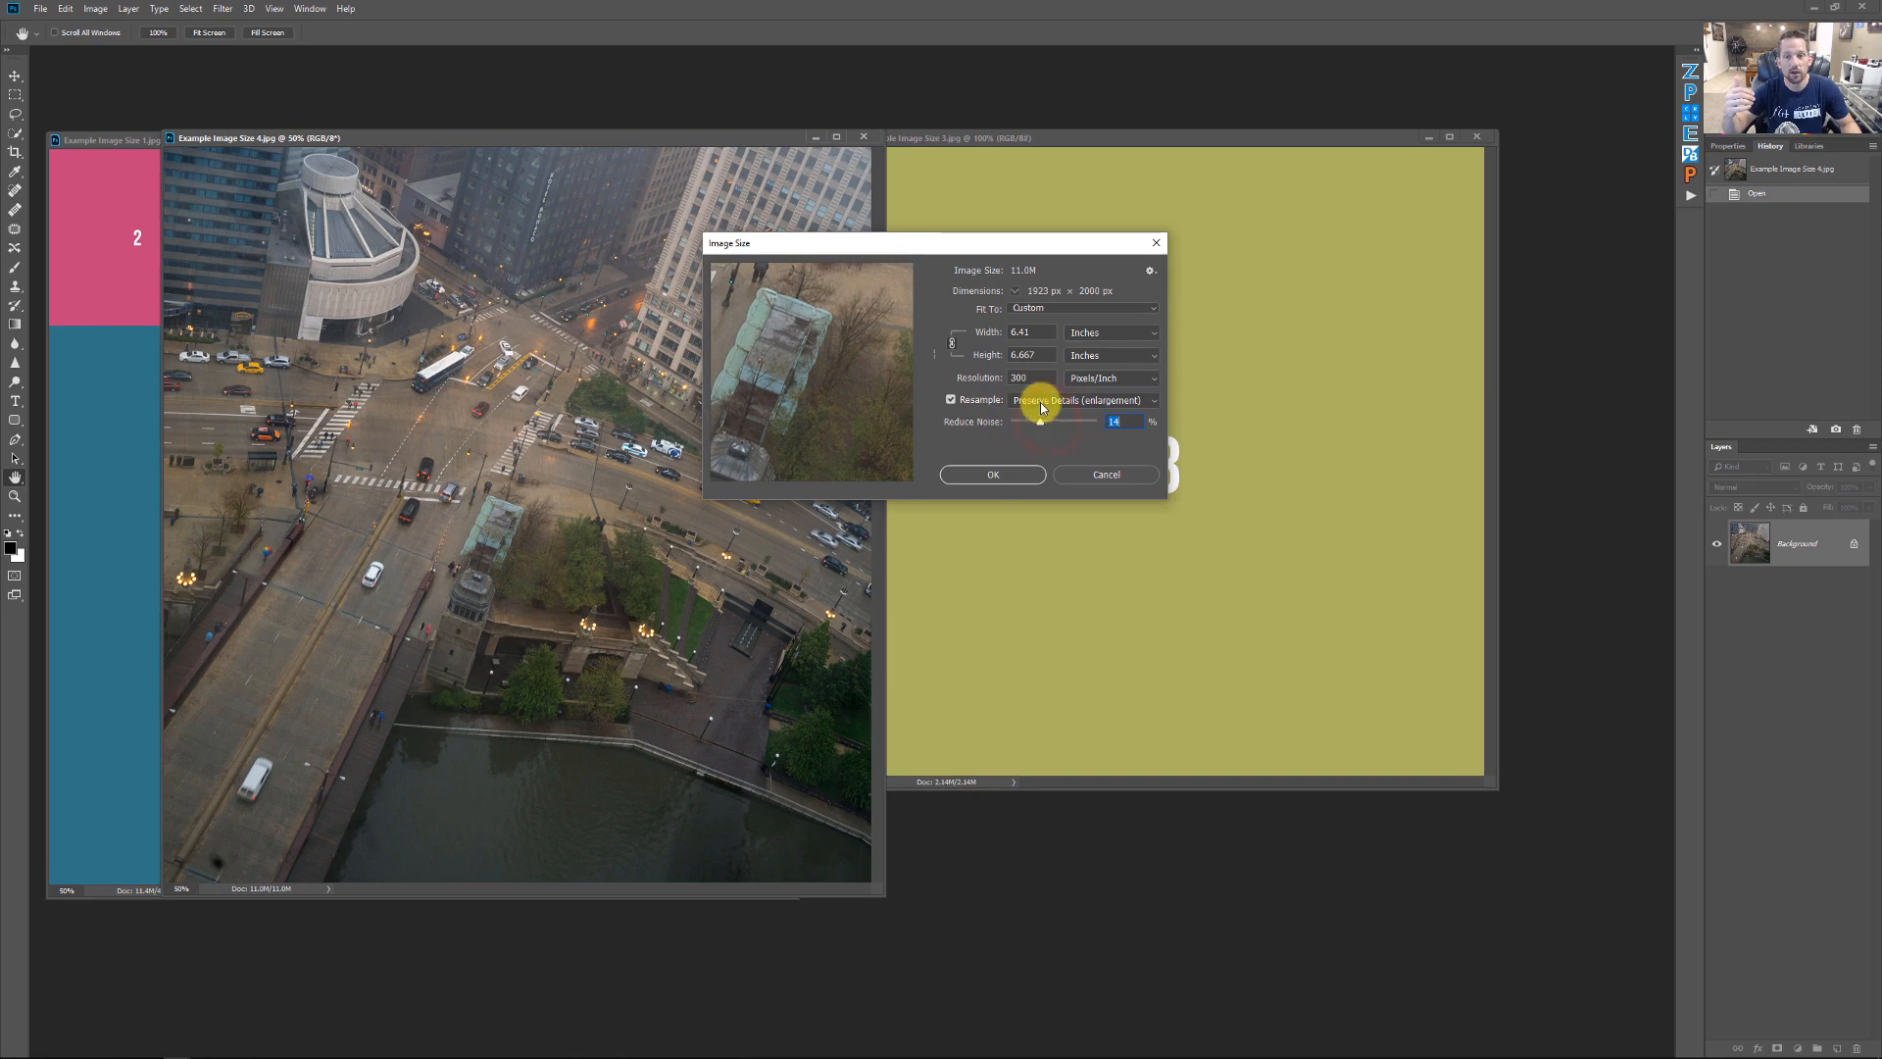
# Step: Set the resampling method to Preserve Details 2.0 with Reduce Noise at 15%, and apply the image size
pyautogui.click(1041, 401)
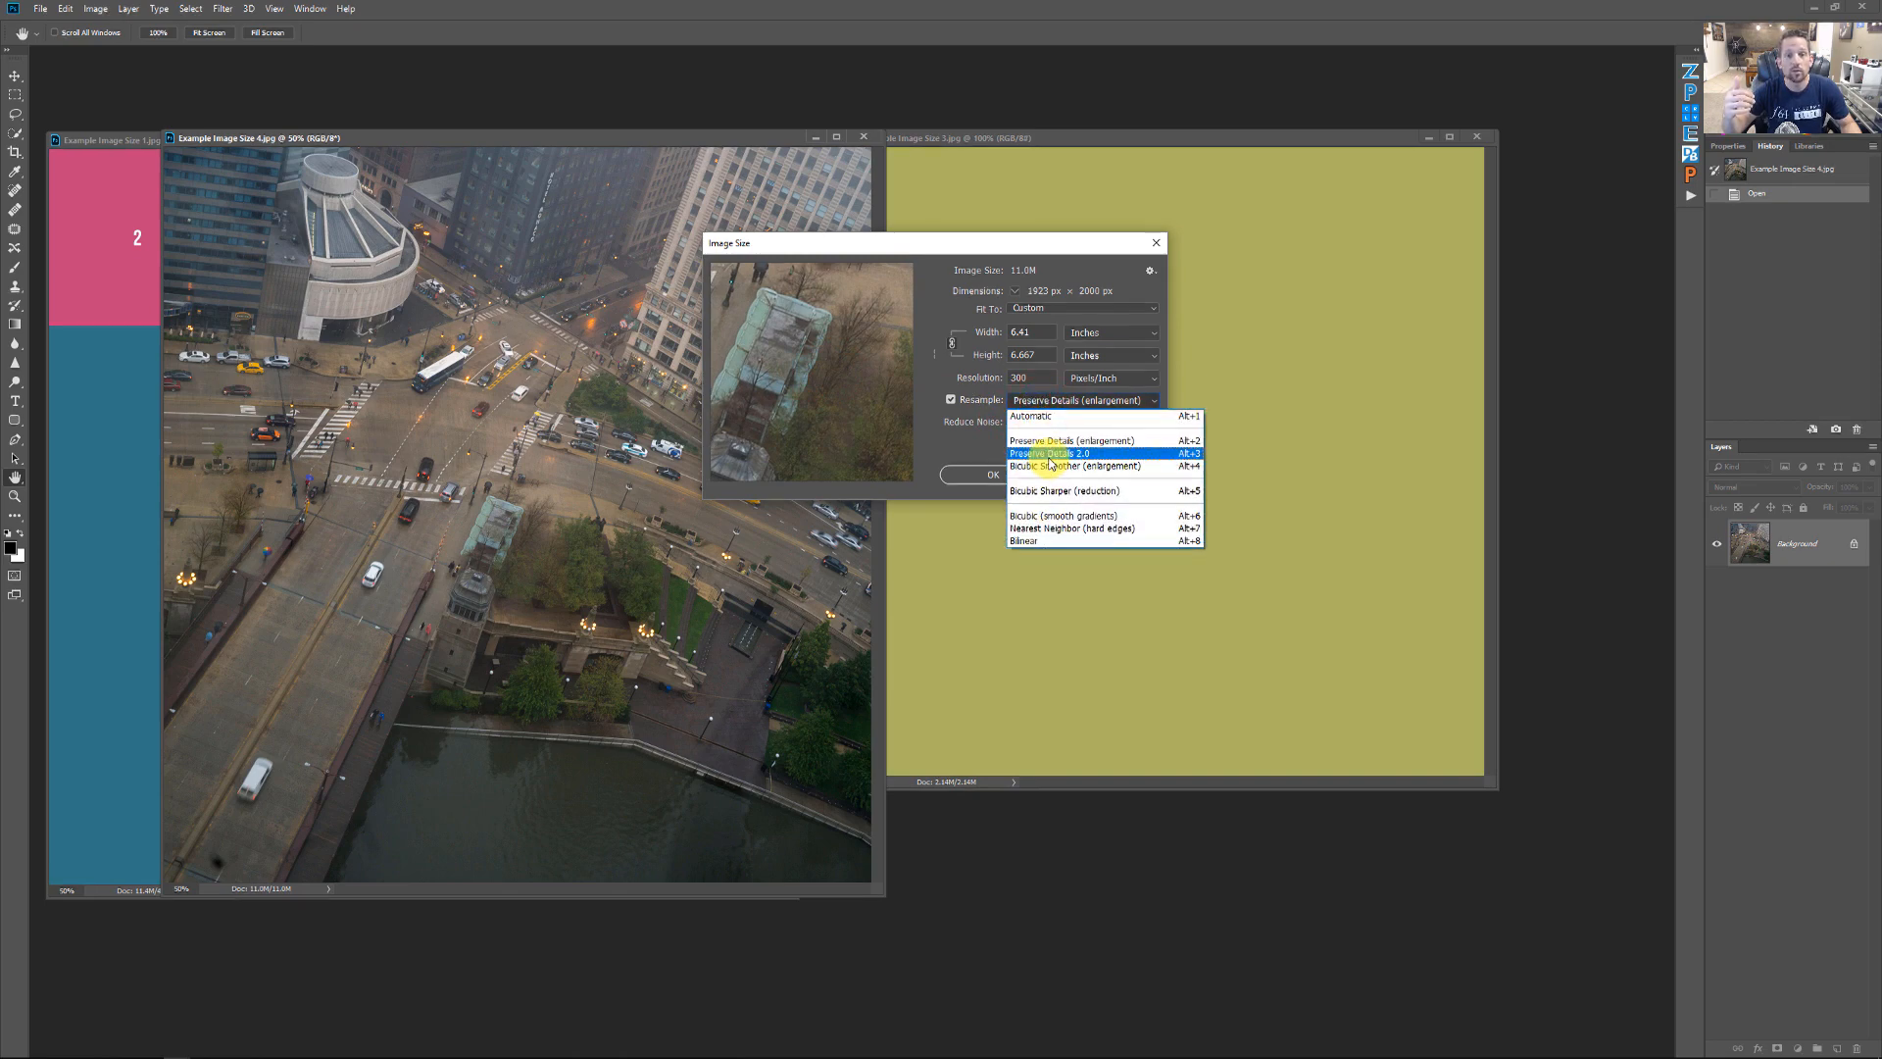
pyautogui.click(1049, 456)
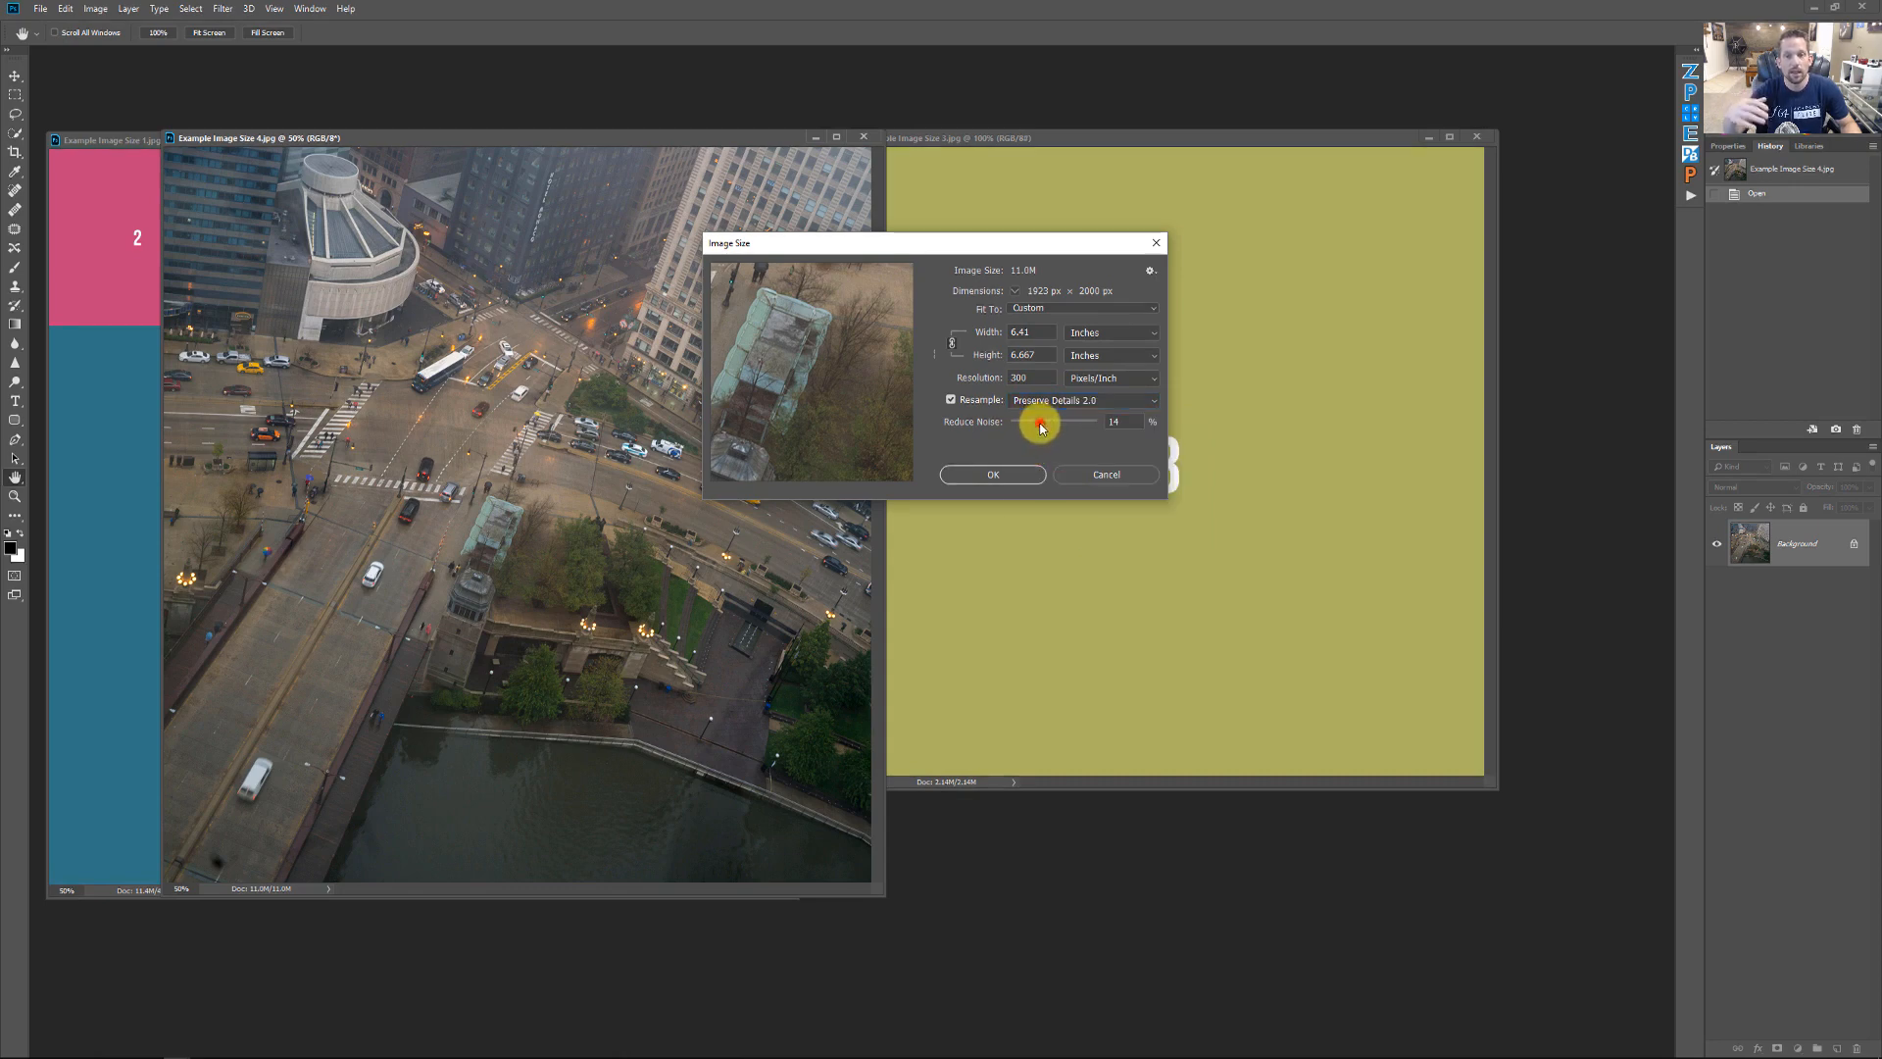
pyautogui.moveTo(1040, 428); pyautogui.dragTo(1043, 424)
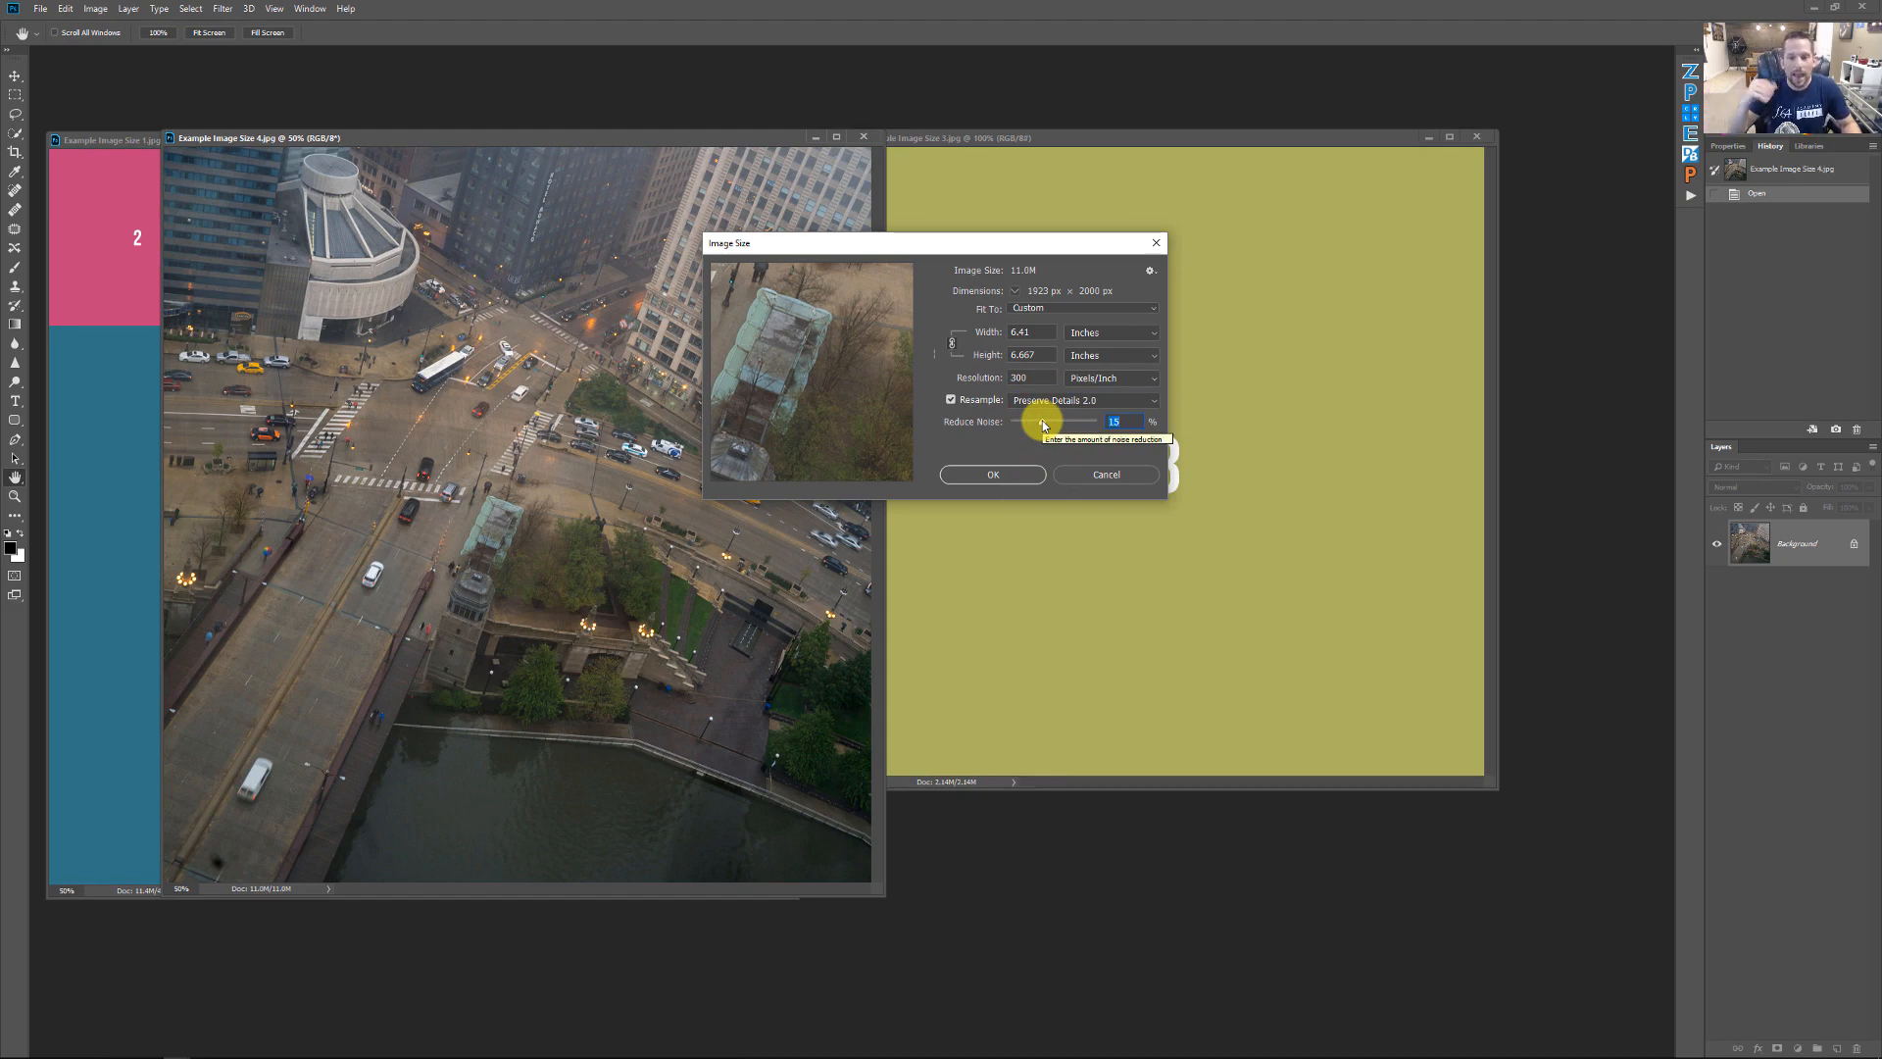
pyautogui.click(1005, 475)
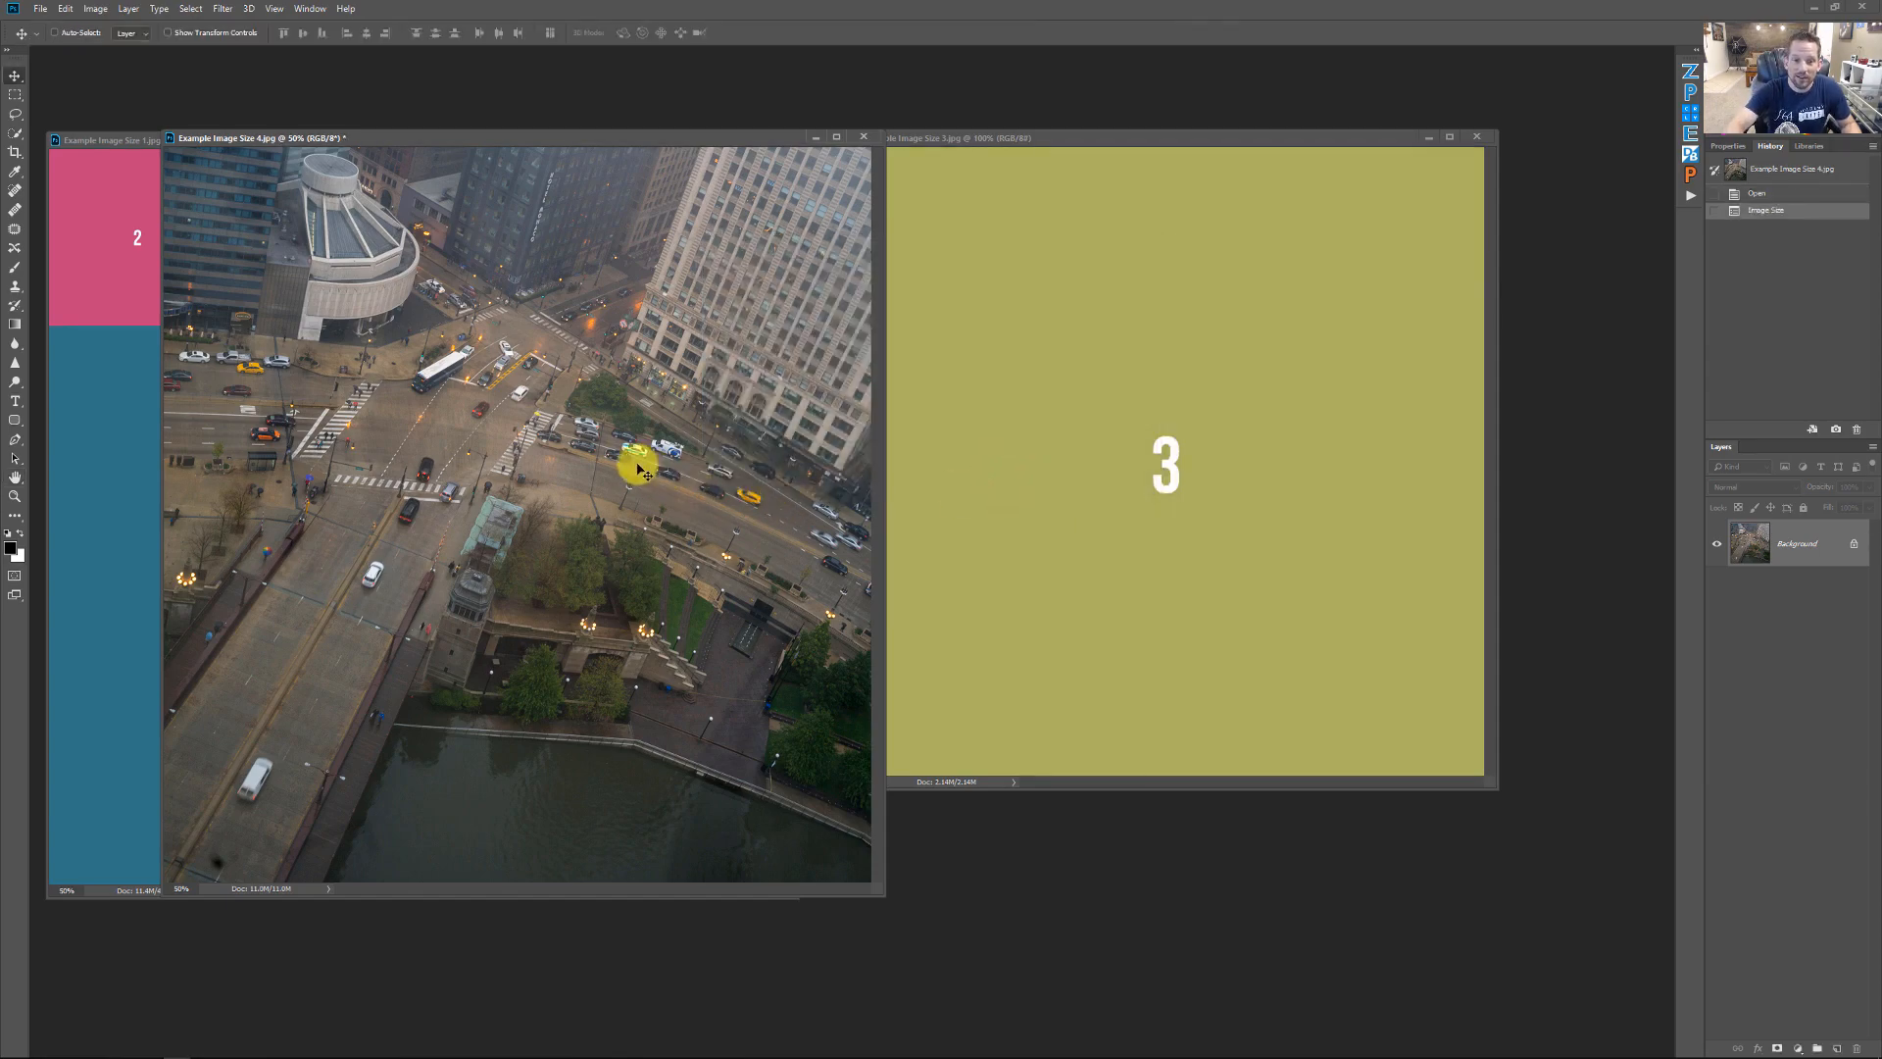
# Step: Inspect the cars and crosswalks in Example Image Size 4.jpg at high magnification, and return to the whole image
pyautogui.moveTo(607, 438); pyautogui.dragTo(680, 476)
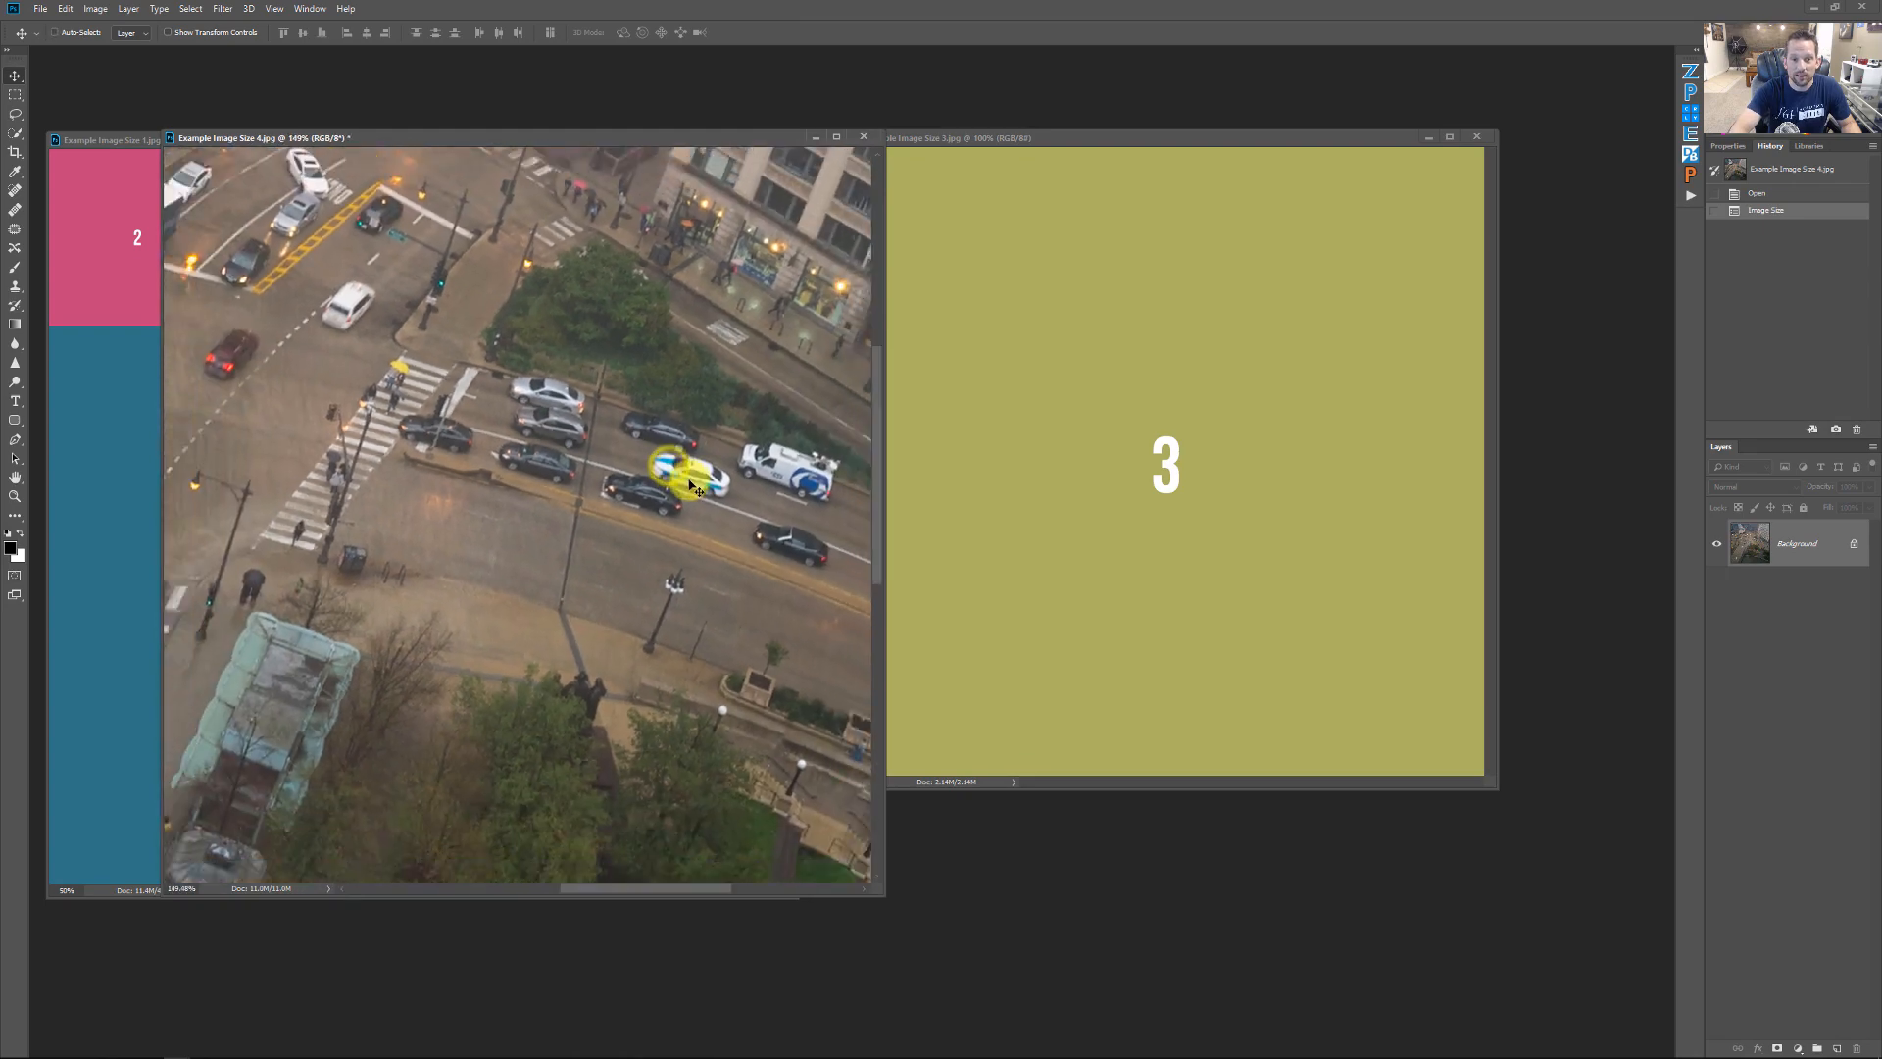
pyautogui.rightClick(686, 479)
pyautogui.click(702, 487)
pyautogui.moveTo(500, 508); pyautogui.dragTo(598, 536)
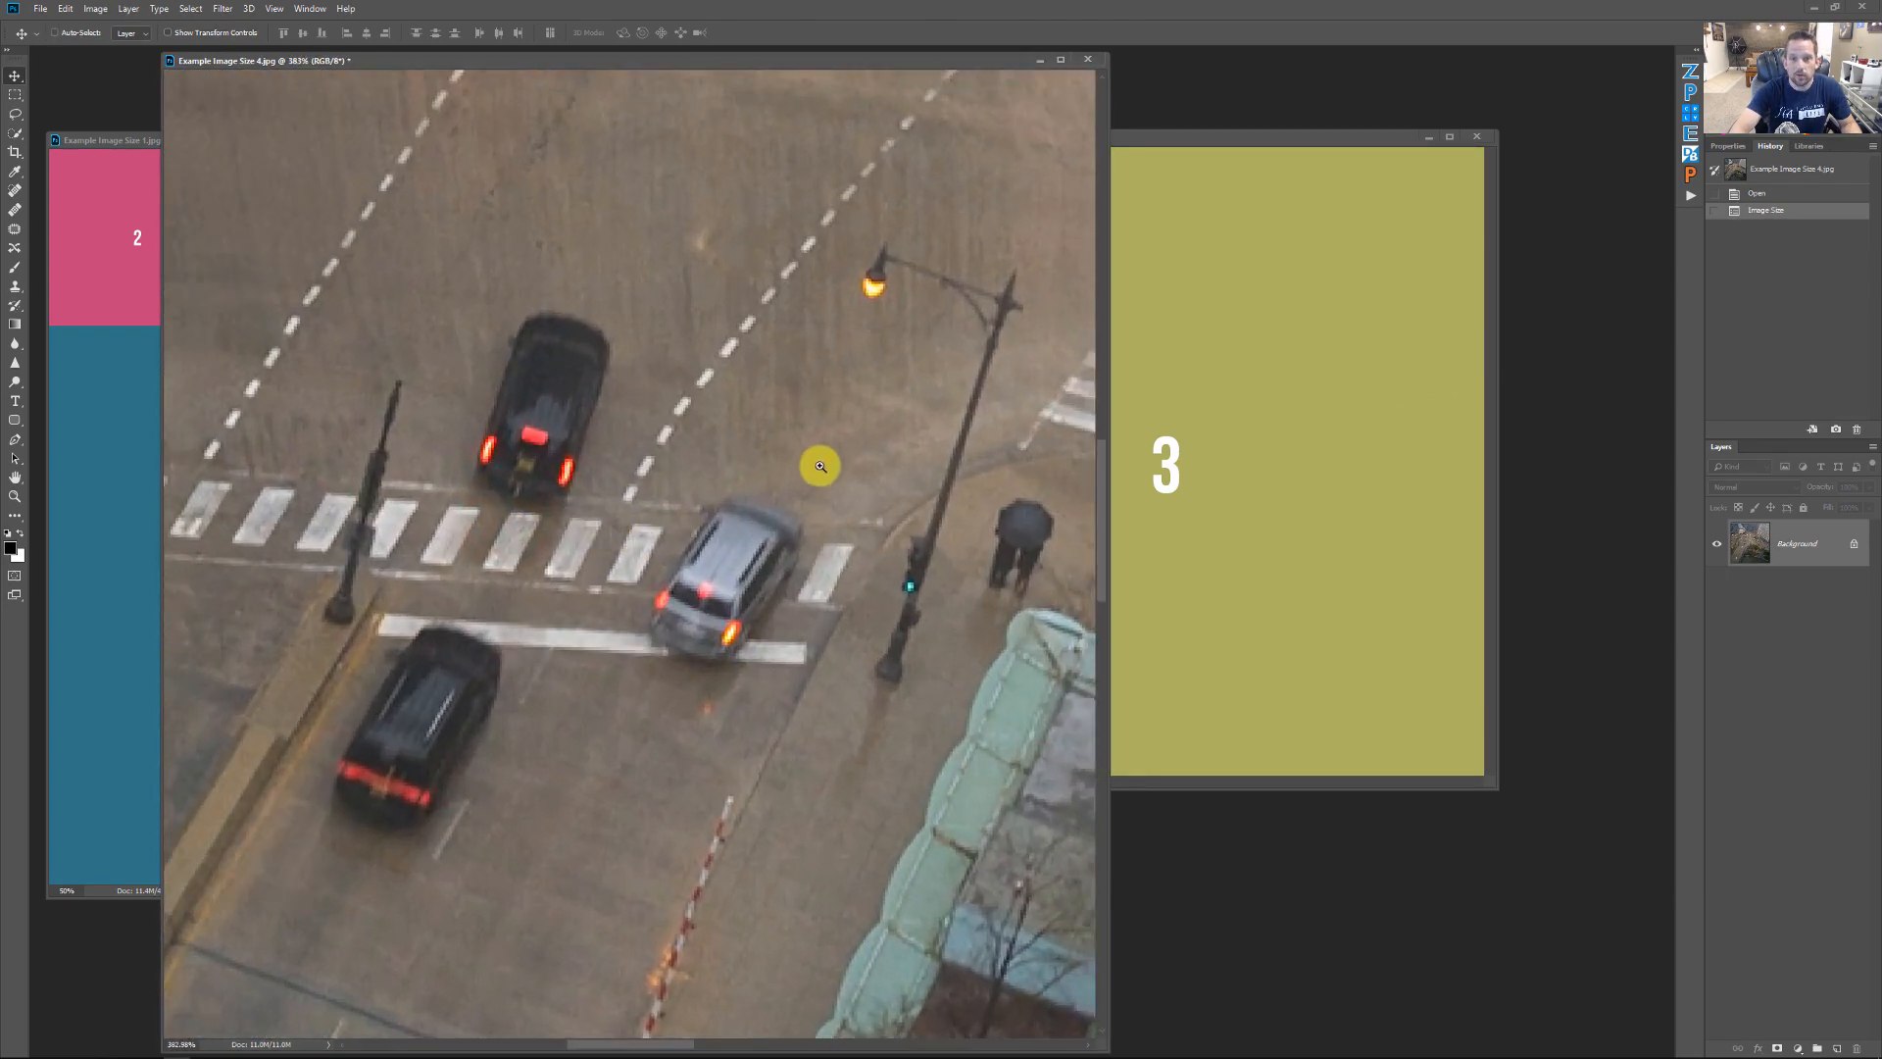
pyautogui.rightClick(821, 469)
pyautogui.click(838, 476)
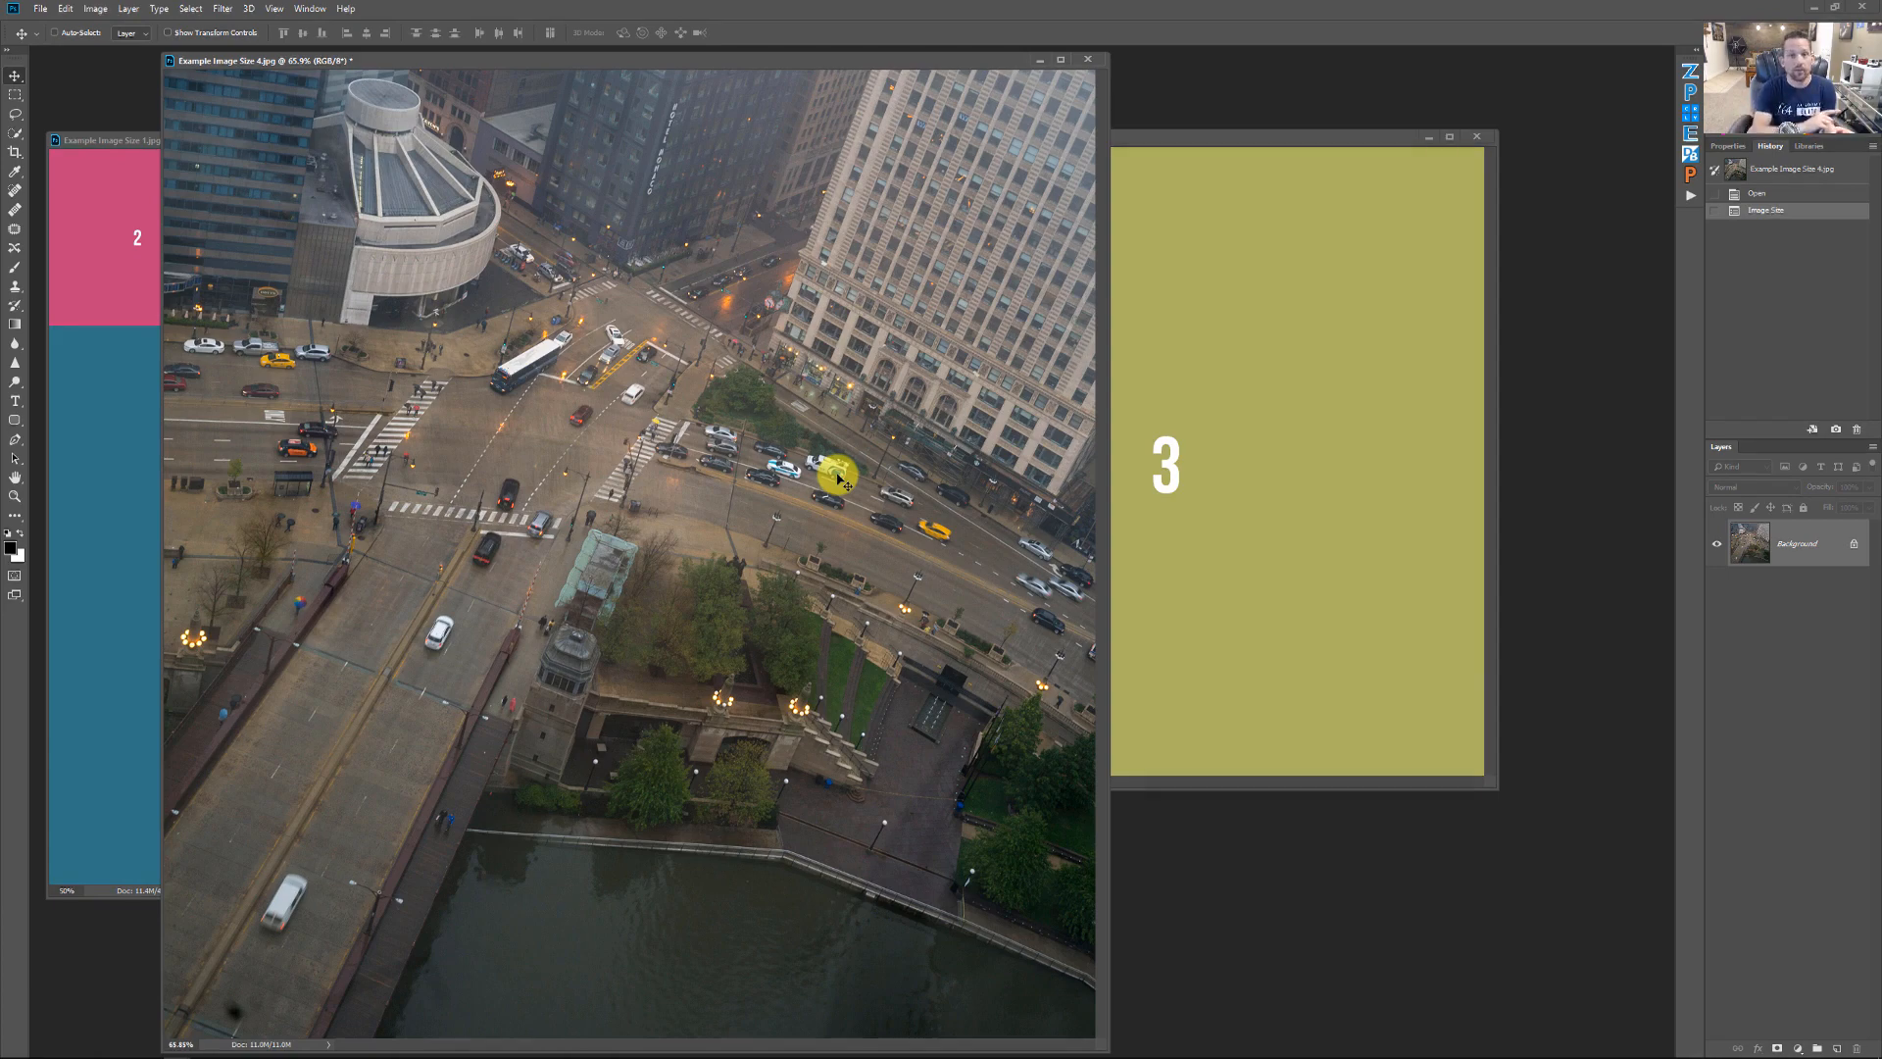
# Step: Minimize Example Image Size 4.jpg and open Canvas Size for Example Image Size 3.jpg with the dimensions in inches
pyautogui.click(1222, 136)
pyautogui.click(1039, 57)
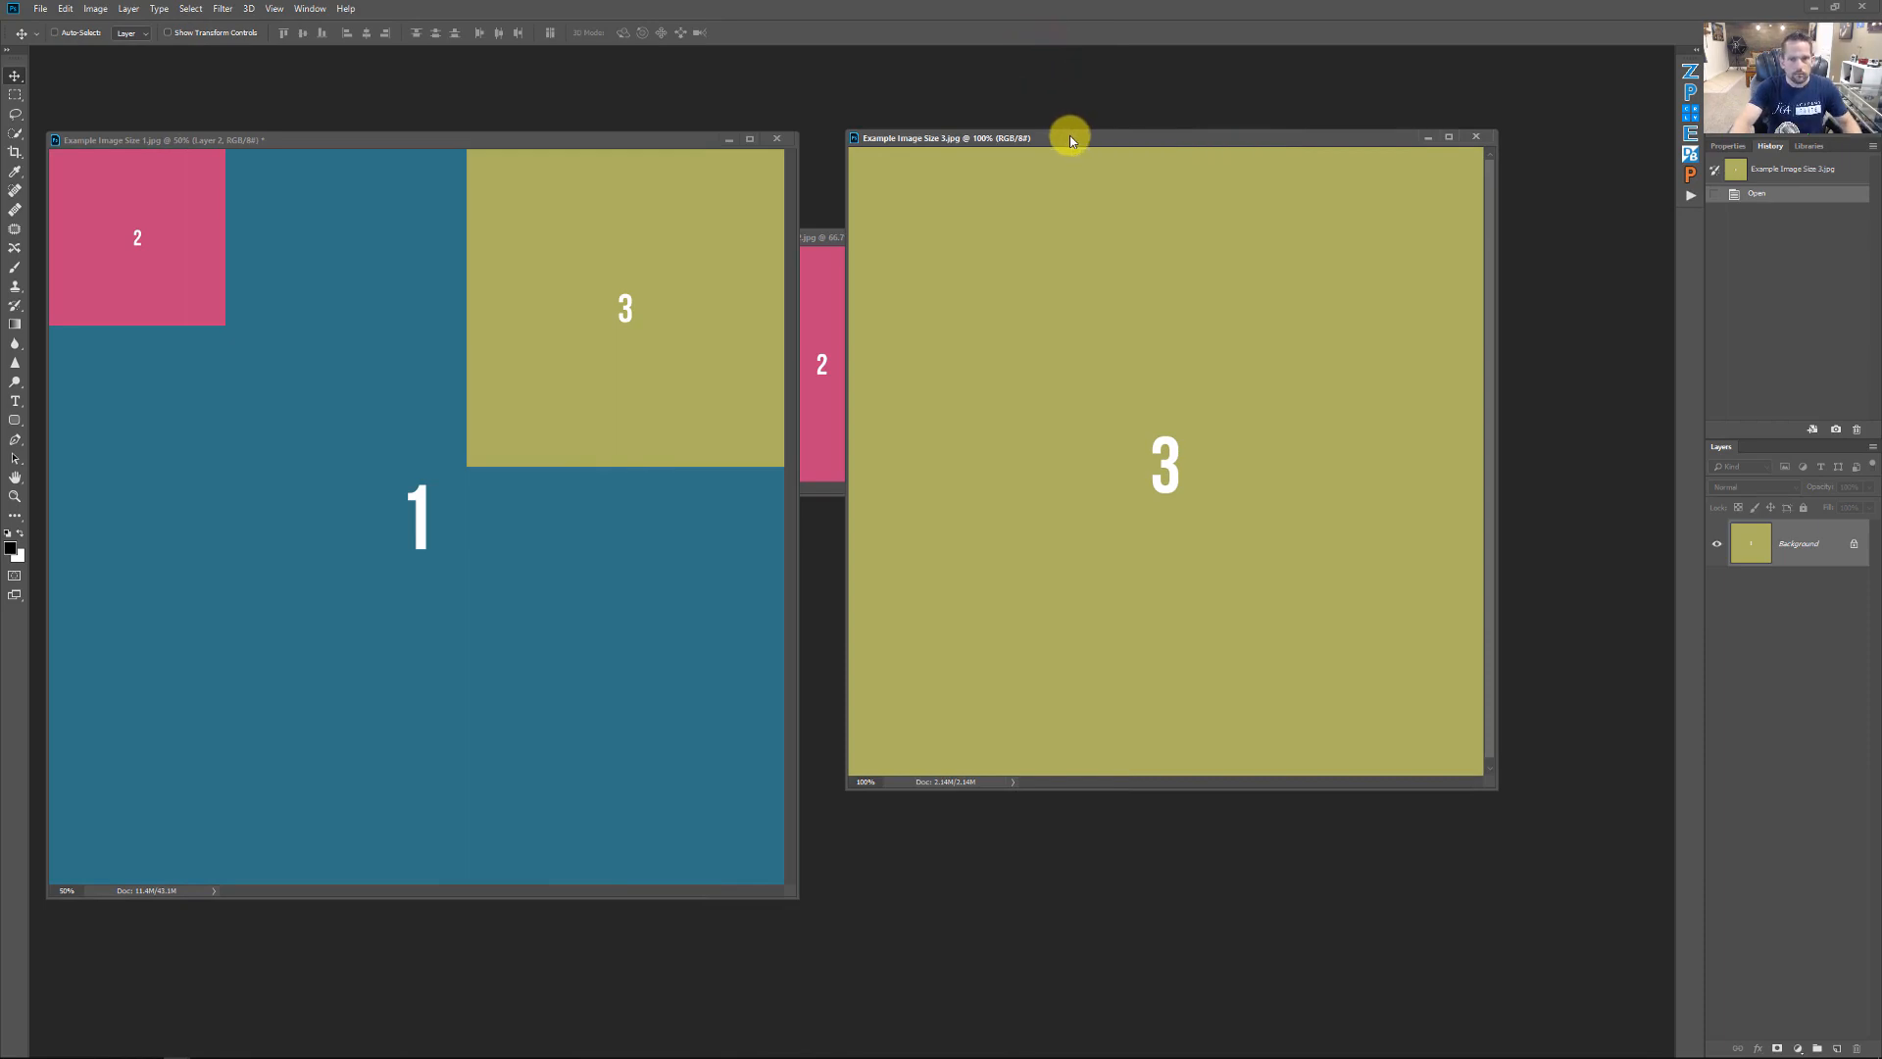
pyautogui.click(93, 9)
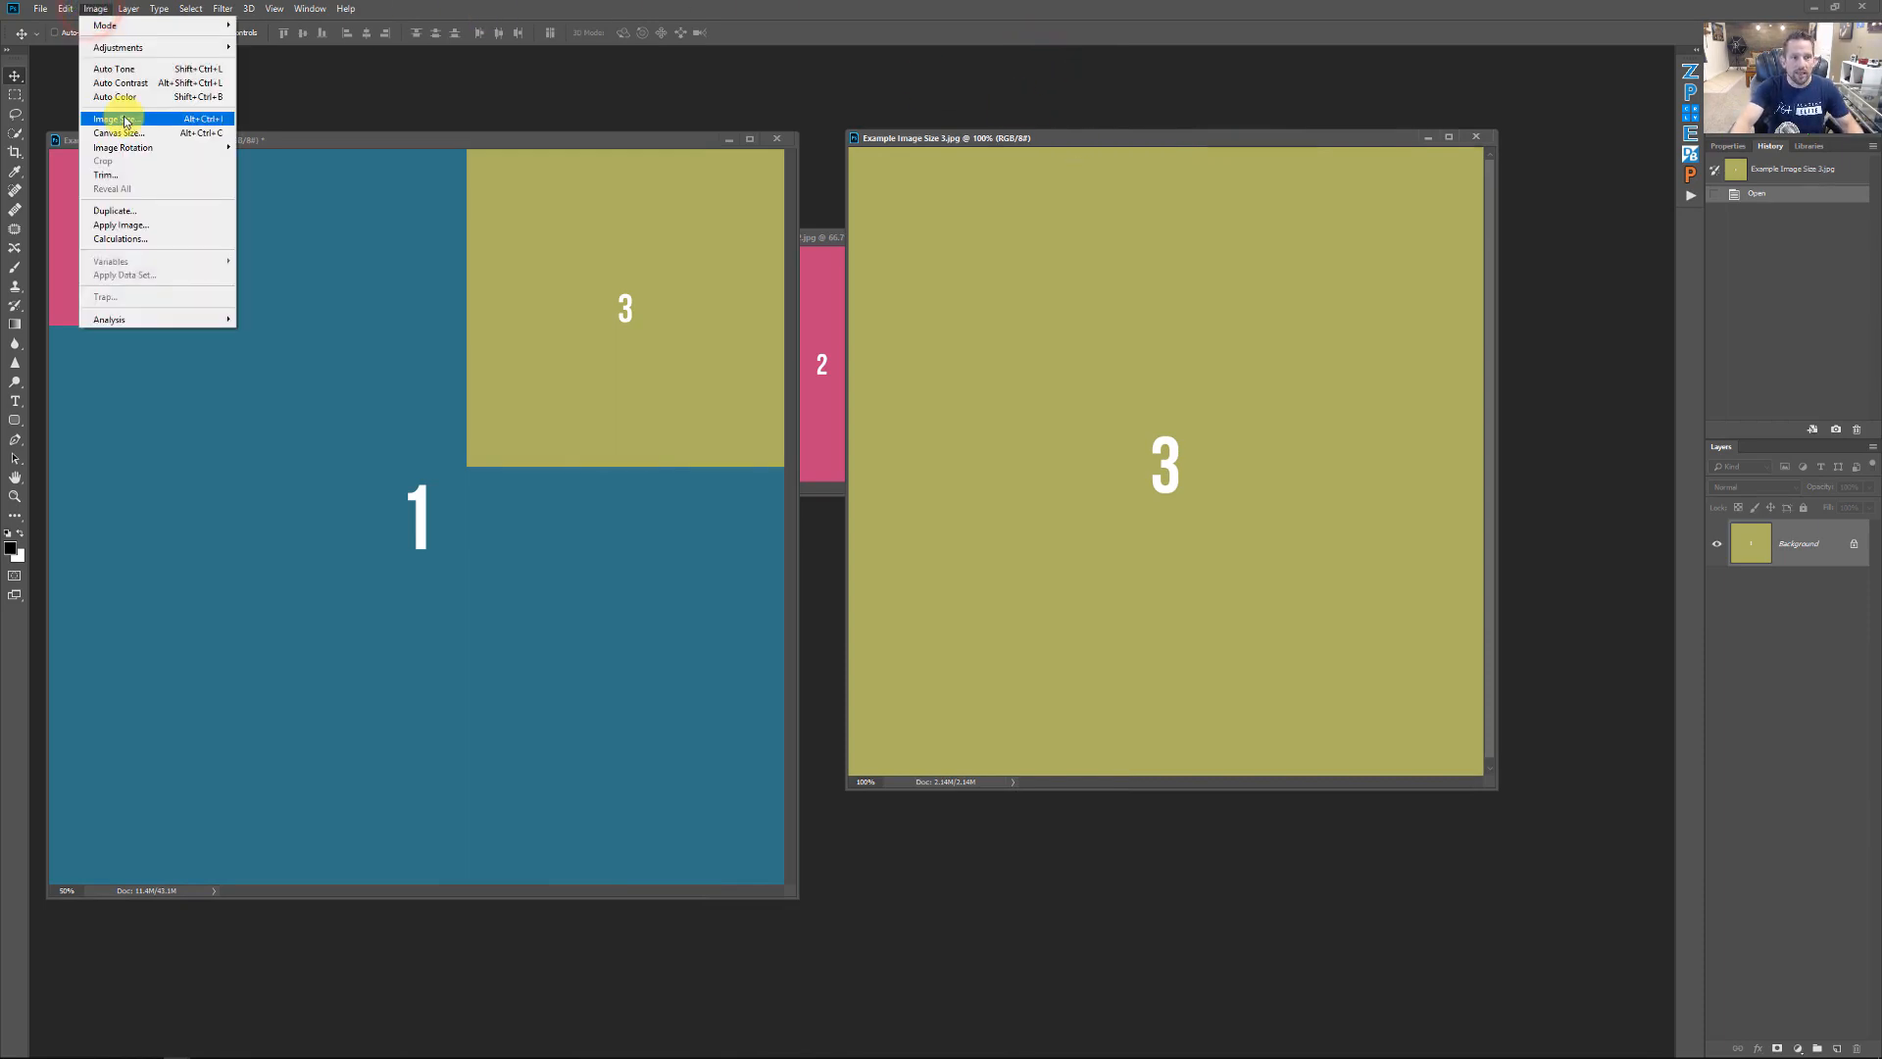
pyautogui.click(125, 134)
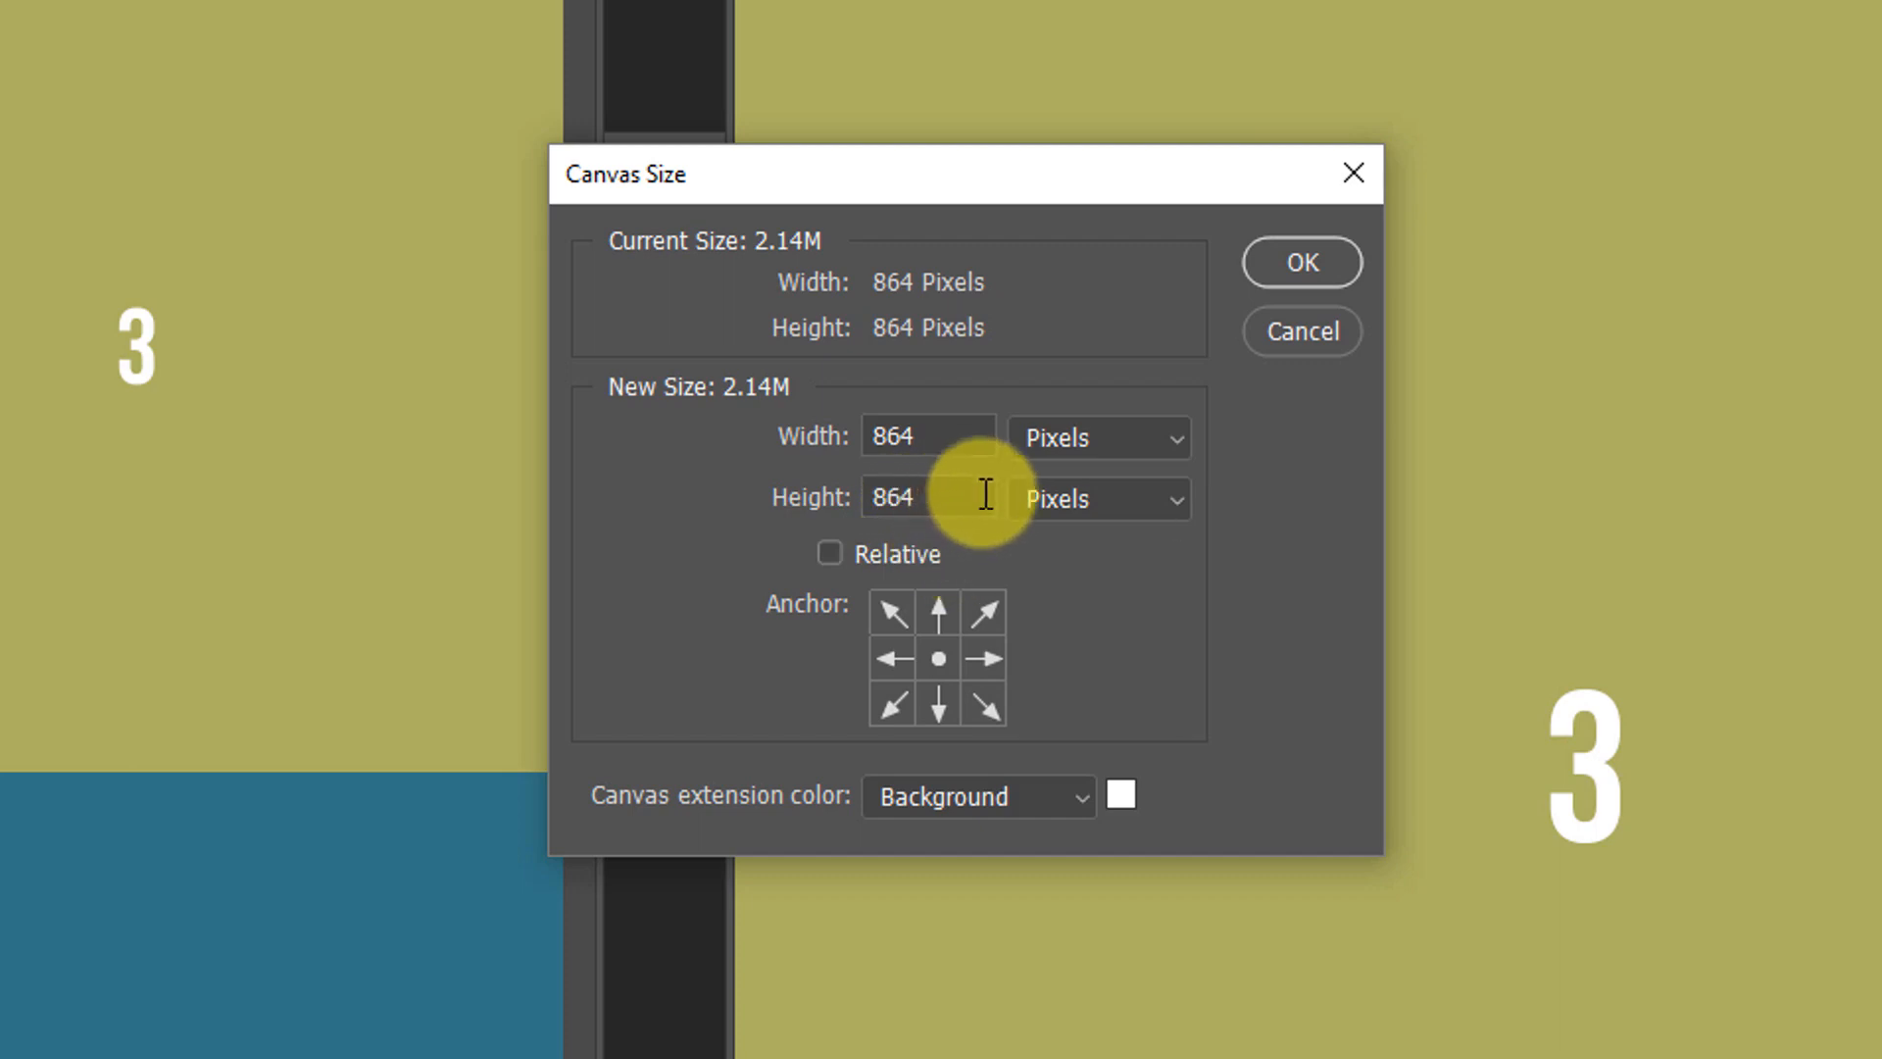
pyautogui.click(1098, 439)
pyautogui.click(1064, 539)
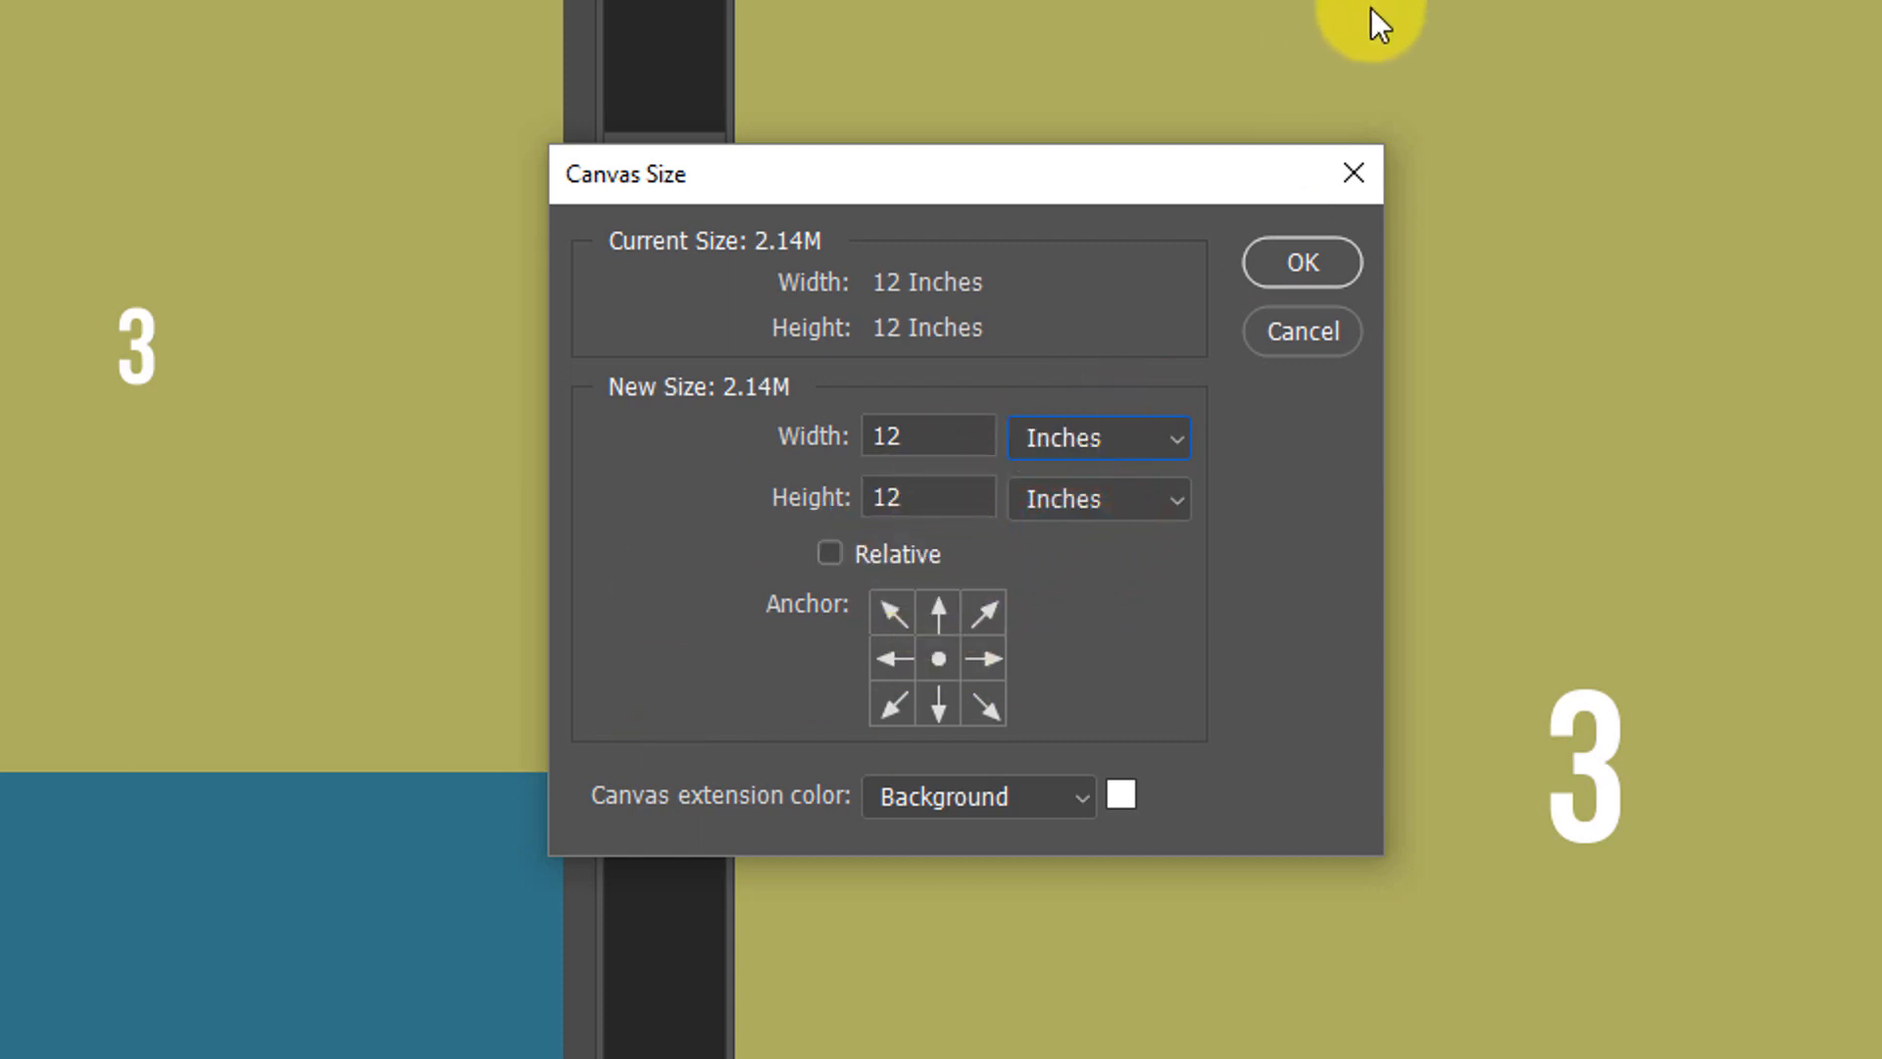
# Step: Extend the canvas to 20 × 20 inches from the centre with the background colour, and fit the image on screen
pyautogui.moveTo(945, 437); pyautogui.dragTo(755, 454)
pyautogui.write('20')
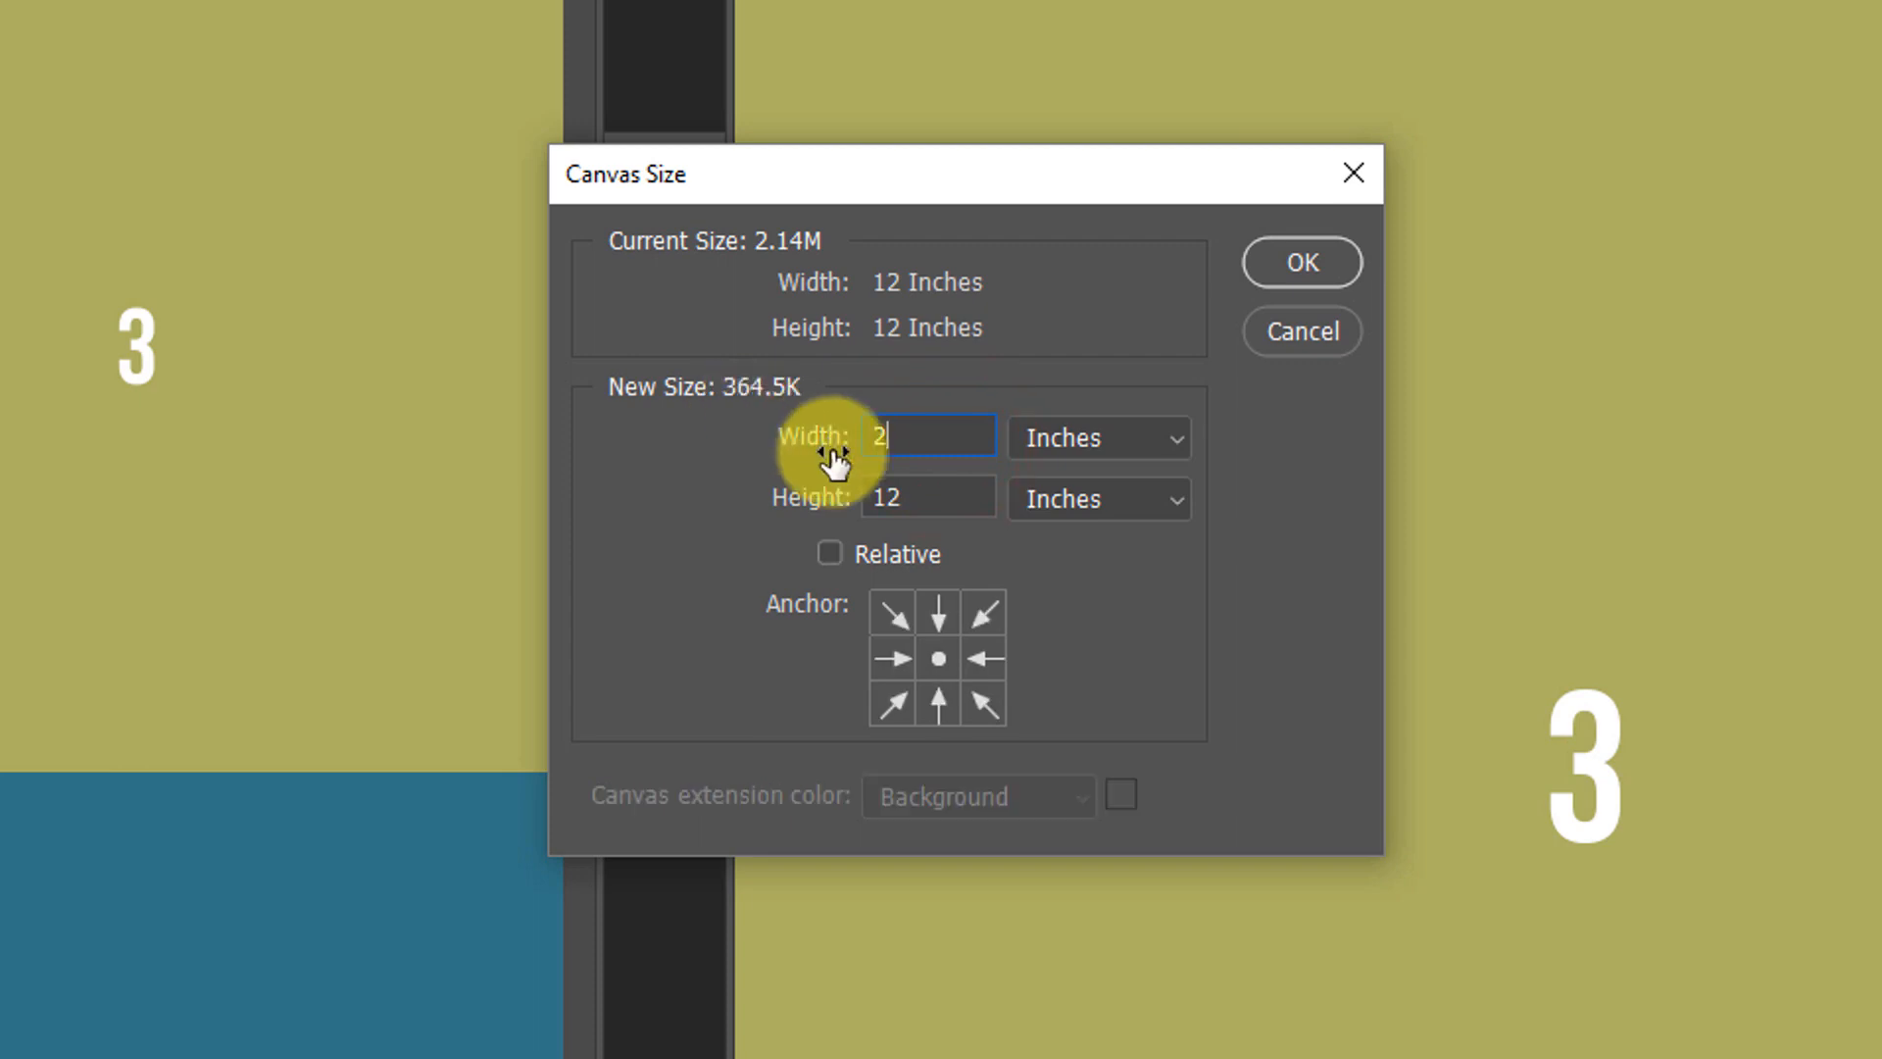
pyautogui.doubleClick(935, 502)
pyautogui.write('20')
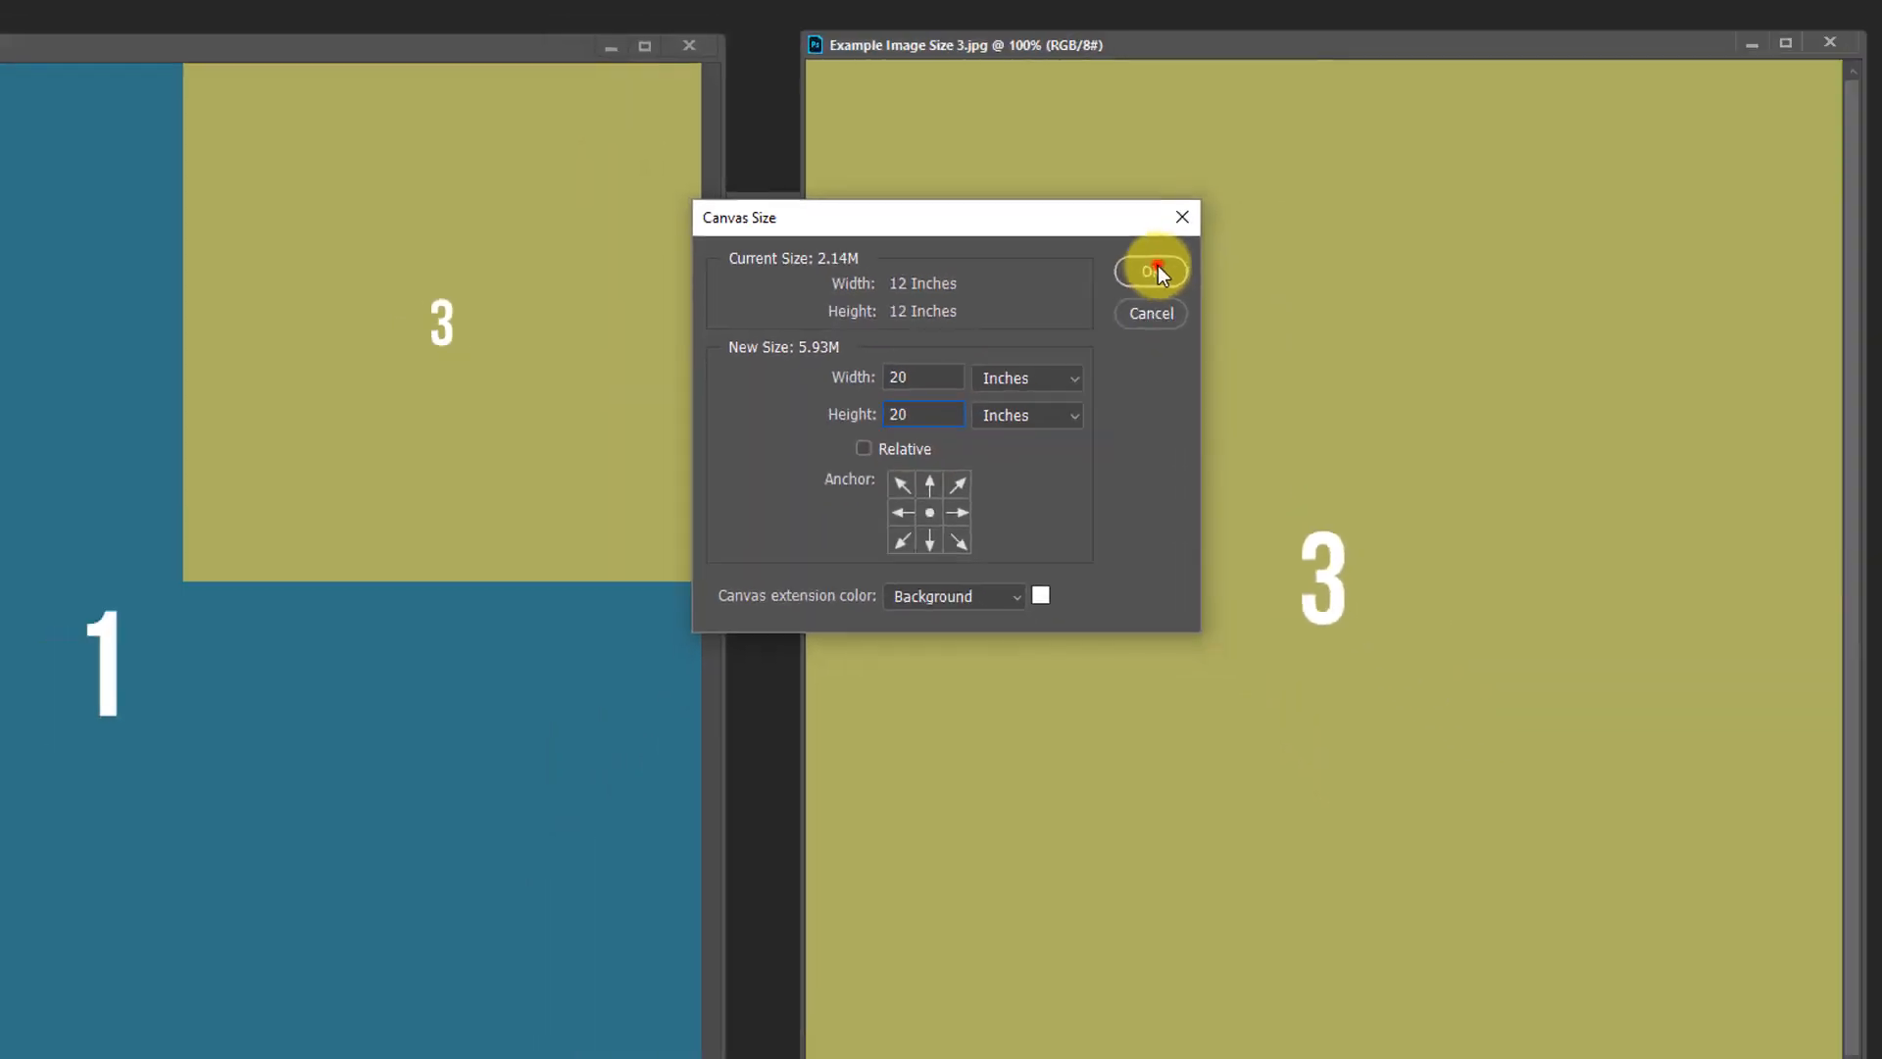
pyautogui.click(1300, 263)
pyautogui.rightClick(992, 343)
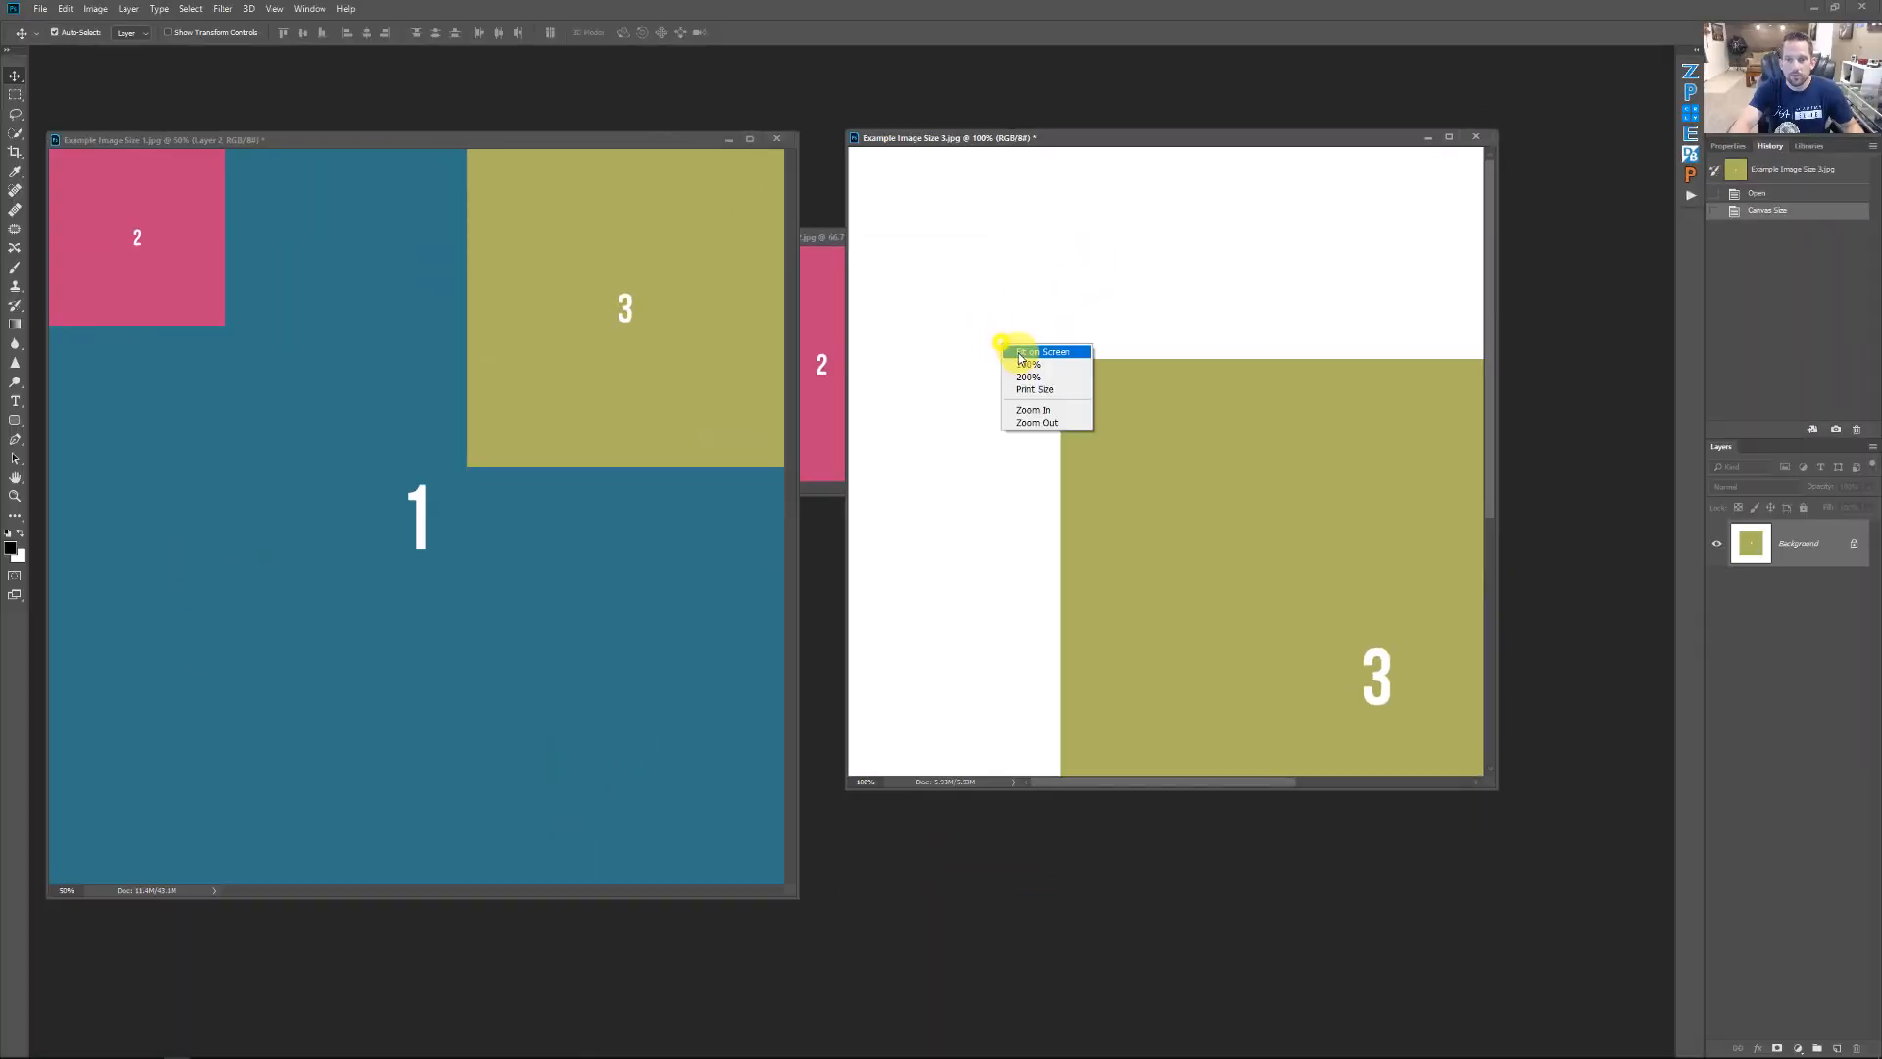
pyautogui.click(1014, 349)
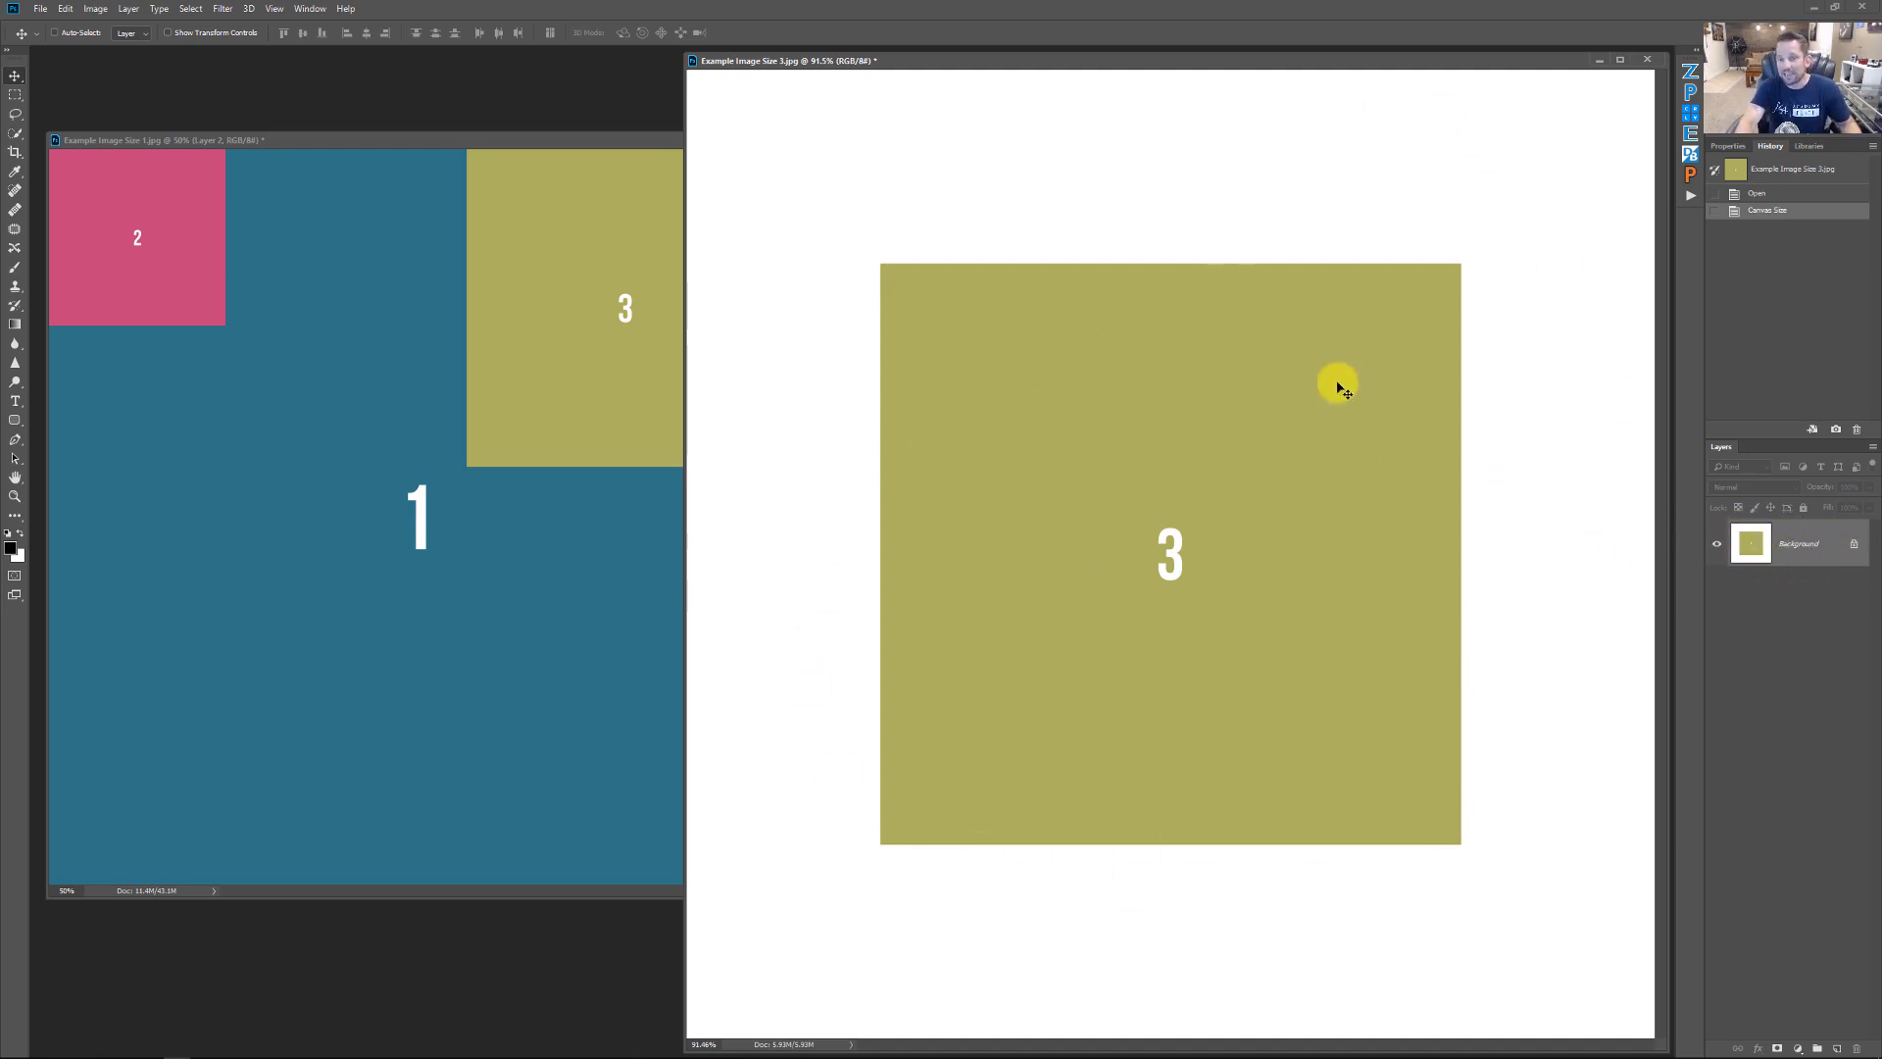
# Step: Restore Example Image Size 3.jpg to its opened state in the history, and unlock its Background layer
pyautogui.click(1765, 193)
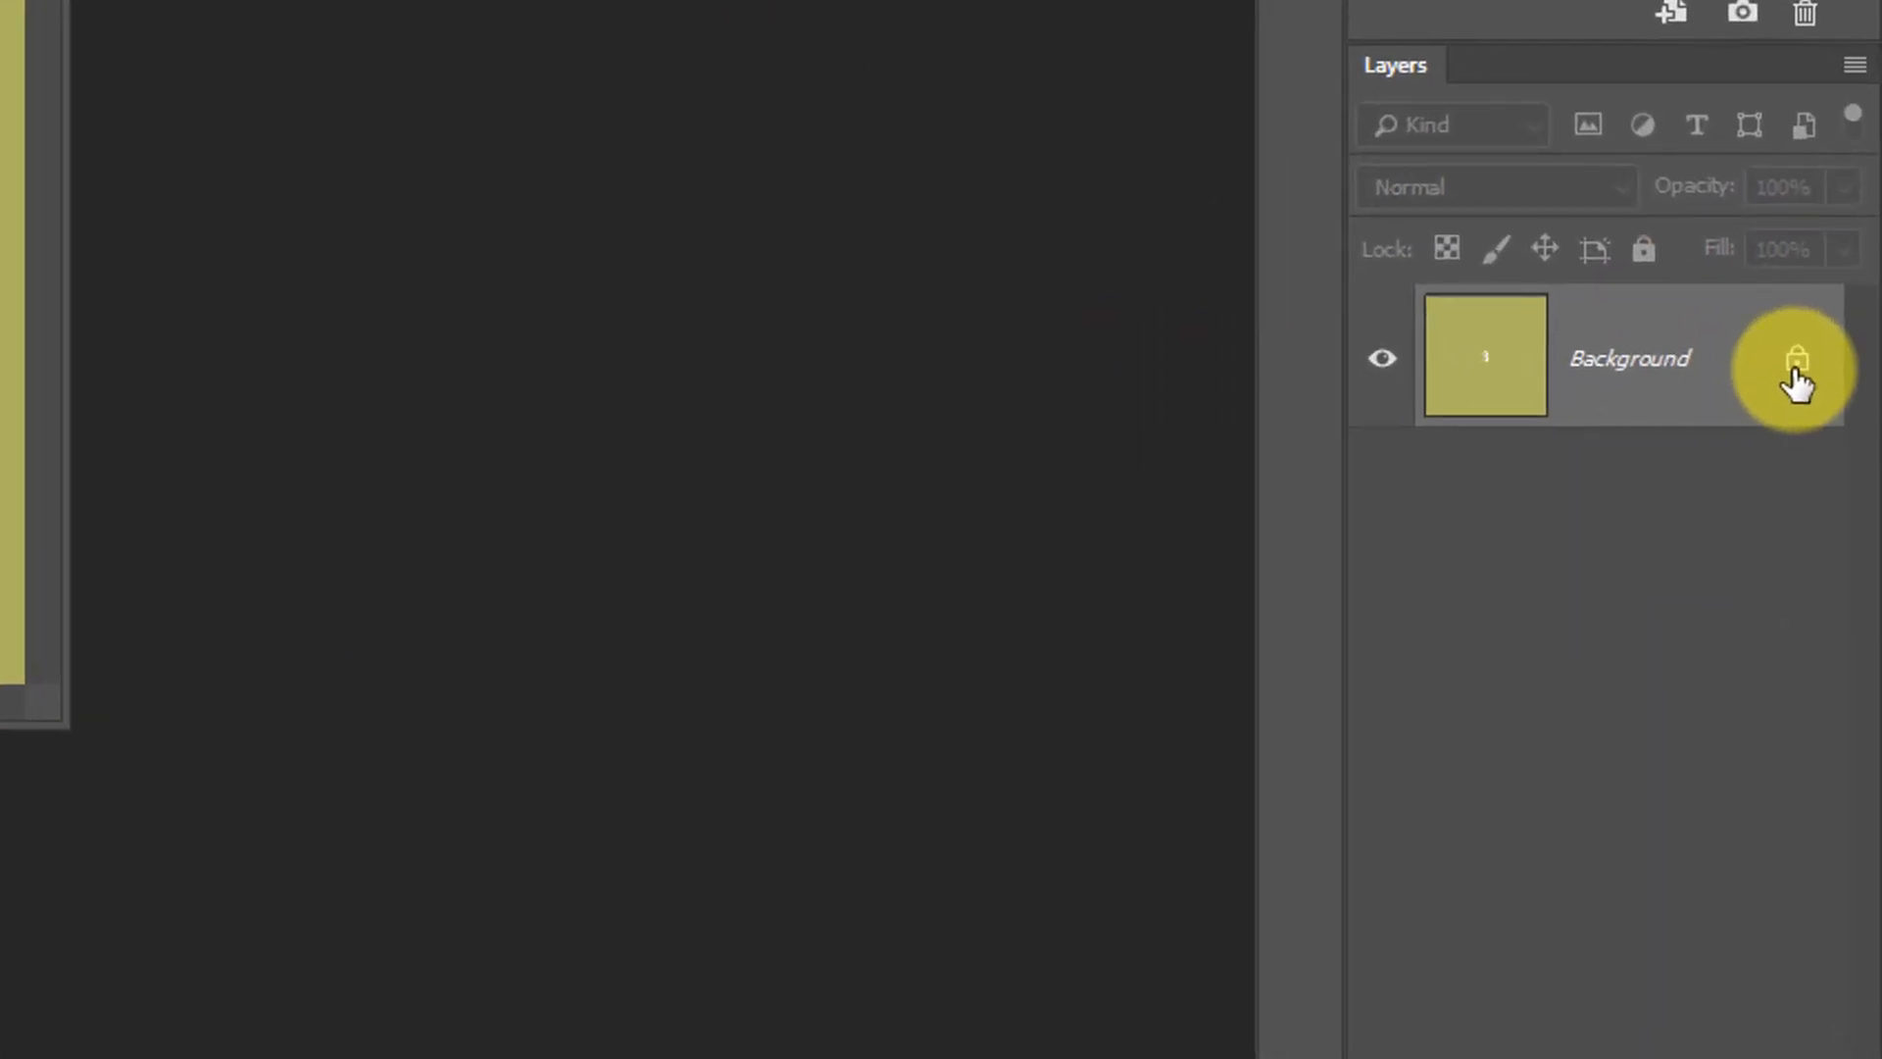
pyautogui.click(1847, 534)
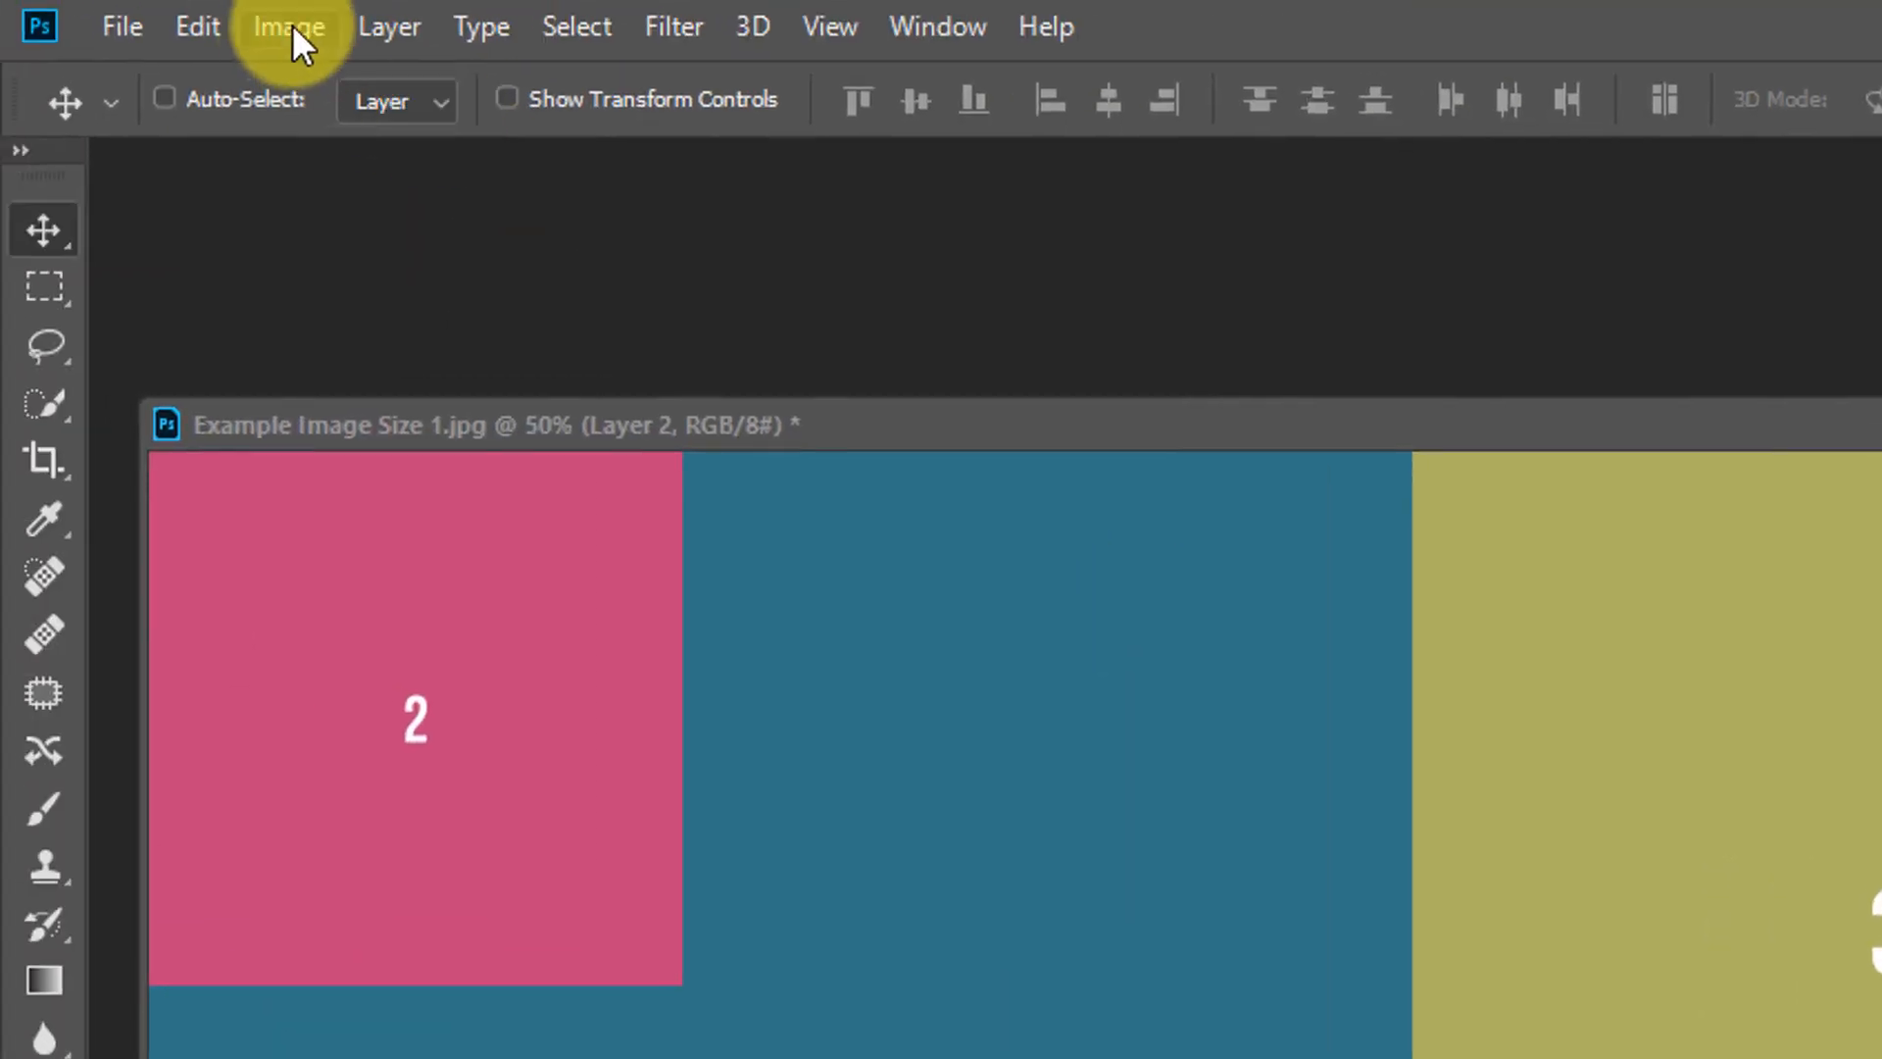
# Step: Extend the canvas of the unlocked image to 25 × 25 inches, and fit the whole image on screen
pyautogui.click(291, 27)
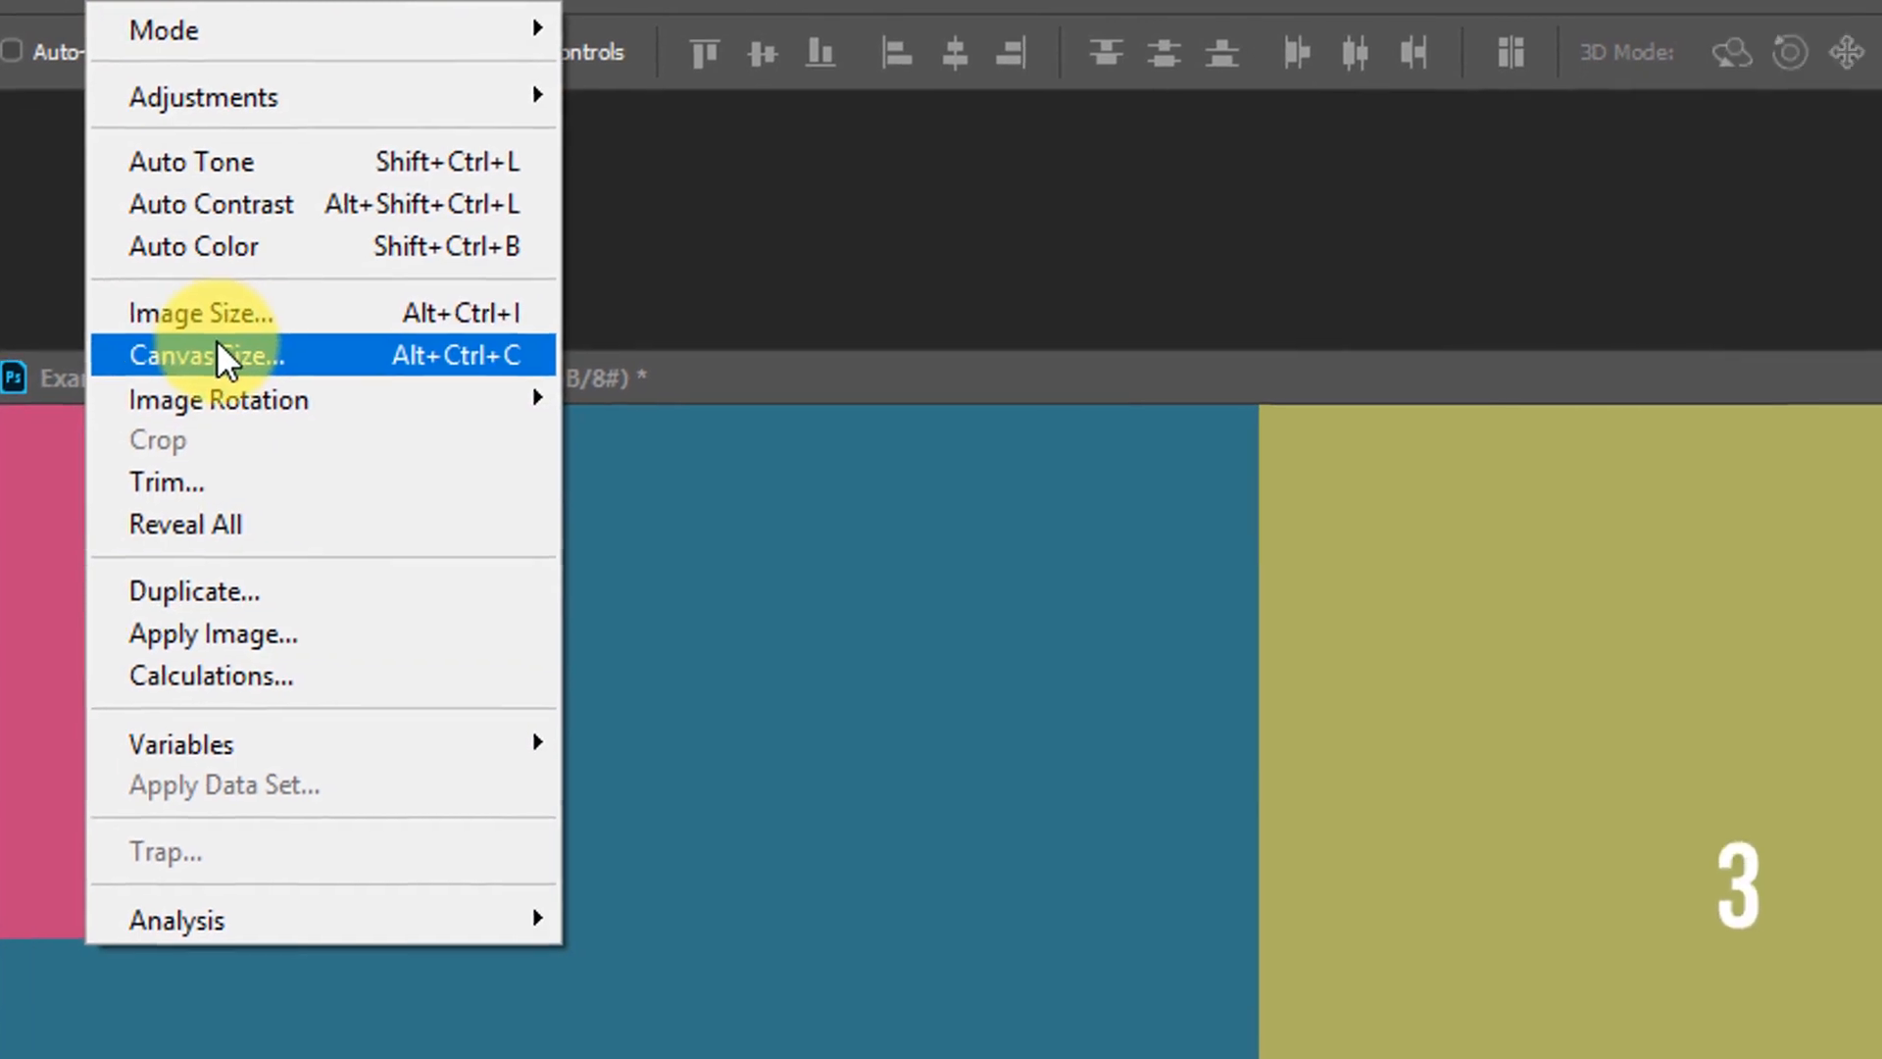
pyautogui.click(359, 402)
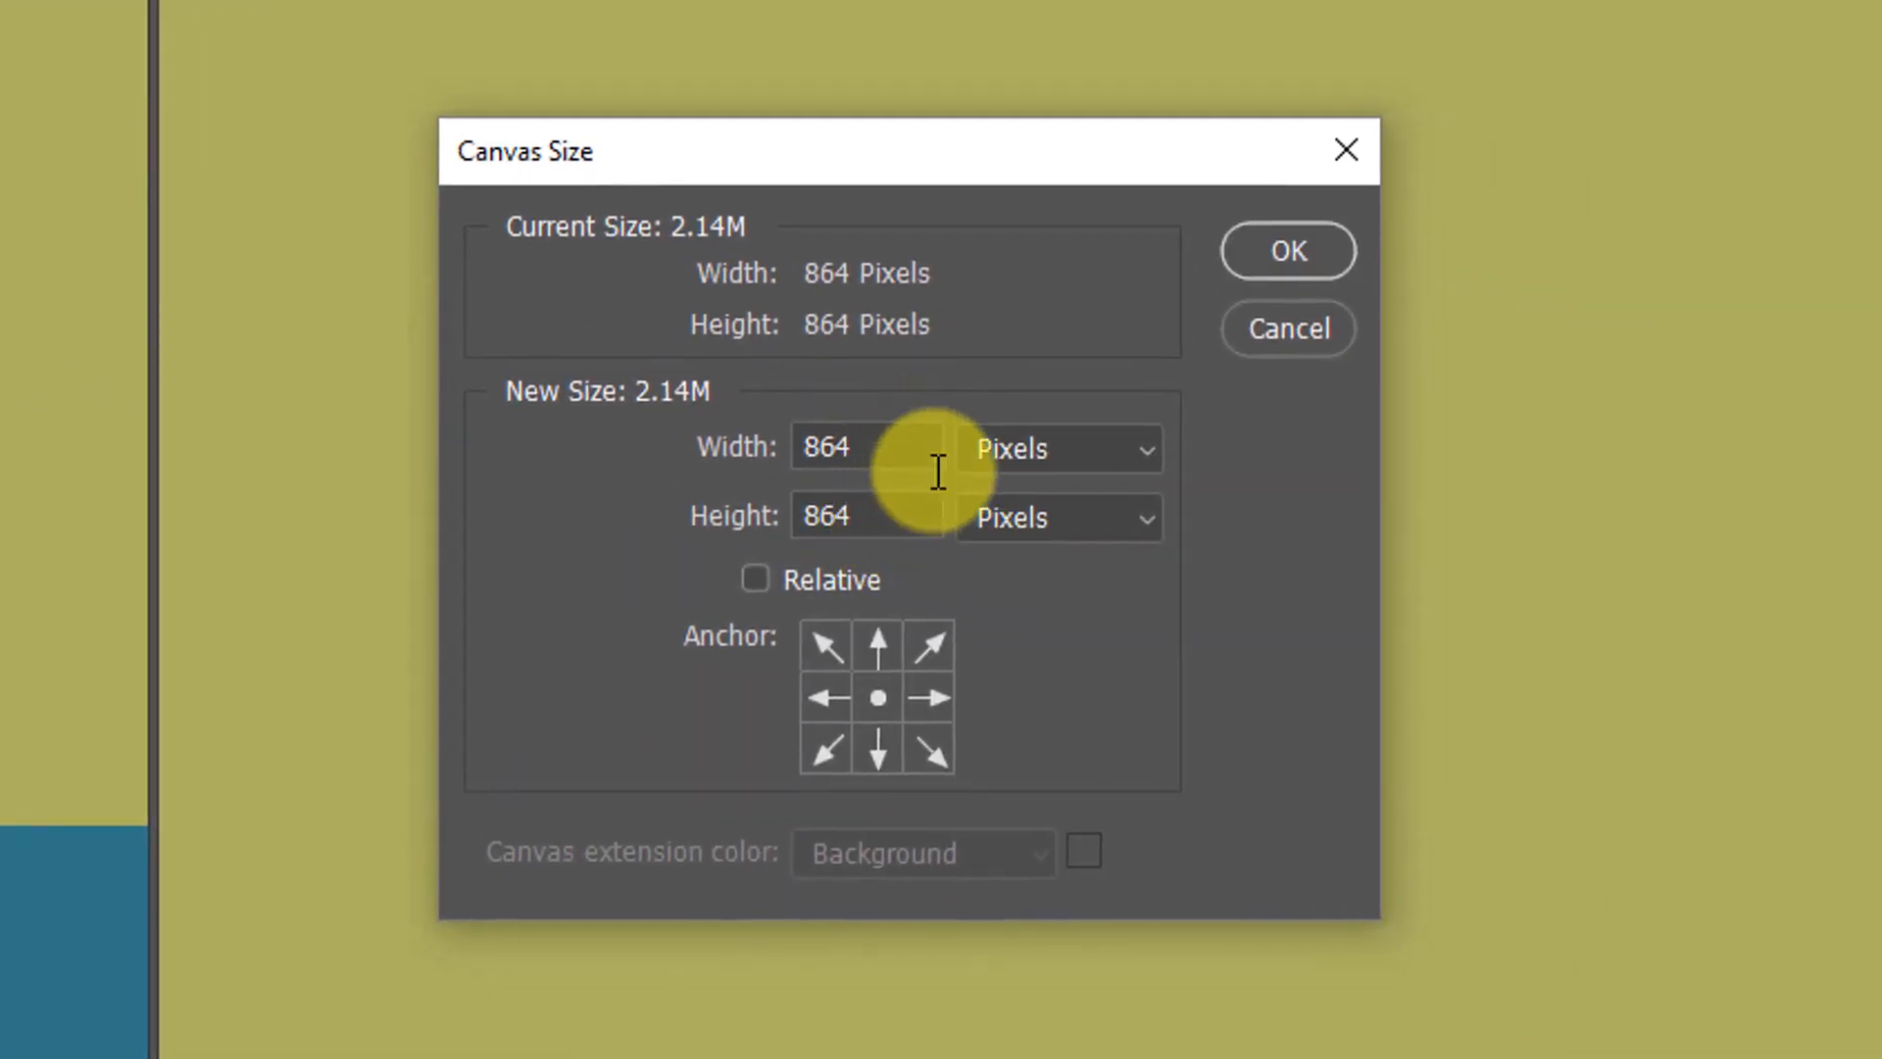
pyautogui.click(1000, 453)
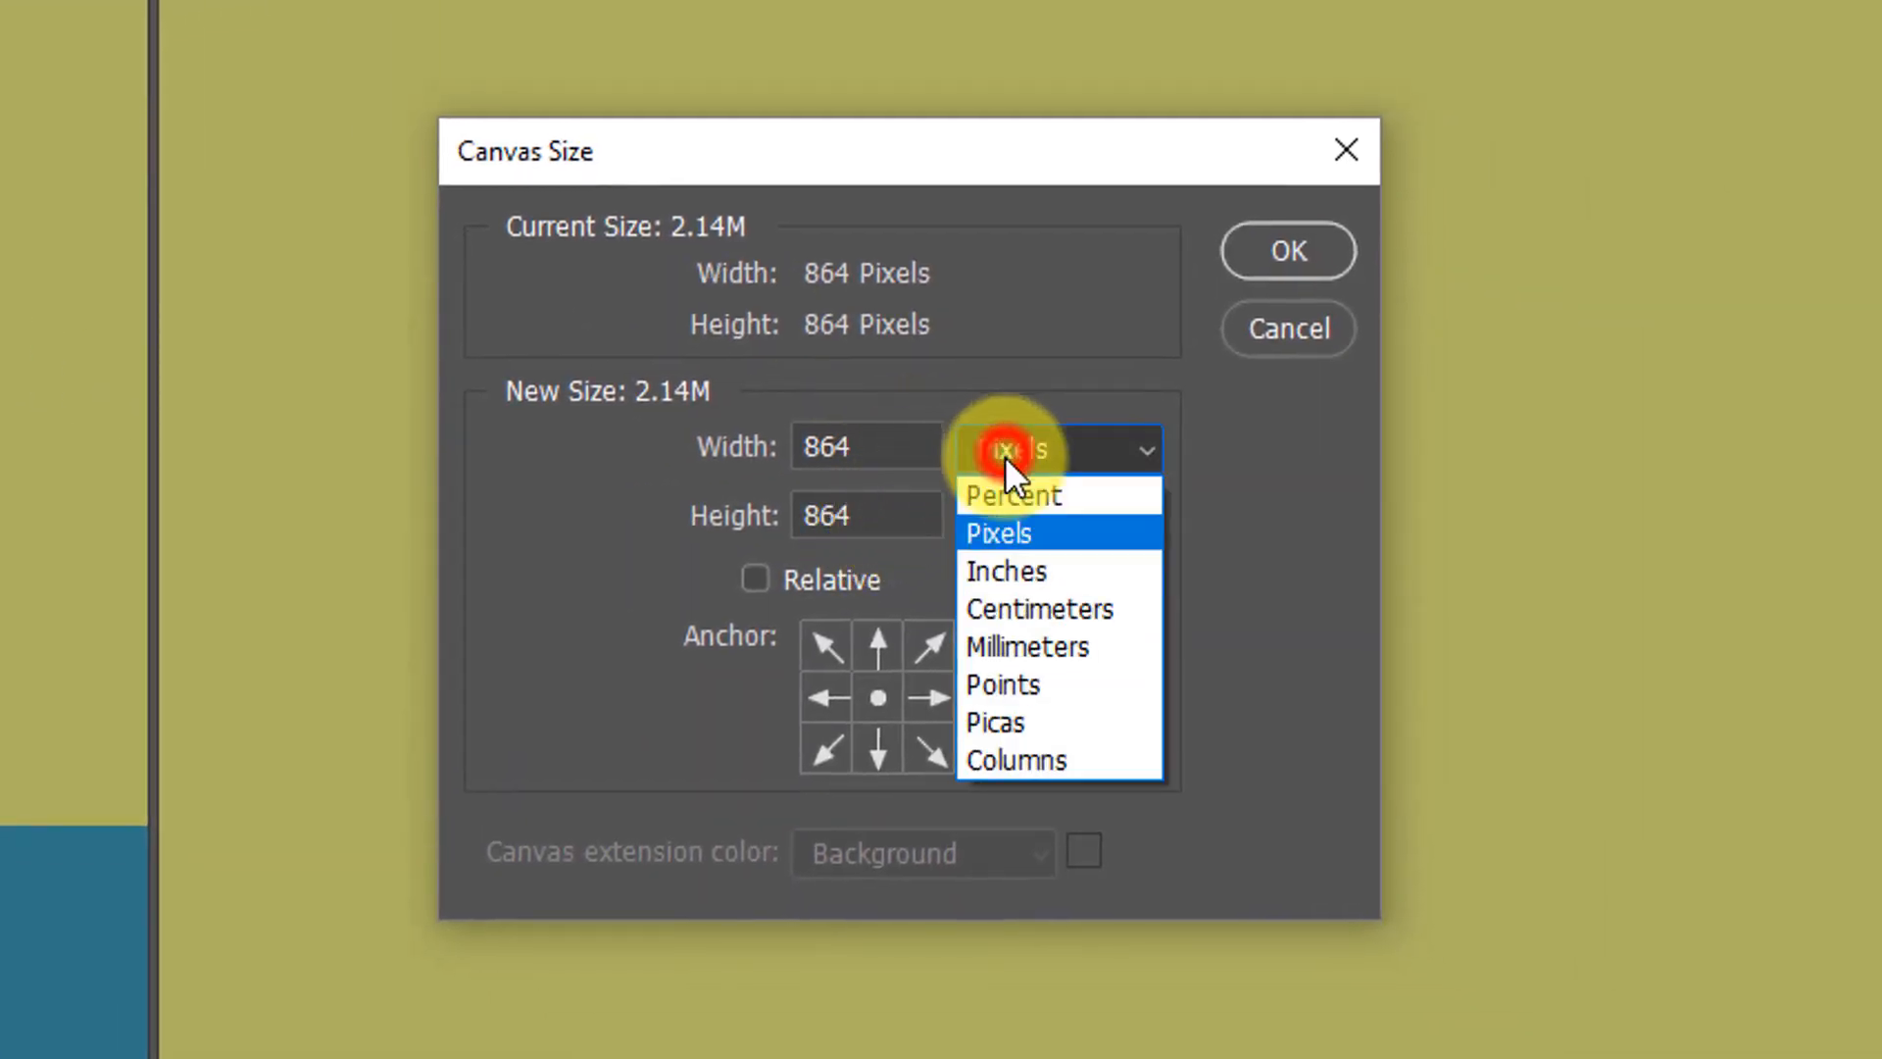
pyautogui.click(1004, 562)
pyautogui.click(889, 450)
pyautogui.write('25')
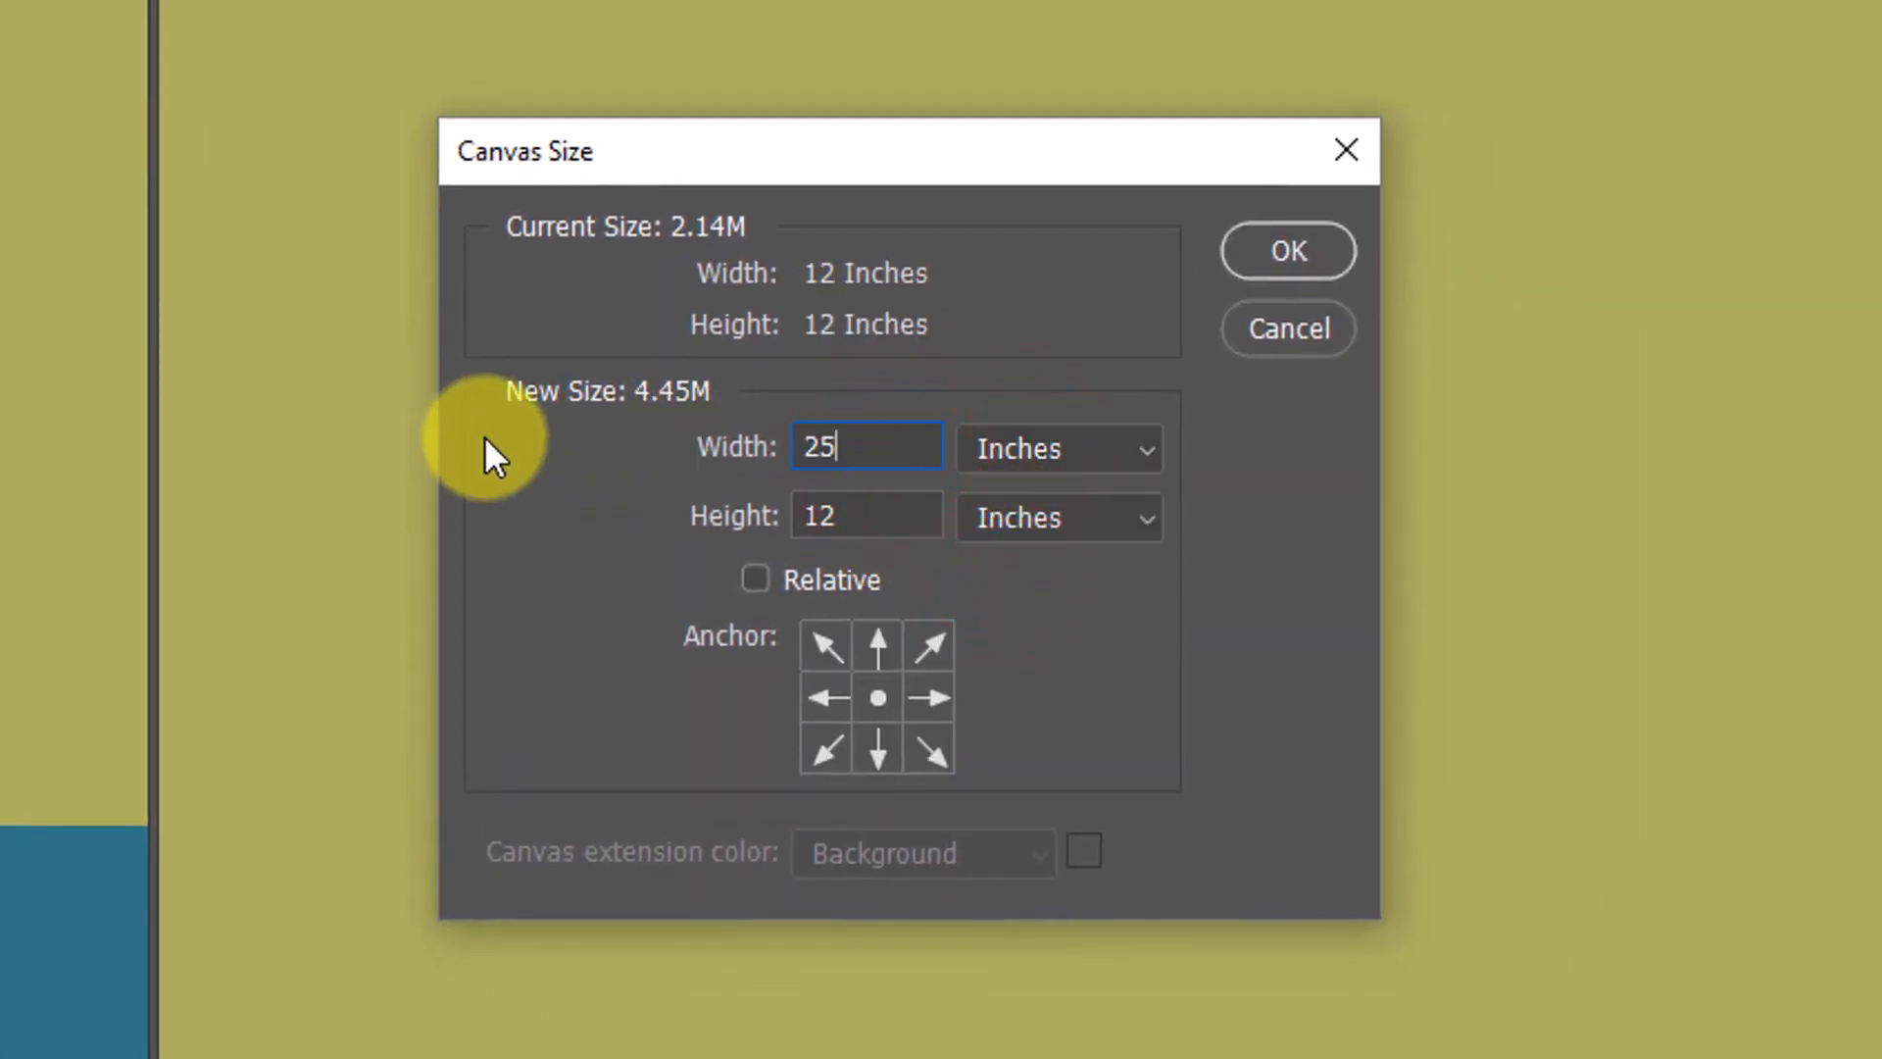
pyautogui.click(829, 526)
pyautogui.write('25')
pyautogui.press('Return')
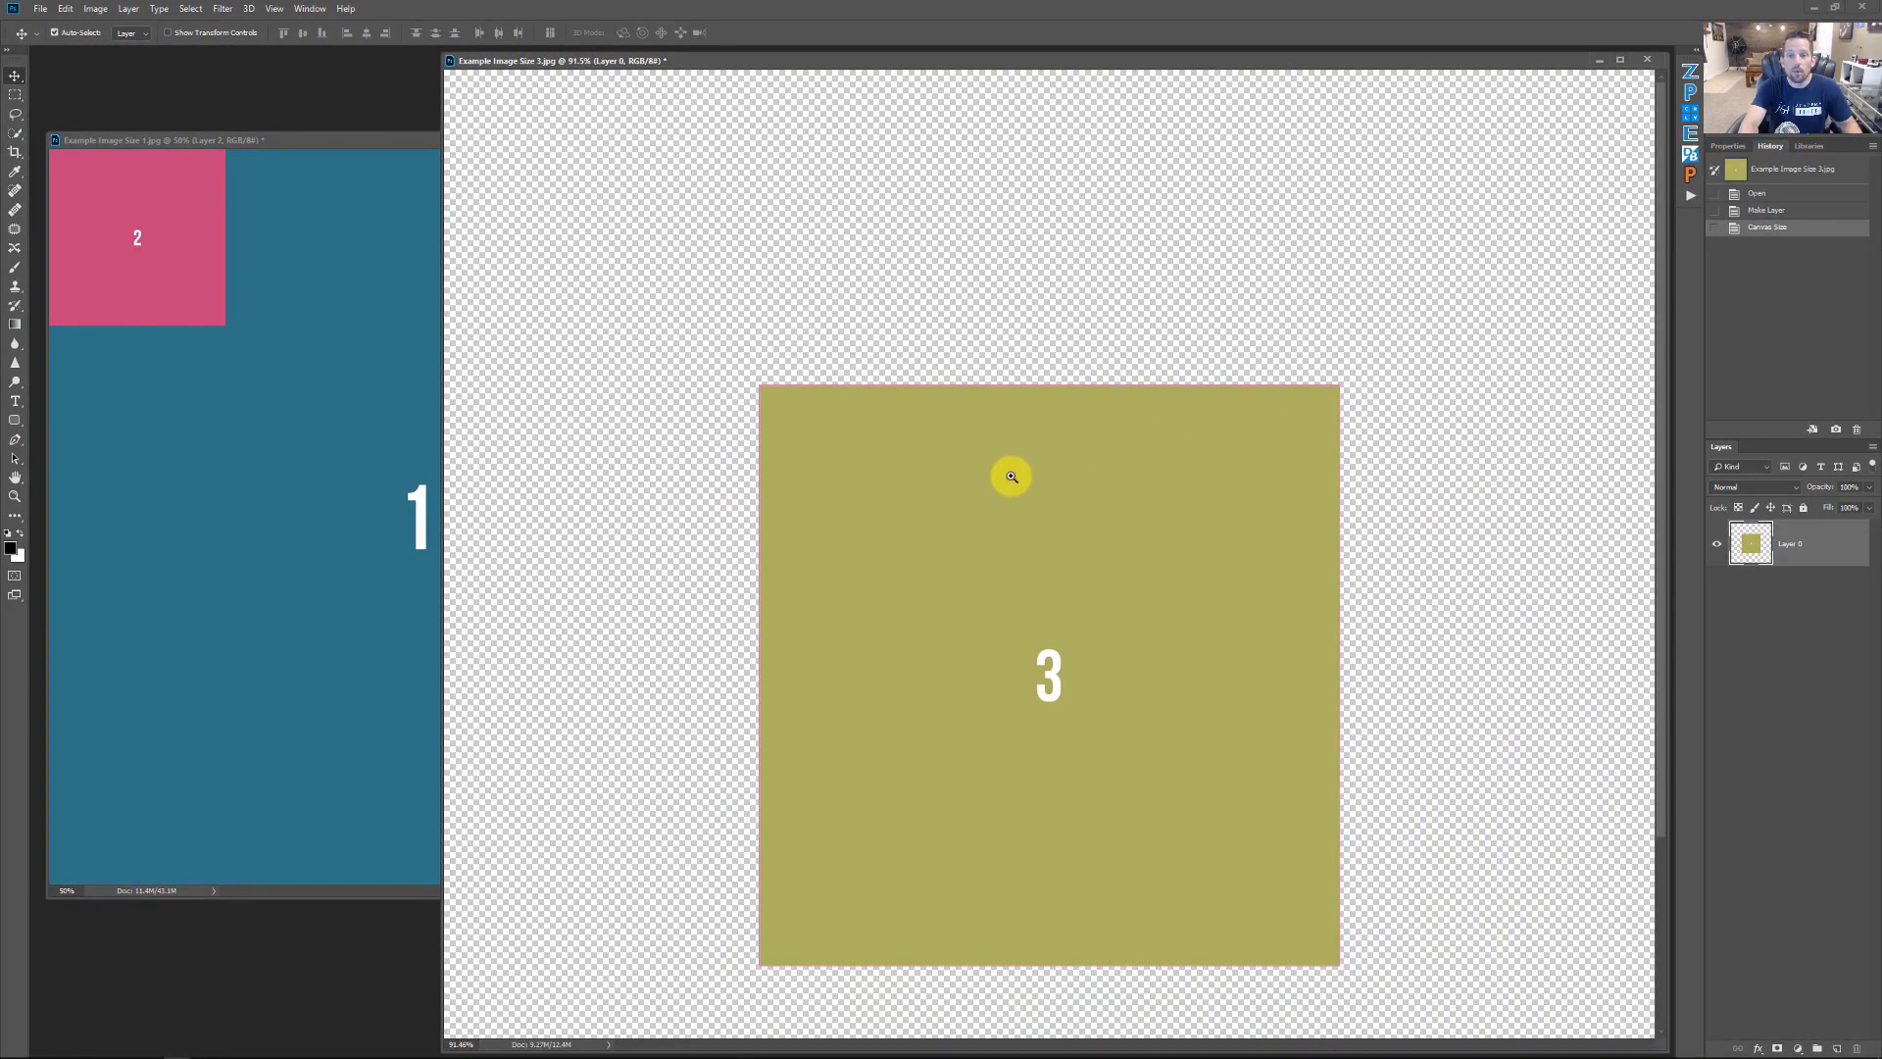
pyautogui.rightClick(1012, 476)
pyautogui.click(1030, 485)
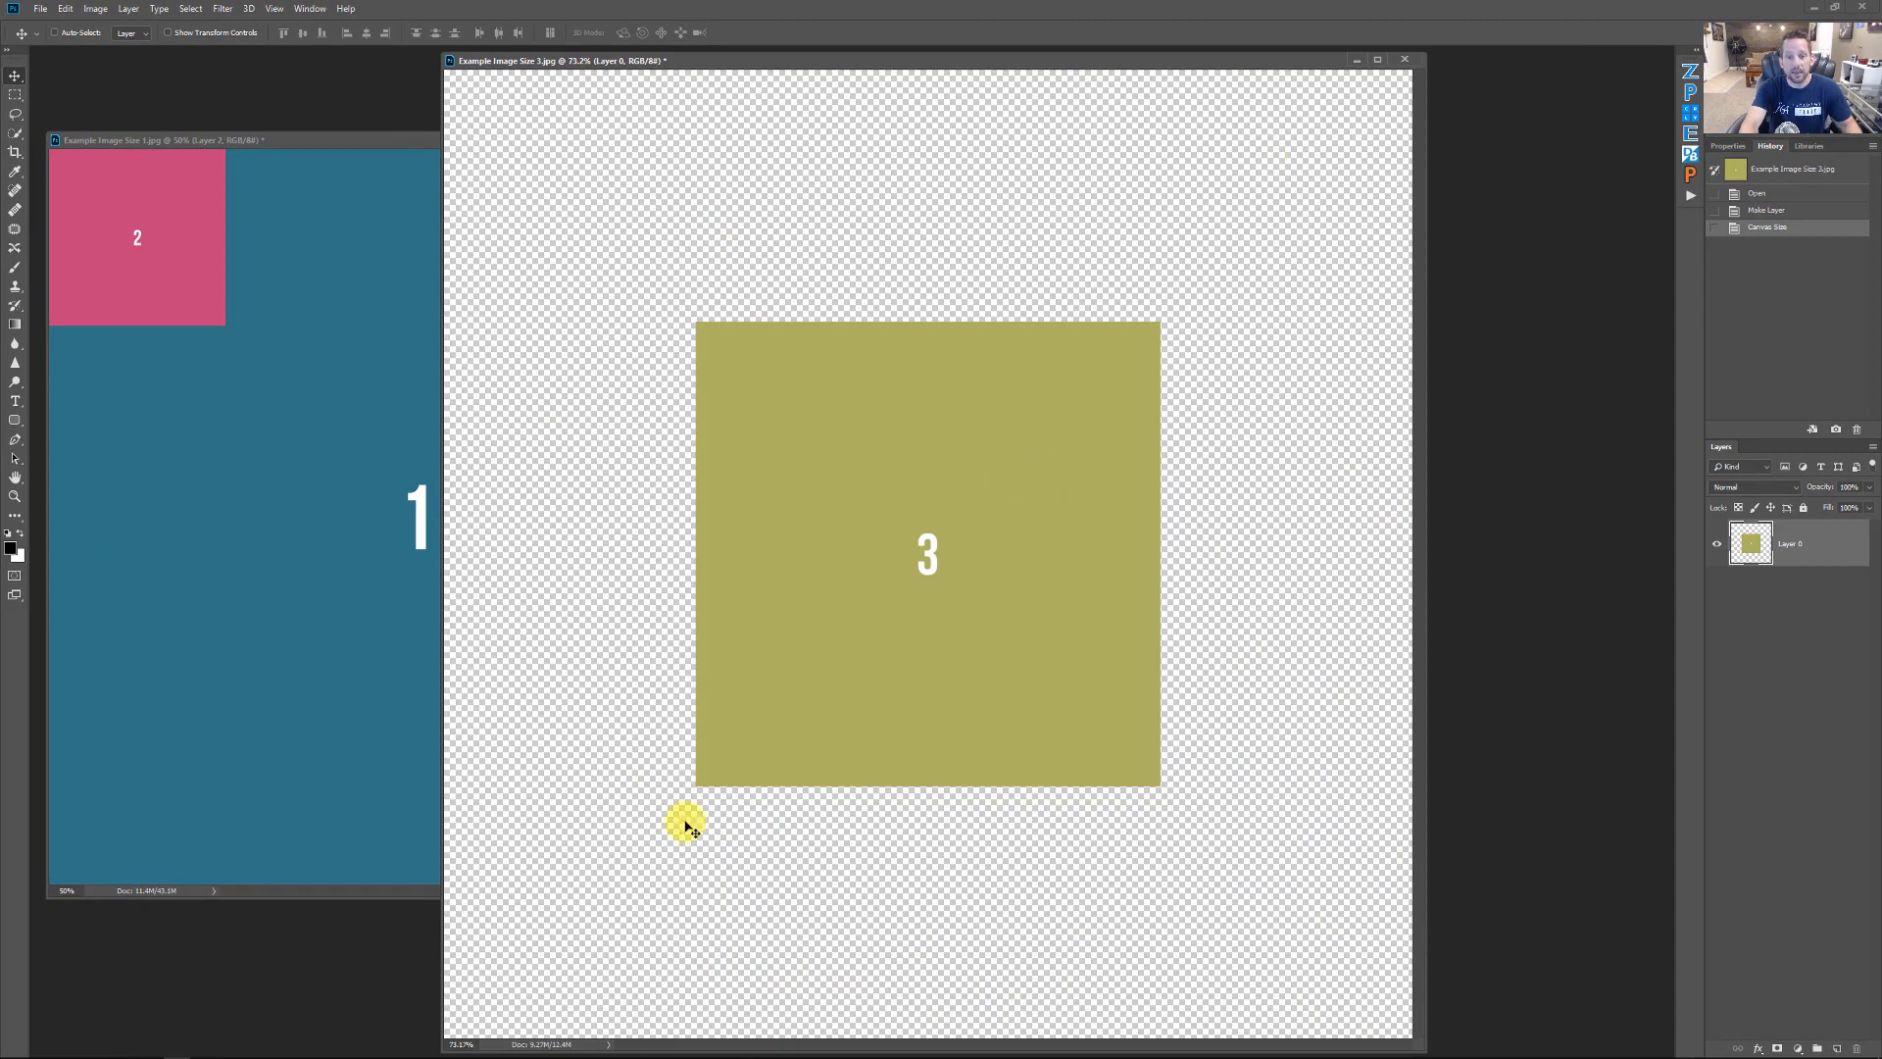
# Step: Copy the blue Background layer of Example Image Size 1.jpg into Example Image Size 3.jpg
pyautogui.click(420, 142)
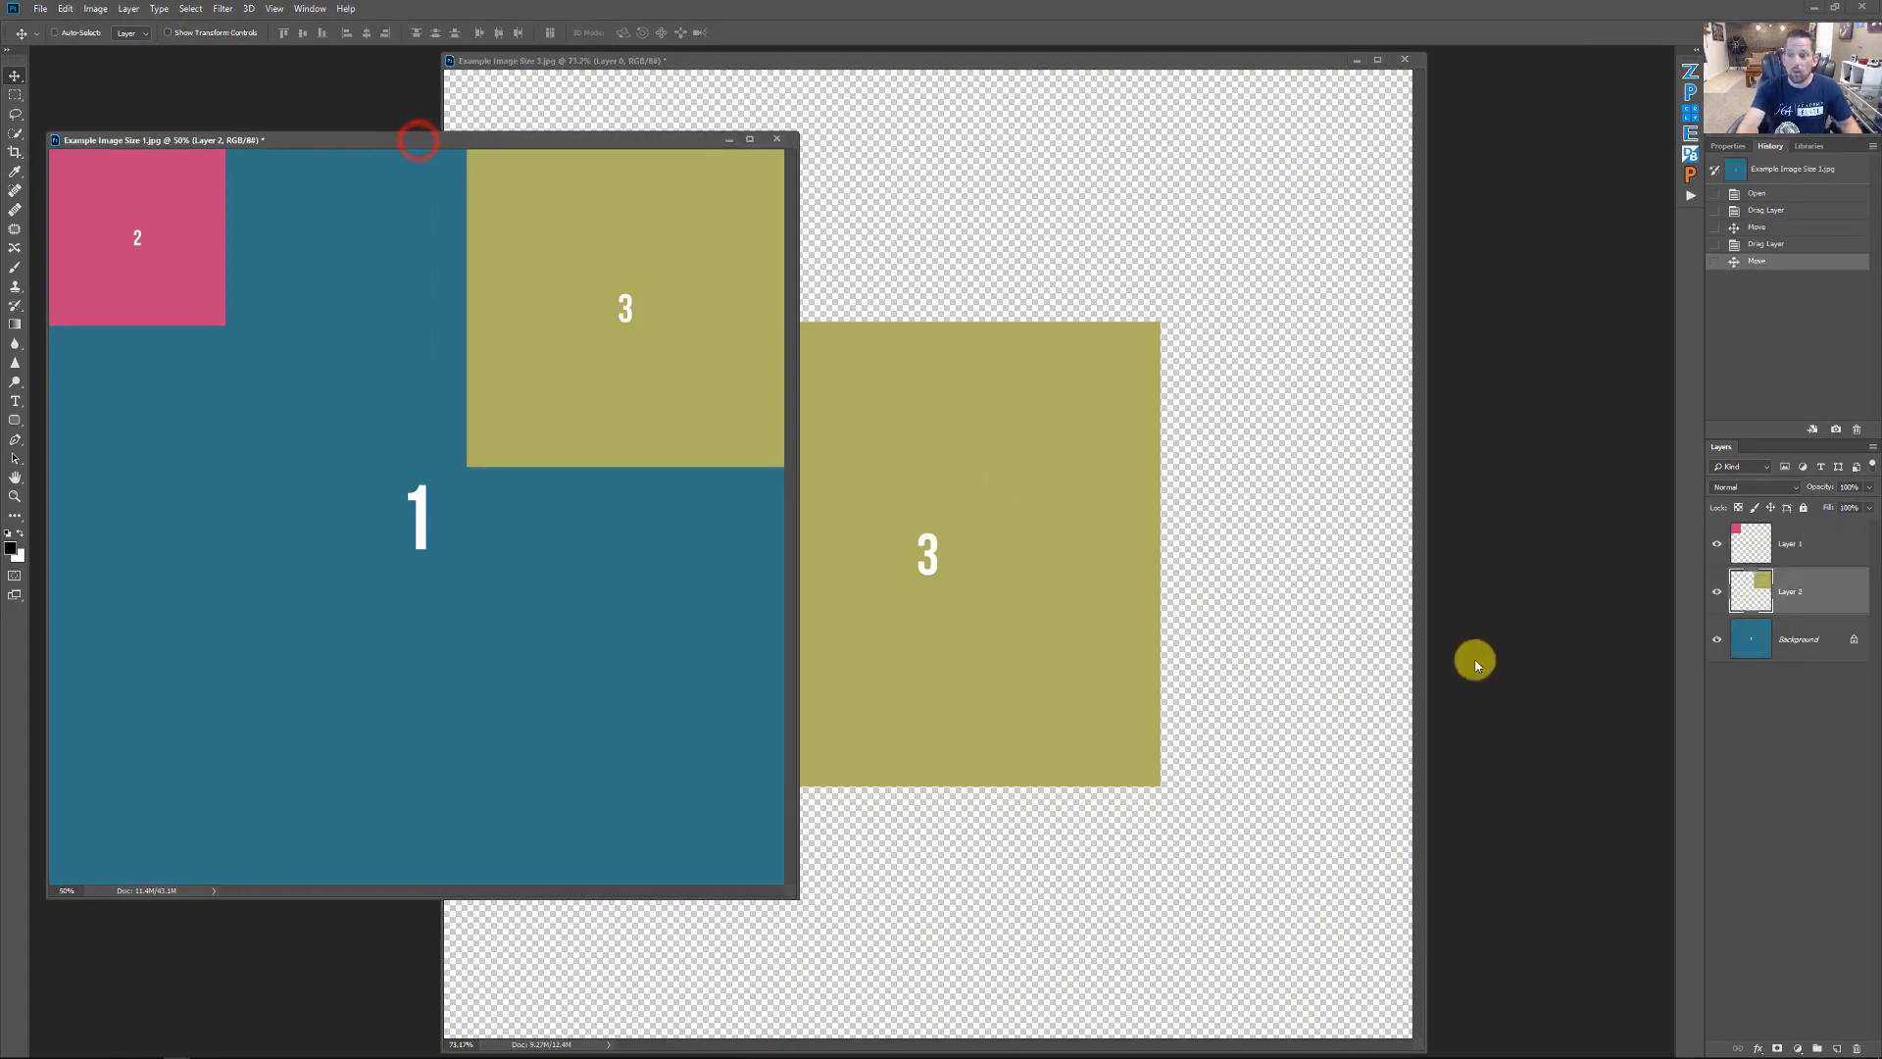
pyautogui.click(1799, 652)
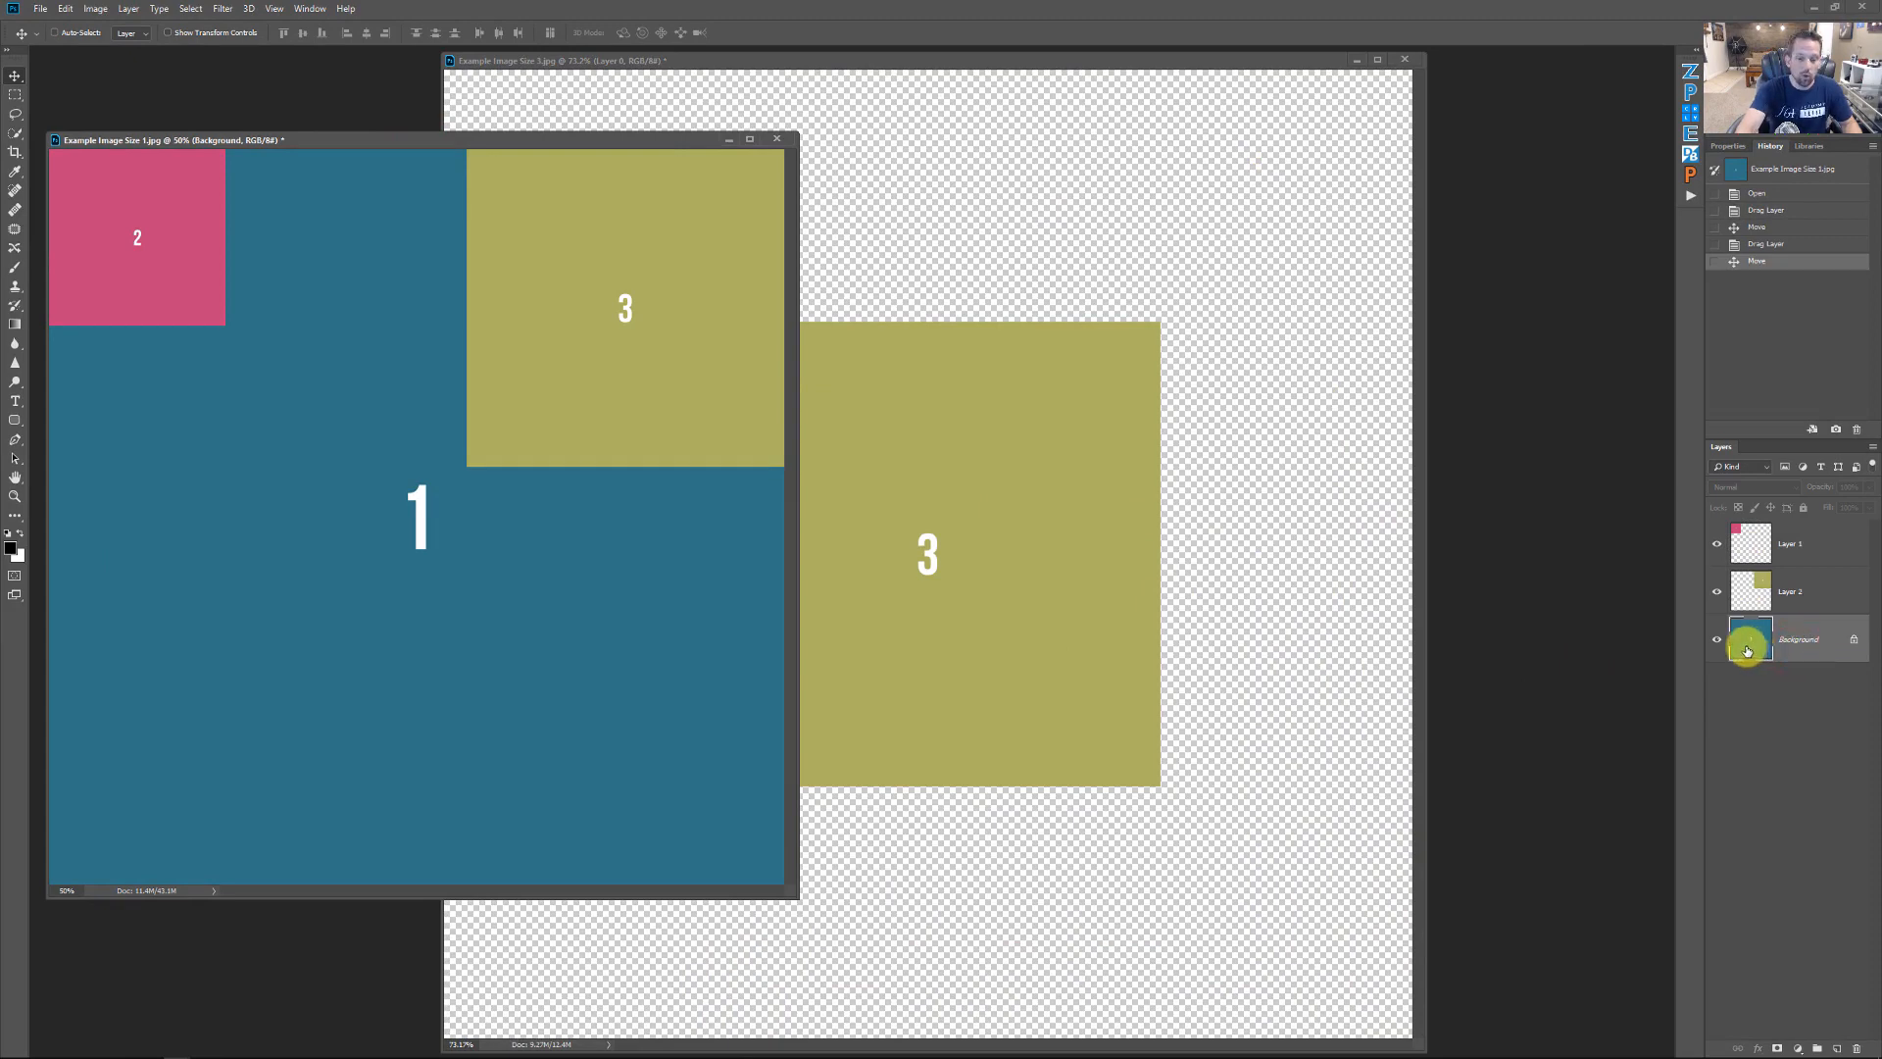
pyautogui.moveTo(1747, 649); pyautogui.dragTo(1015, 594)
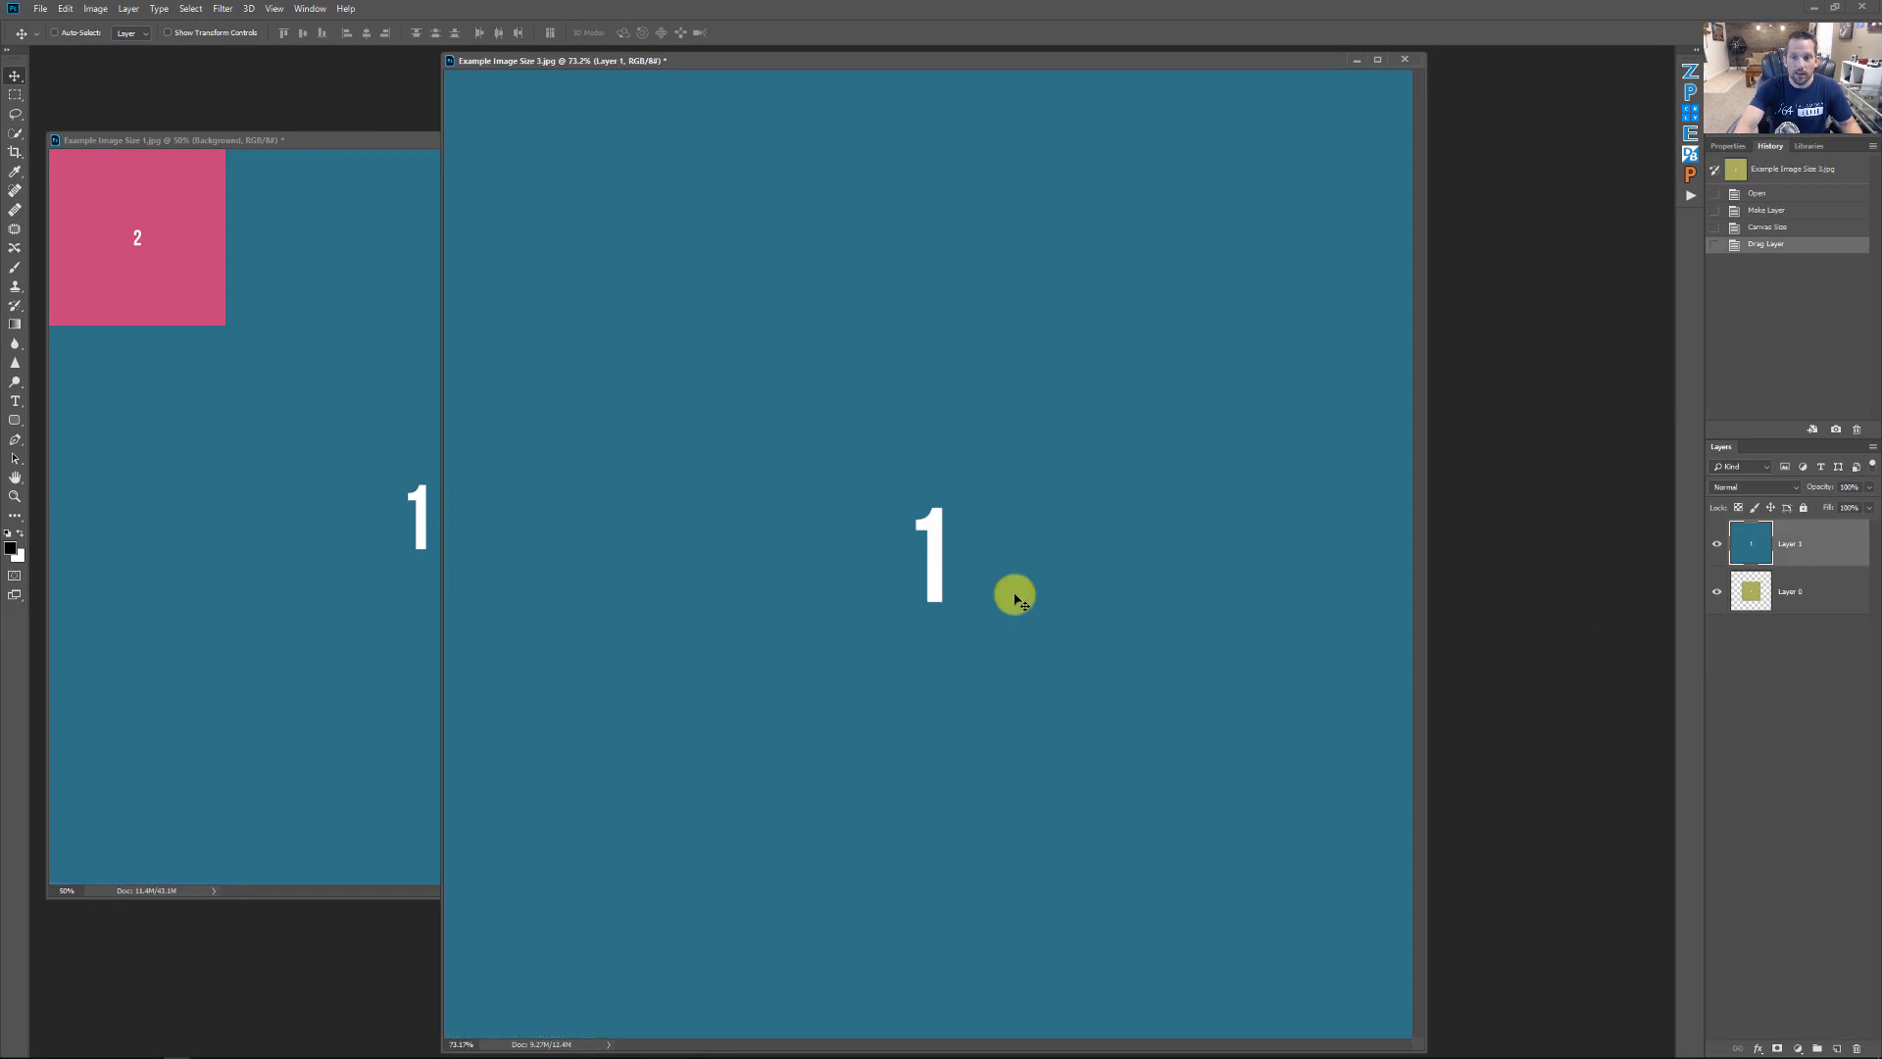
# Step: Compare the canvas with the blue layer by toggling that layer's visibility, and delete the layer
pyautogui.click(1717, 545)
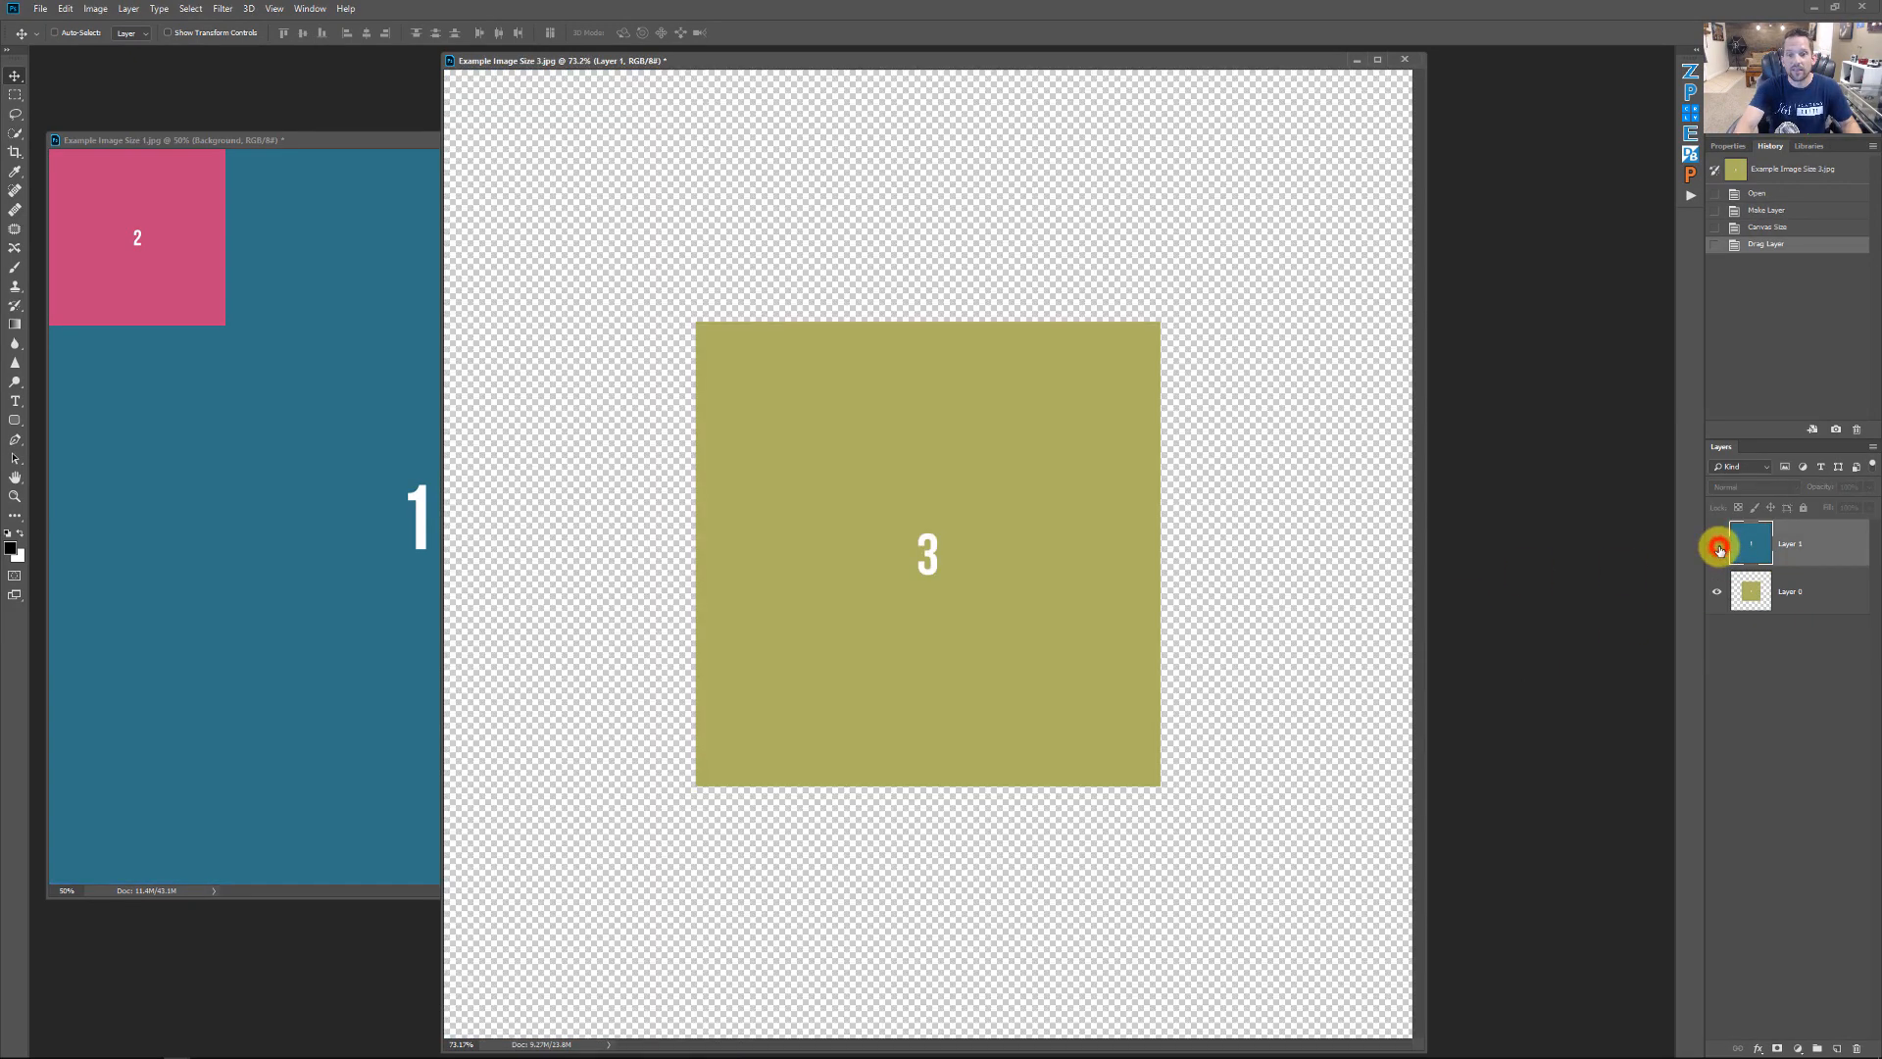
pyautogui.click(1718, 547)
pyautogui.click(1719, 547)
pyautogui.click(1719, 546)
pyautogui.moveTo(1054, 431); pyautogui.dragTo(1130, 542)
pyautogui.press('Delete')
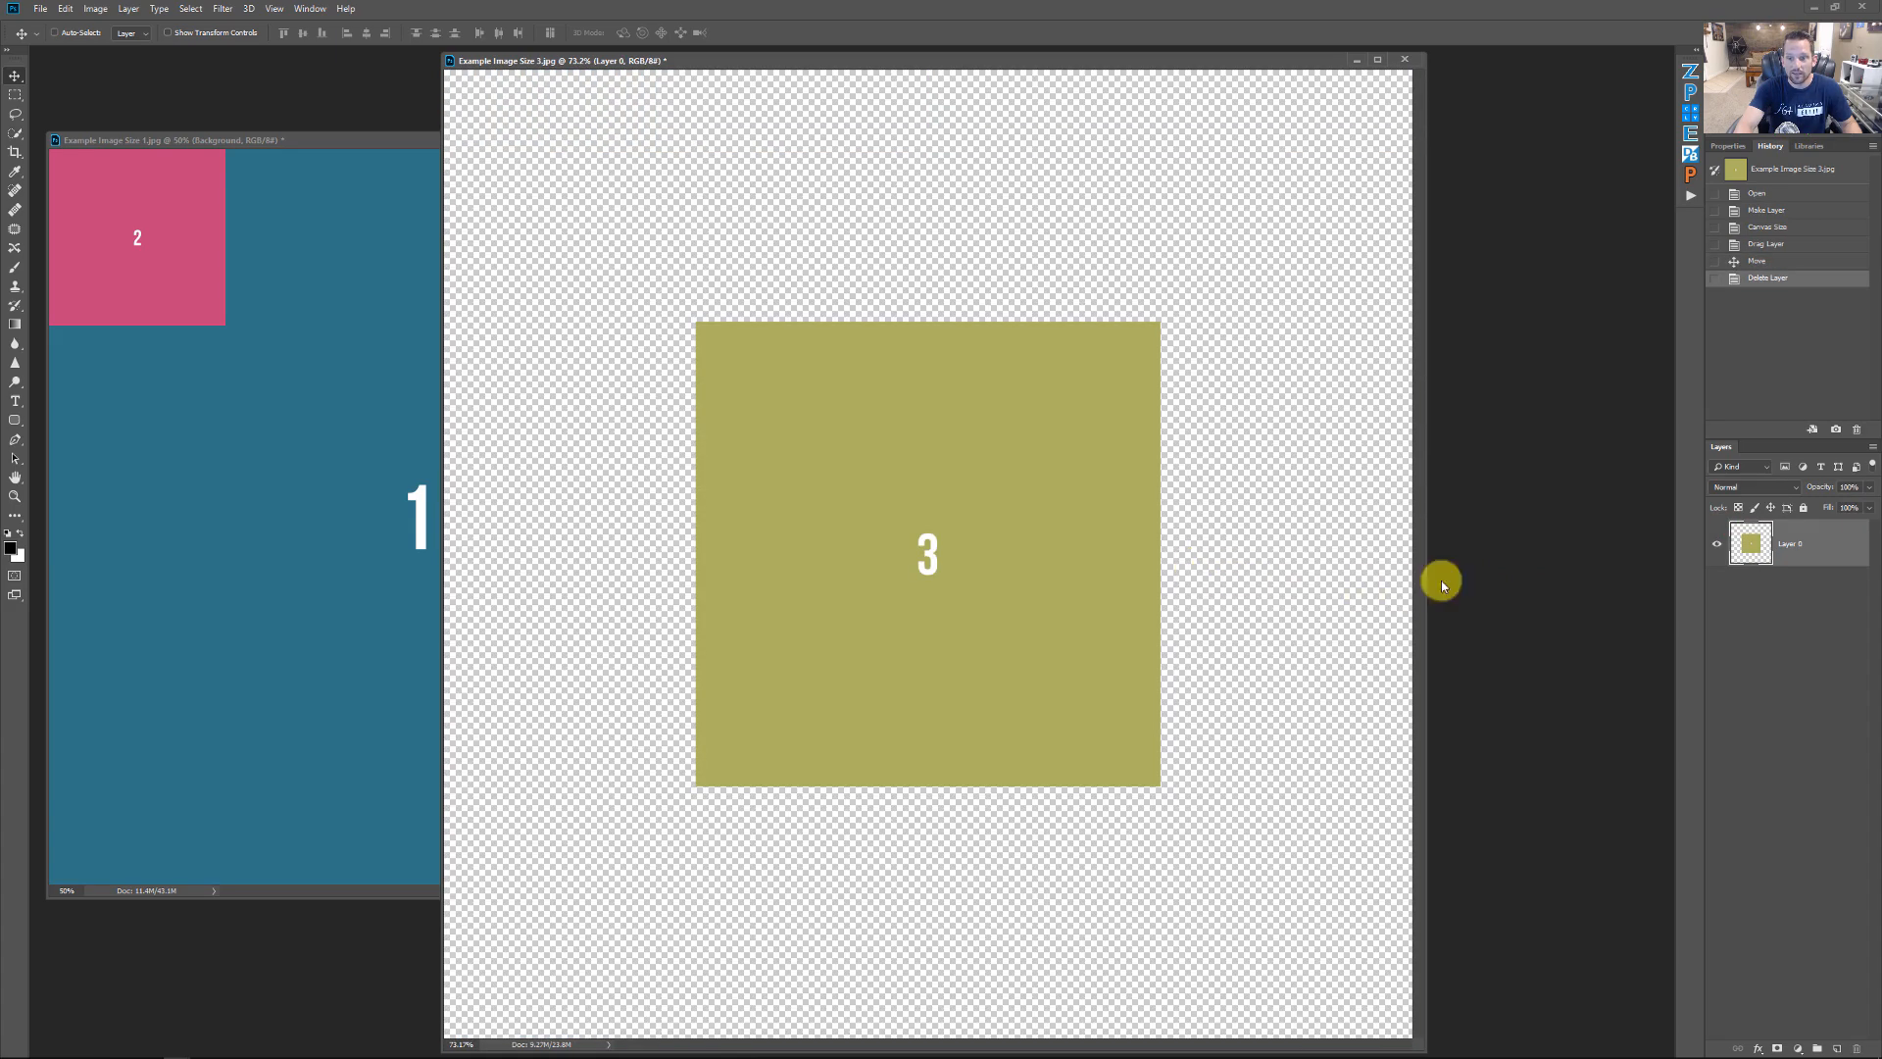
# Step: Step the history of Example Image Size 3.jpg back to the Make Layer state, and reposition its window over the blue image
pyautogui.click(1781, 261)
pyautogui.click(1770, 245)
pyautogui.click(1772, 226)
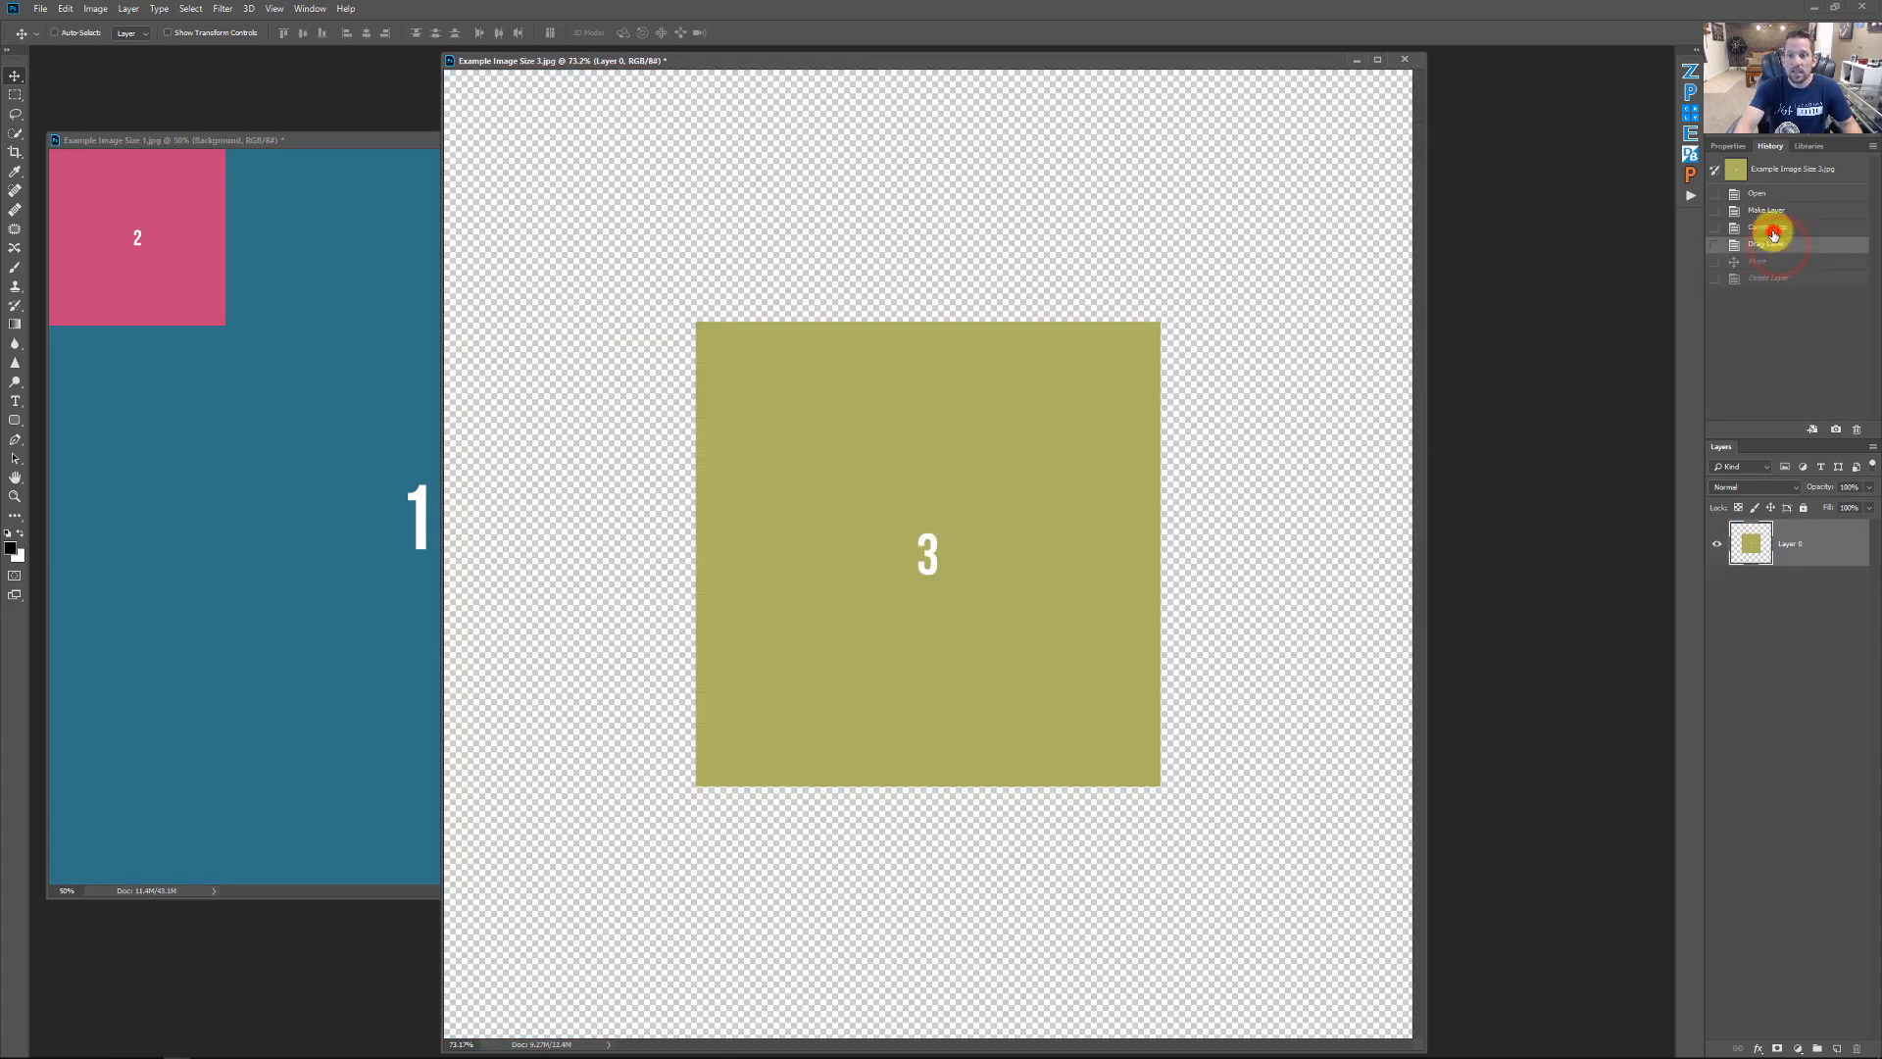
pyautogui.click(1771, 209)
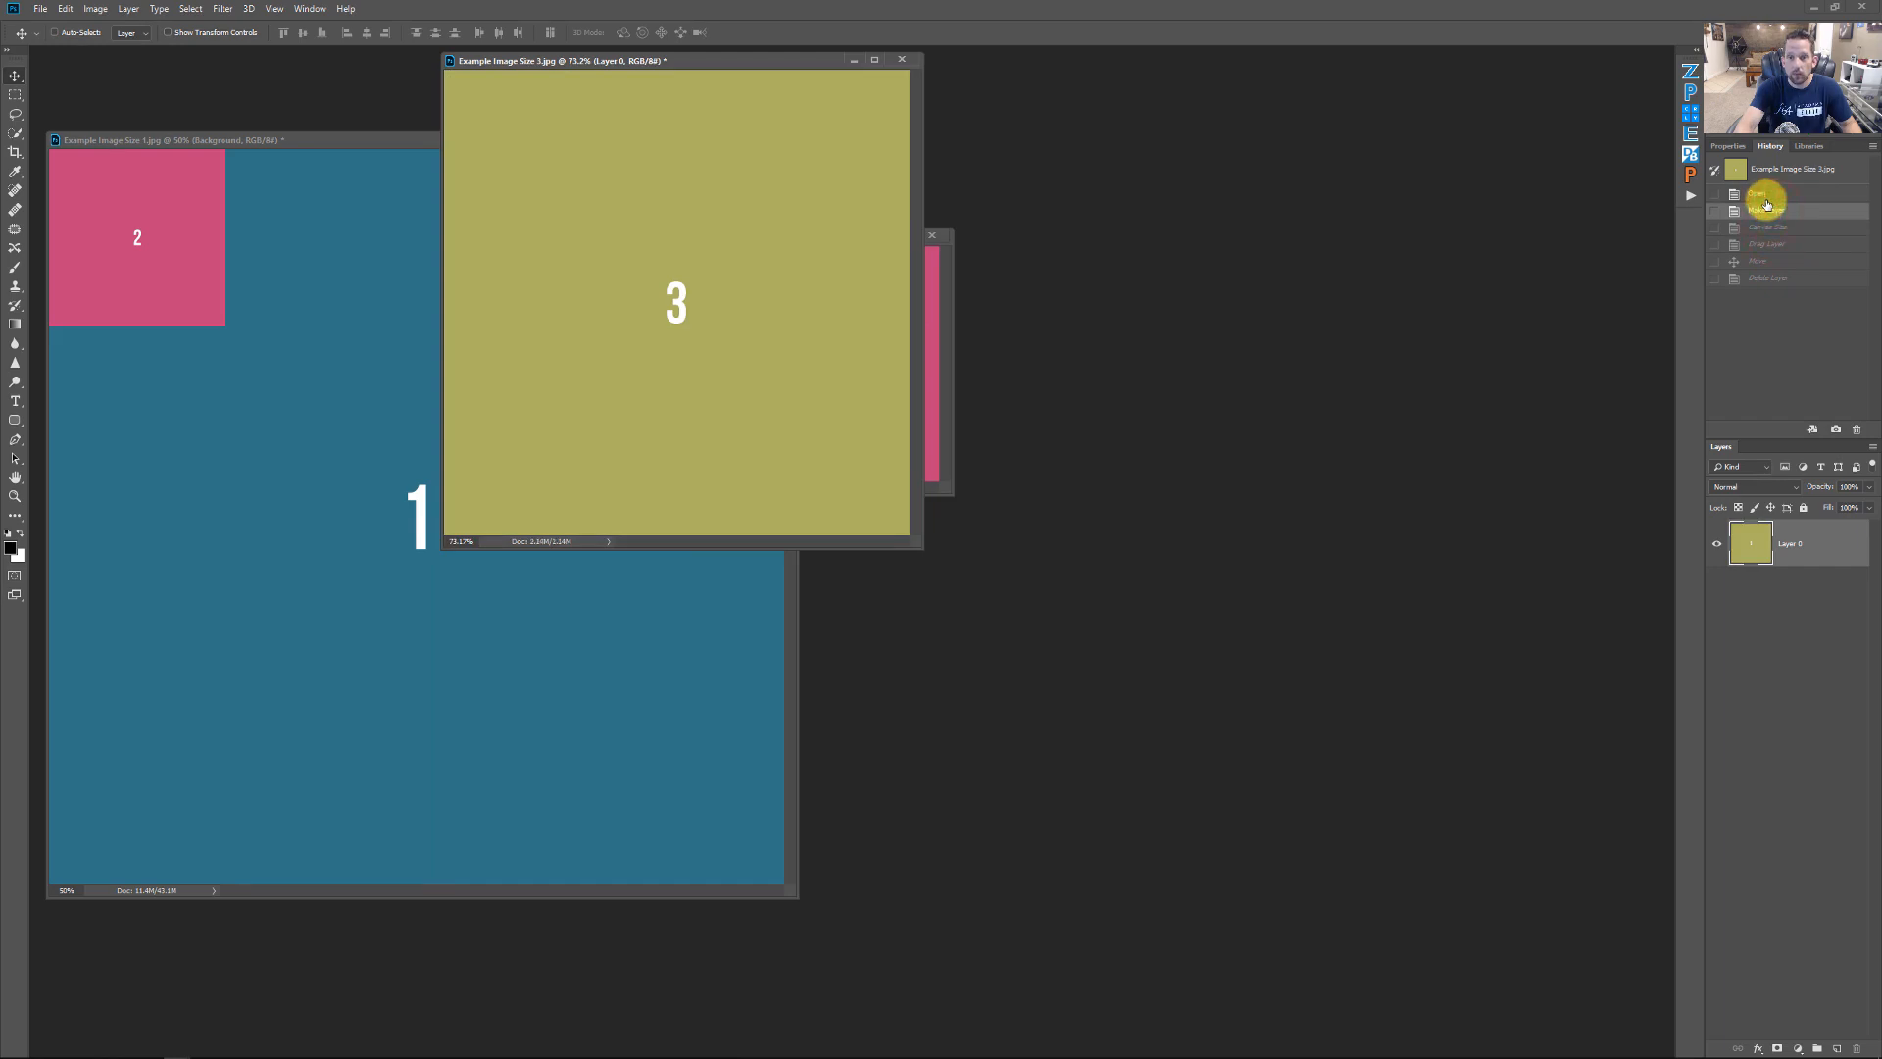
pyautogui.moveTo(612, 61); pyautogui.dragTo(749, 203)
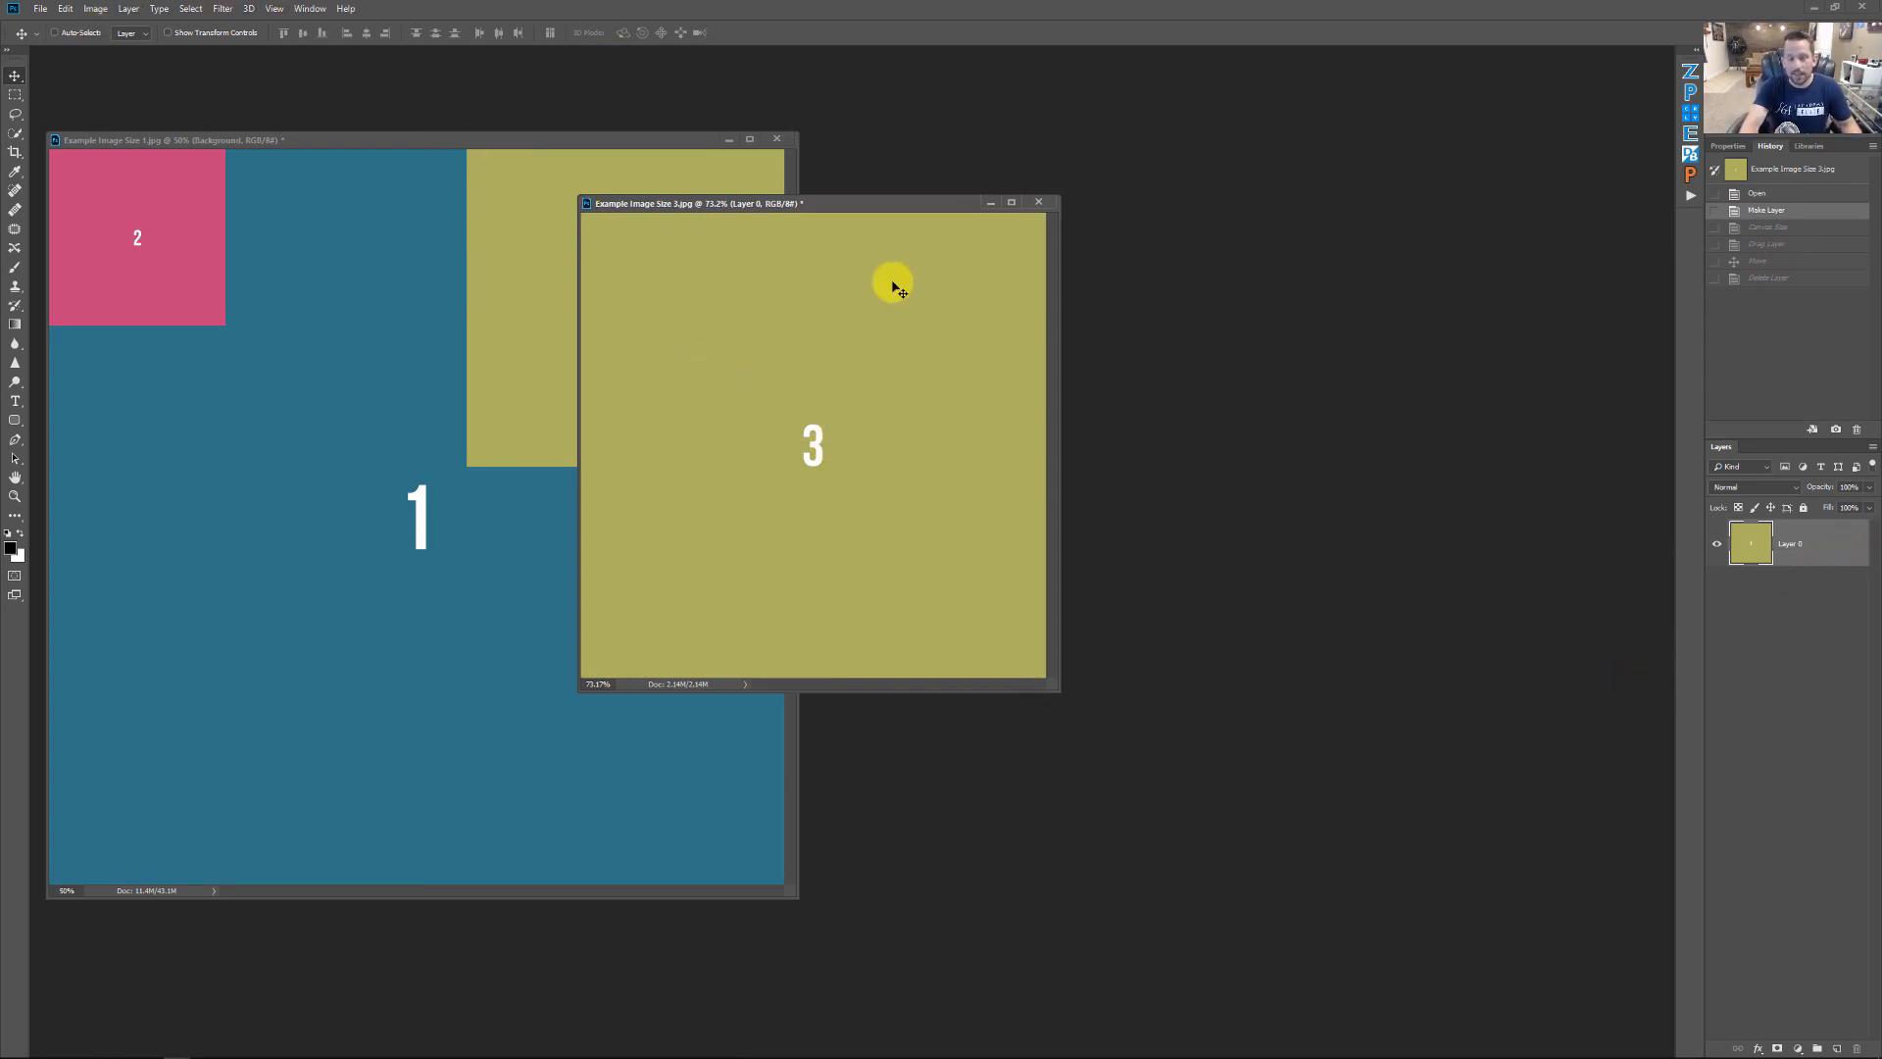
# Step: Enlarge the canvas of Example Image Size 3.jpg by a relative 2 inches in both width and height
pyautogui.click(95, 8)
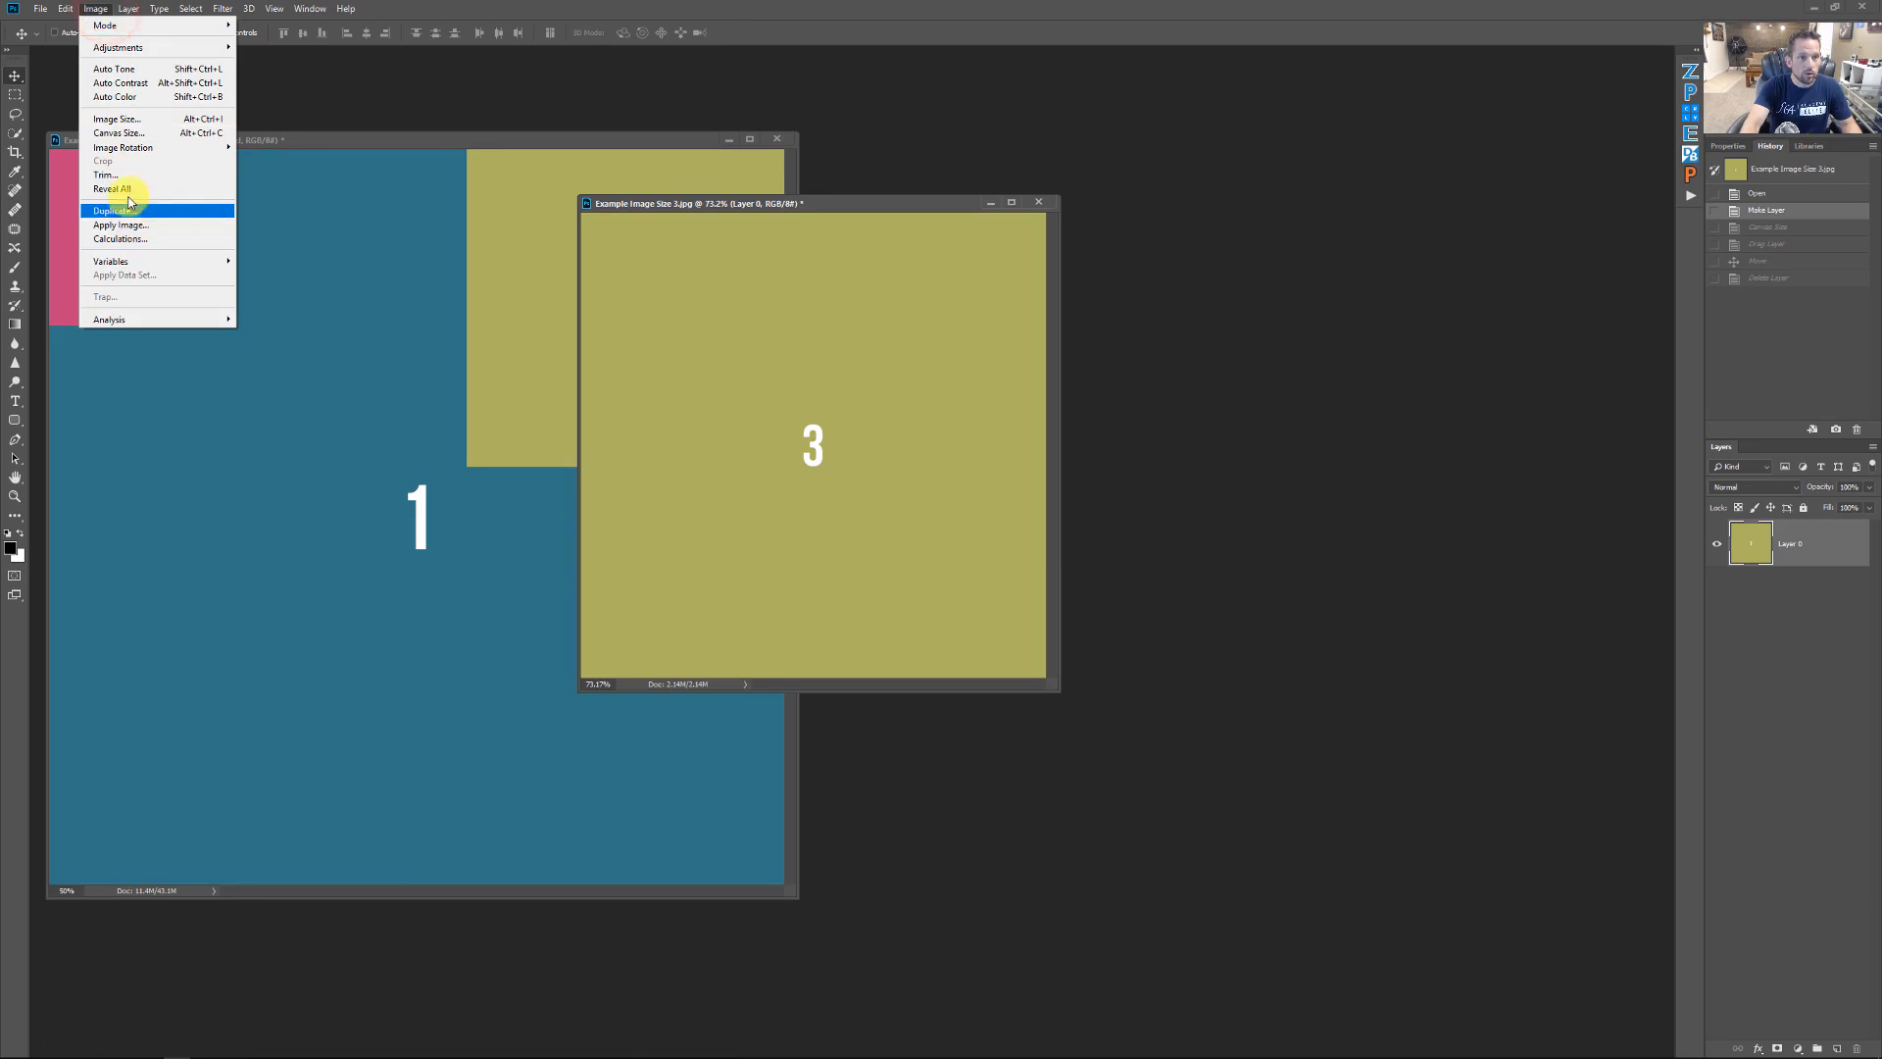
pyautogui.click(120, 135)
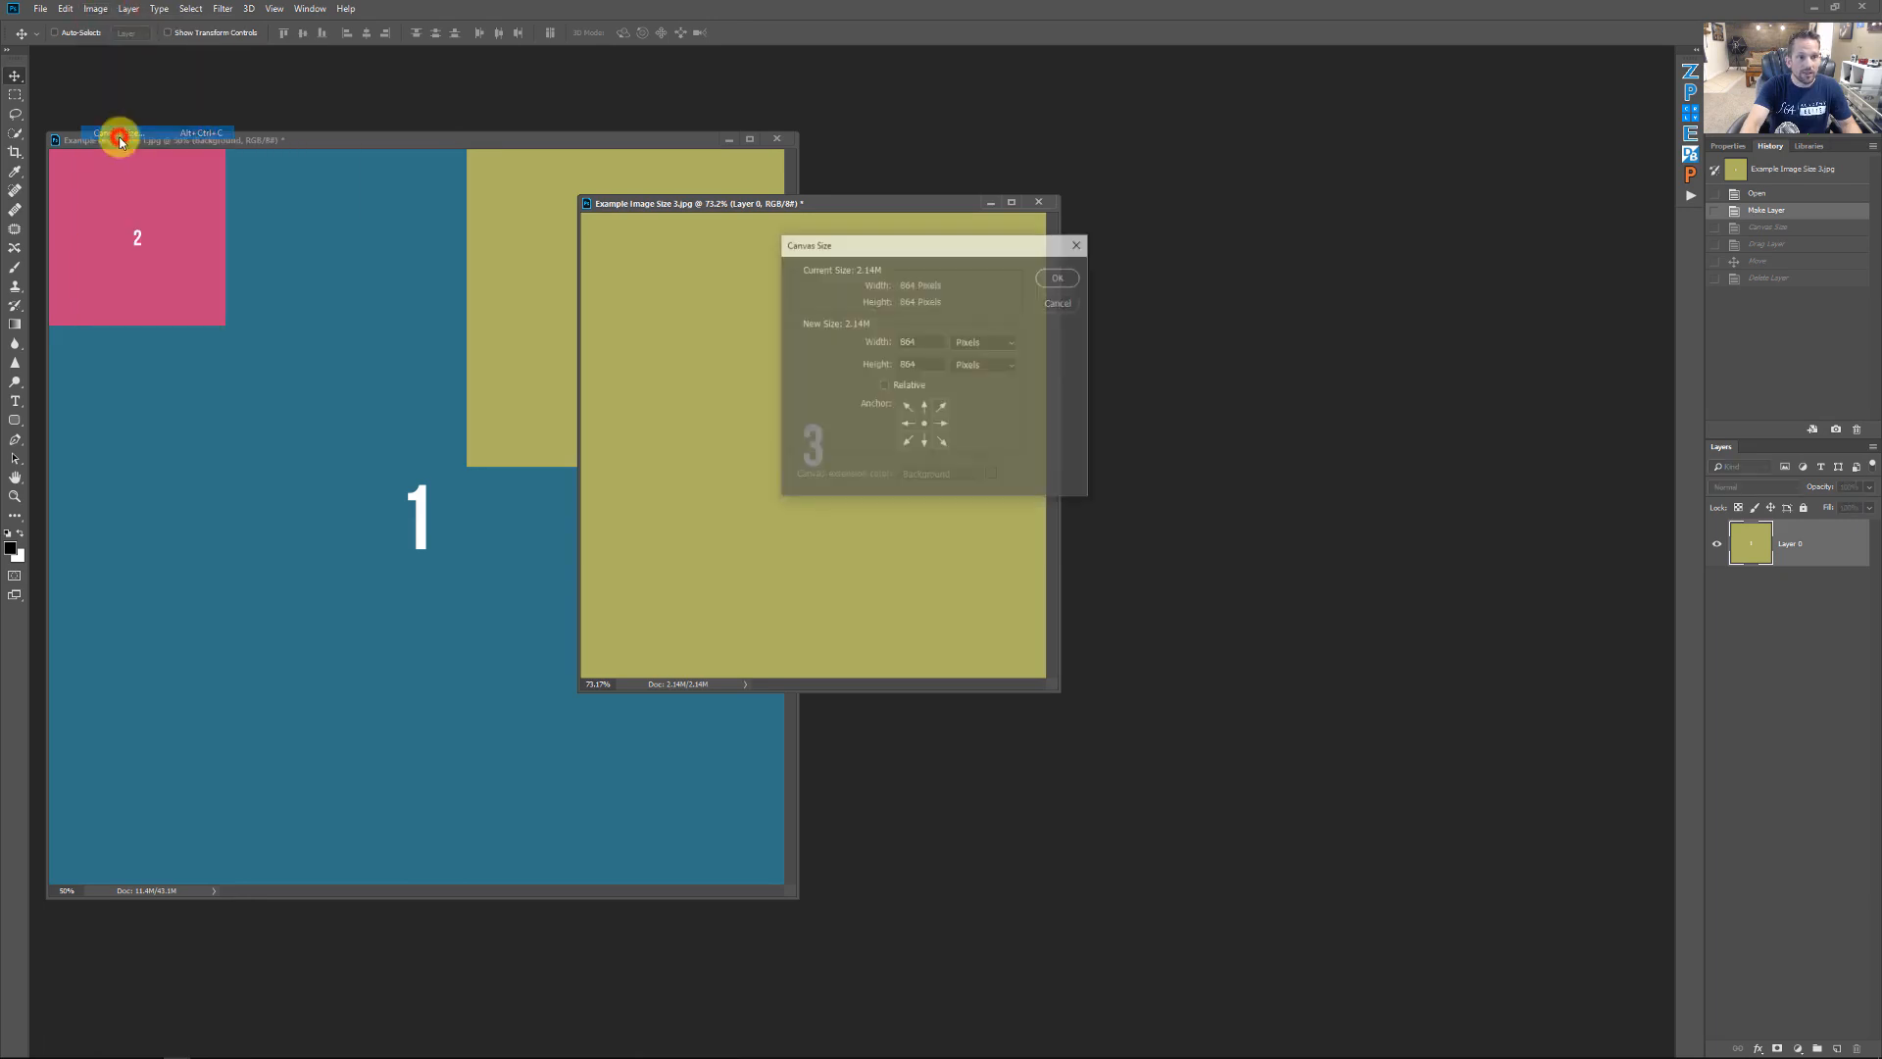
pyautogui.click(885, 387)
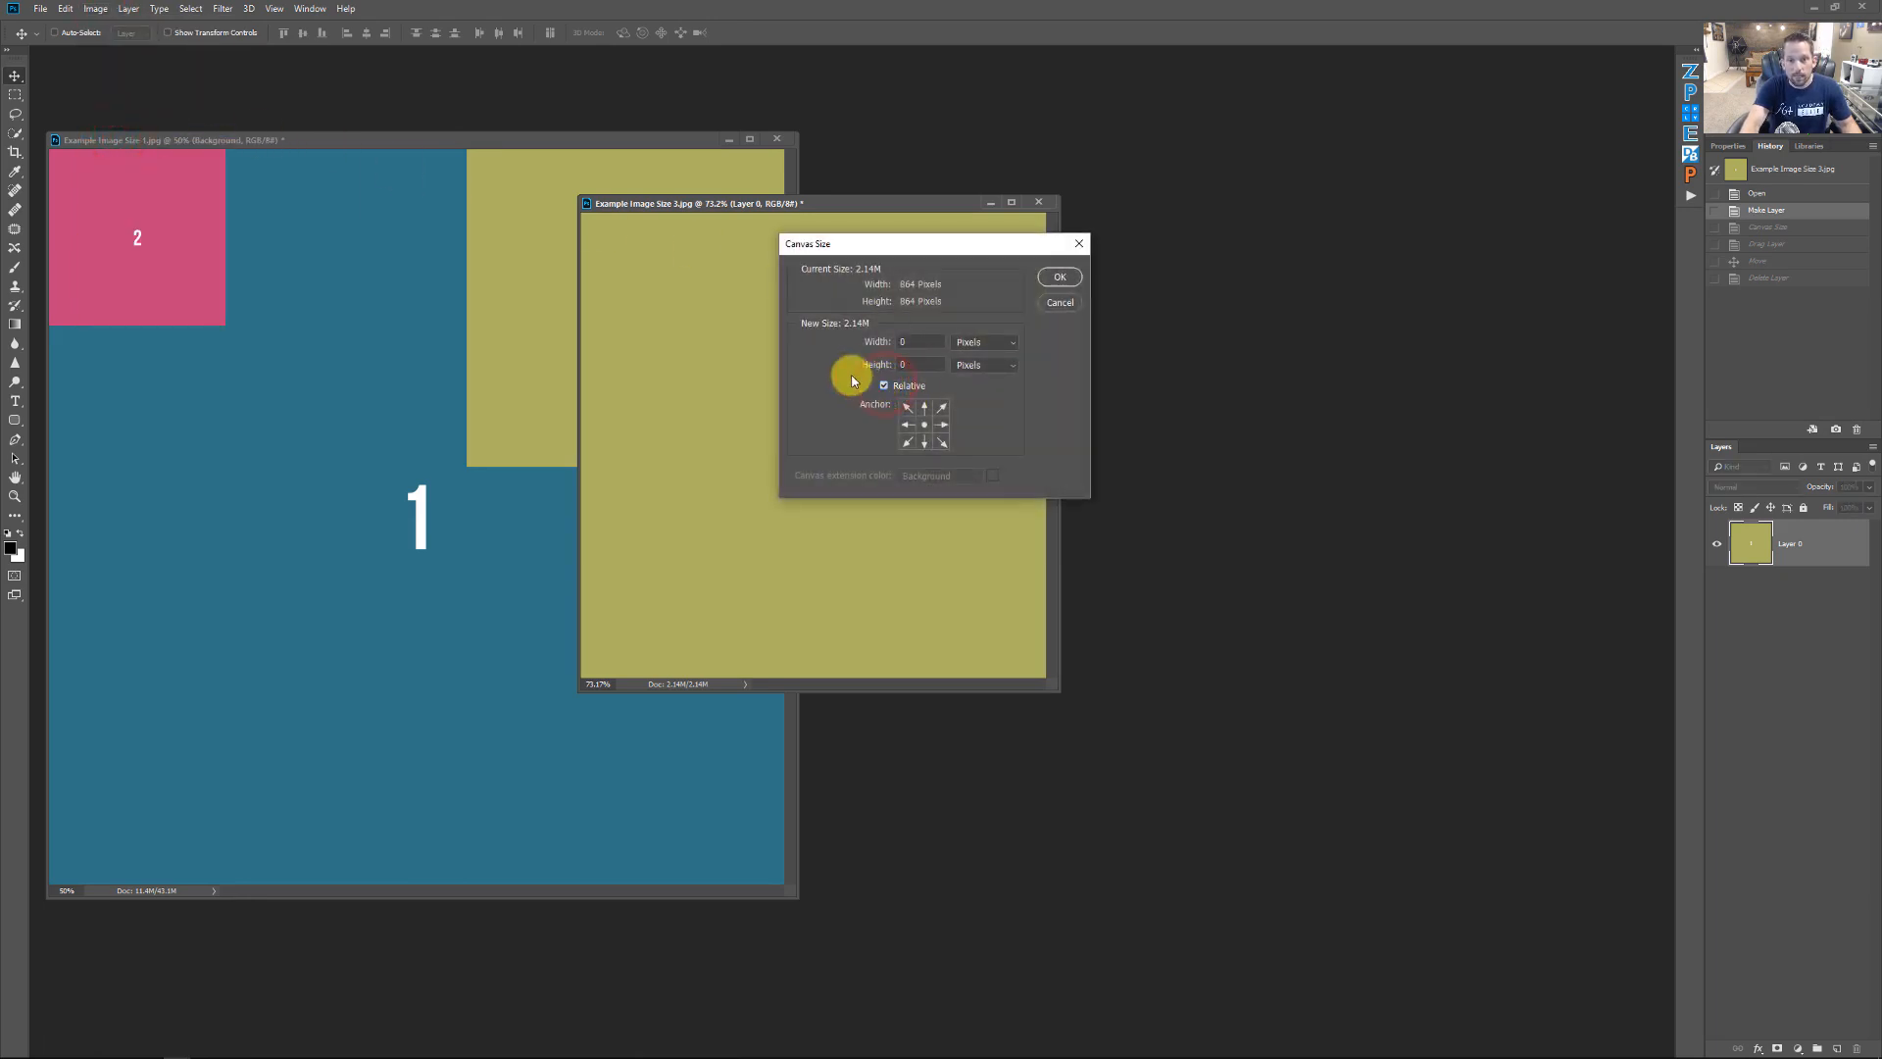
pyautogui.click(975, 345)
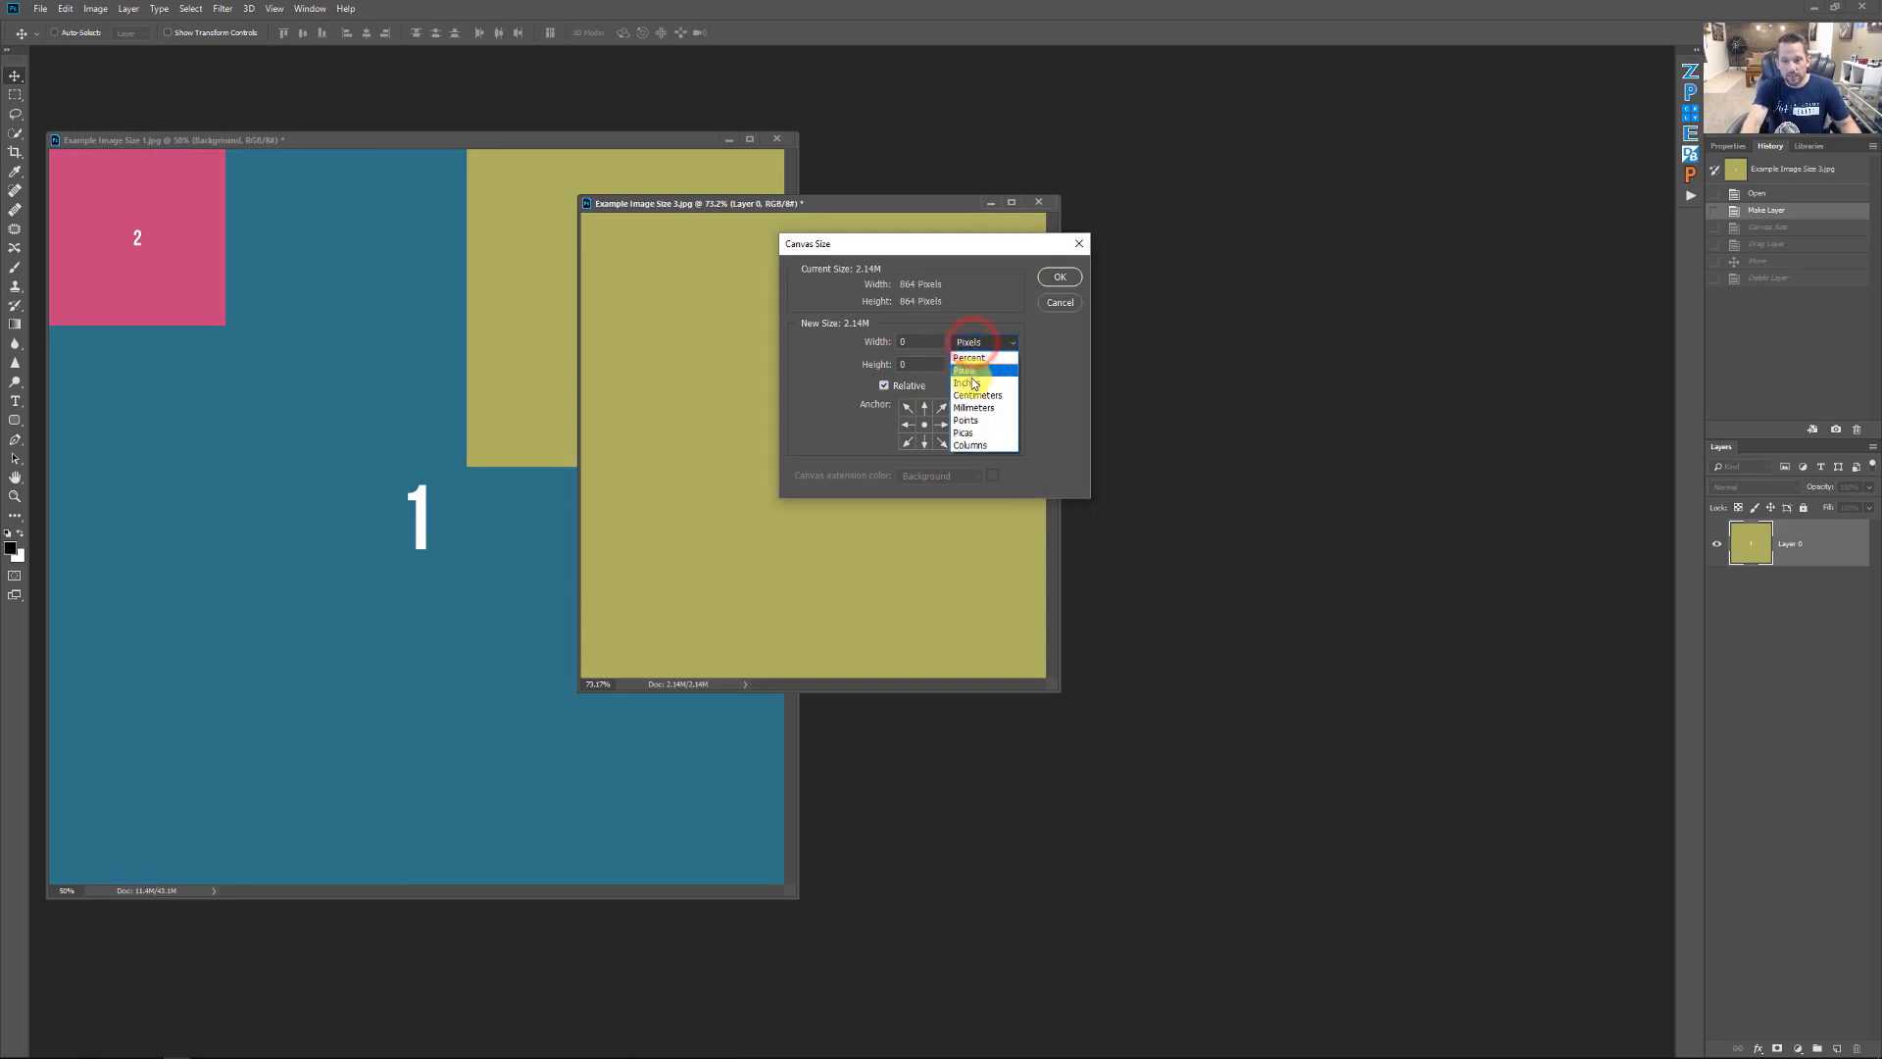
pyautogui.click(974, 382)
pyautogui.click(923, 341)
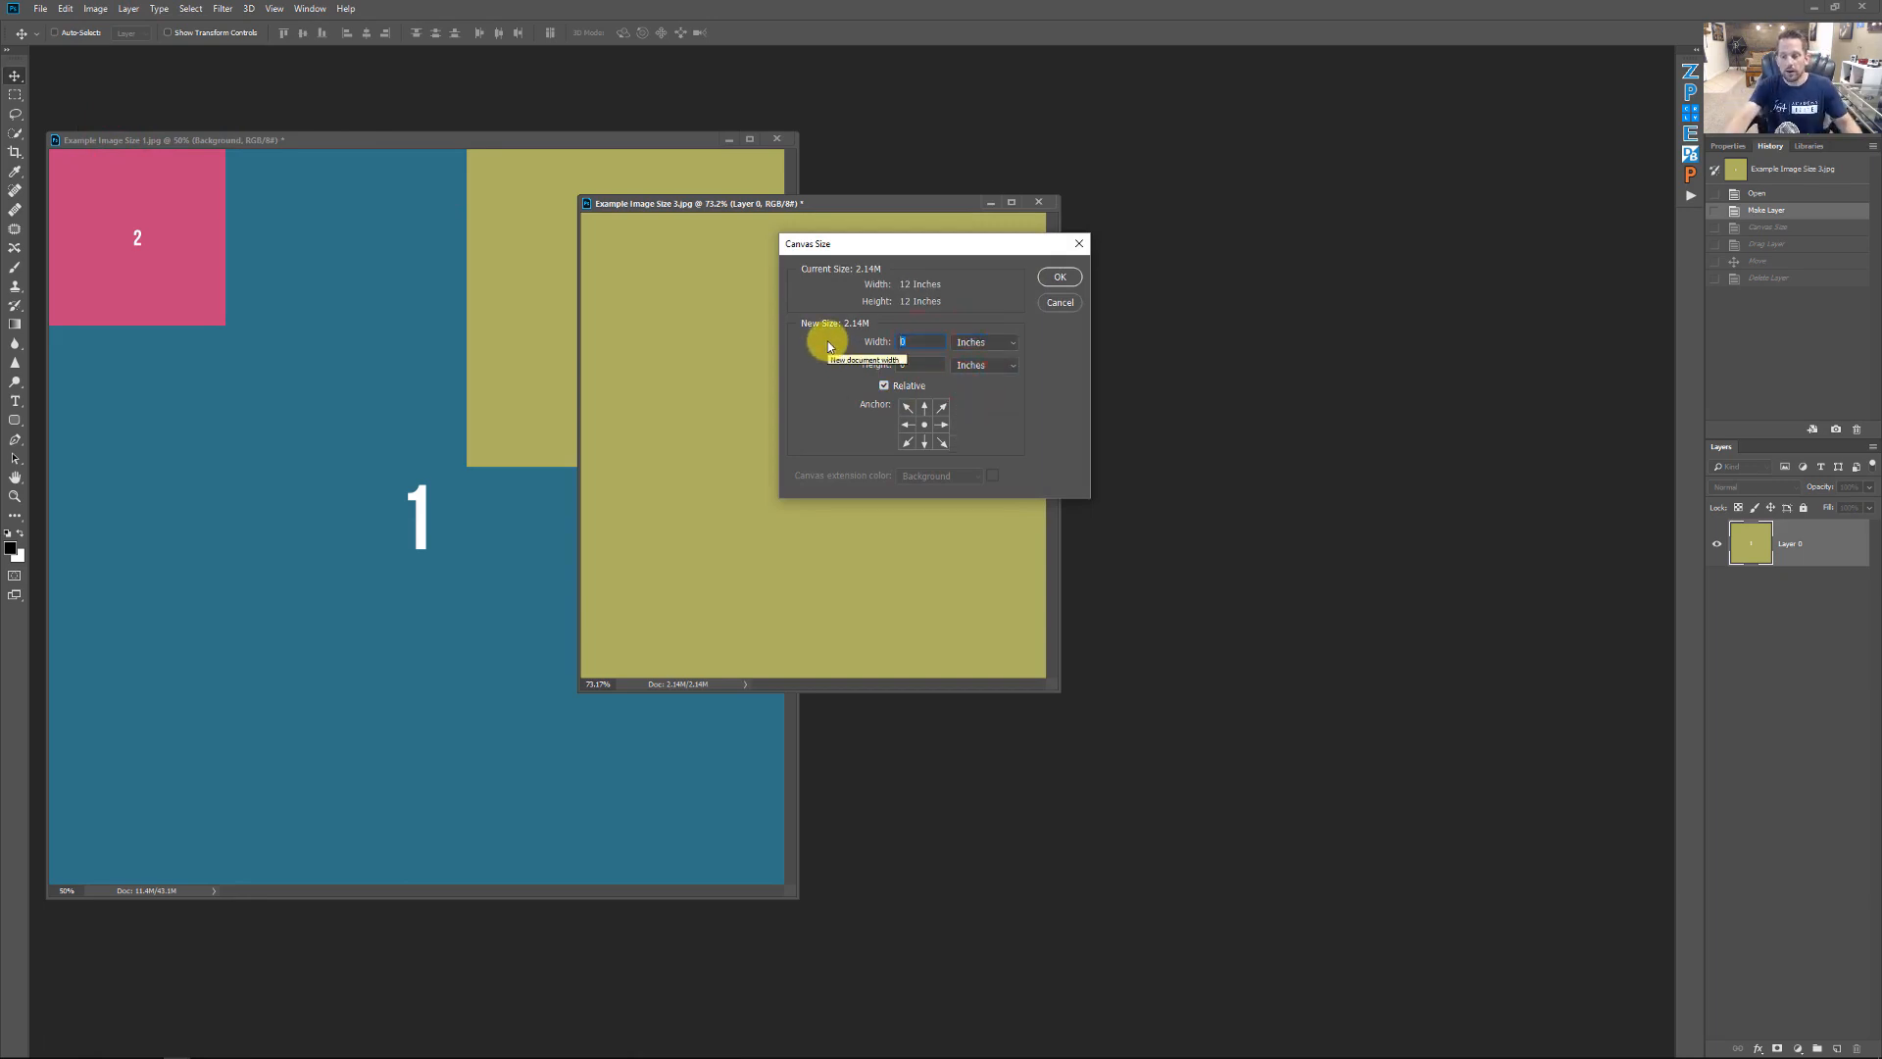
pyautogui.write('2')
pyautogui.click(907, 365)
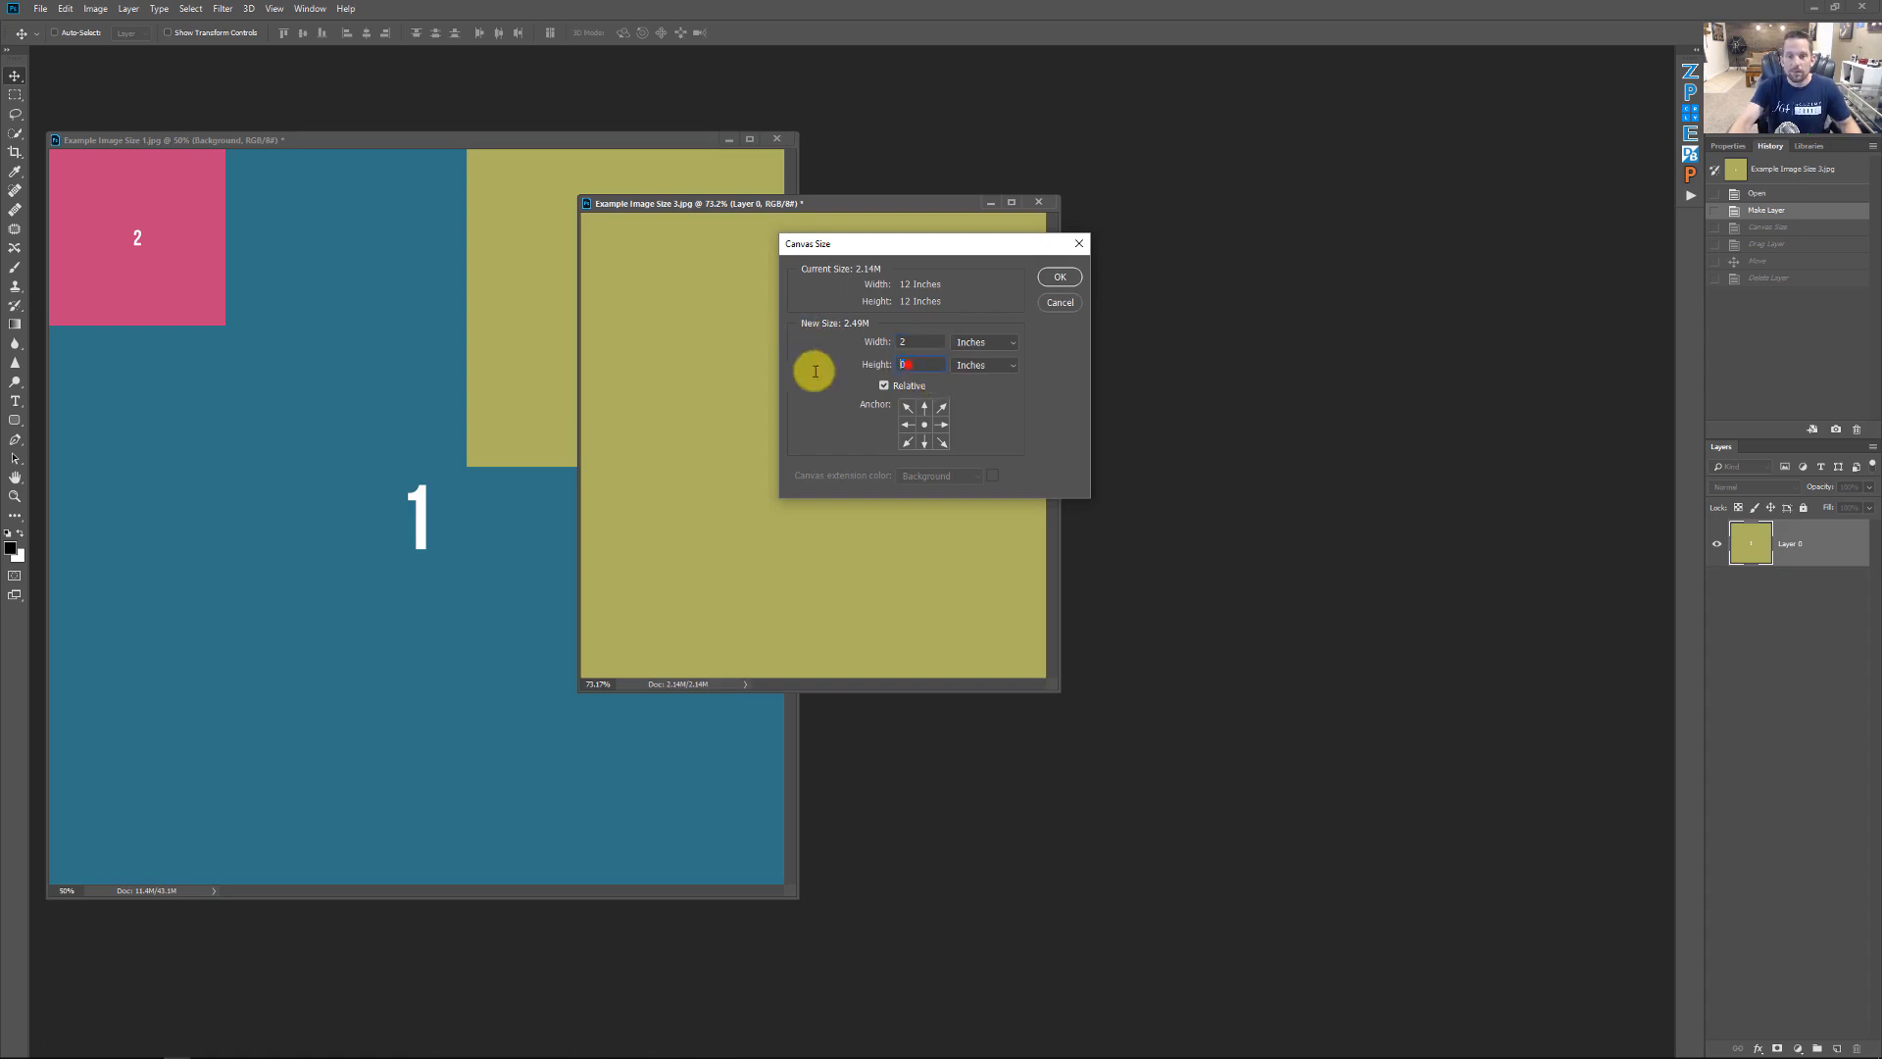
pyautogui.click(1060, 279)
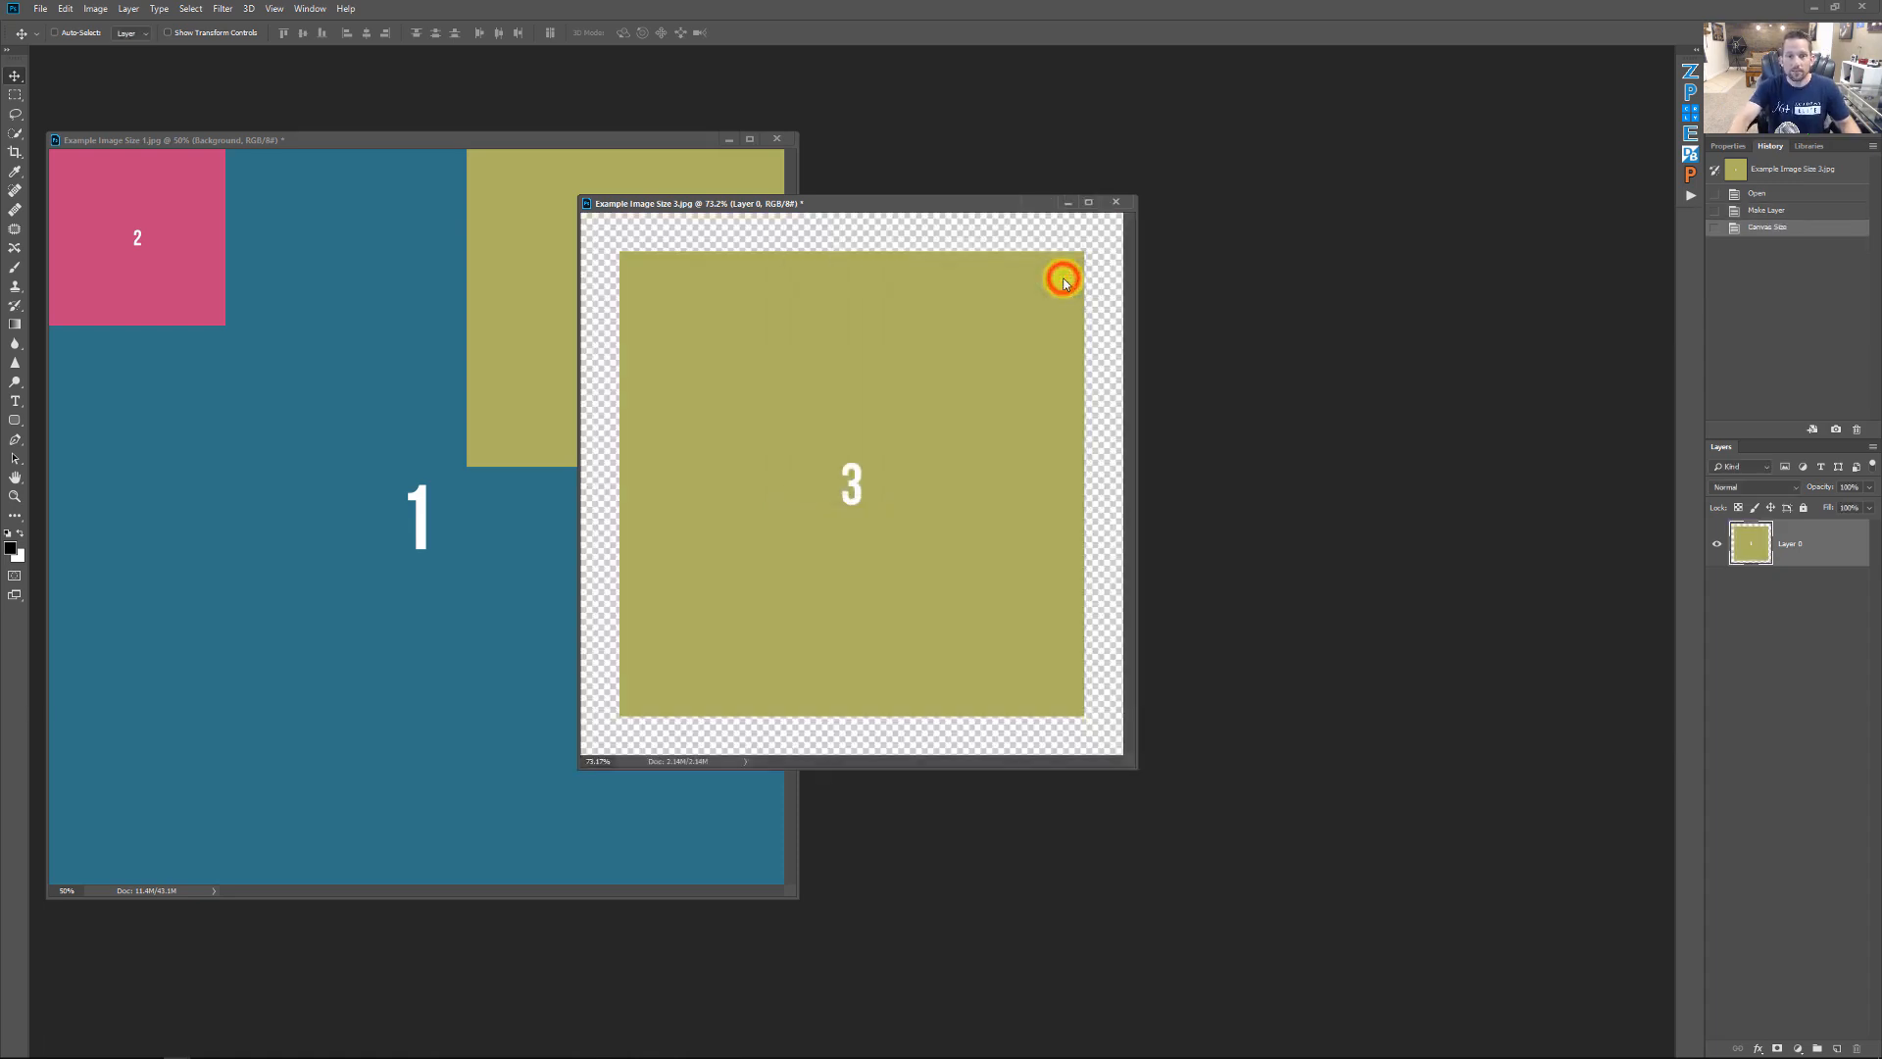
# Step: Show the rulers on Example Image Size 3.jpg and set their units to inches
pyautogui.hotkey('ctrl', 'r')
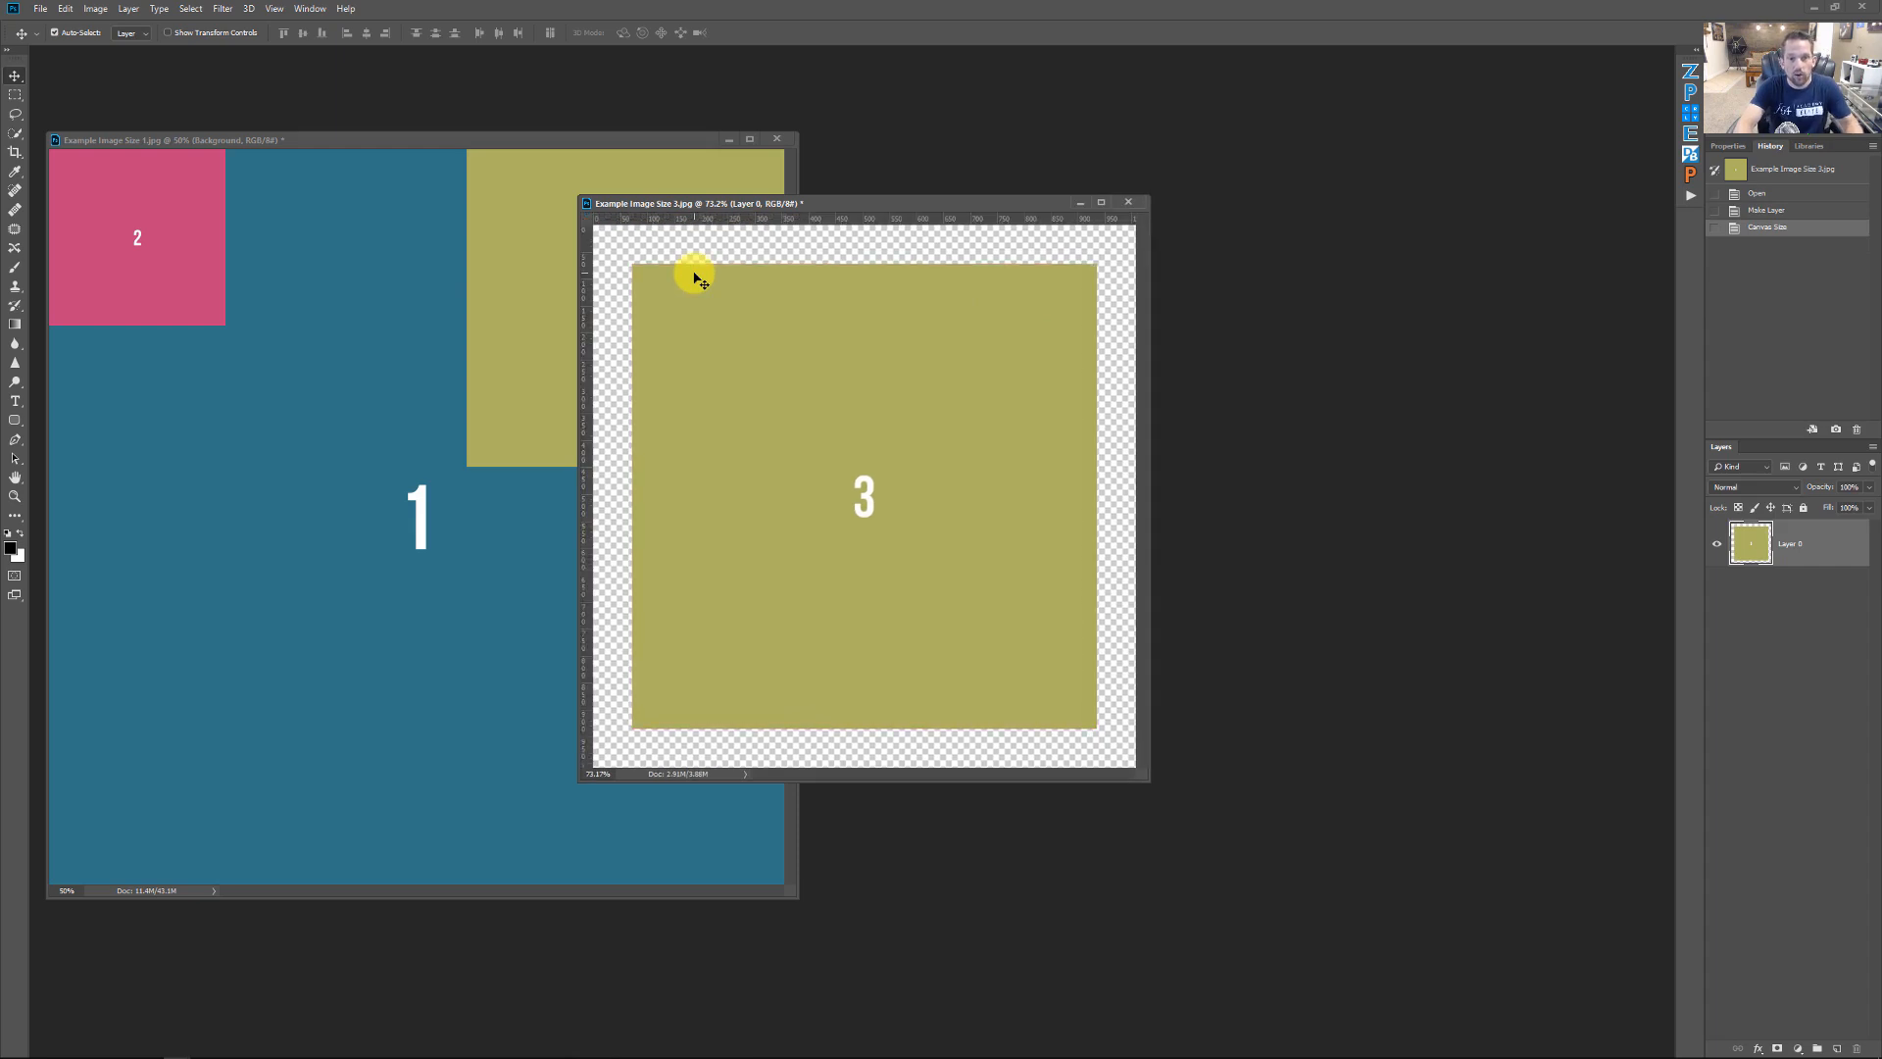
pyautogui.rightClick(738, 223)
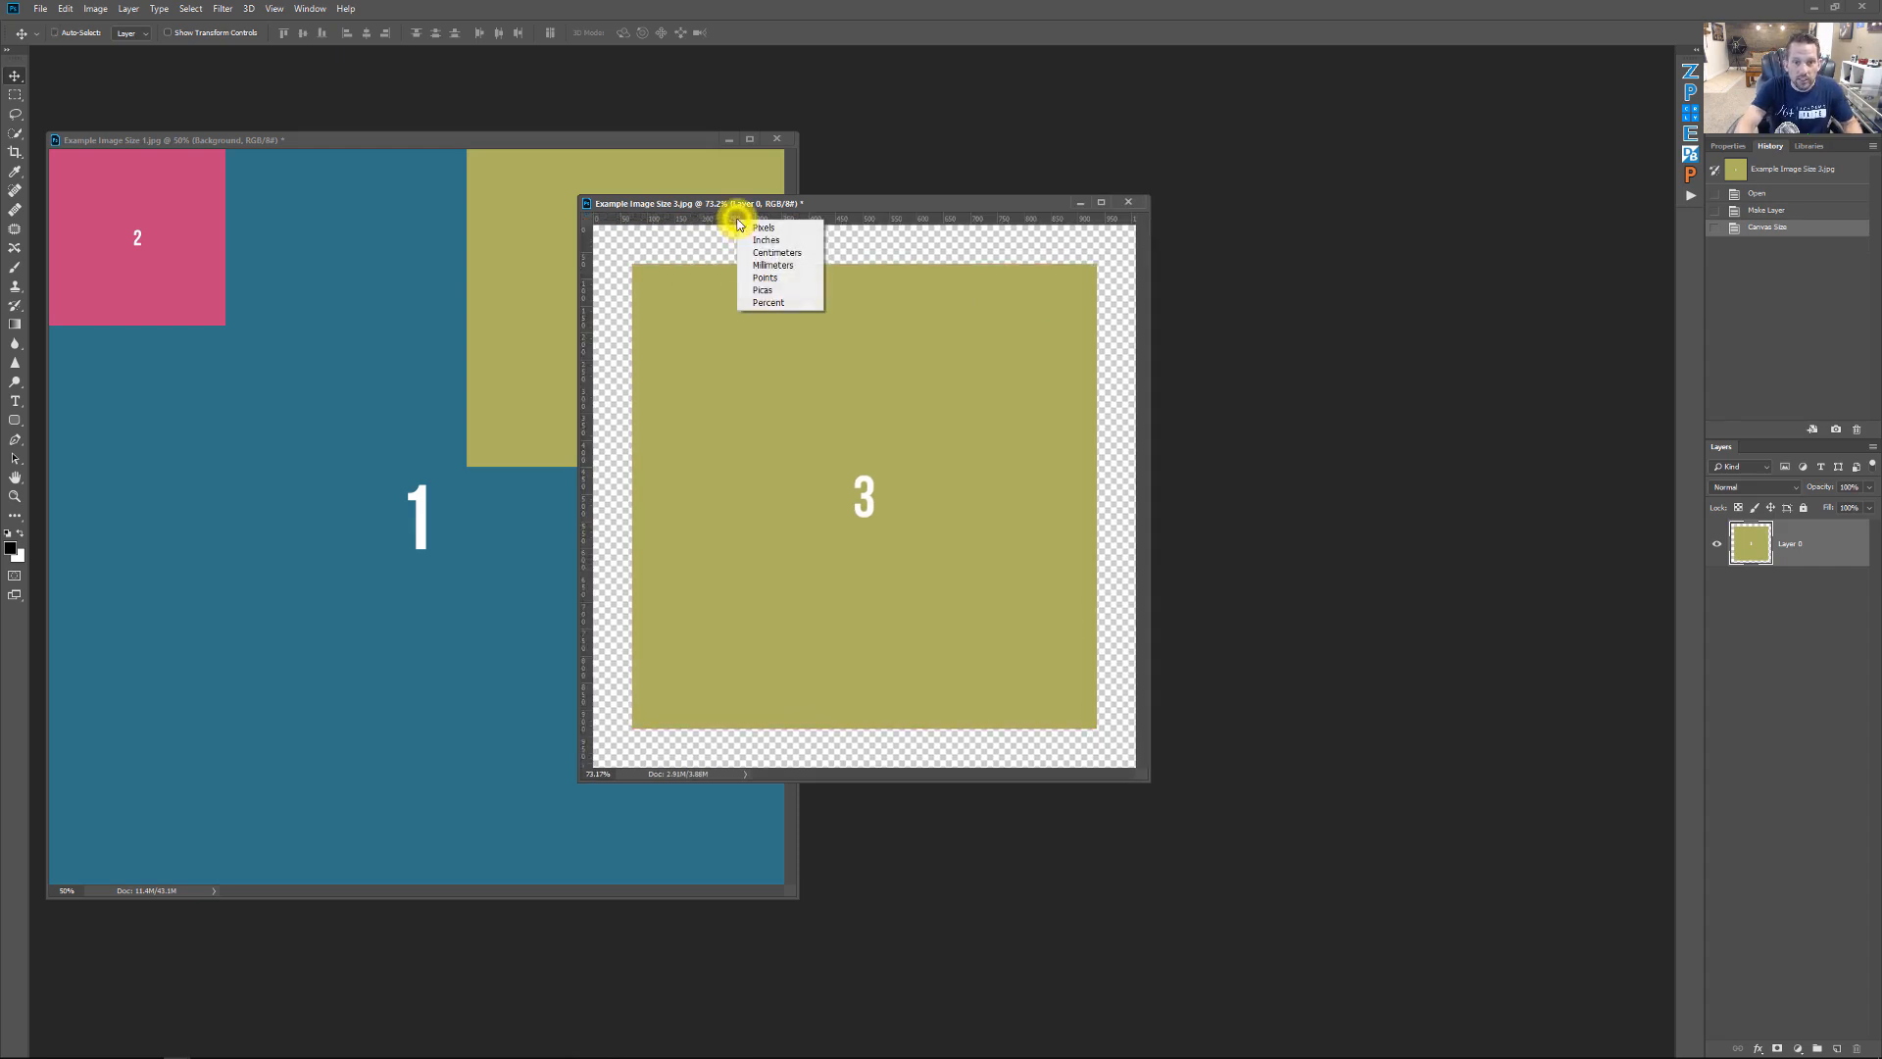
pyautogui.click(754, 241)
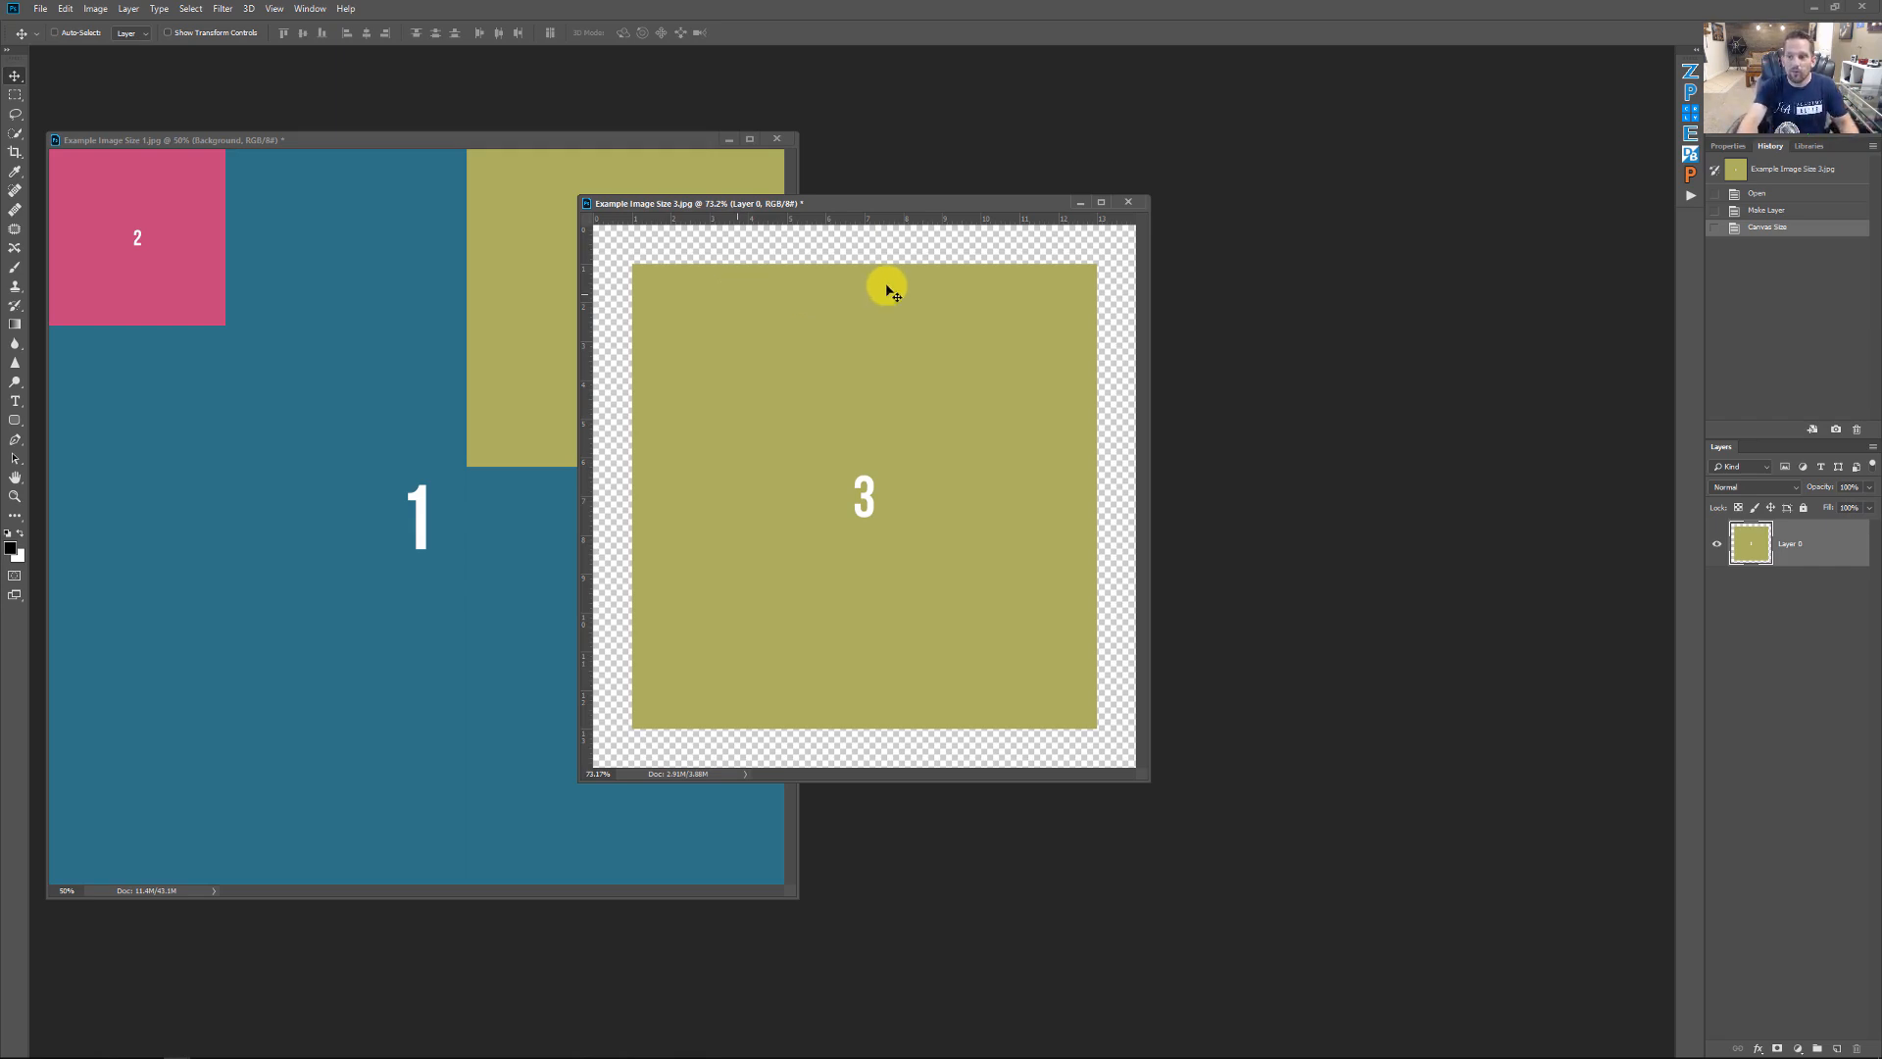
# Step: Add a new empty layer to Example Image Size 3.jpg and delete it
pyautogui.click(1837, 1047)
pyautogui.moveTo(1819, 556)
pyautogui.mouseDown()
pyautogui.moveTo(1821, 631)
pyautogui.moveTo(1808, 538)
pyautogui.mouseUp()
pyautogui.press('Delete')
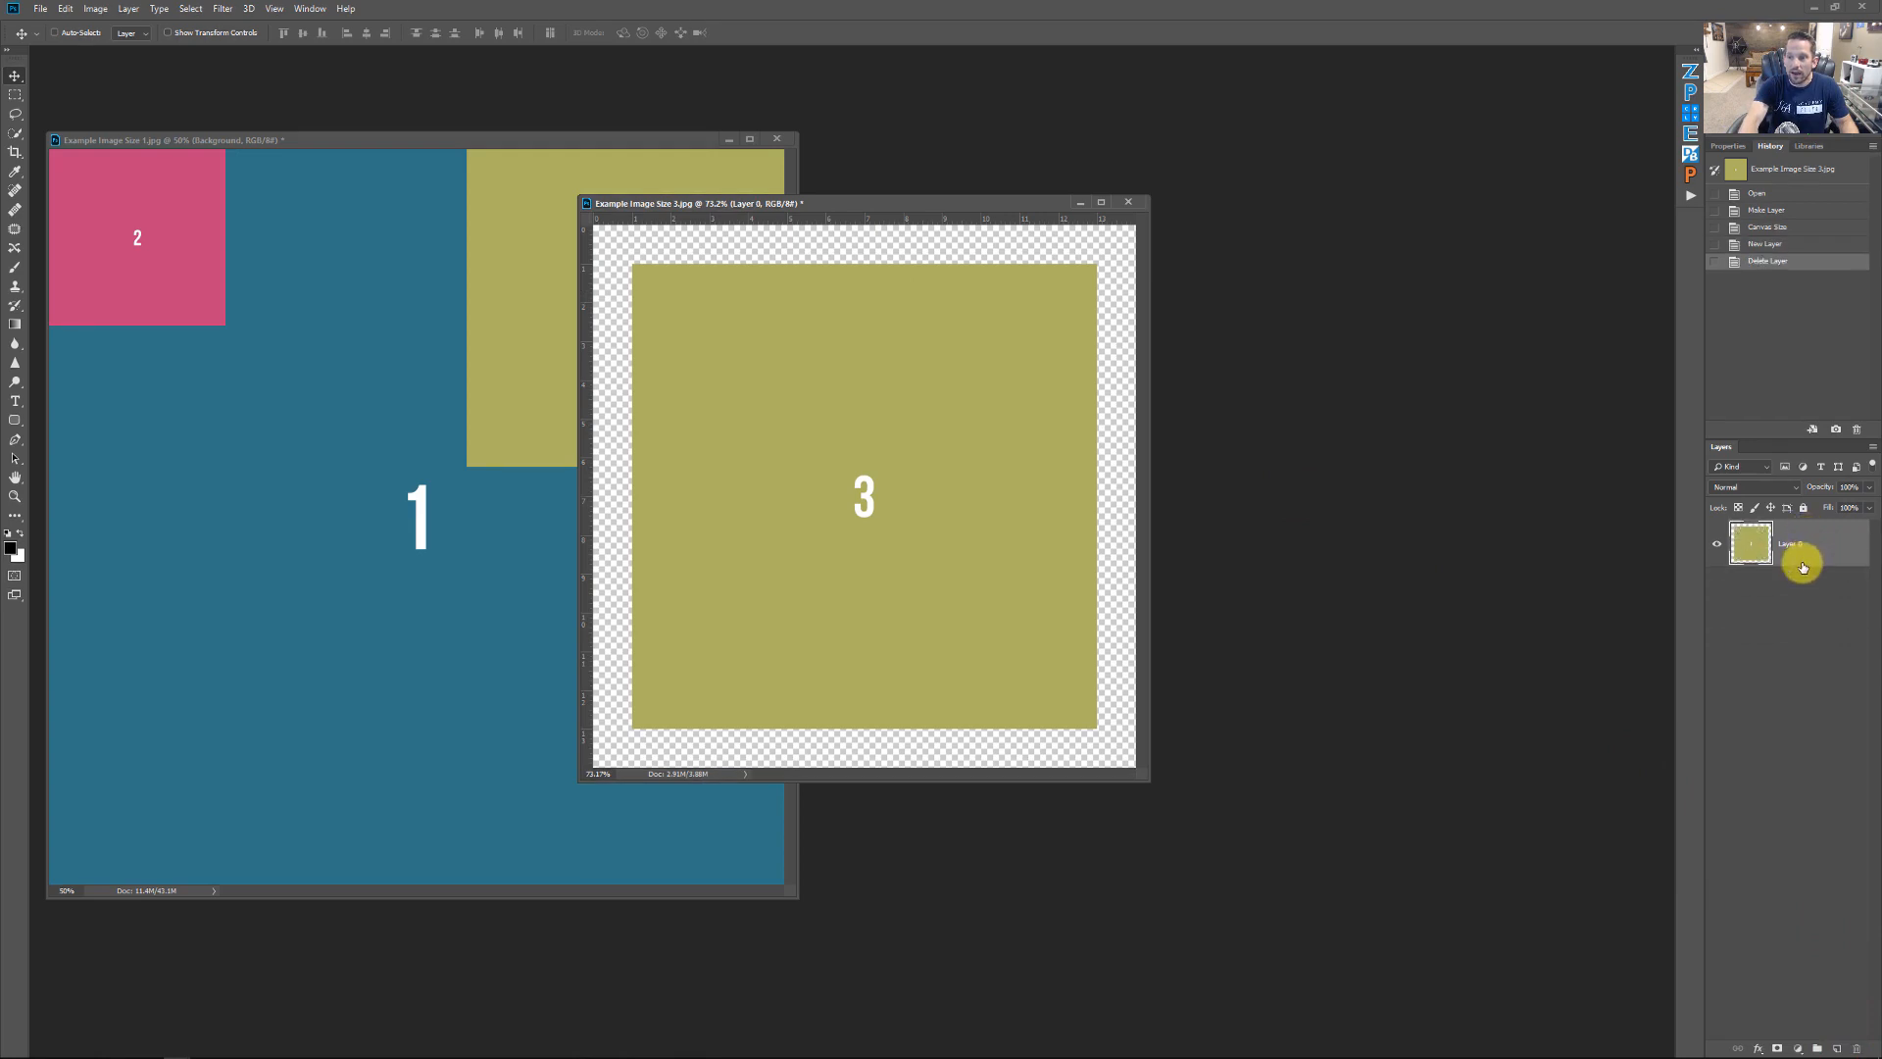
# Step: Add a new empty layer to Example Image Size 3.jpg and move it beneath the olive image layer
pyautogui.click(1841, 1047)
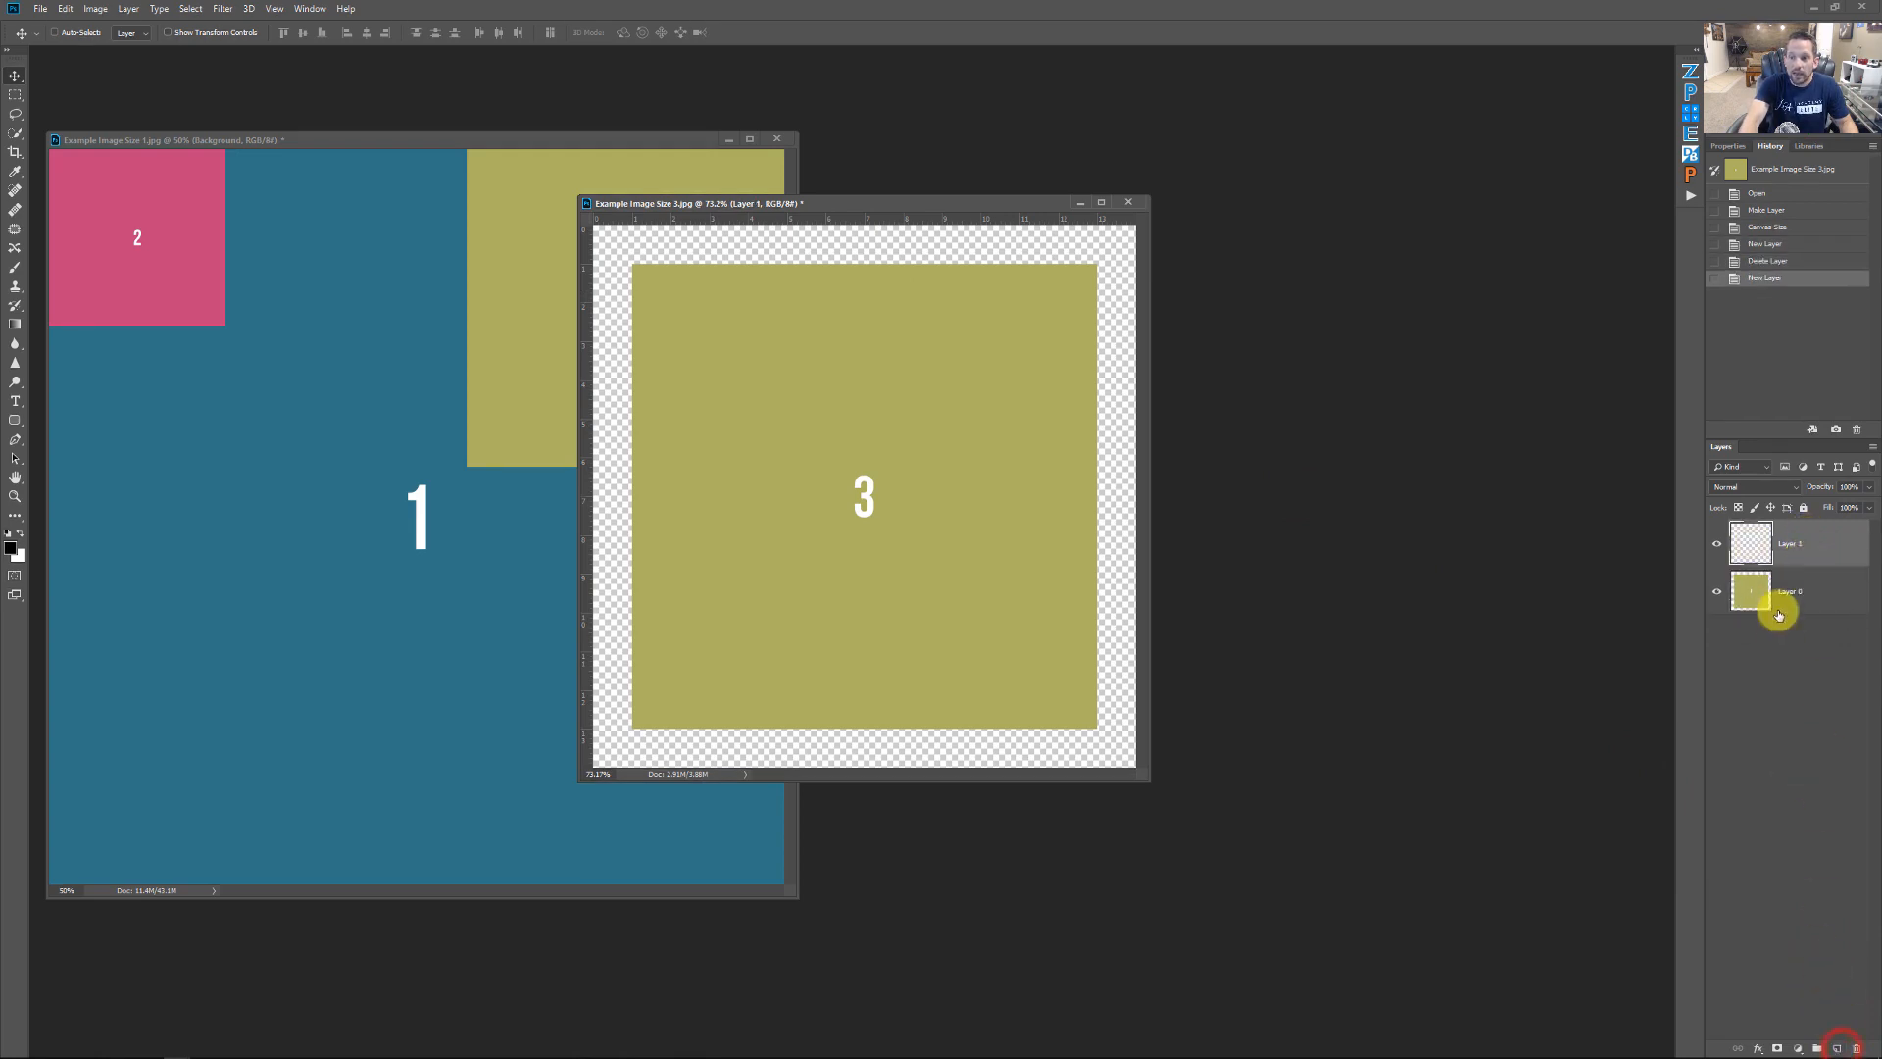
pyautogui.click(1798, 543)
pyautogui.moveTo(1842, 631); pyautogui.dragTo(1841, 632)
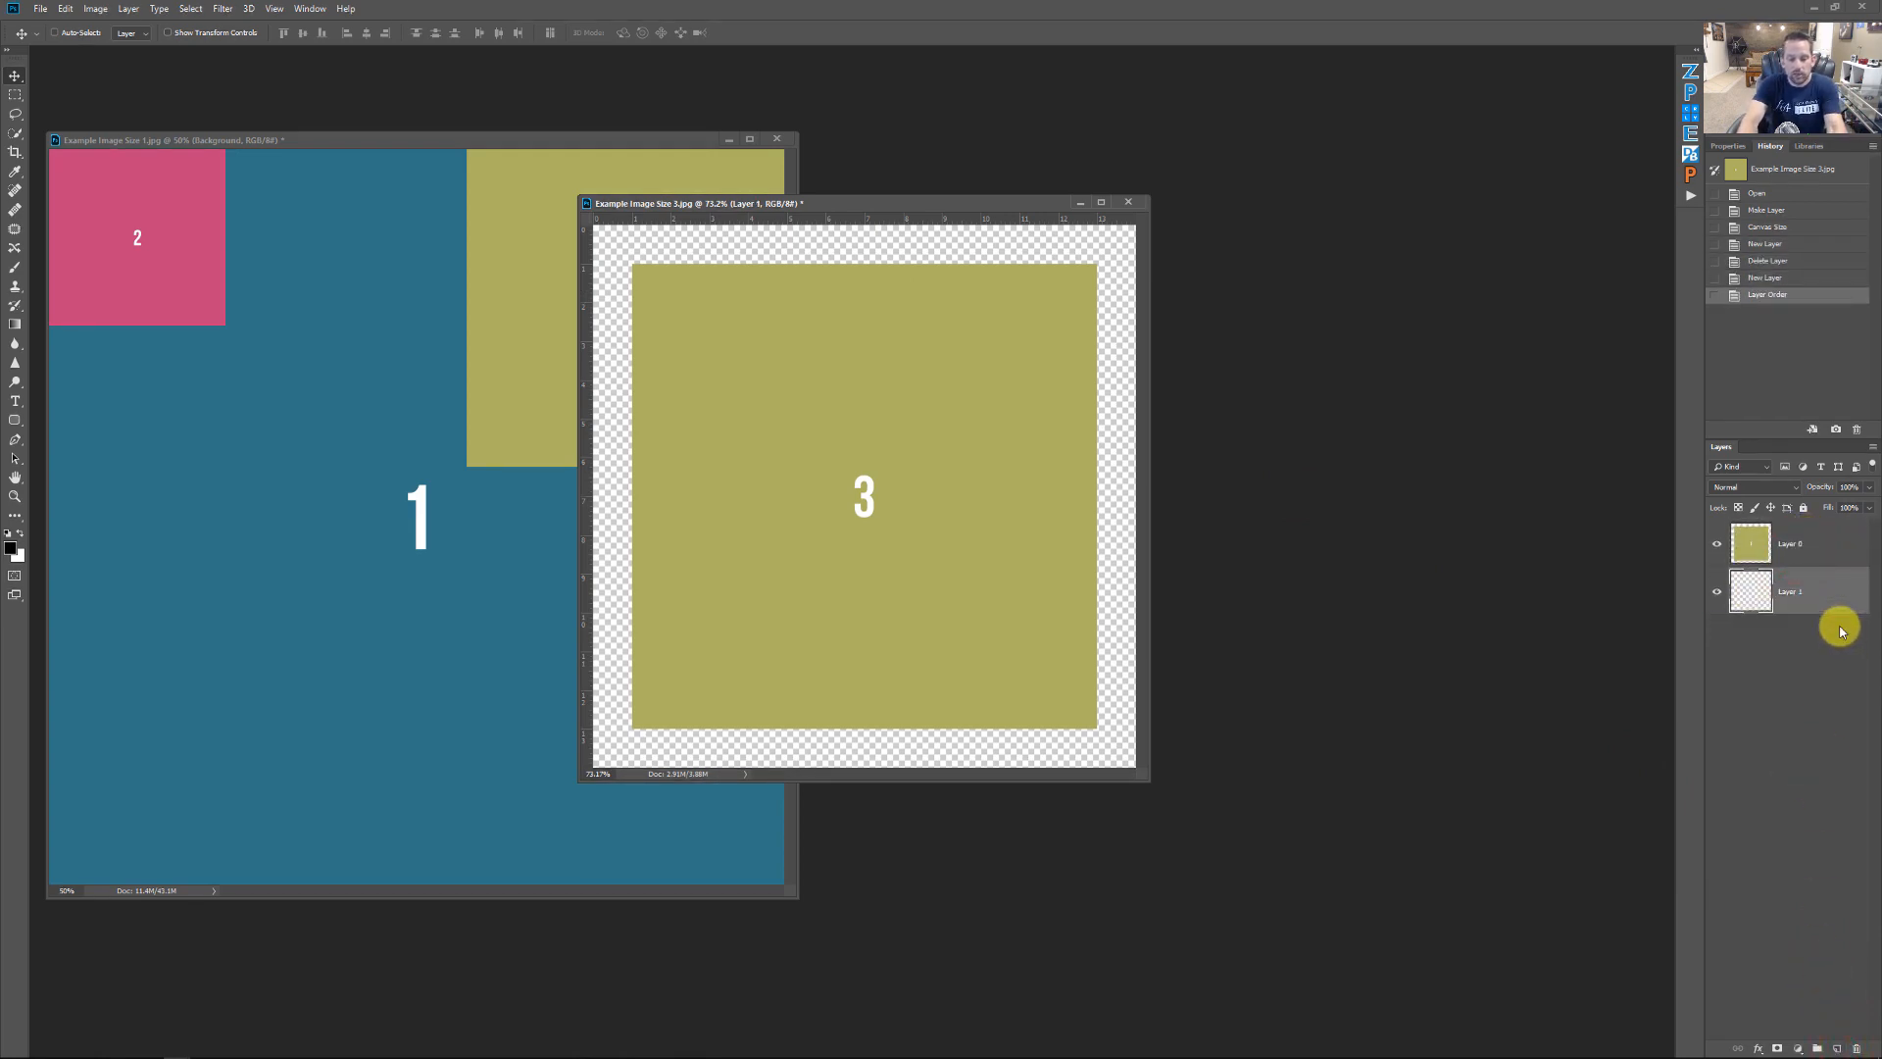
# Step: Fill the new bottom layer with solid blue #5f98b0, using Normal mode at 100% opacity
pyautogui.hotkey('shift', 'F5')
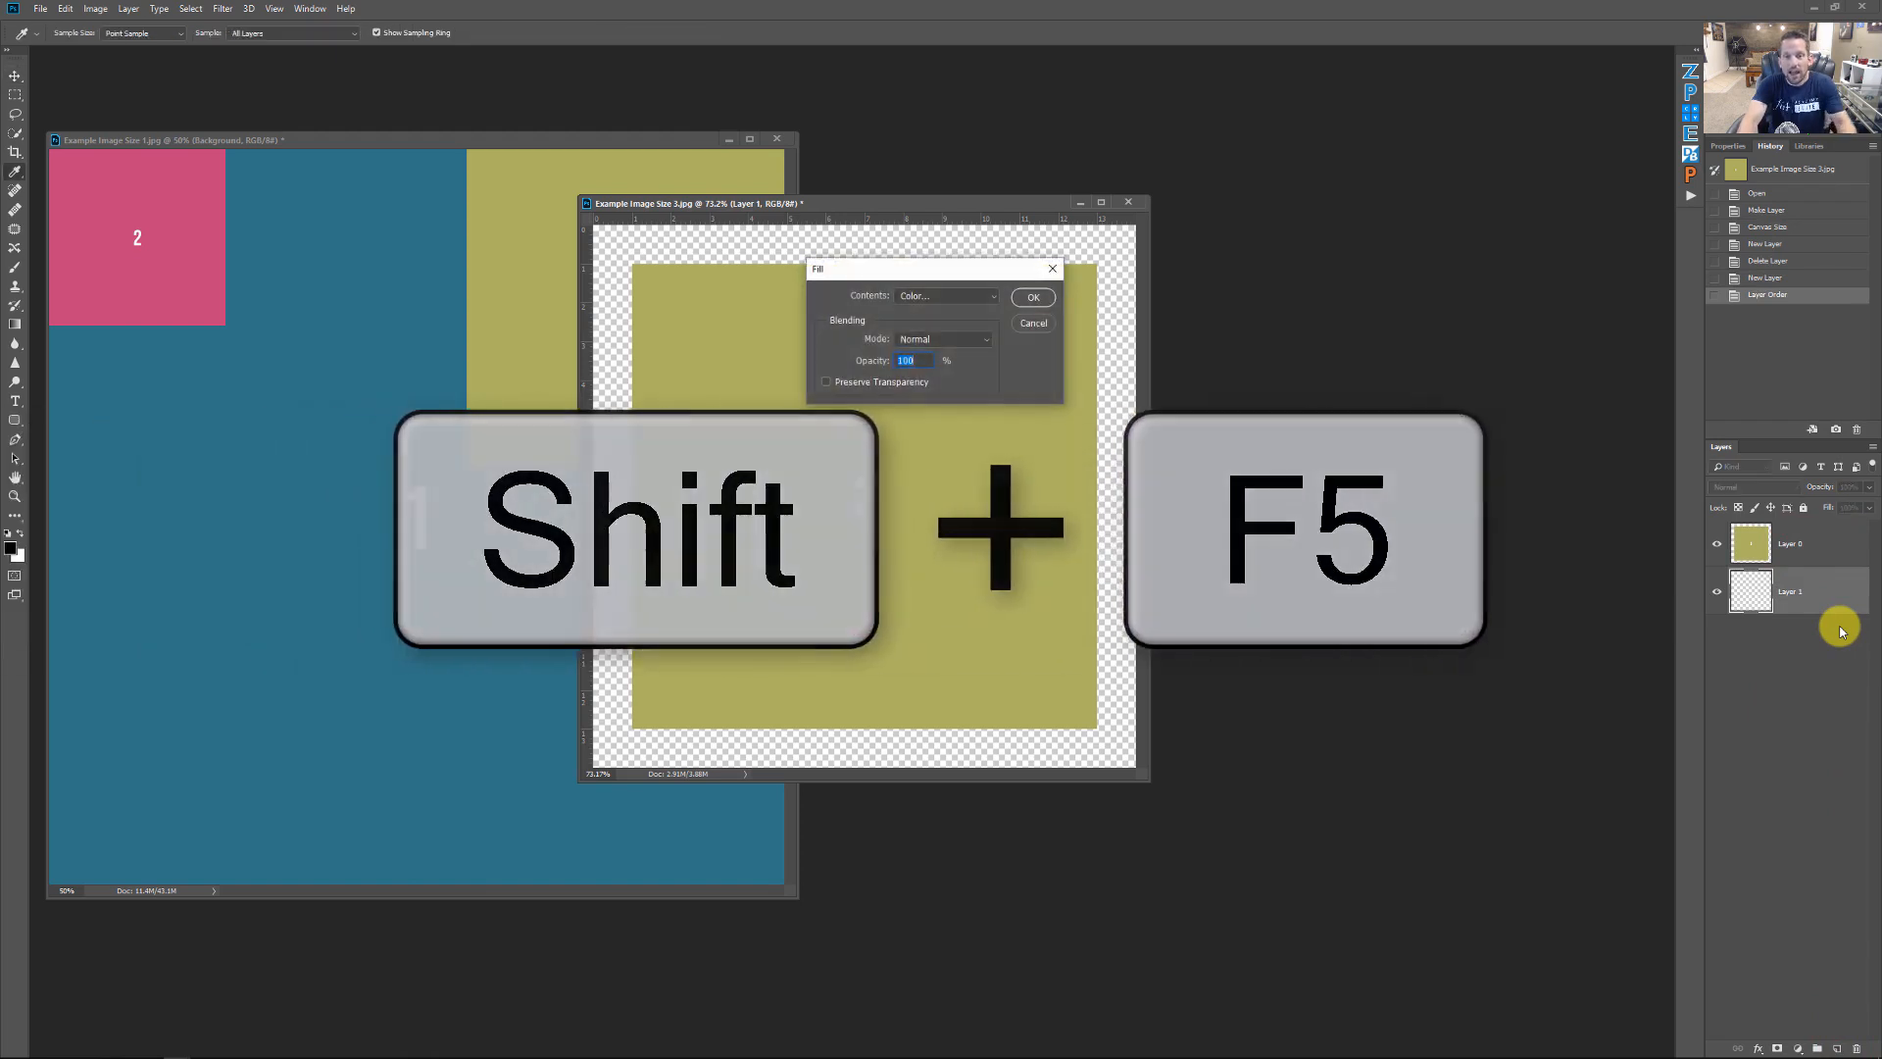
pyautogui.click(931, 294)
pyautogui.click(928, 338)
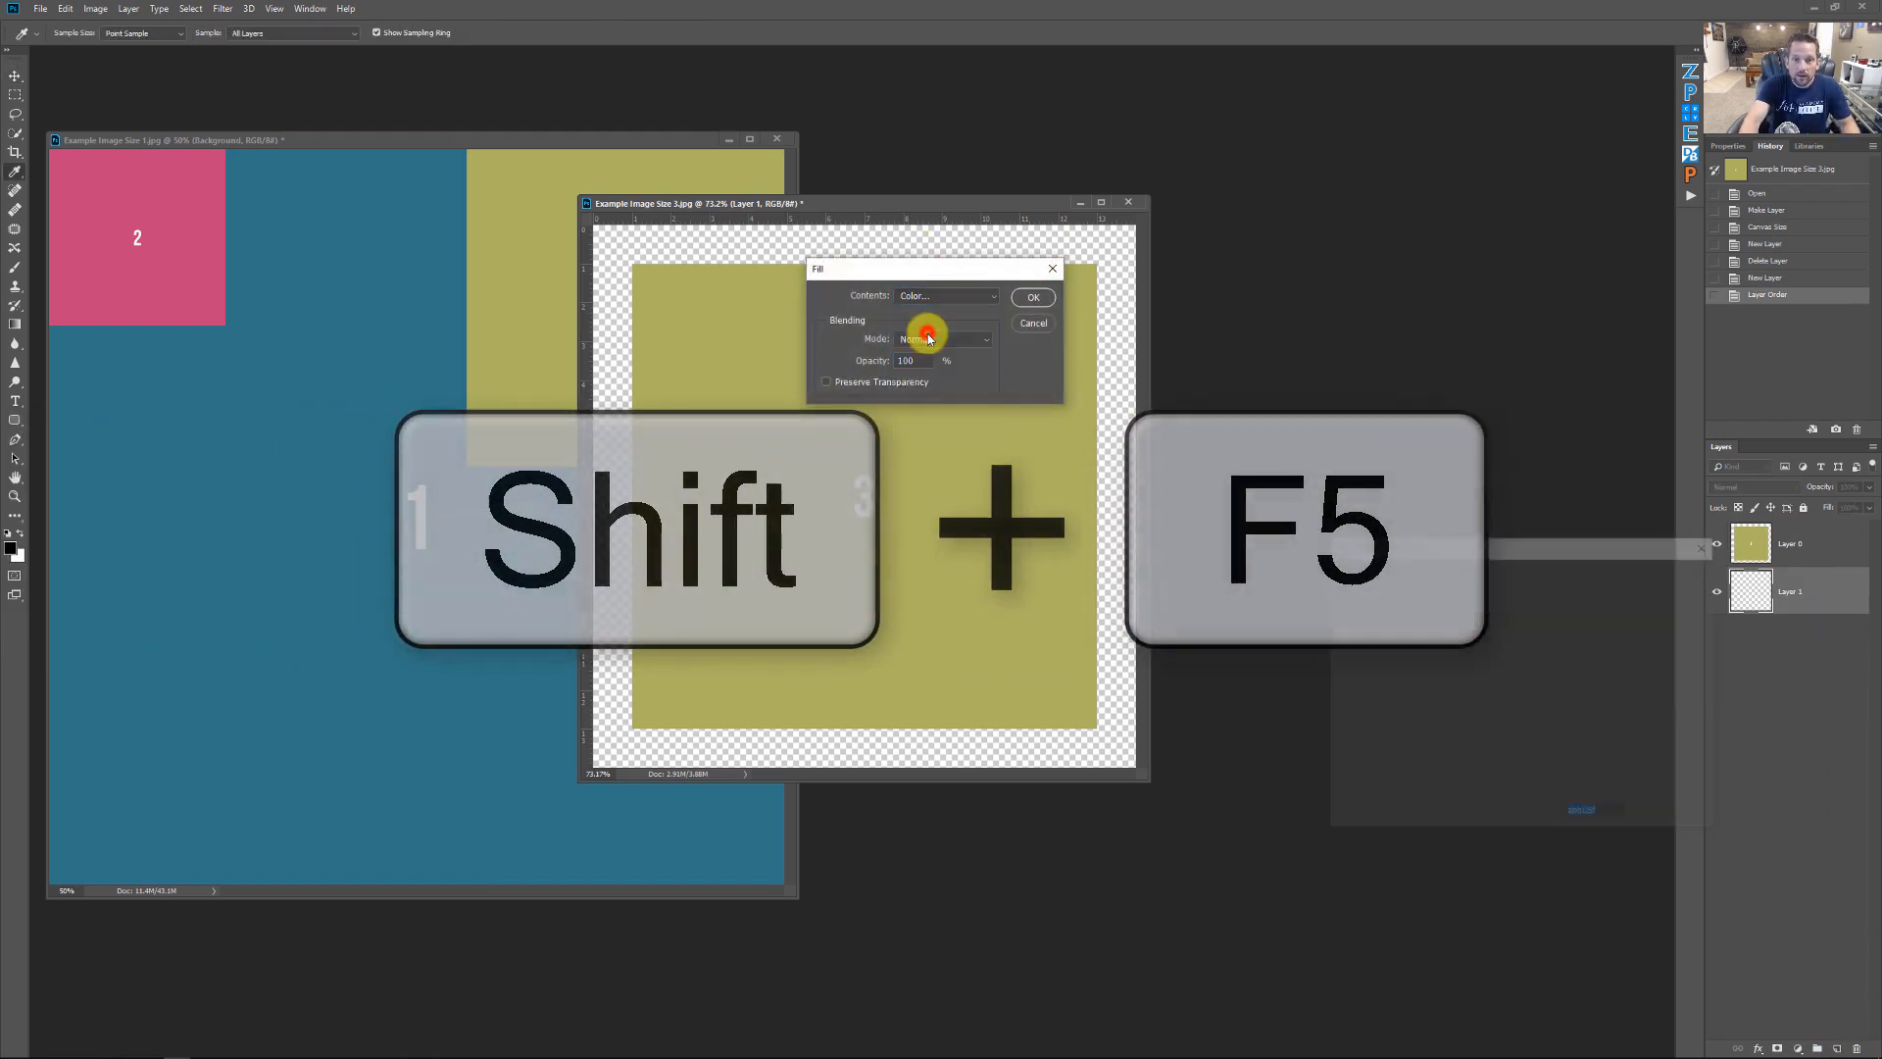
pyautogui.click(1536, 664)
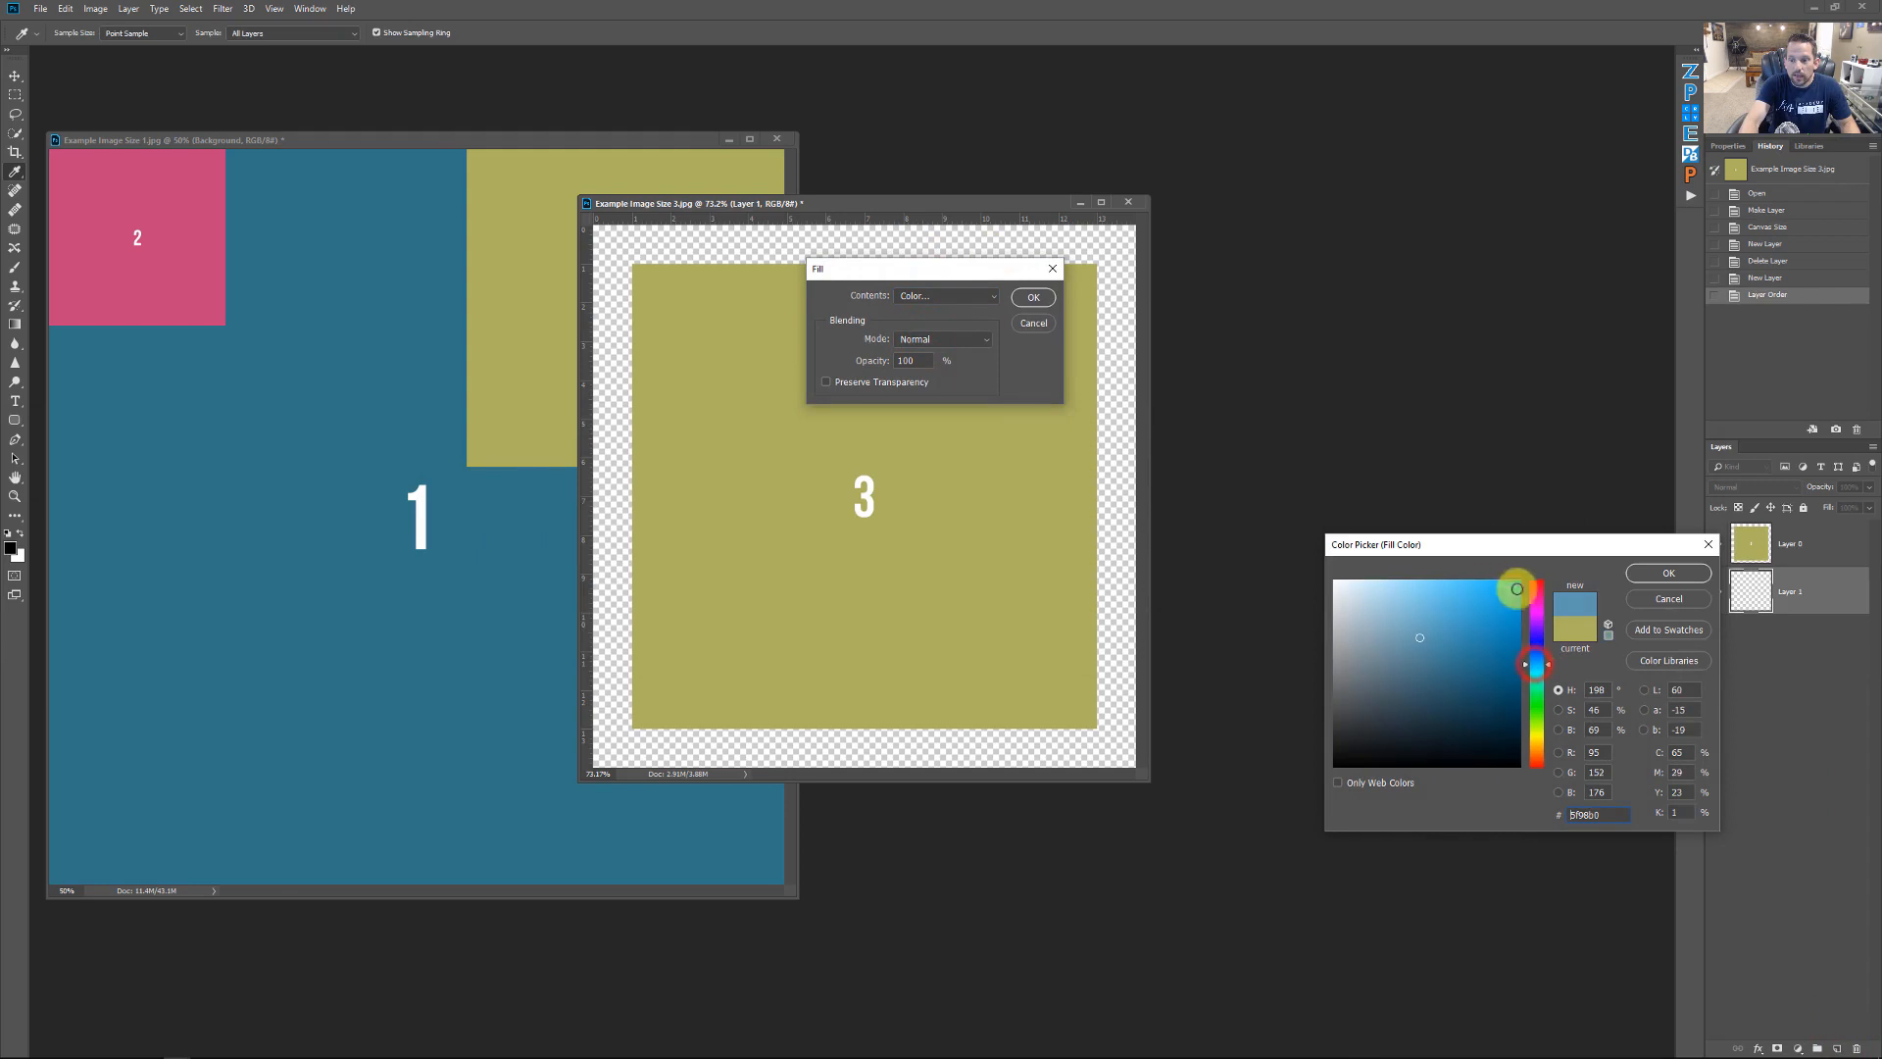
pyautogui.click(1668, 573)
pyautogui.click(1033, 297)
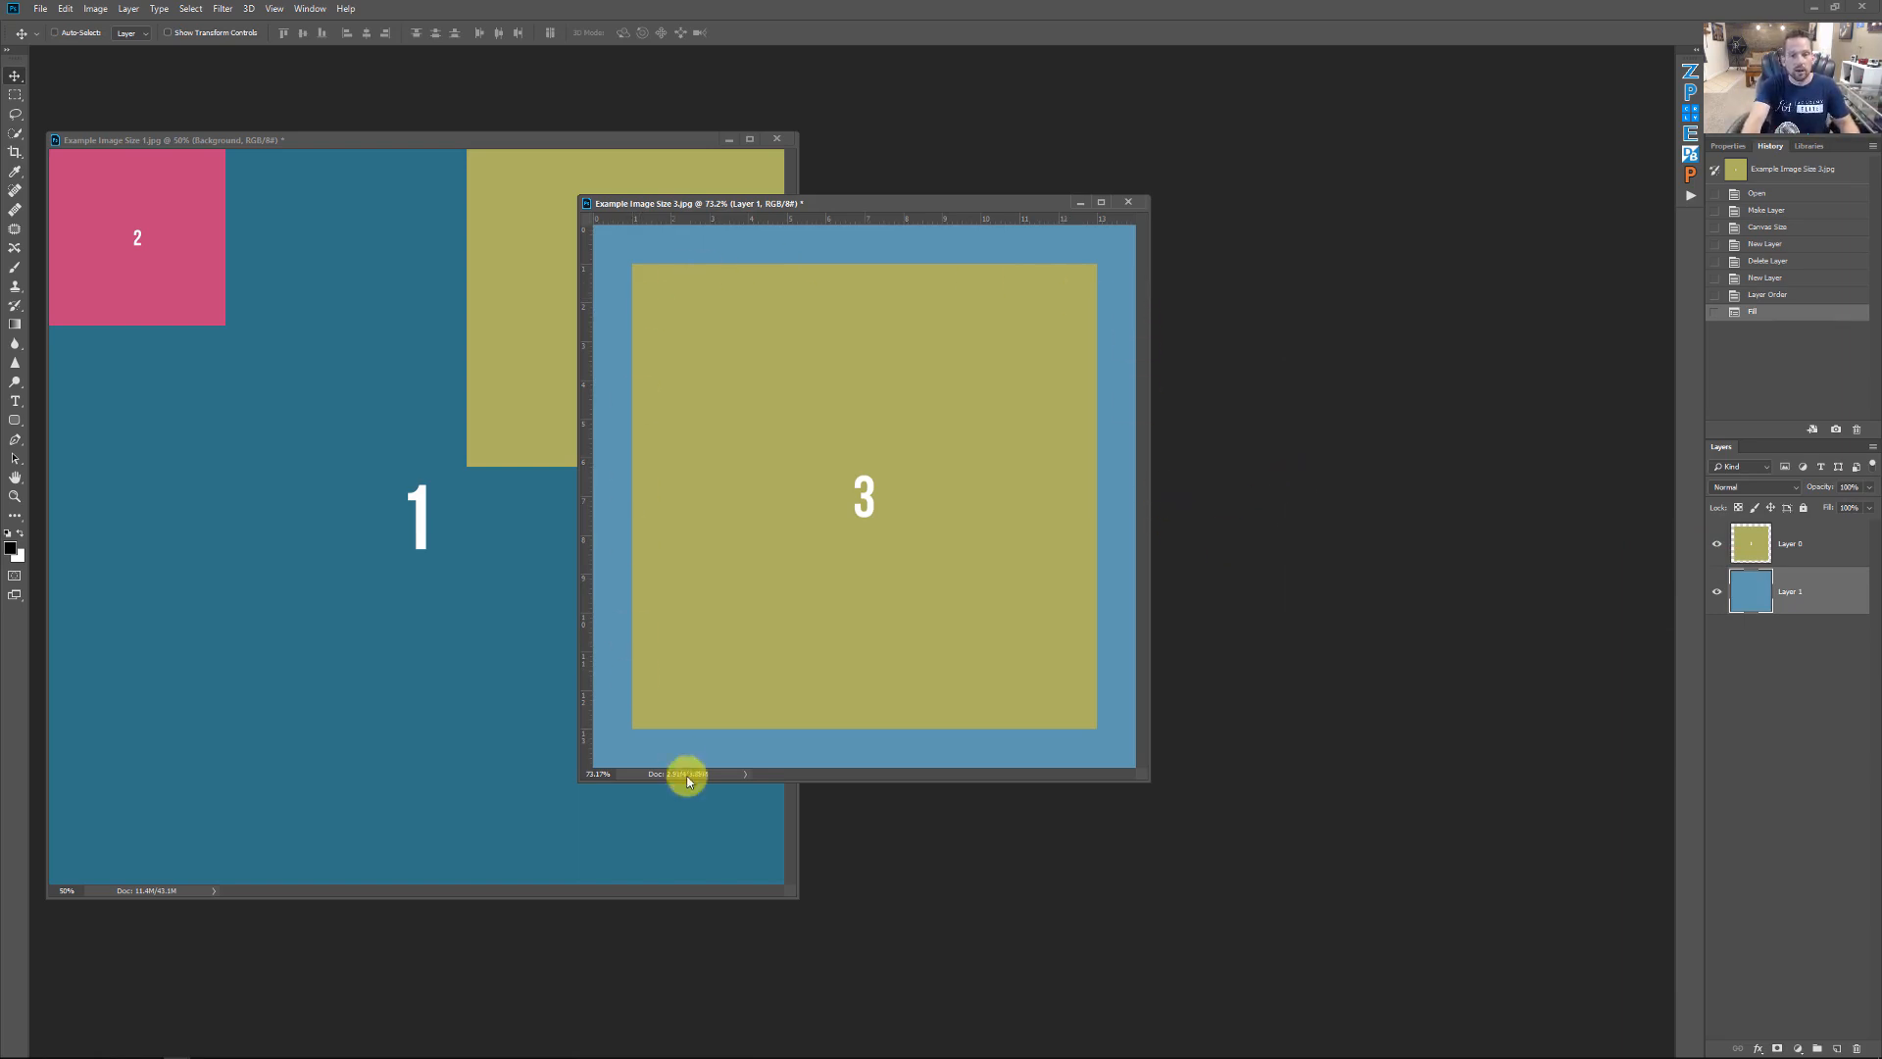
# Step: Hide and show the olive image layer twice to examine how far the blue fill extends beneath it
pyautogui.click(1715, 545)
pyautogui.click(1715, 545)
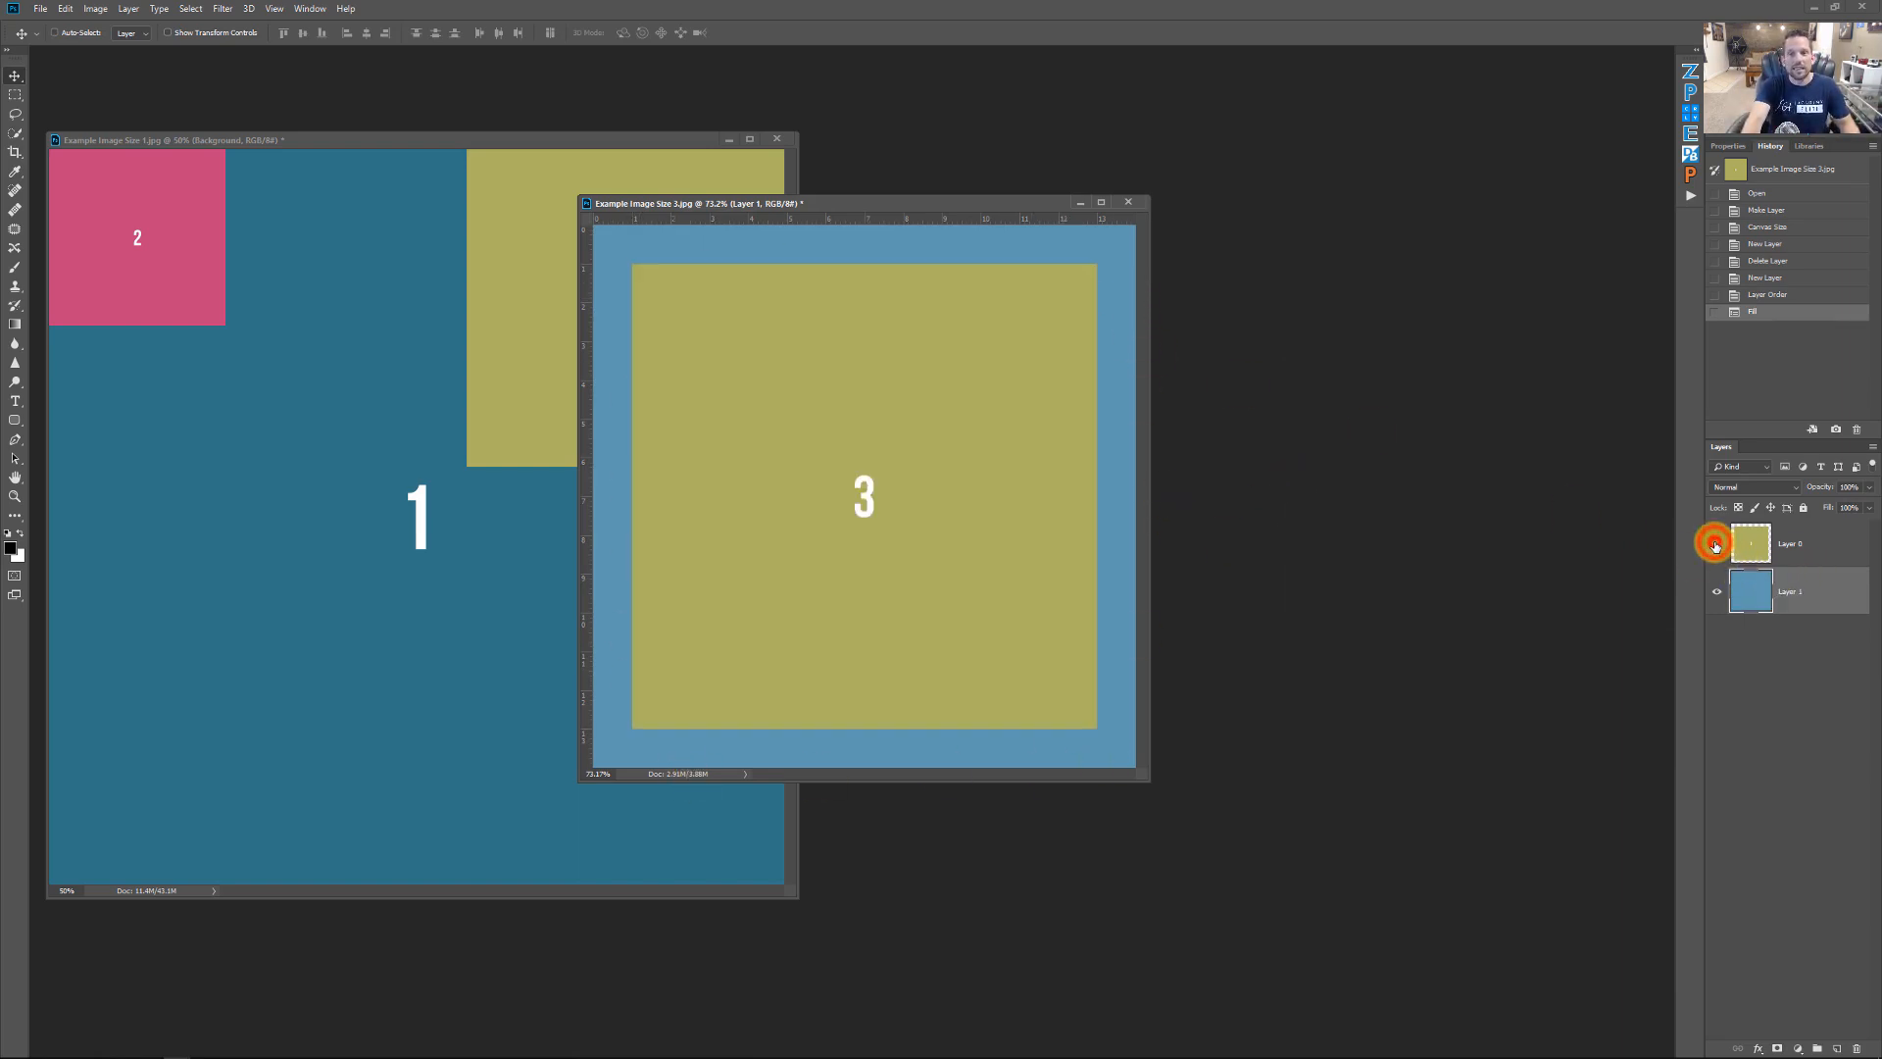
pyautogui.click(1715, 545)
pyautogui.click(1716, 545)
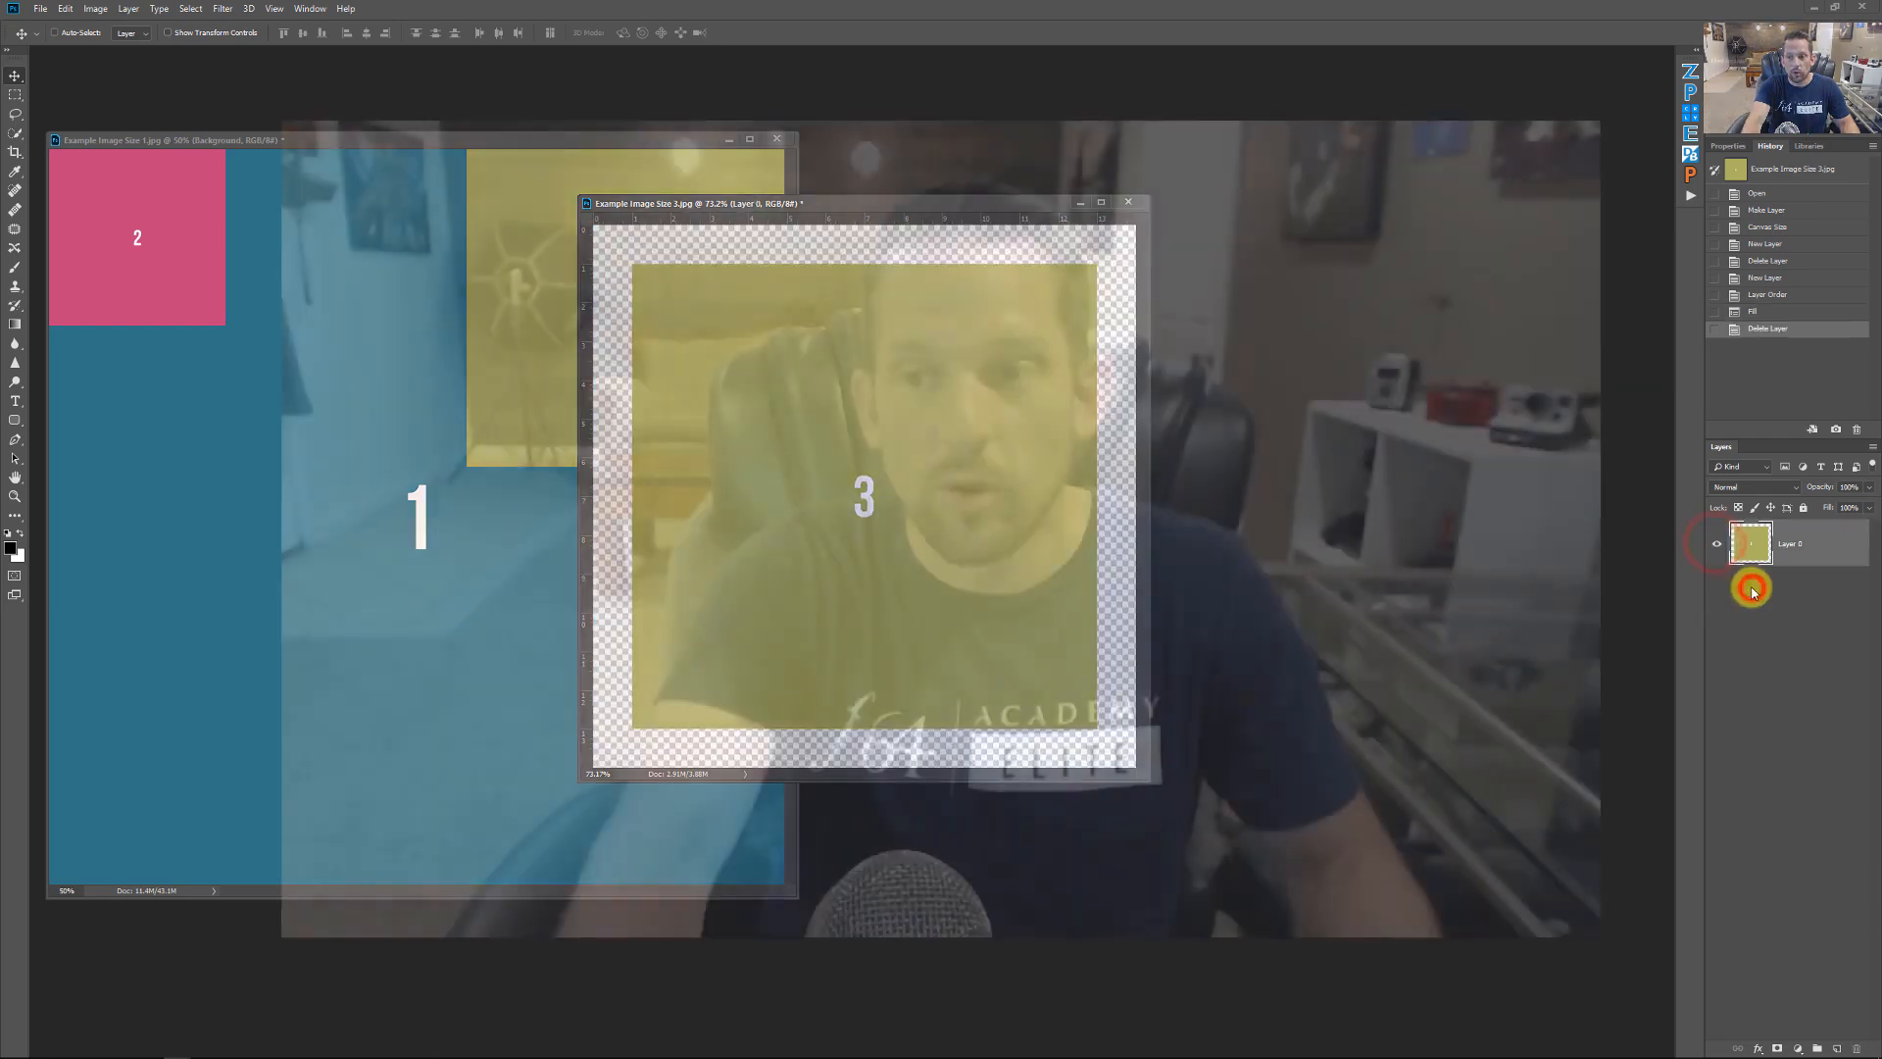